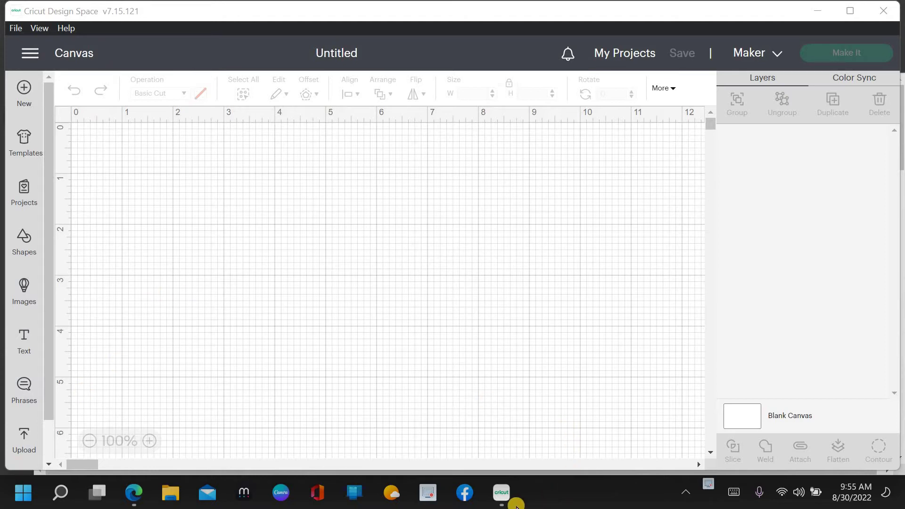
# Step: Switch to the Bing image results in Edge and review the size, layout, color, type, people and license filter options
pyautogui.click(137, 492)
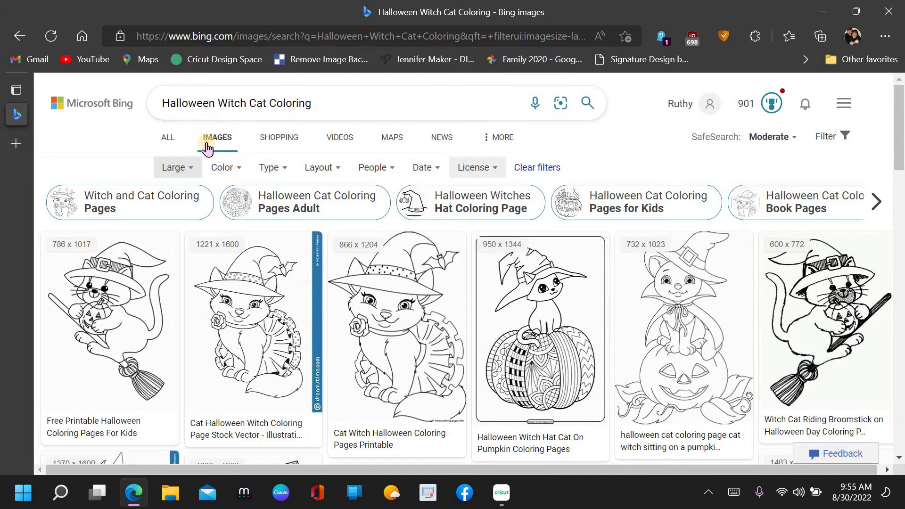
pyautogui.click(189, 175)
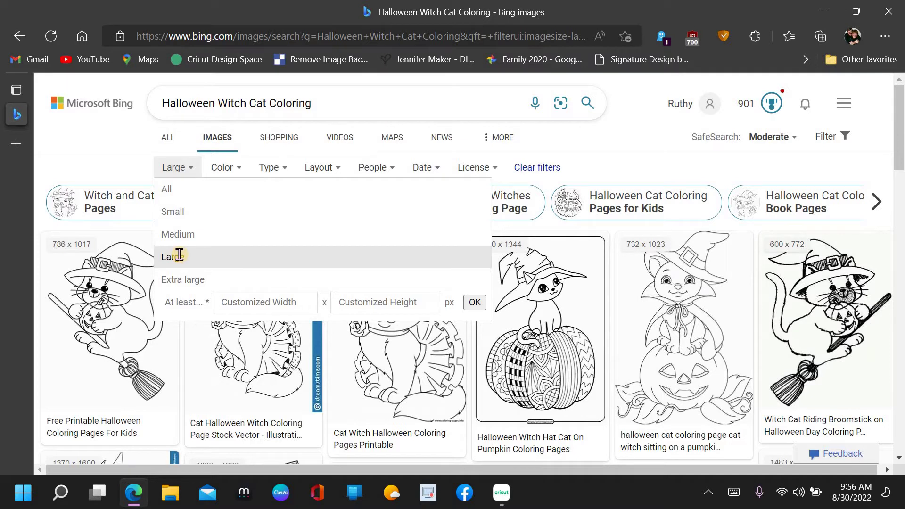
pyautogui.click(325, 169)
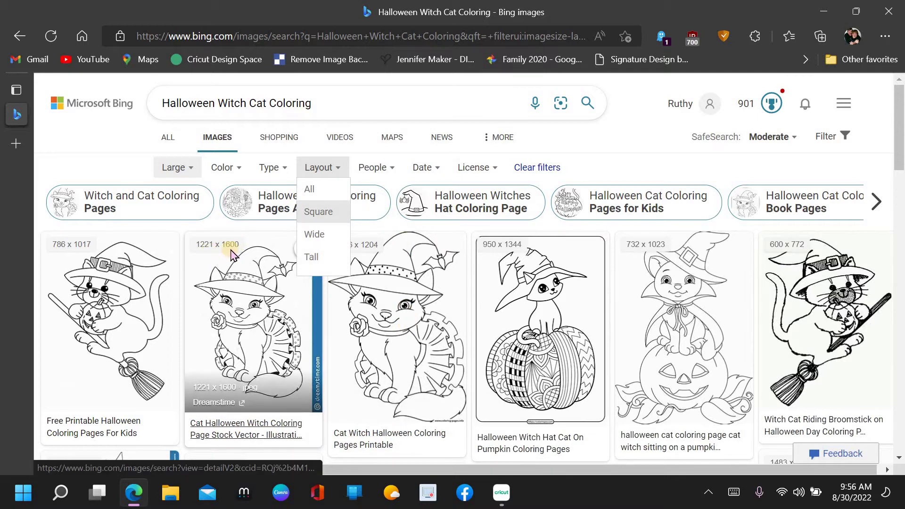
pyautogui.click(242, 169)
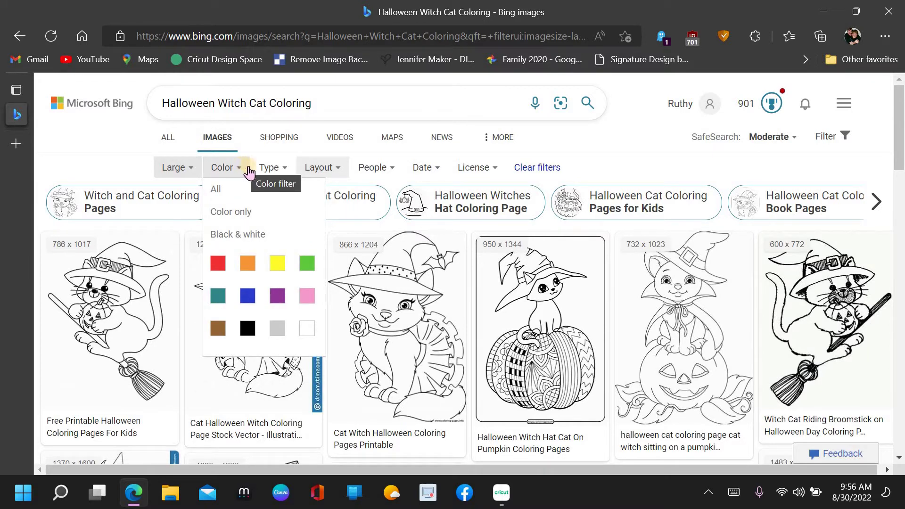
pyautogui.click(268, 170)
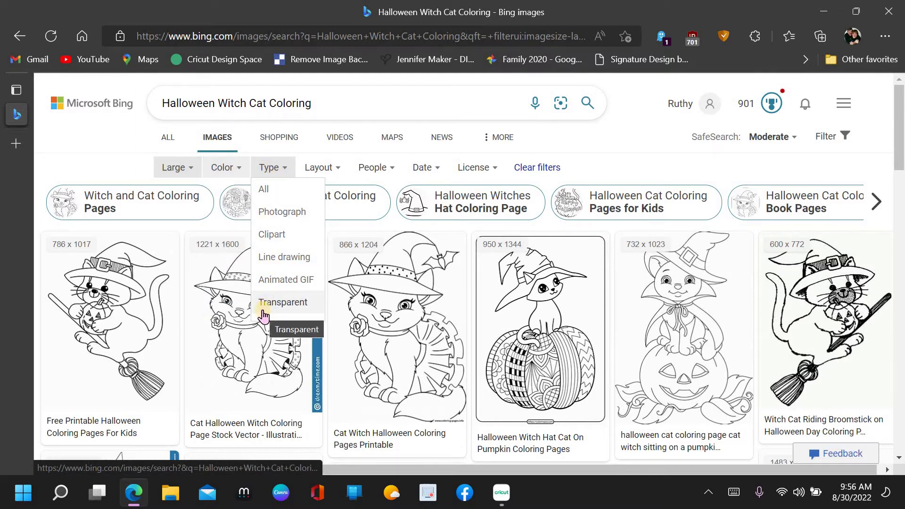
pyautogui.click(320, 169)
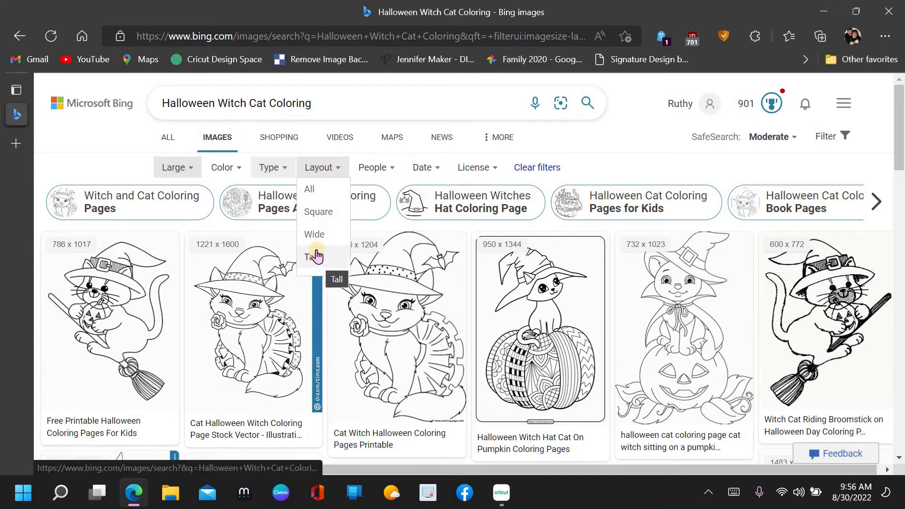
pyautogui.click(375, 168)
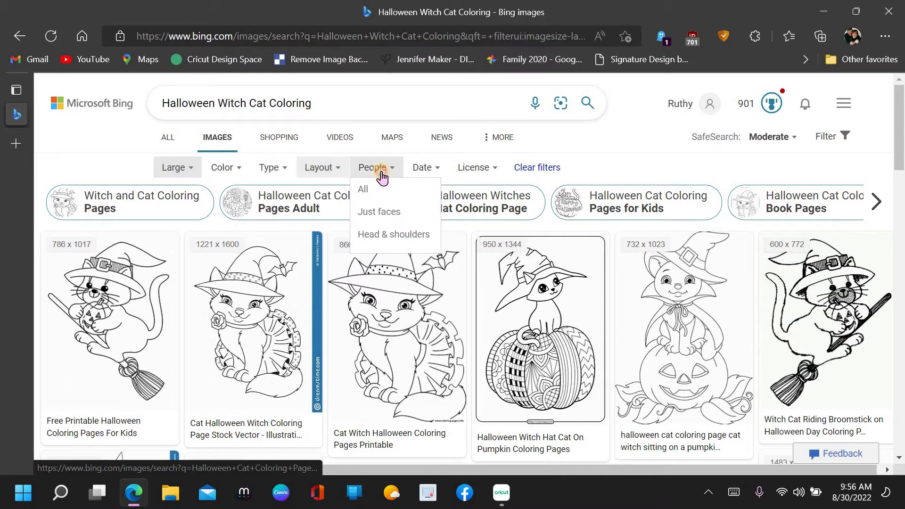
pyautogui.click(375, 168)
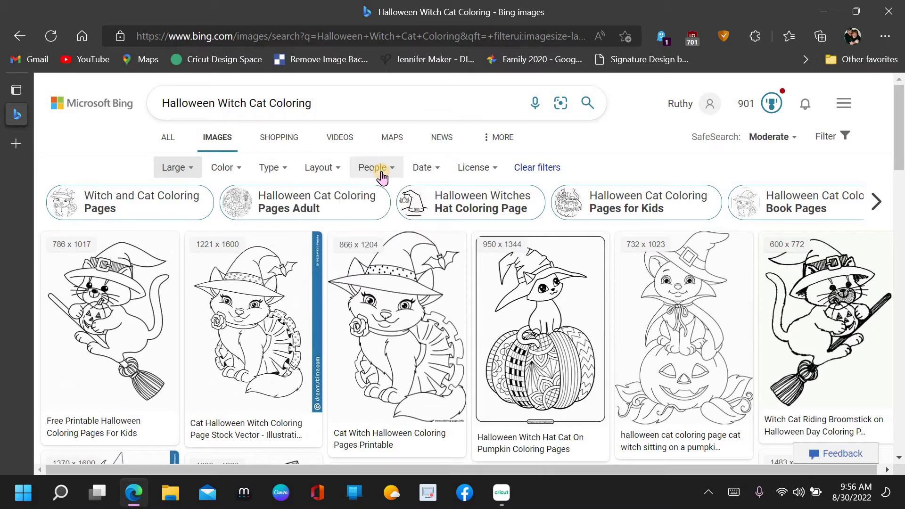
pyautogui.click(383, 177)
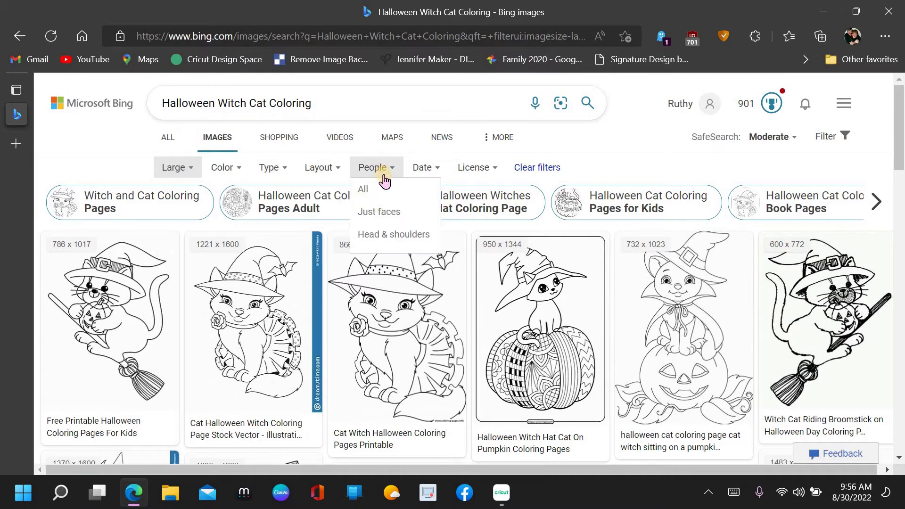
pyautogui.click(362, 191)
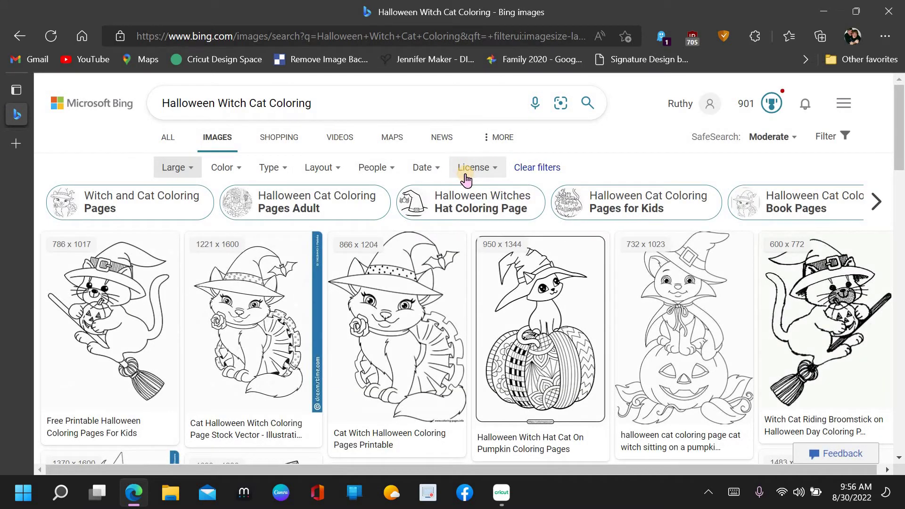
pyautogui.click(466, 178)
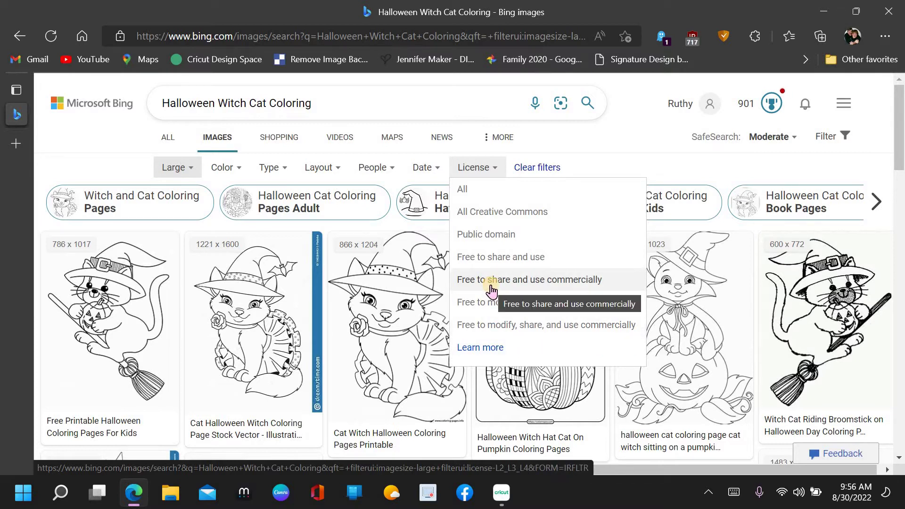
pyautogui.click(531, 148)
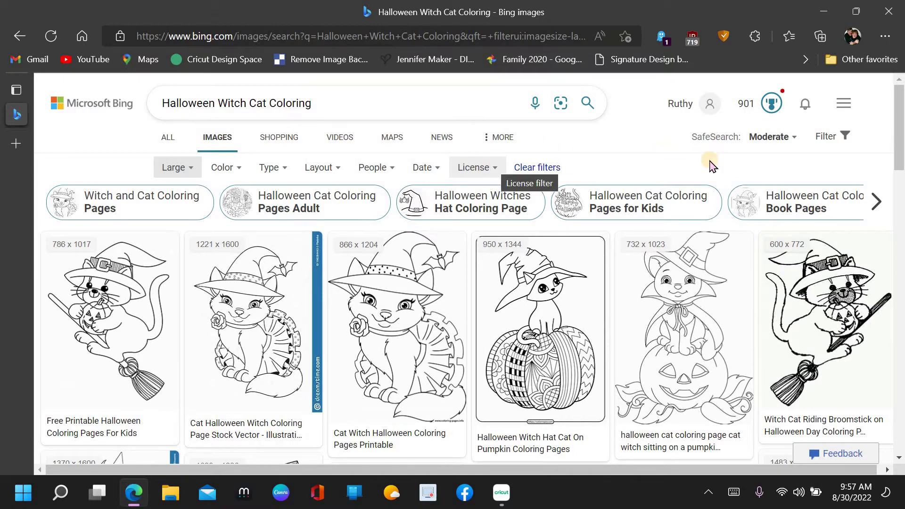
# Step: Browse the Halloween witch cat results and open the Disney coloring page of a cat with a witch hat in a pumpkin
pyautogui.scroll(-3, 679, 293)
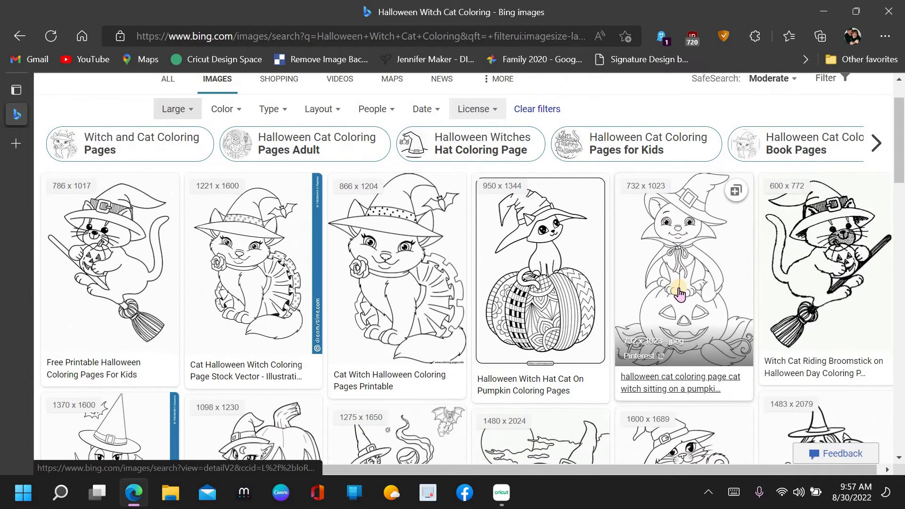
pyautogui.scroll(-1, 680, 293)
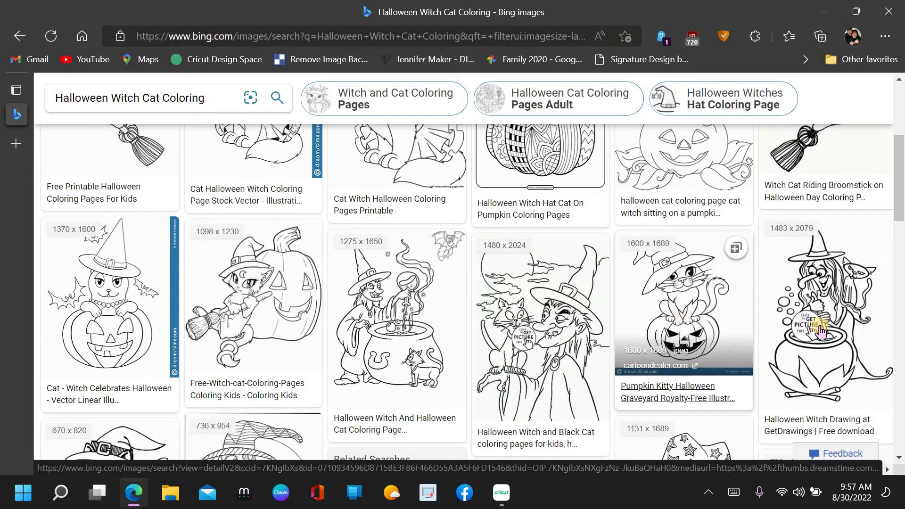
pyautogui.scroll(-2, 823, 315)
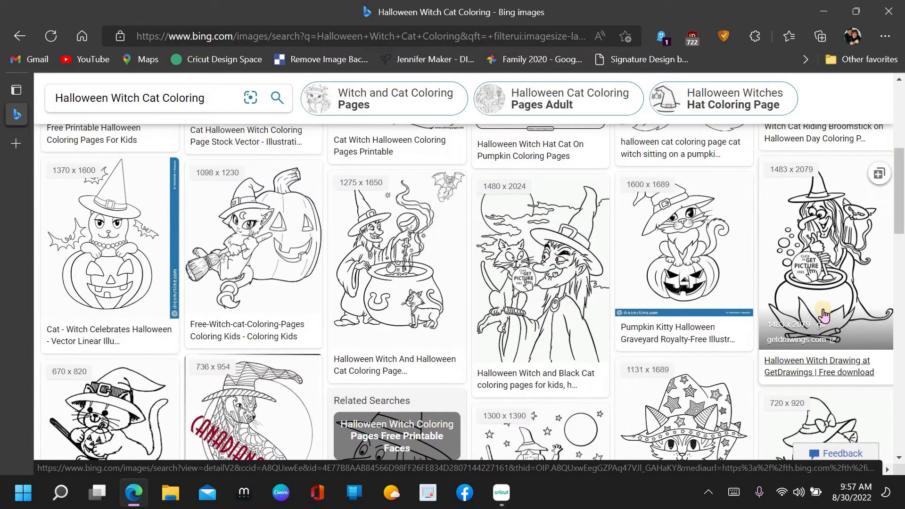
pyautogui.scroll(-1, 824, 316)
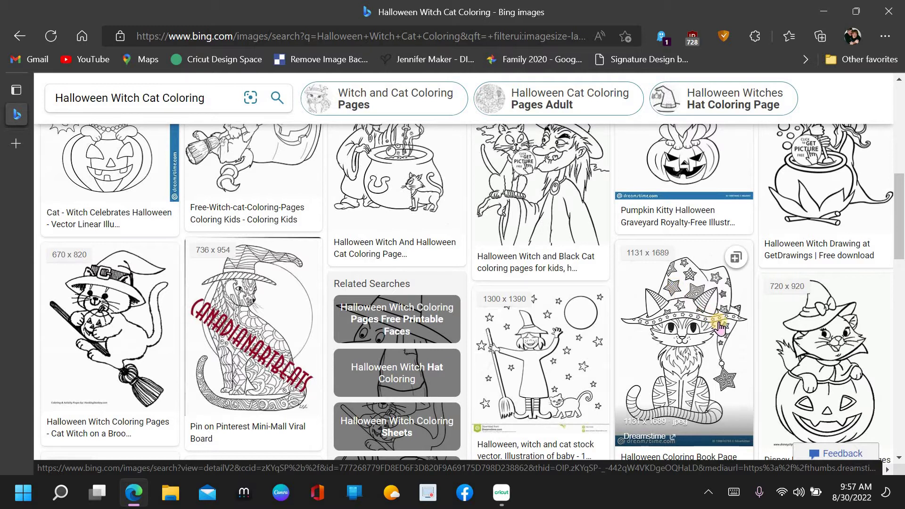
pyautogui.scroll(-1, 719, 328)
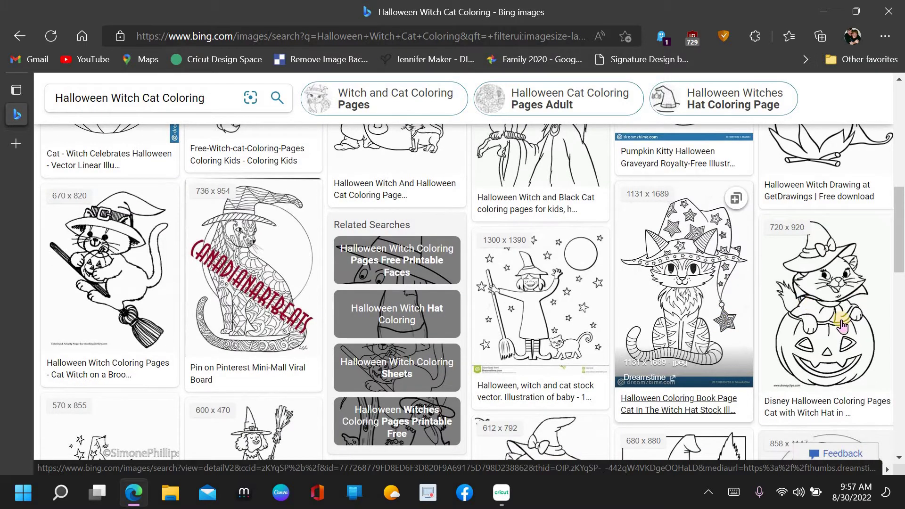
pyautogui.click(842, 326)
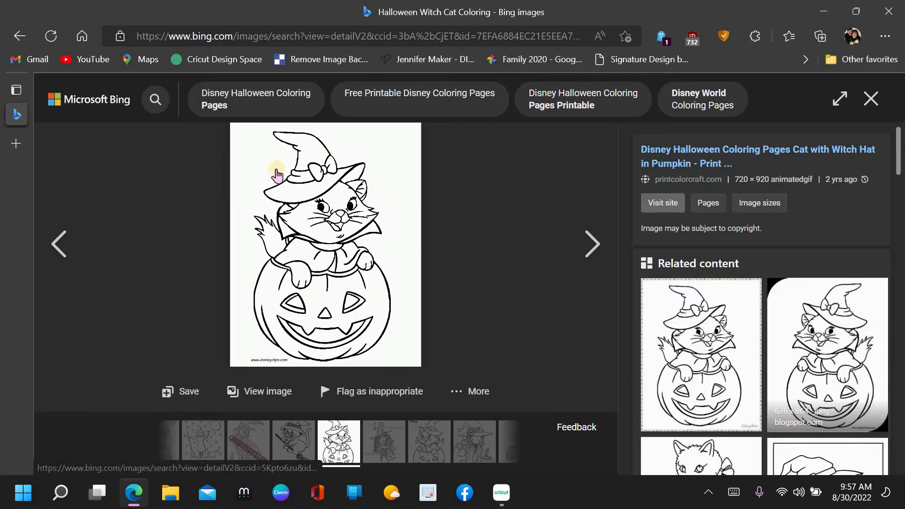
# Step: Save the opened cat-in-pumpkin picture as the GIF image "Disney-Halloween-Coloring-Pages-Cat-with-Witch-Hat-in-Pumpkin (1)" in the dragon folder
pyautogui.scroll(-2, 858, 326)
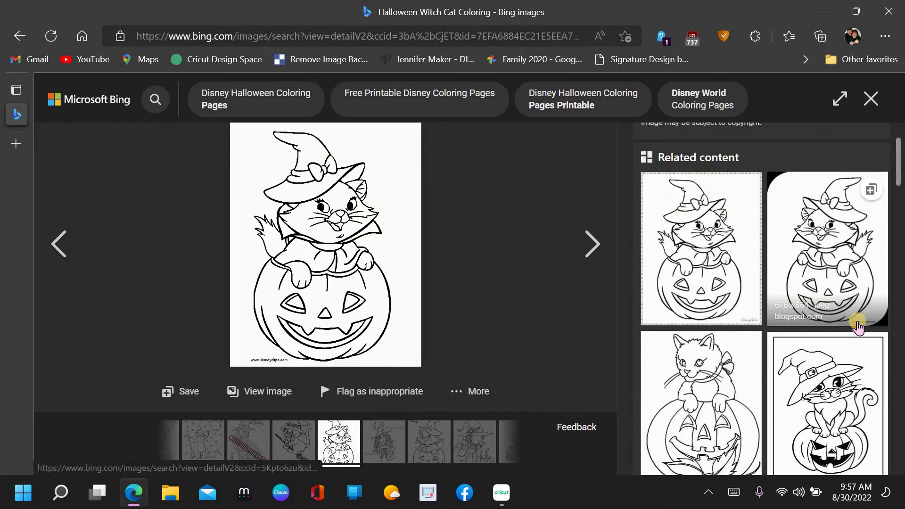
pyautogui.scroll(-1, 743, 340)
pyautogui.scroll(-3, 744, 347)
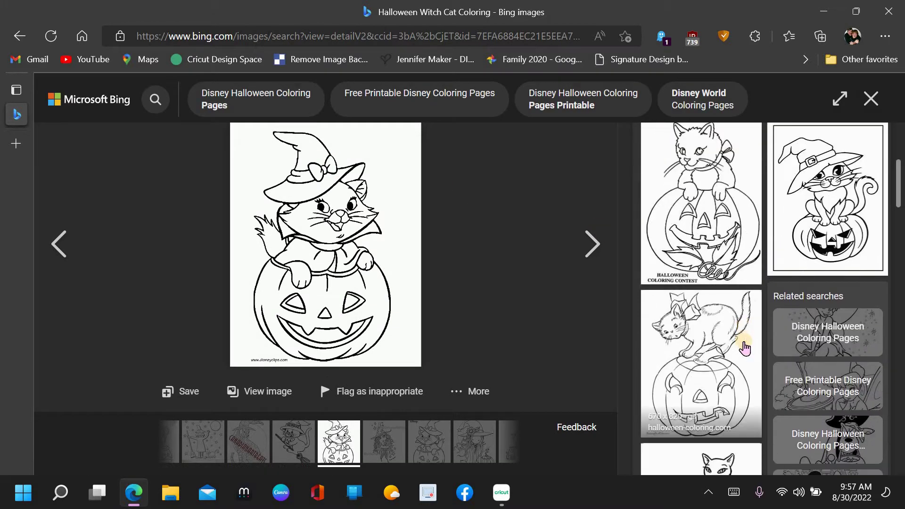
pyautogui.scroll(-2, 743, 344)
pyautogui.scroll(5, 634, 212)
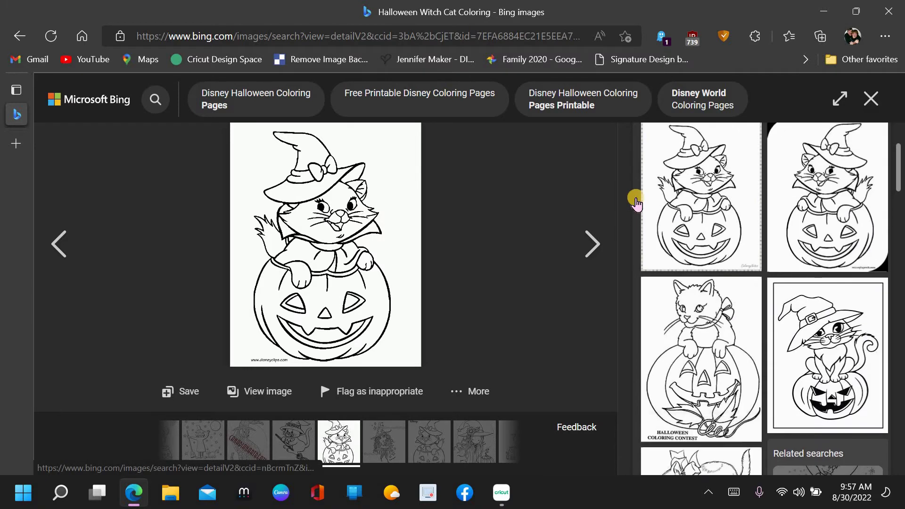
pyautogui.rightClick(287, 180)
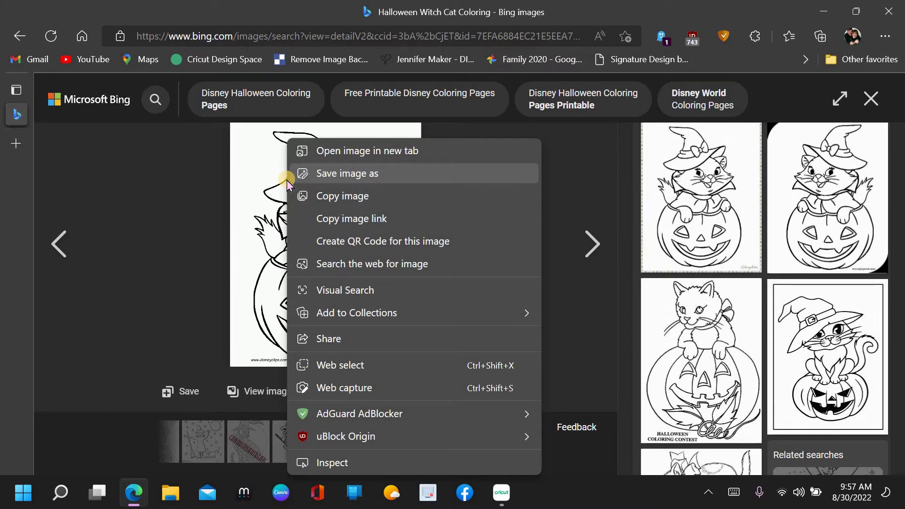
pyautogui.click(327, 169)
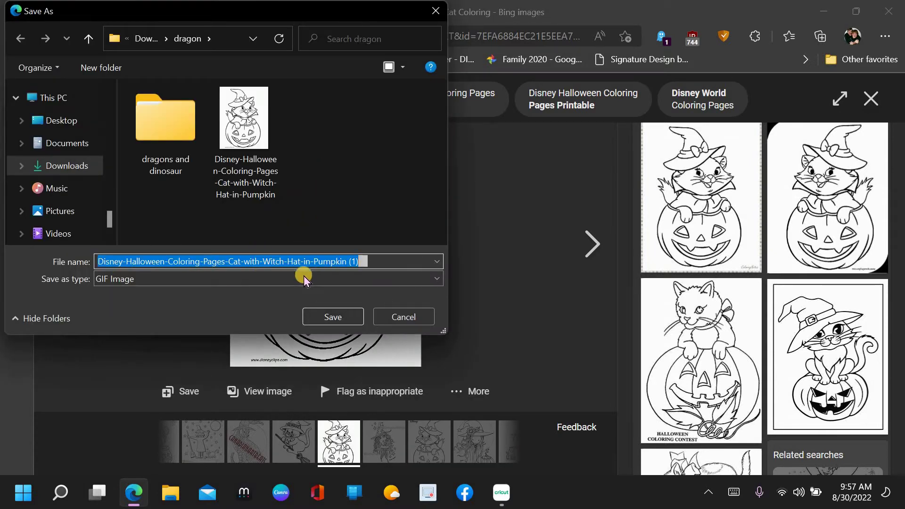
pyautogui.click(330, 313)
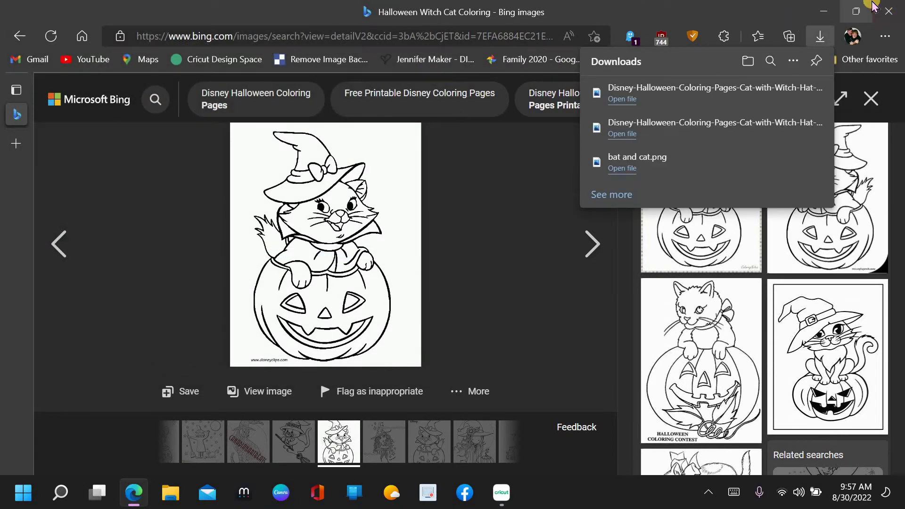
# Step: Return to Cricut Design Space and start a new image upload, browsing the computer for the file
pyautogui.click(832, 11)
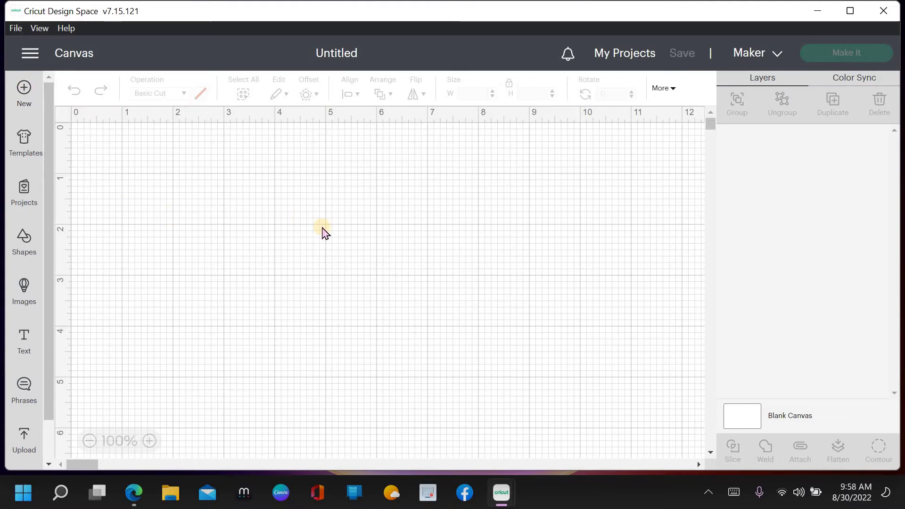
pyautogui.click(23, 453)
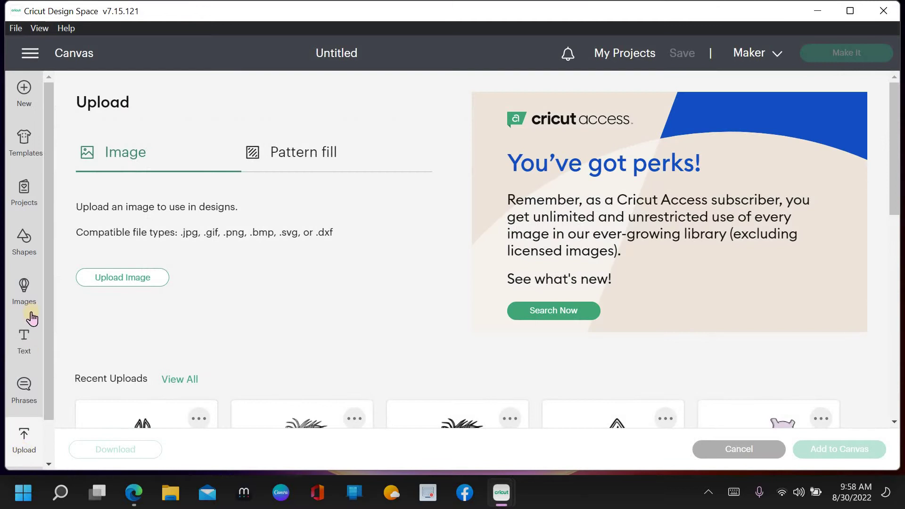
pyautogui.click(121, 286)
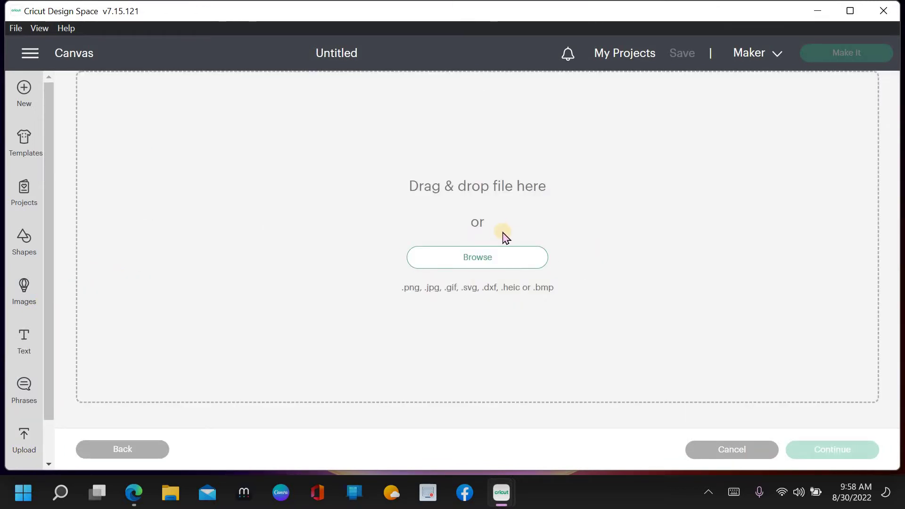
pyautogui.click(489, 255)
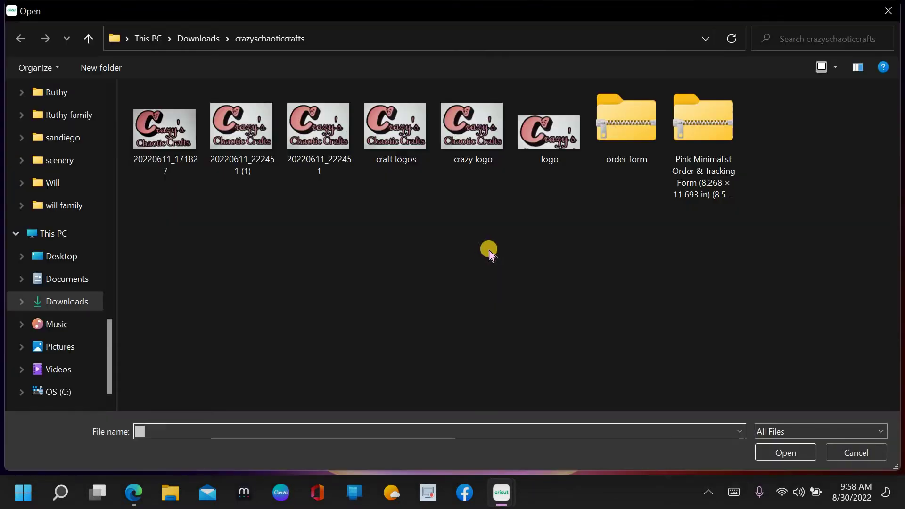
# Step: Load the first Disney-Halloween-Coloring-Pages-Cat file from the recent files in Quick access for upload
pyautogui.scroll(10, 79, 179)
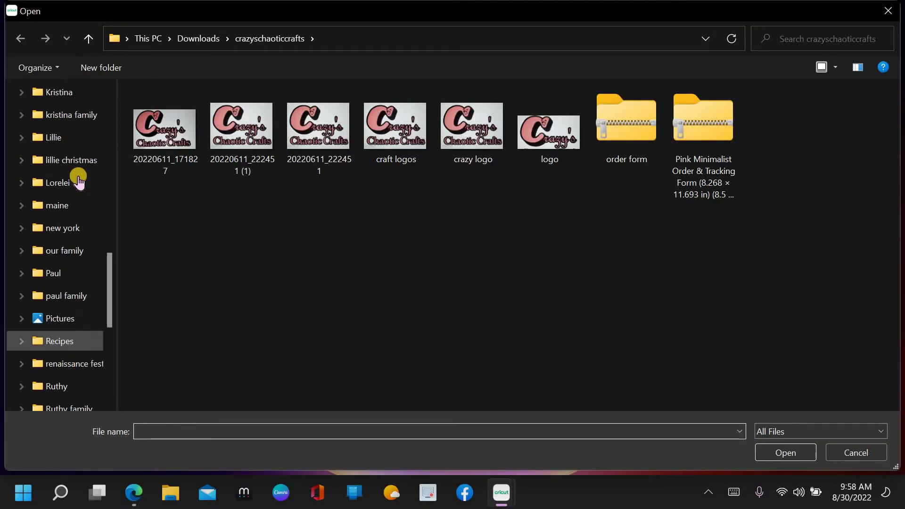
pyautogui.scroll(5, 73, 165)
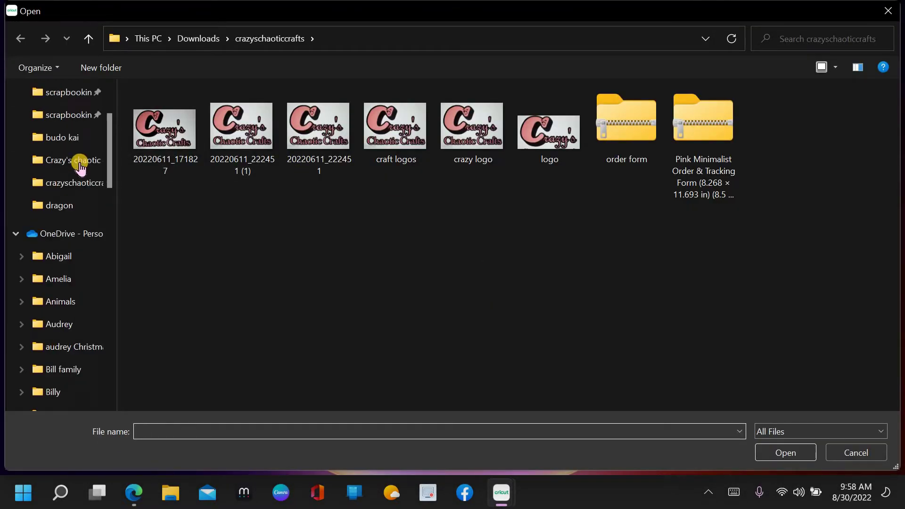
pyautogui.scroll(-15, 82, 102)
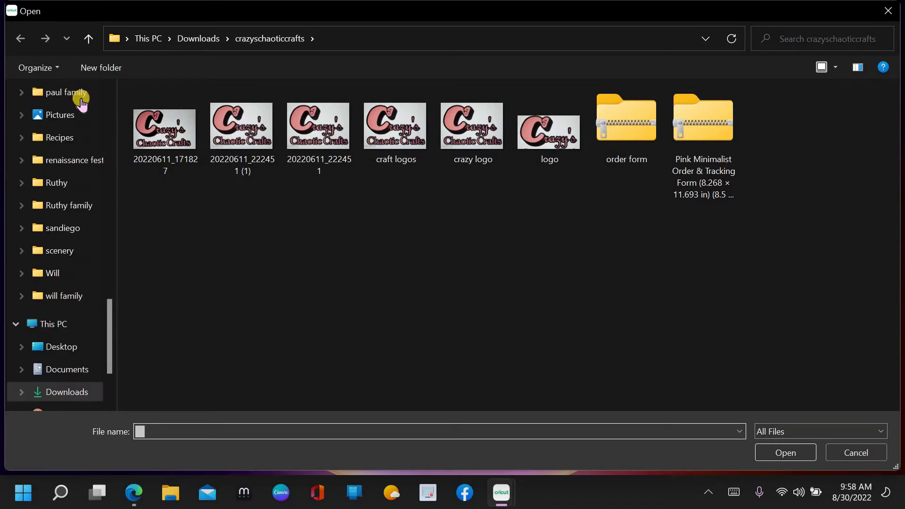
pyautogui.scroll(10, 81, 99)
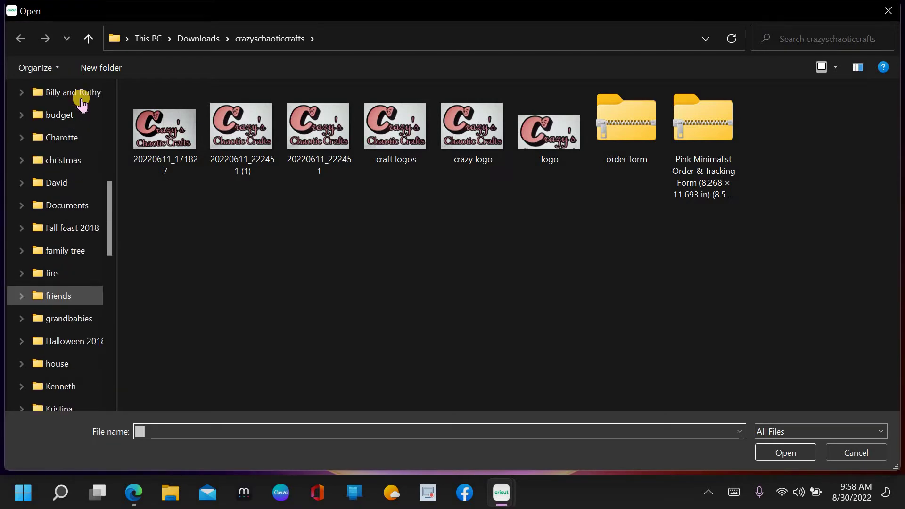
pyautogui.scroll(5, 82, 101)
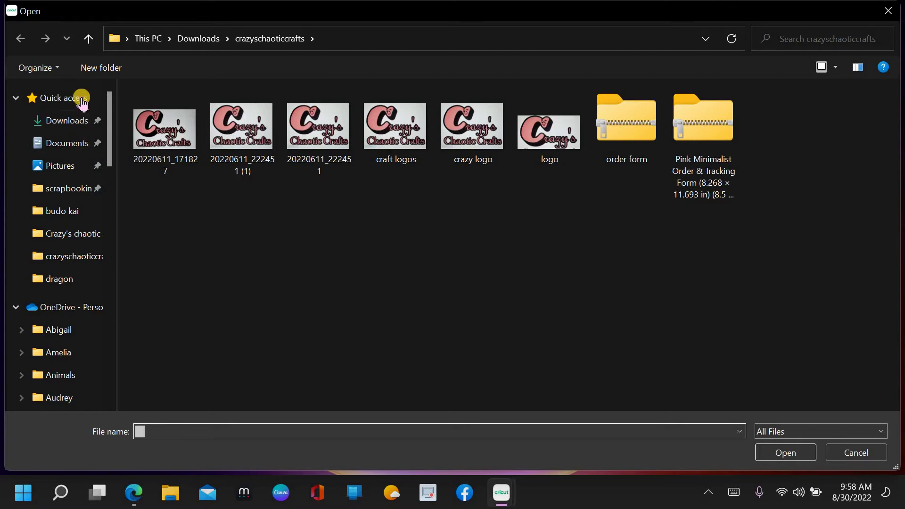
pyautogui.click(81, 99)
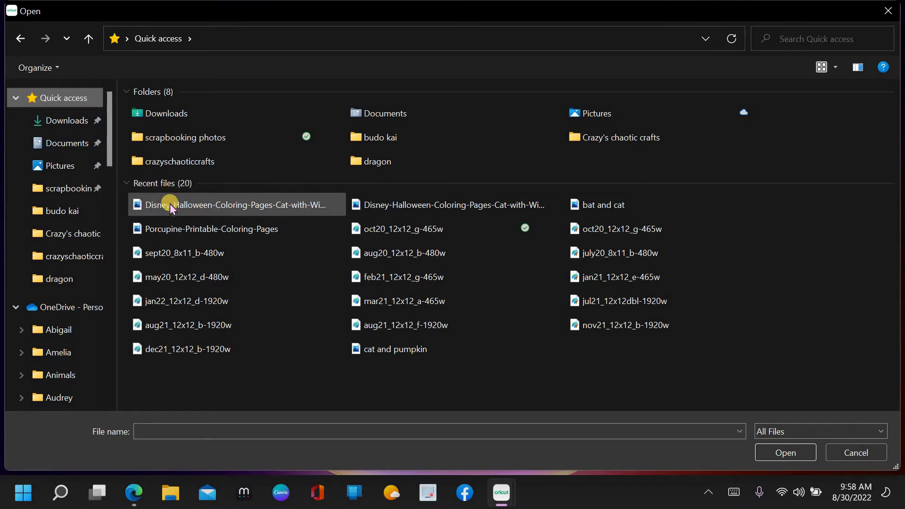
pyautogui.doubleClick(170, 205)
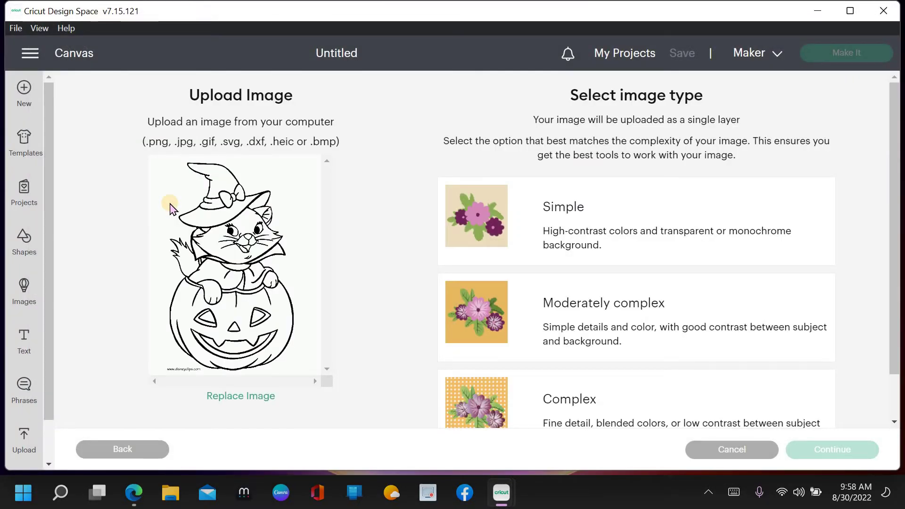
# Step: Replace the uploaded image by reloading the first Disney-Halloween-Coloring-Pages-Cat file from the recent files in Quick access
pyautogui.click(232, 400)
pyautogui.click(469, 259)
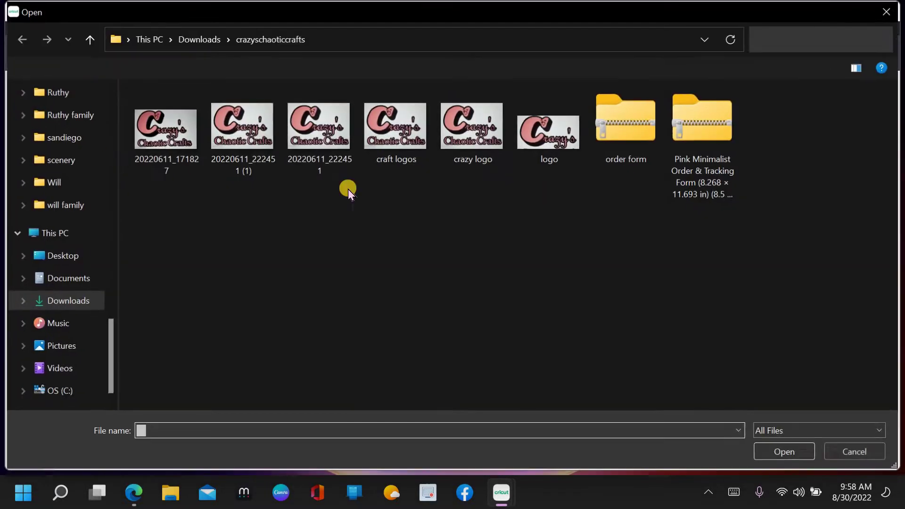
pyautogui.scroll(10, 97, 123)
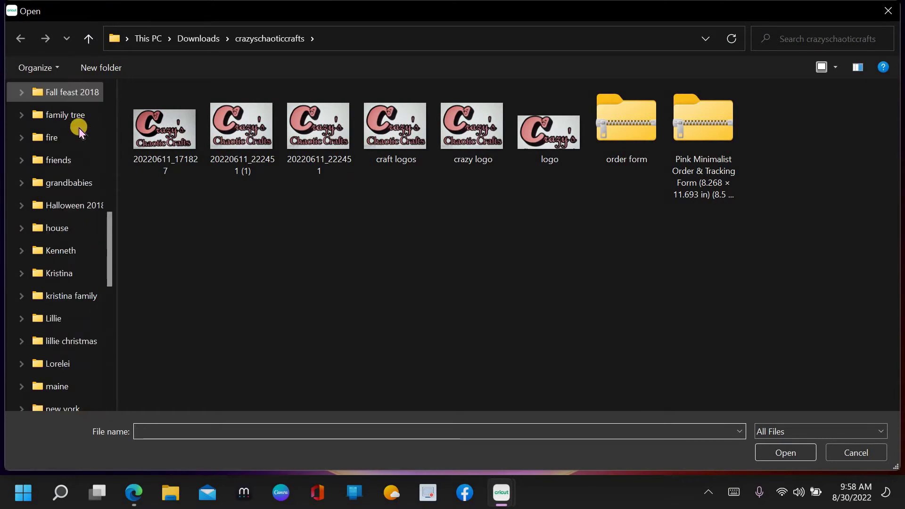
pyautogui.scroll(5, 78, 127)
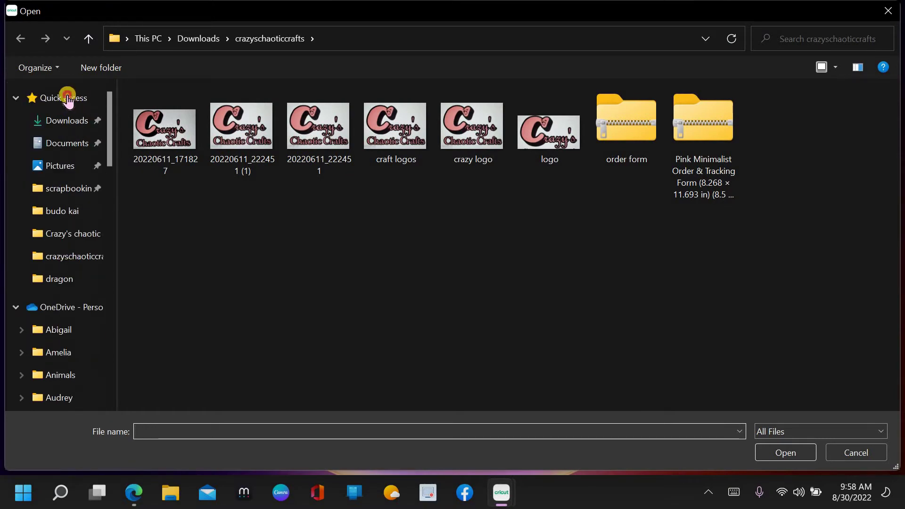
pyautogui.click(68, 99)
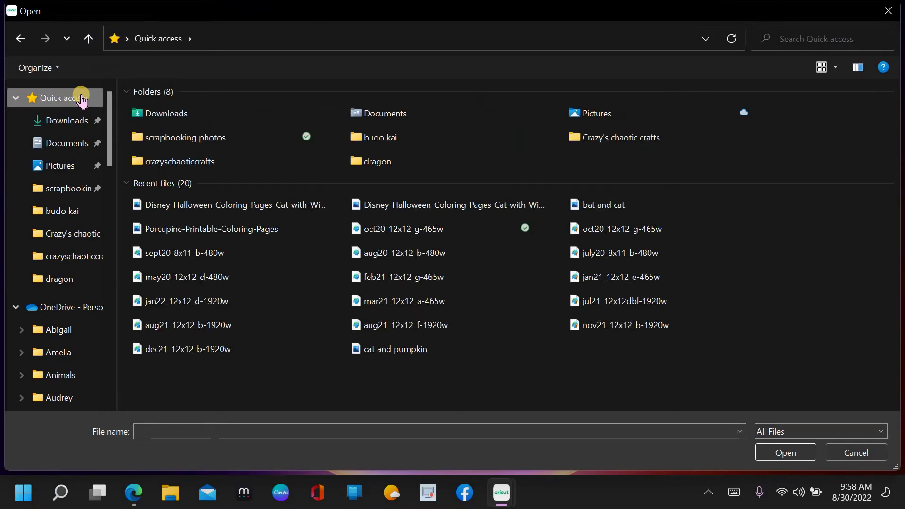
pyautogui.click(180, 202)
pyautogui.doubleClick(181, 202)
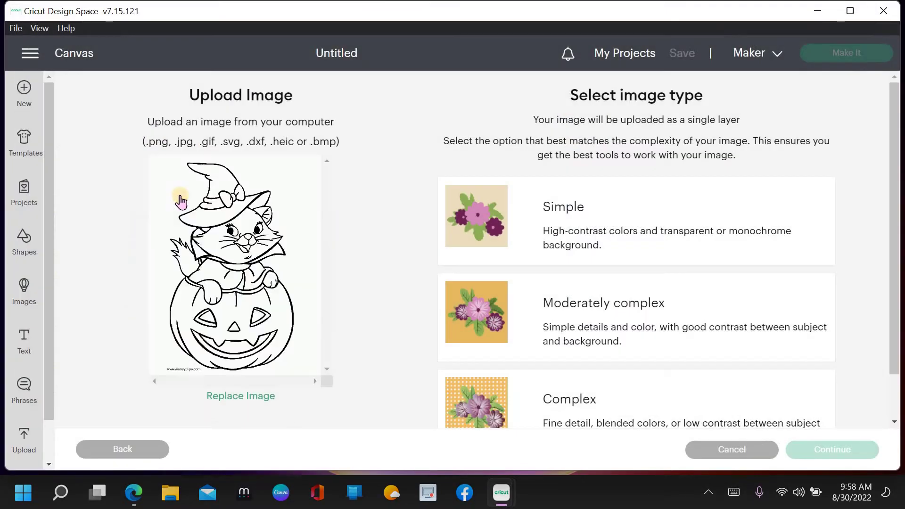
# Step: Set the image type to Complex and continue to the manual background removal options
pyautogui.click(571, 411)
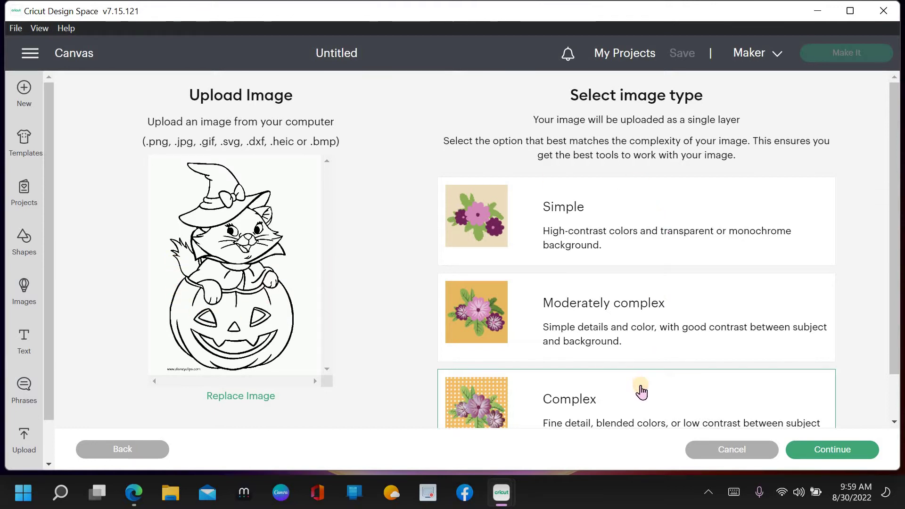
pyautogui.click(823, 454)
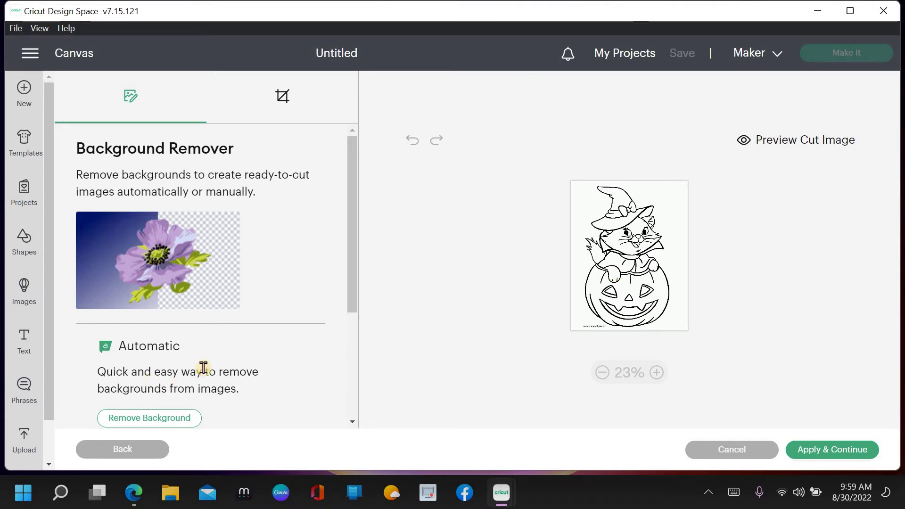
pyautogui.scroll(-3, 208, 375)
pyautogui.scroll(-1, 210, 378)
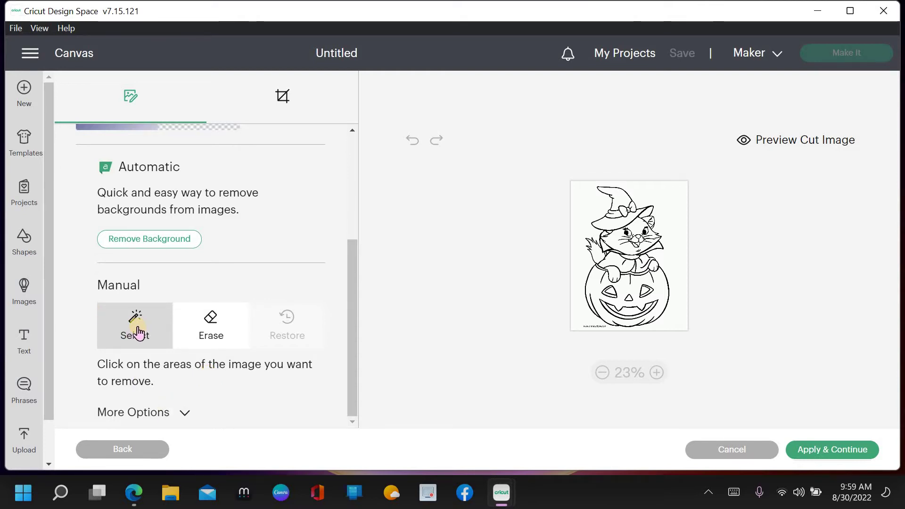
# Step: Choose the manual Erase tool and set the eraser size to 10
pyautogui.click(208, 327)
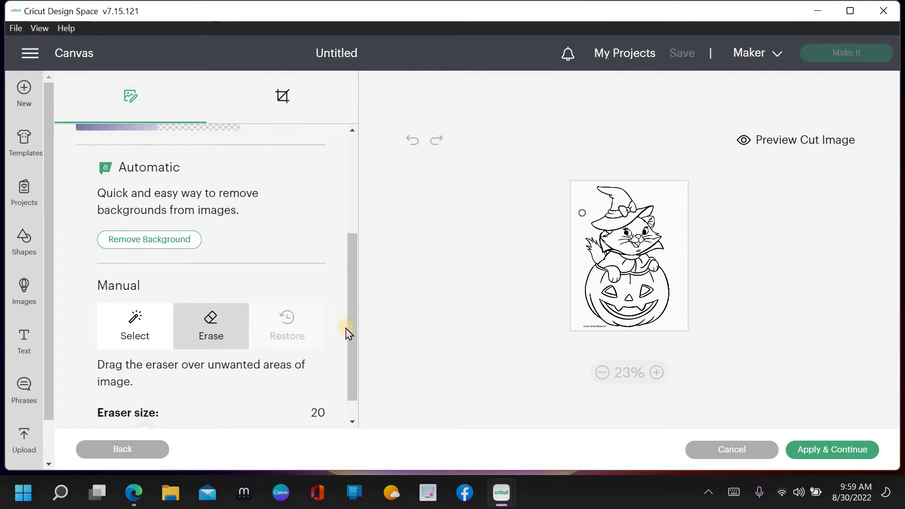
pyautogui.scroll(-1, 179, 382)
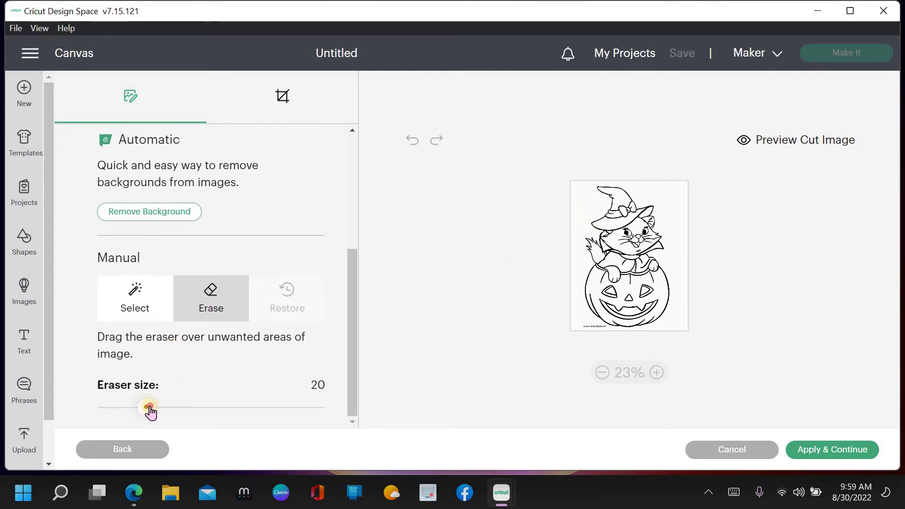
pyautogui.moveTo(150, 406)
pyautogui.mouseDown()
pyautogui.moveTo(248, 407)
pyautogui.moveTo(123, 408)
pyautogui.mouseUp()
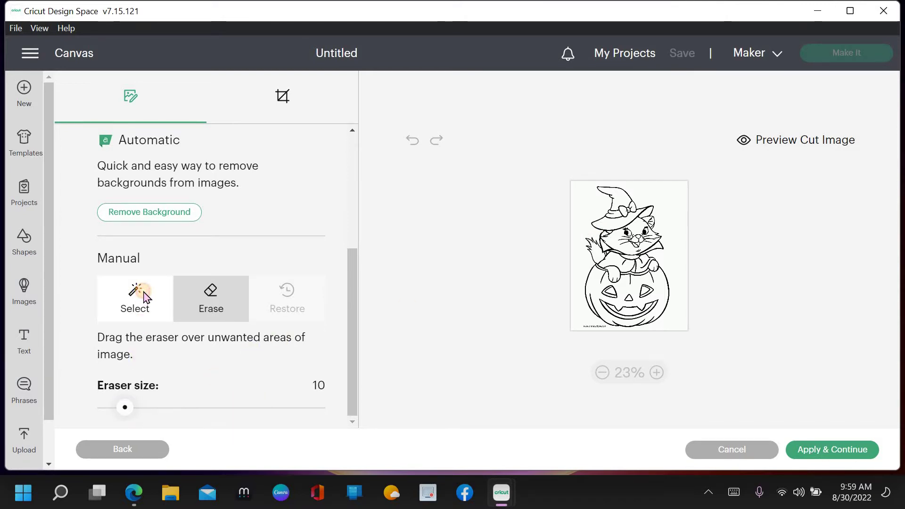
# Step: Return to the Select tool and set its extra options to 2 reduced colors and a color tolerance of 88
pyautogui.click(139, 299)
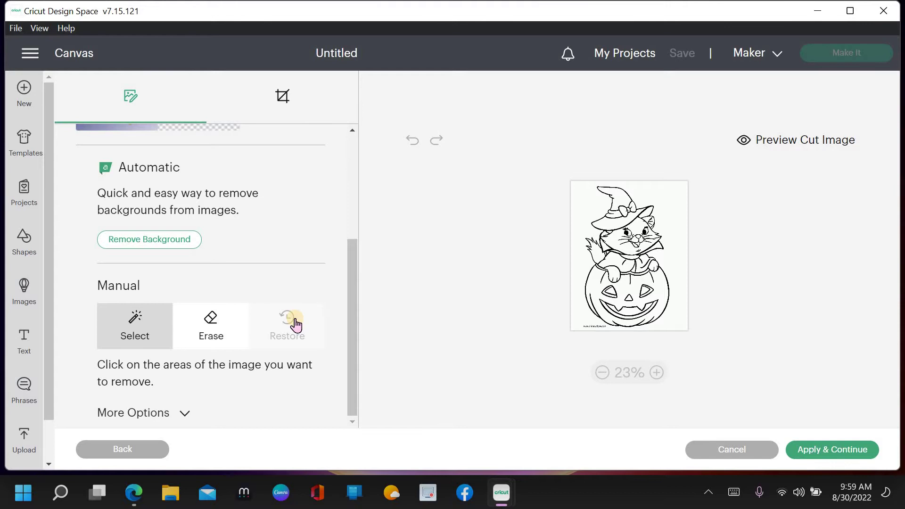
pyautogui.click(167, 413)
pyautogui.scroll(-2, 196, 350)
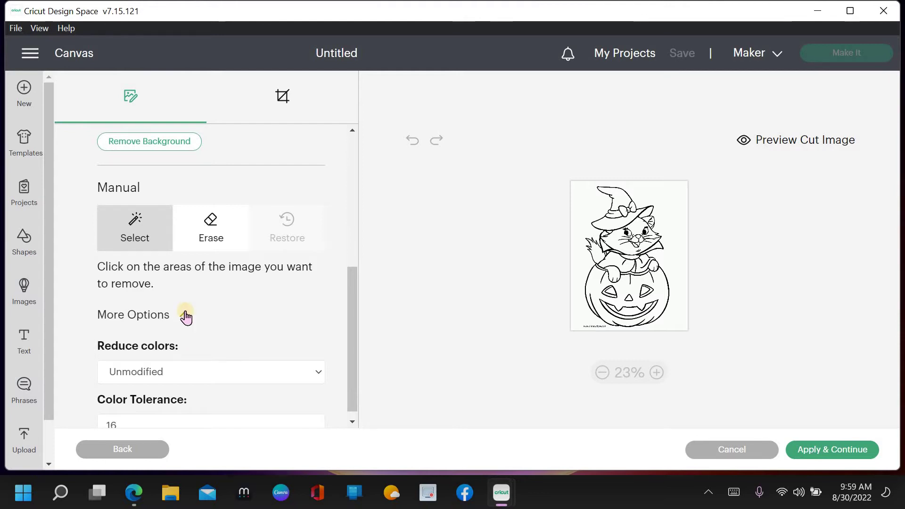
pyautogui.click(319, 372)
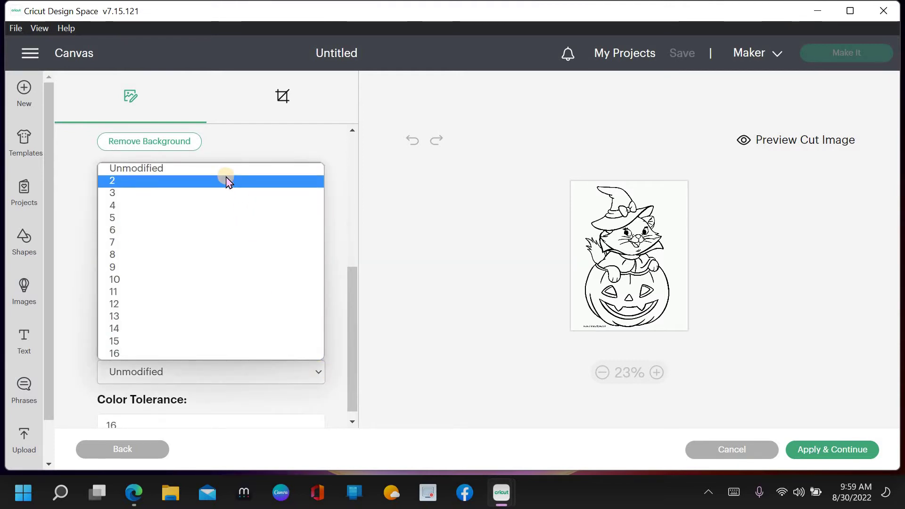
pyautogui.click(227, 181)
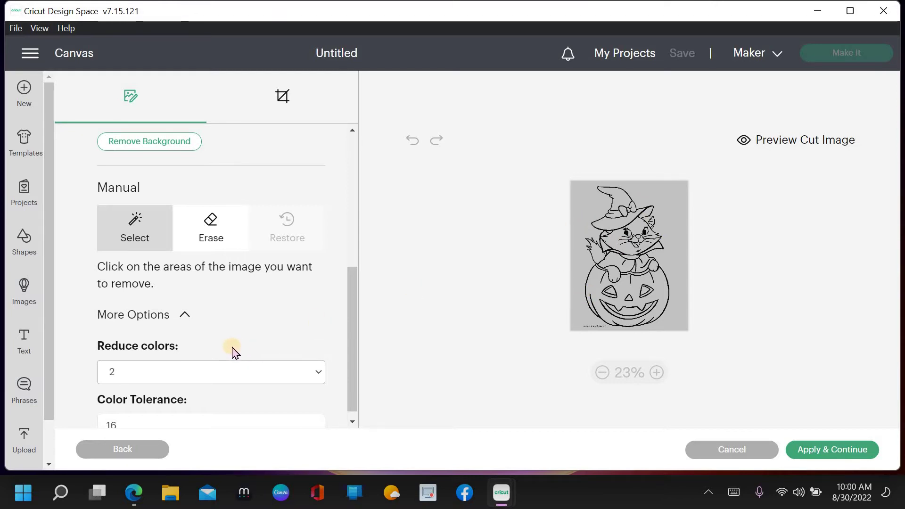
pyautogui.scroll(-1, 233, 350)
pyautogui.press('Tab')
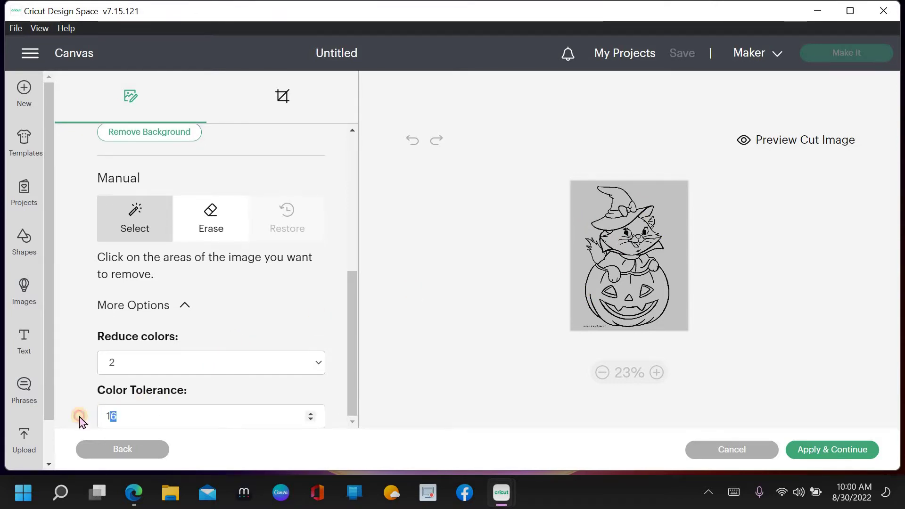
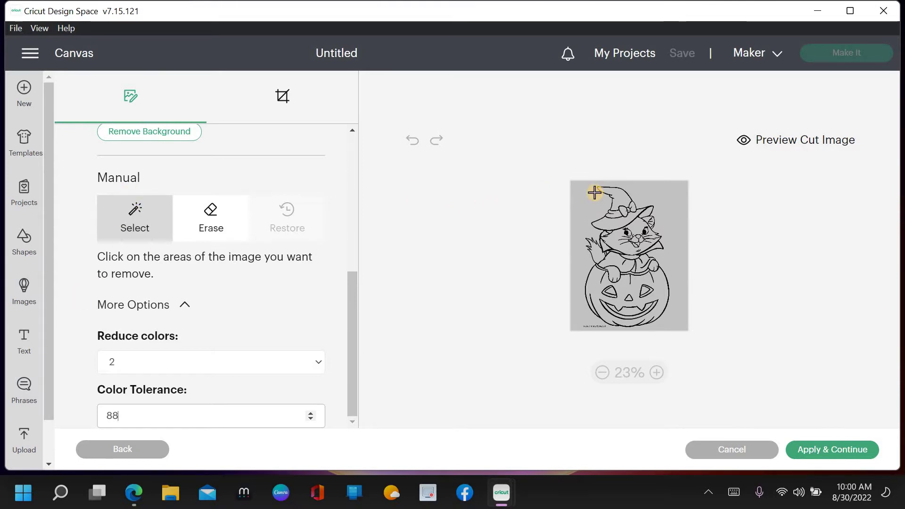
# Step: Enlarge the picture to 73% and remove the outer background and the fill inside the witch hat, its bow and brim
pyautogui.click(657, 373)
pyautogui.click(657, 372)
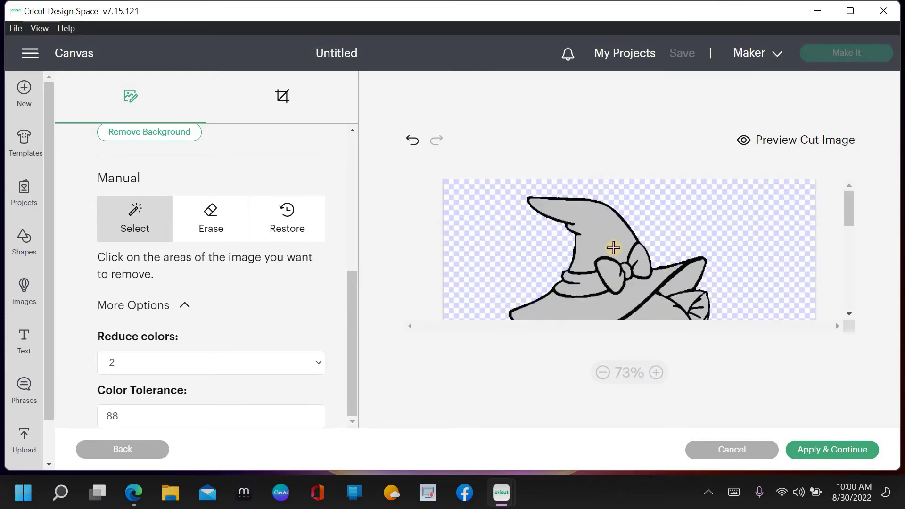
pyautogui.click(598, 236)
pyautogui.click(640, 265)
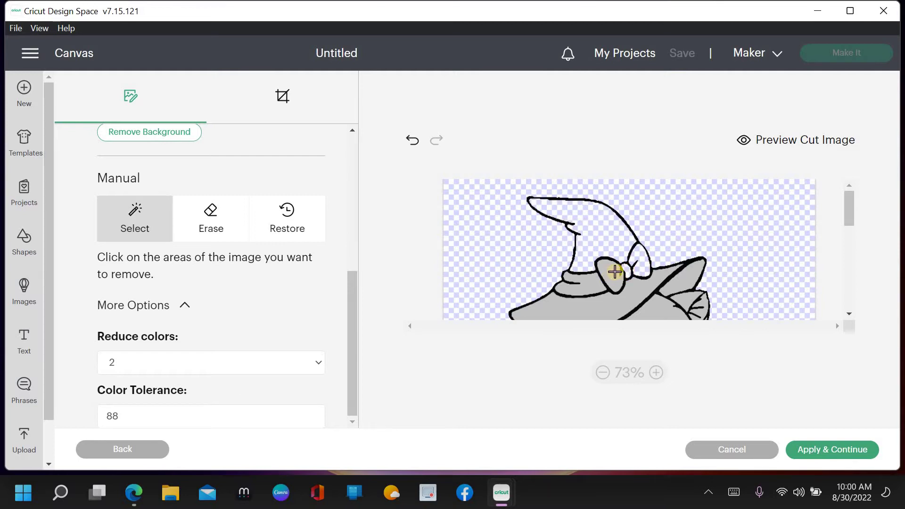
pyautogui.click(611, 273)
pyautogui.click(601, 282)
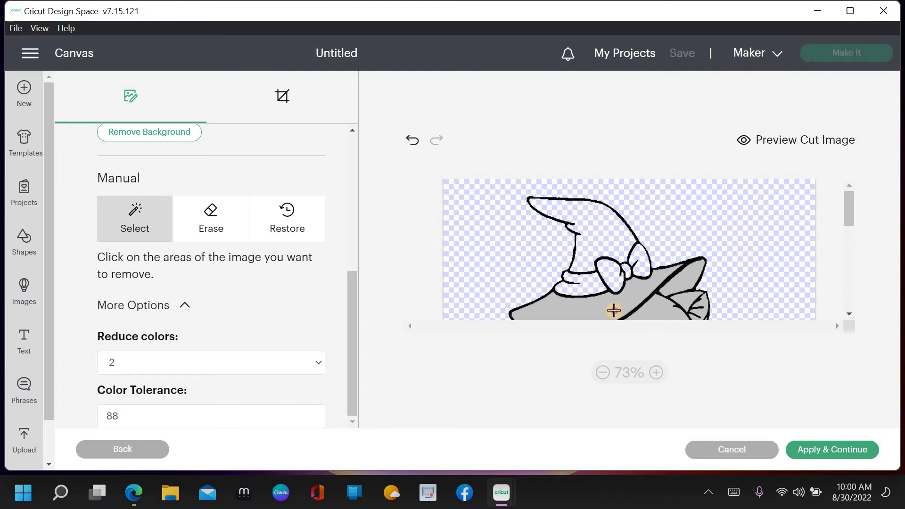
pyautogui.click(686, 286)
pyautogui.click(687, 299)
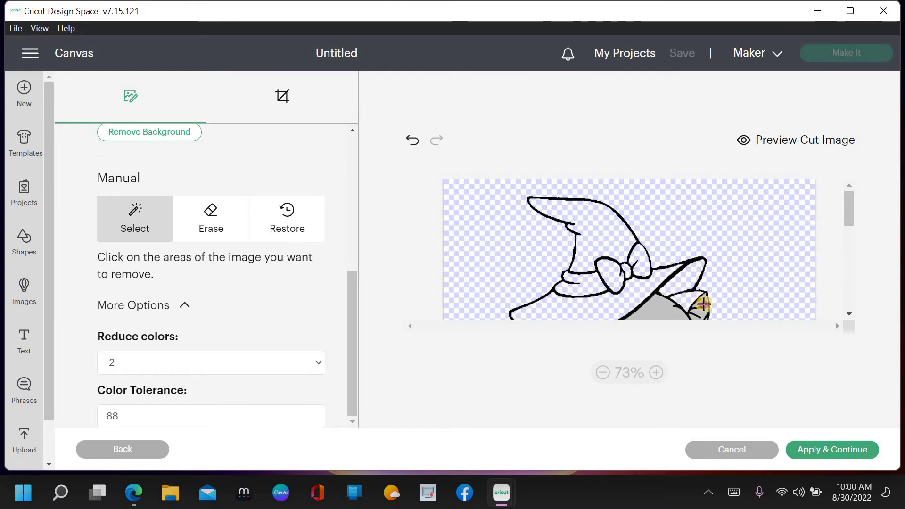
# Step: Remove the fill inside the cat's face, ear, tail, collar, clothing and paws, leaving only the outlines
pyautogui.scroll(-3, 659, 256)
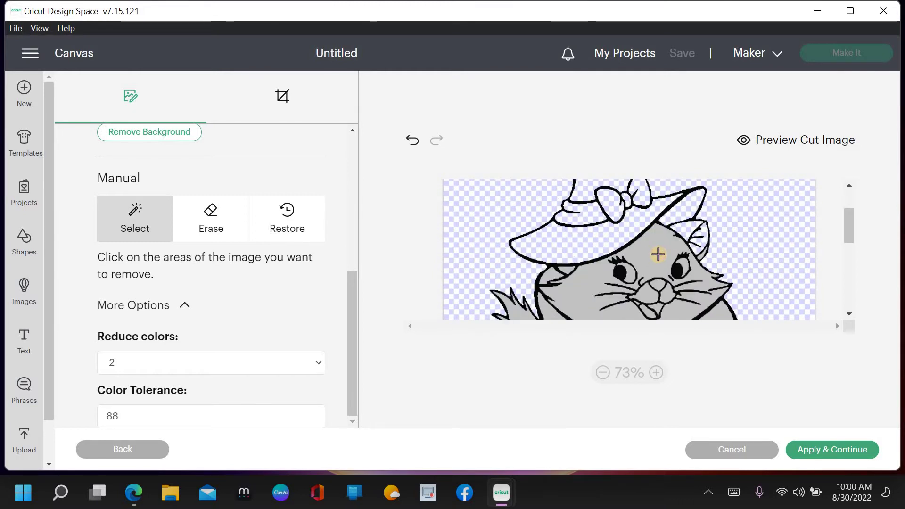
pyautogui.click(659, 255)
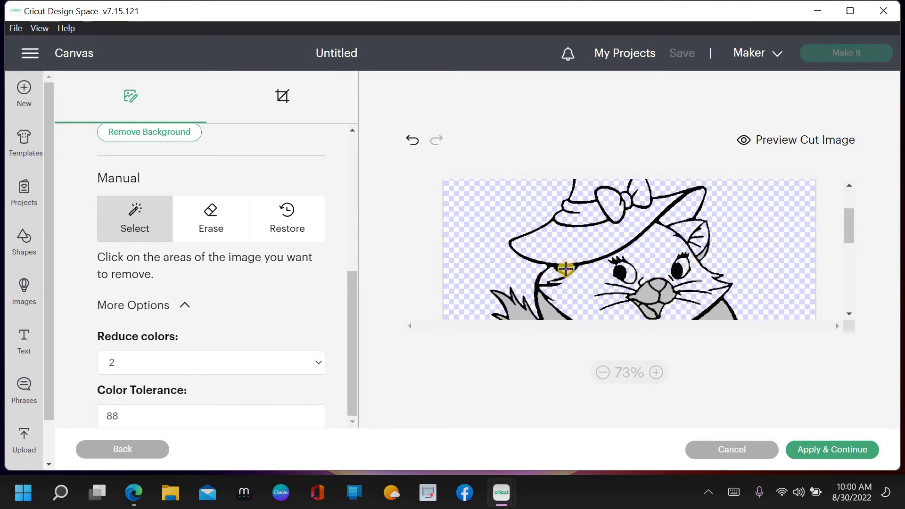
pyautogui.scroll(-3, 564, 267)
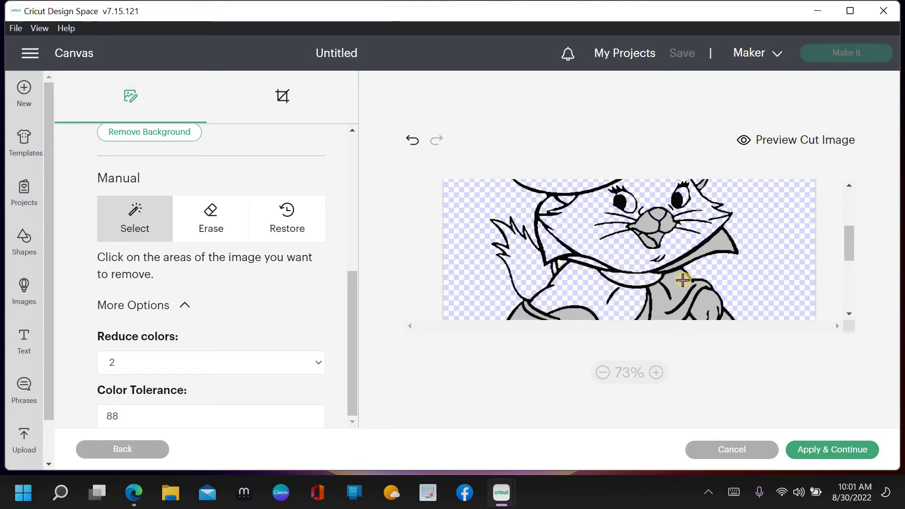
pyautogui.scroll(-3, 684, 281)
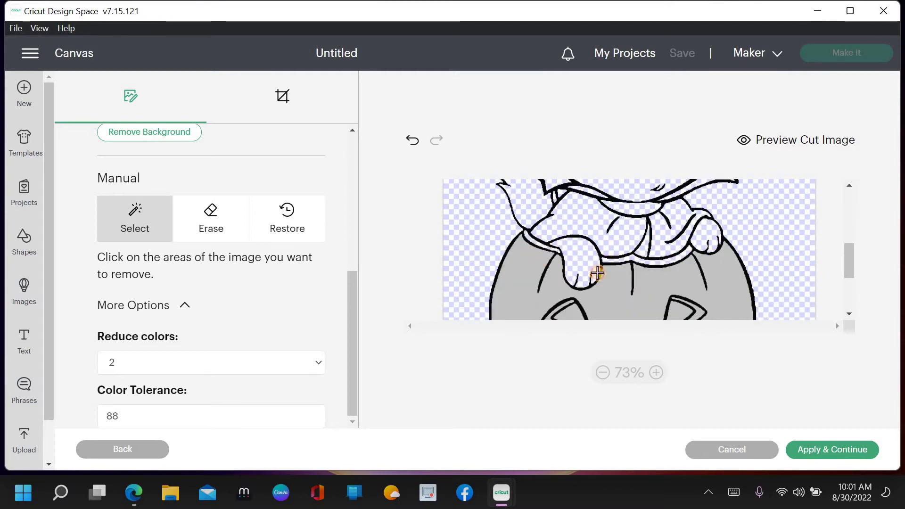
# Step: Remove the fill from the pumpkin's body, eyes, nose and mouth, undoing the accidental removal of the eye's outline
pyautogui.click(640, 285)
pyautogui.scroll(-3, 675, 255)
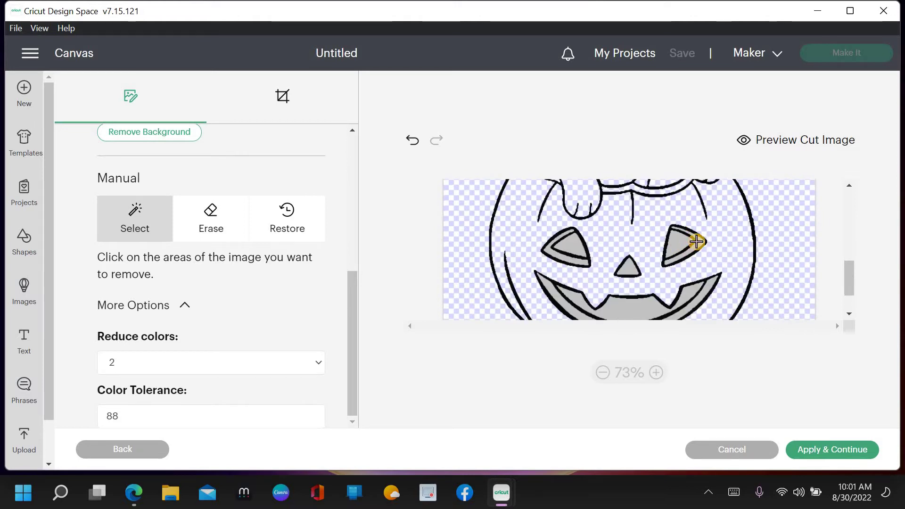
pyautogui.click(698, 245)
pyautogui.click(627, 264)
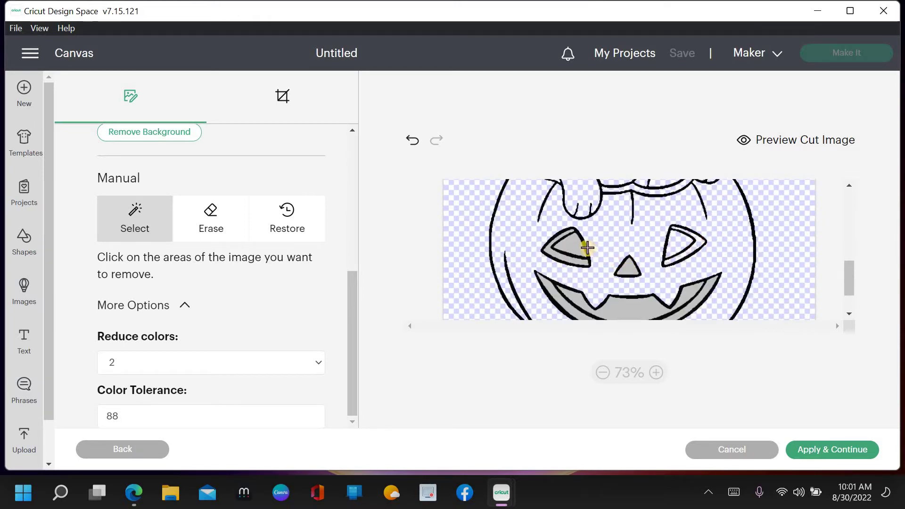
pyautogui.click(560, 254)
pyautogui.click(544, 249)
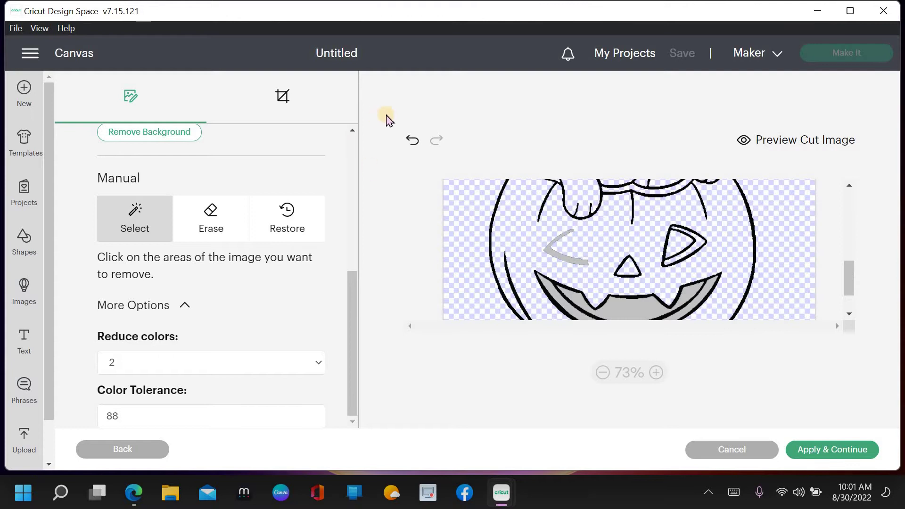
pyautogui.click(414, 142)
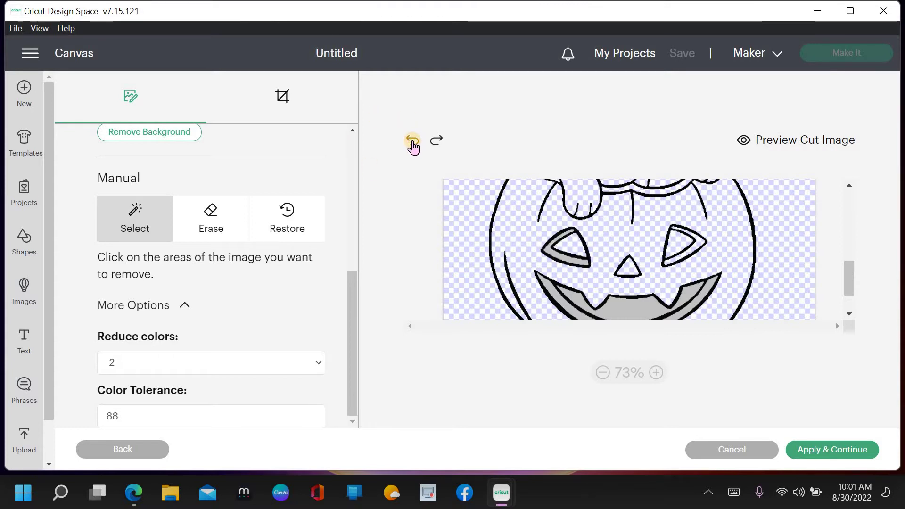
pyautogui.click(552, 252)
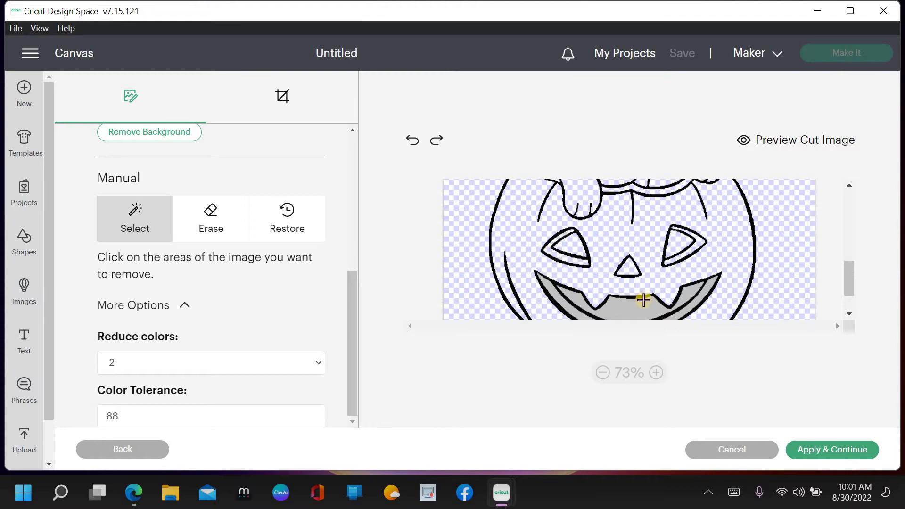
pyautogui.scroll(-2, 646, 283)
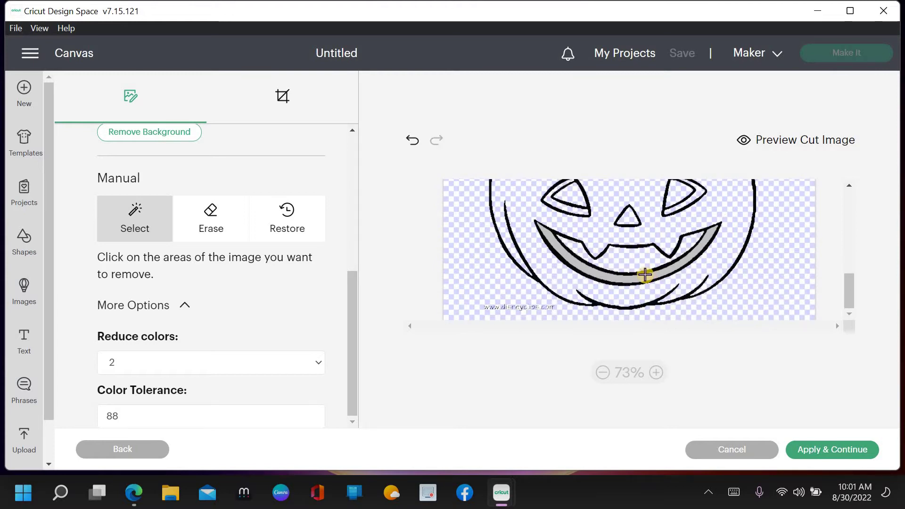
pyautogui.click(646, 274)
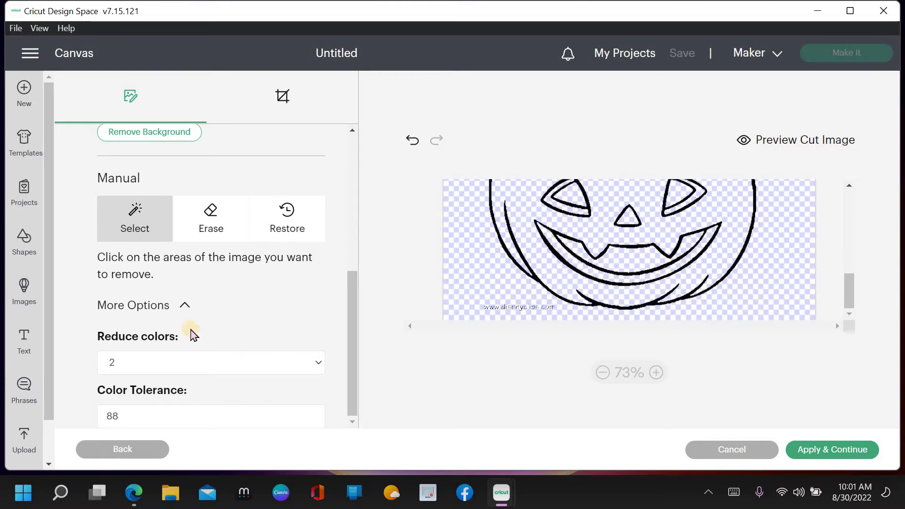
# Step: Erase the website text below the pumpkin with the size 10 eraser and preview the cut image
pyautogui.click(210, 217)
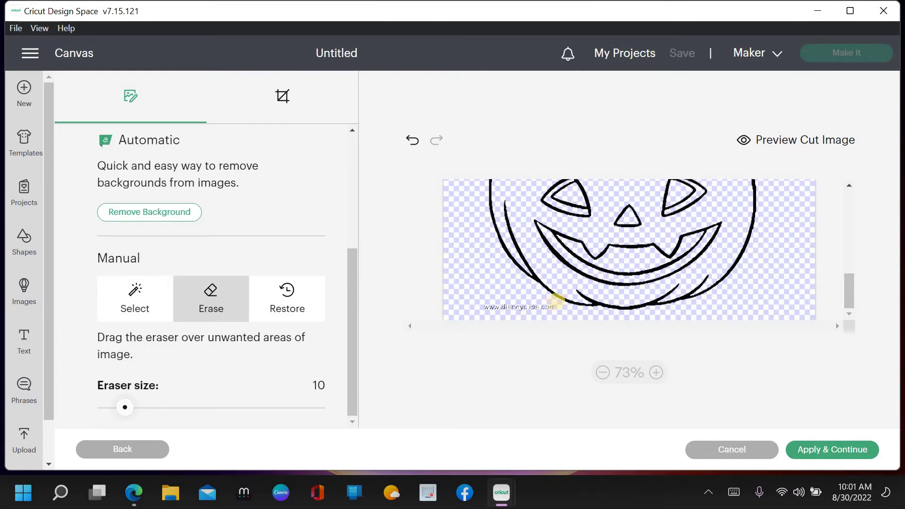
pyautogui.moveTo(551, 308)
pyautogui.mouseDown()
pyautogui.moveTo(473, 310)
pyautogui.moveTo(548, 313)
pyautogui.moveTo(465, 312)
pyautogui.mouseUp()
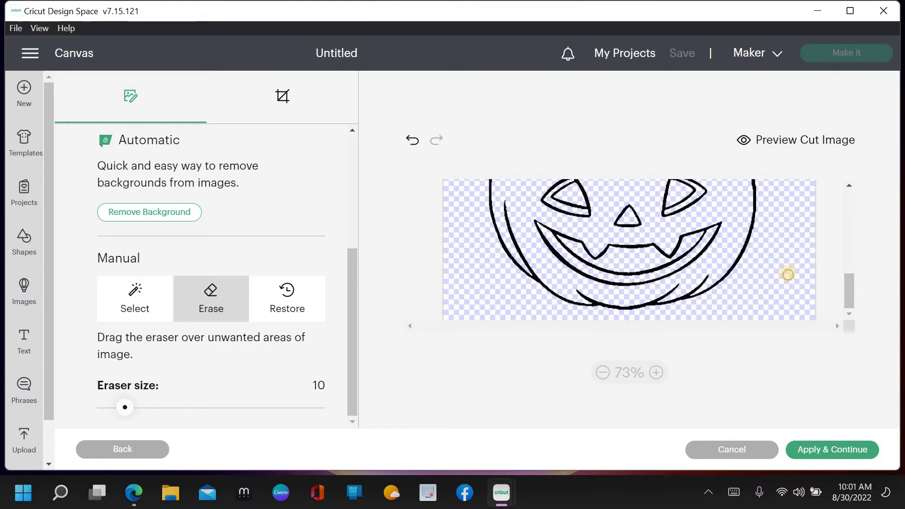
pyautogui.click(745, 141)
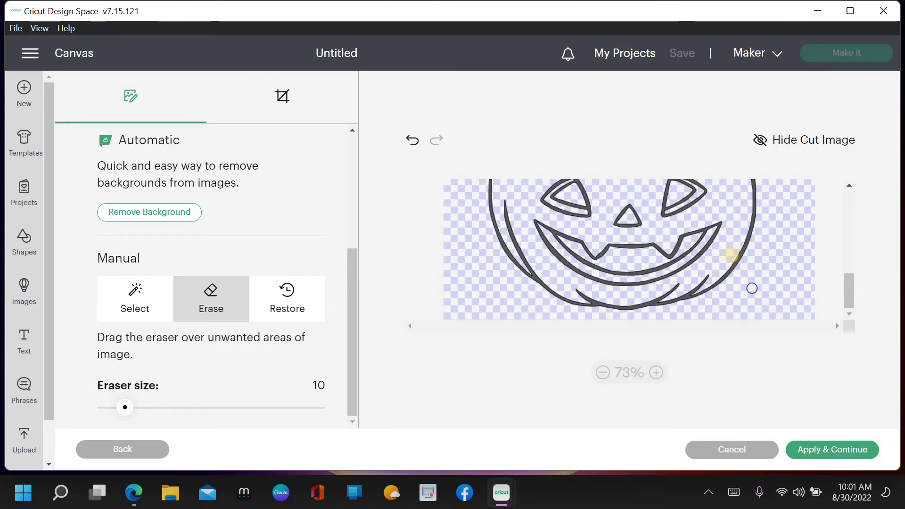
# Step: Check the cut preview, return to the normal view and remove the remaining fill inside the cat's nose and mouth
pyautogui.scroll(5, 747, 245)
pyautogui.scroll(3, 746, 246)
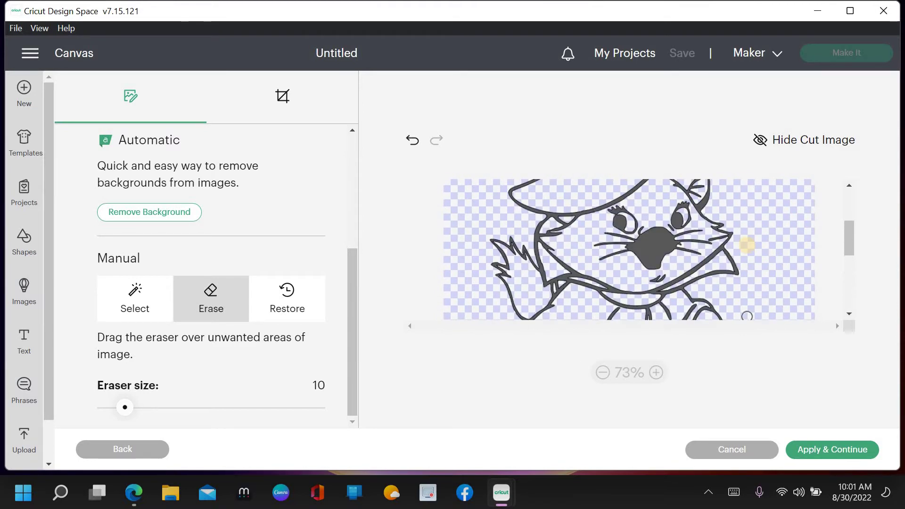
pyautogui.scroll(3, 609, 209)
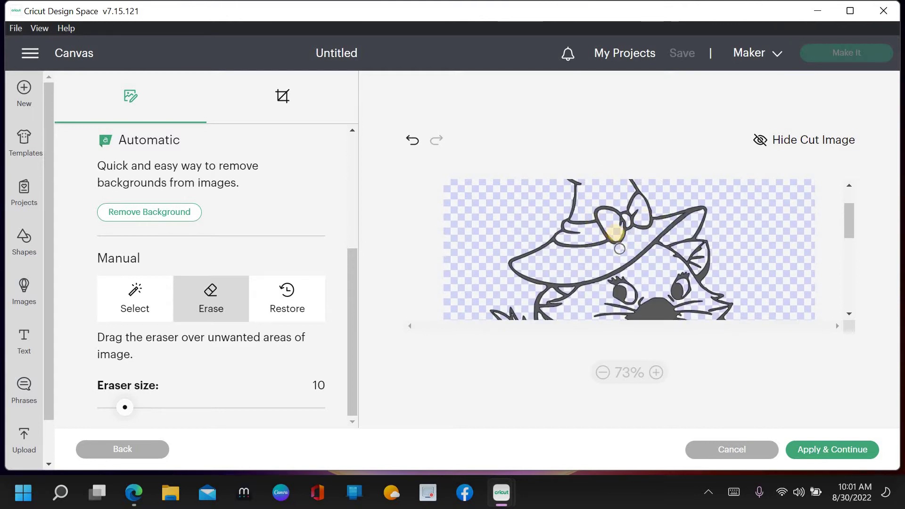
pyautogui.scroll(-3, 739, 255)
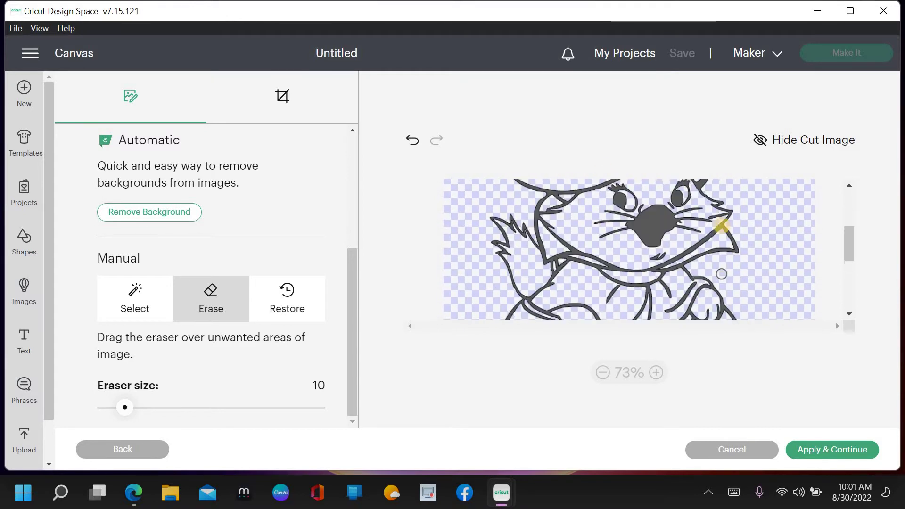
pyautogui.click(761, 140)
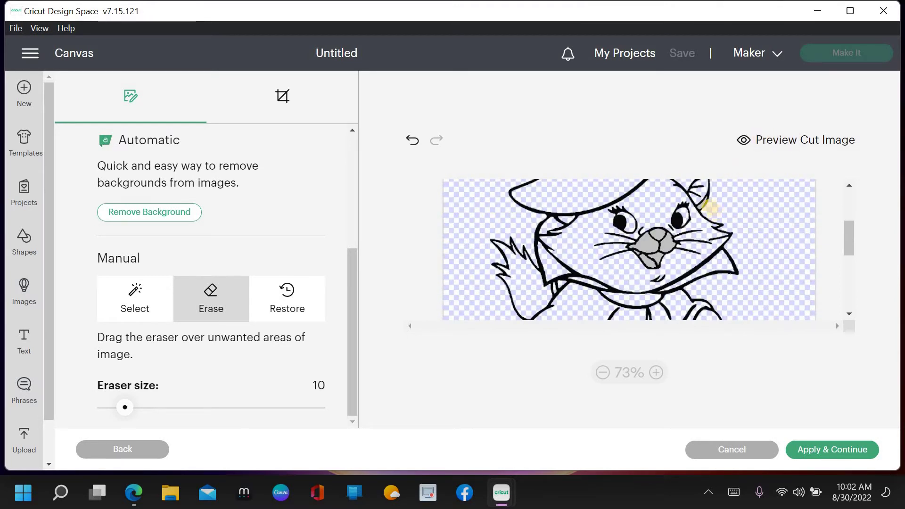
pyautogui.click(143, 302)
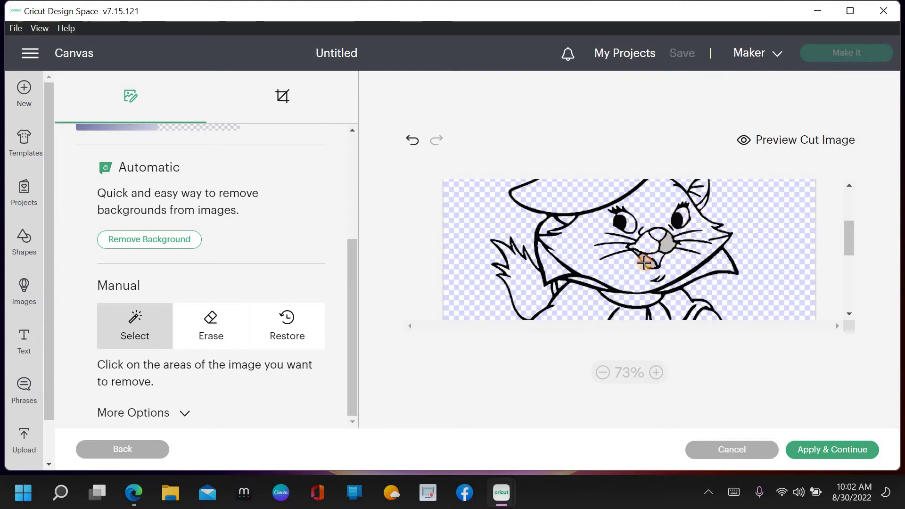
pyautogui.click(657, 372)
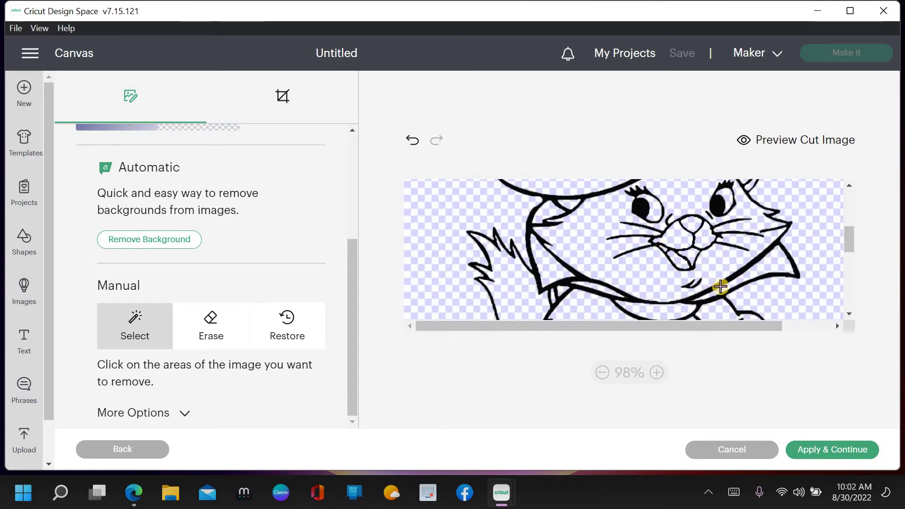
pyautogui.scroll(-3, 721, 280)
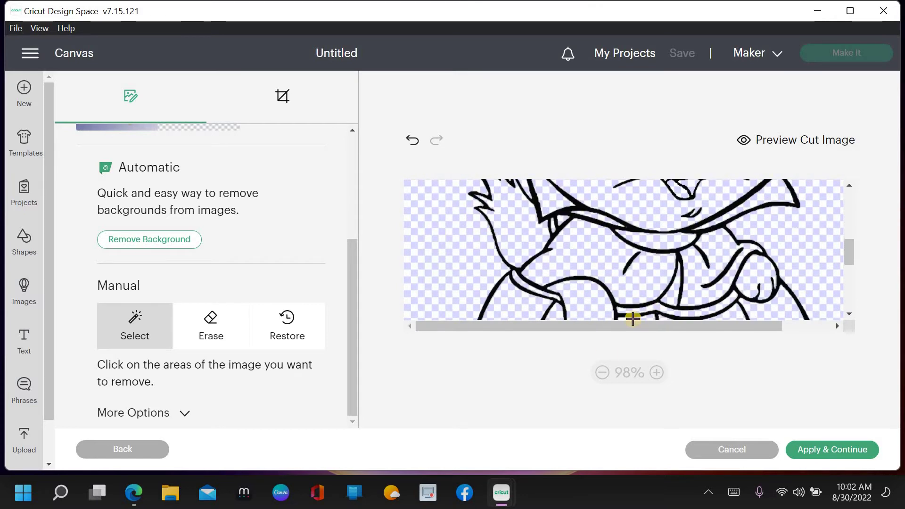
# Step: Preview the whole picture as a cut image and apply the background removal to continue to the upload type
pyautogui.click(603, 372)
pyautogui.click(602, 372)
pyautogui.click(742, 140)
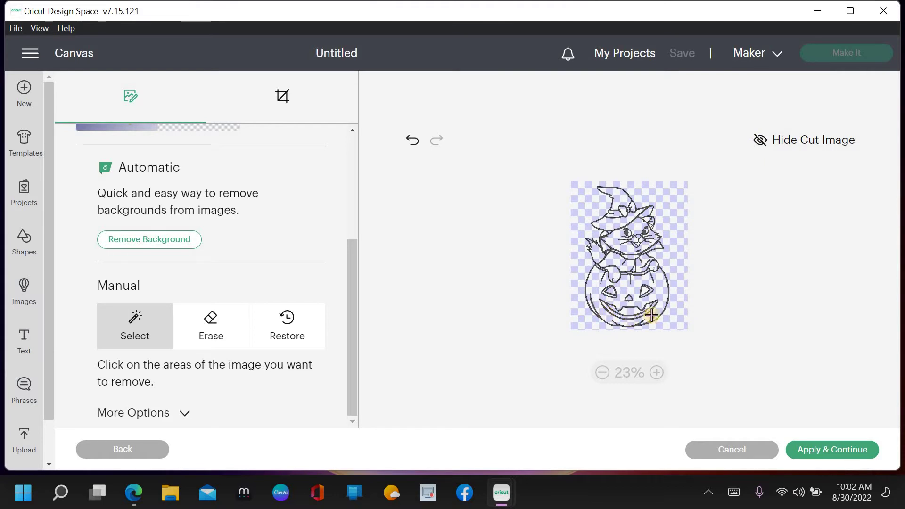
pyautogui.click(811, 452)
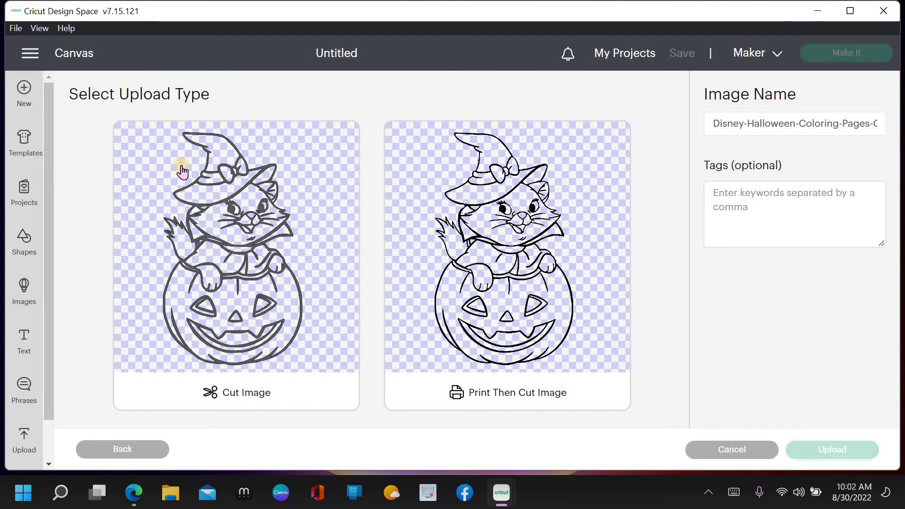
pyautogui.click(139, 451)
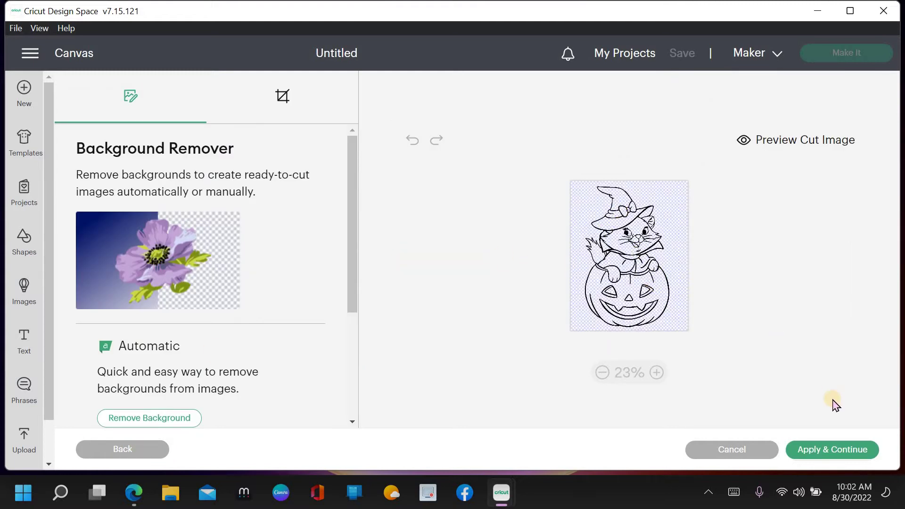
pyautogui.click(832, 449)
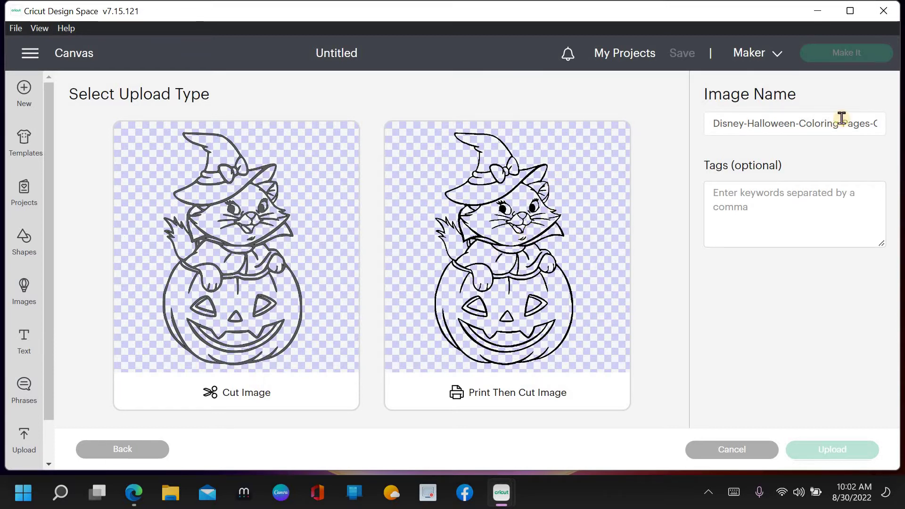
# Step: Choose Cut Image as the upload type and name the image "cat and pumpkin"
pyautogui.click(209, 272)
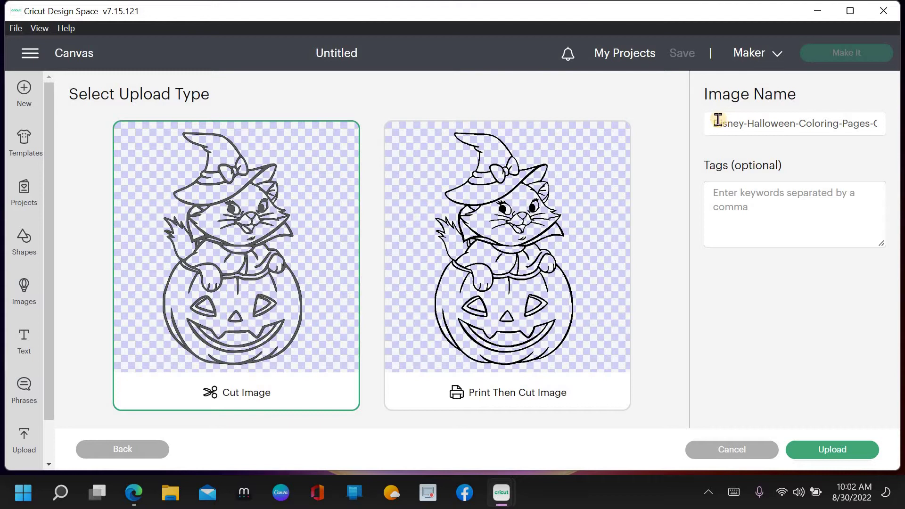
pyautogui.moveTo(717, 121); pyautogui.dragTo(901, 119)
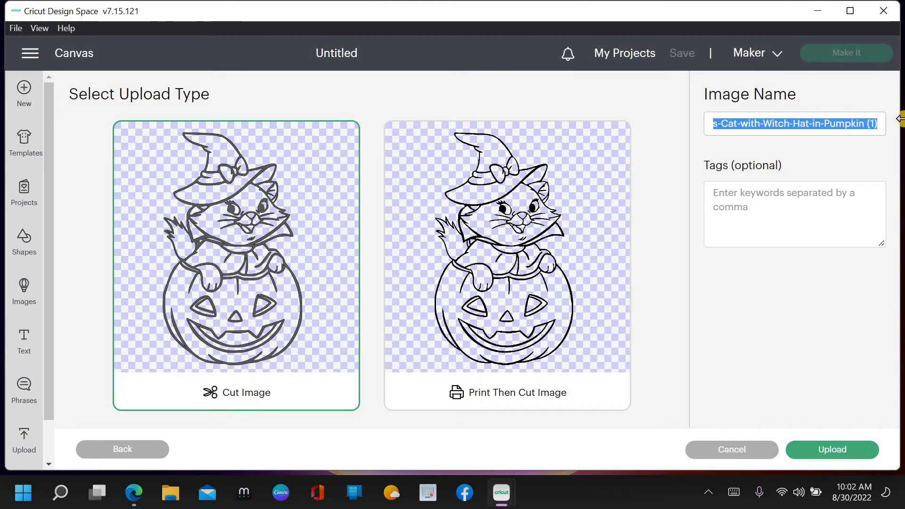
pyautogui.write('Dca')
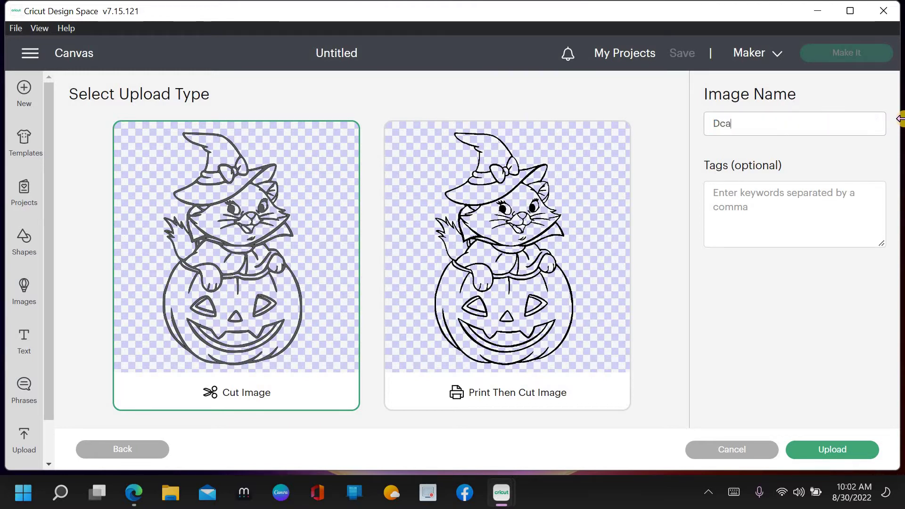
pyautogui.press('BackSpace')
pyautogui.press('BackSpace')
pyautogui.press('BackSpace')
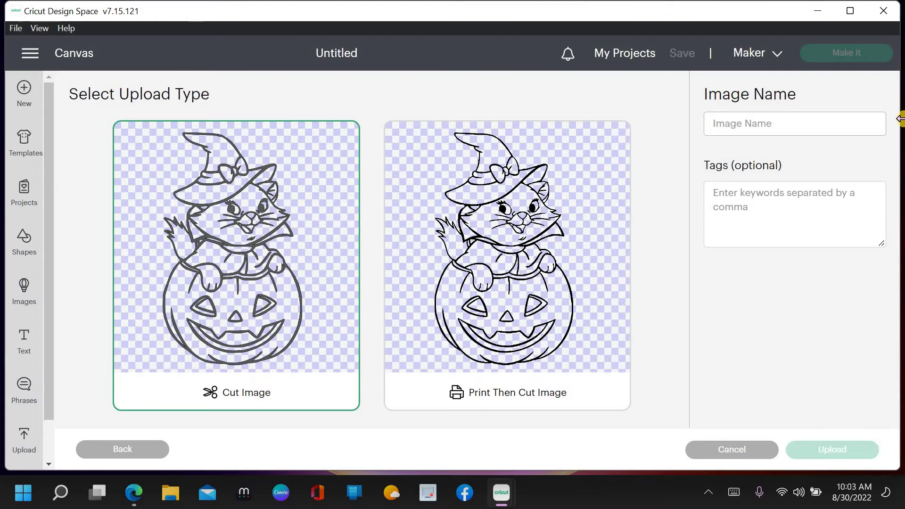
pyautogui.write('ca')
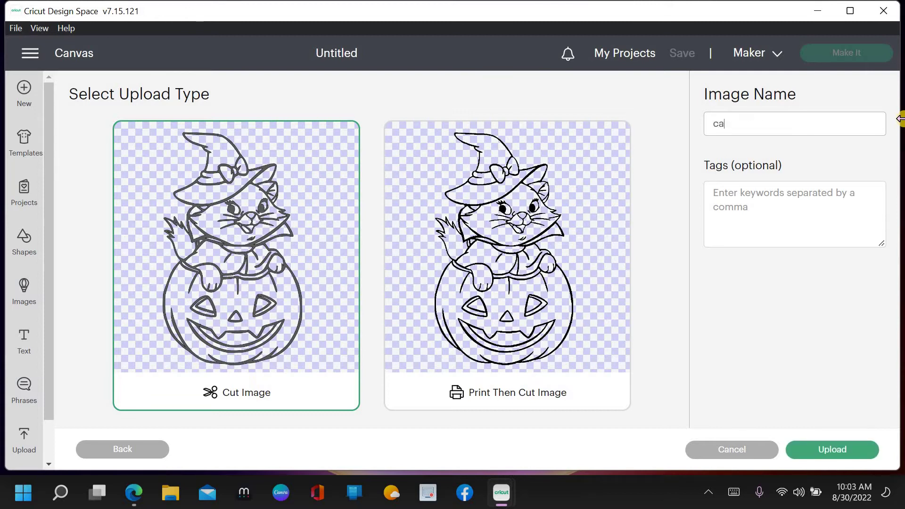
pyautogui.write('t and ')
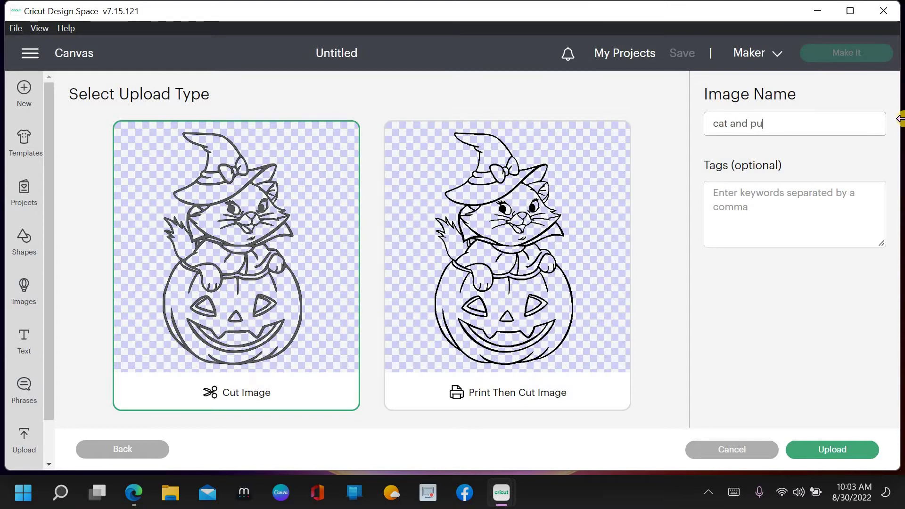
pyautogui.write('pumpkin')
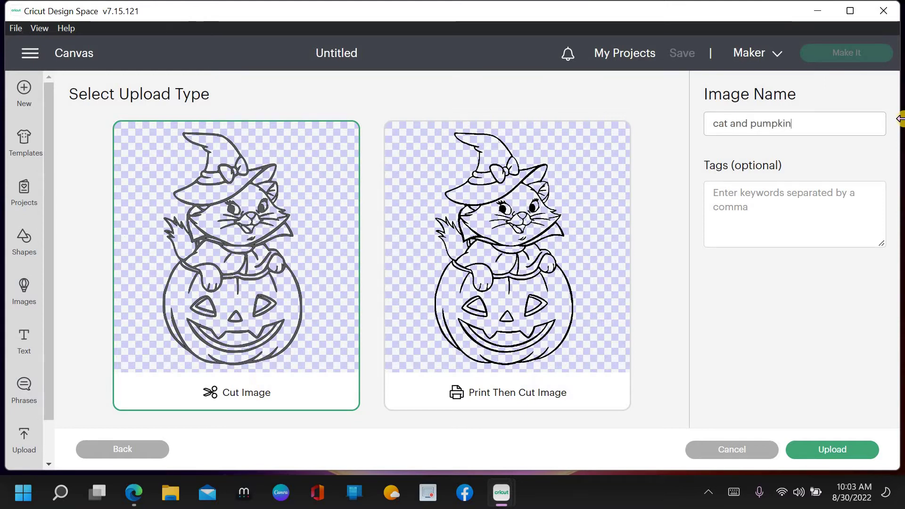
# Step: Add the tags halloween, cat and pumpkin on separate lines and upload the image
pyautogui.click(796, 197)
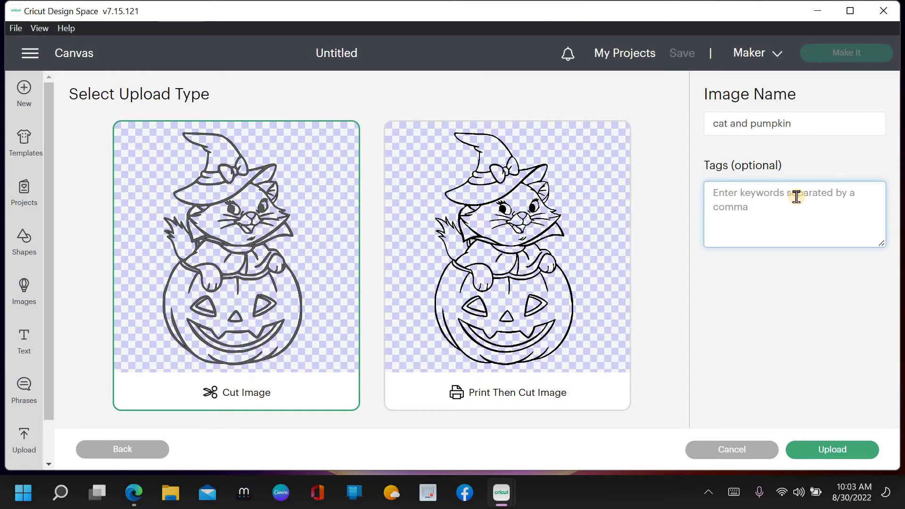
pyautogui.write('hallowe')
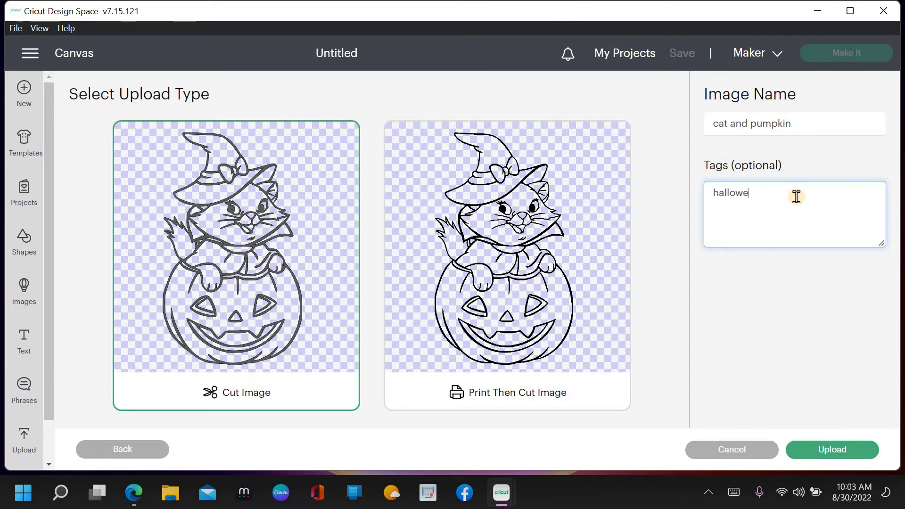
pyautogui.write('cat')
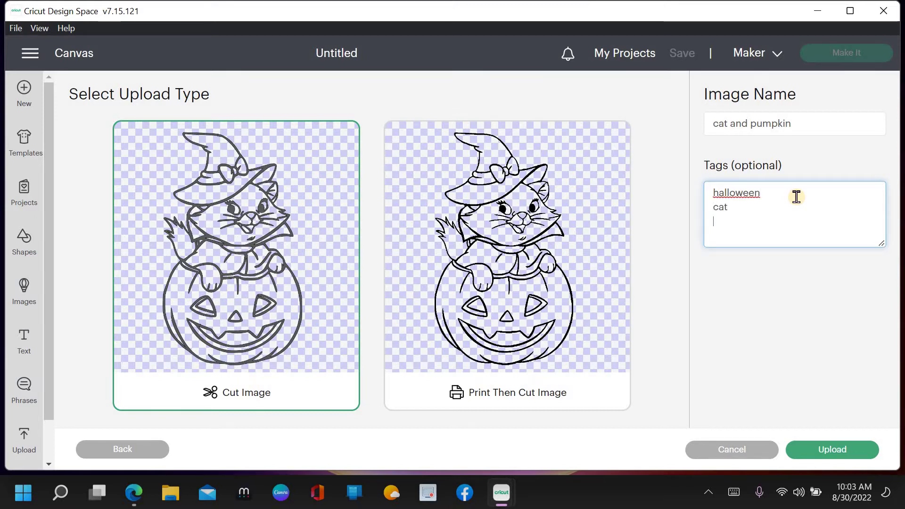
pyautogui.write('umpkin')
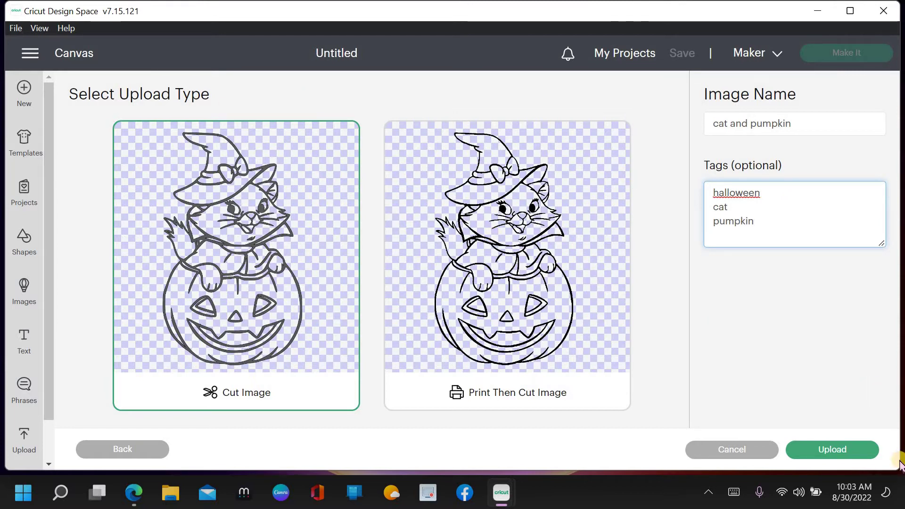
pyautogui.click(823, 450)
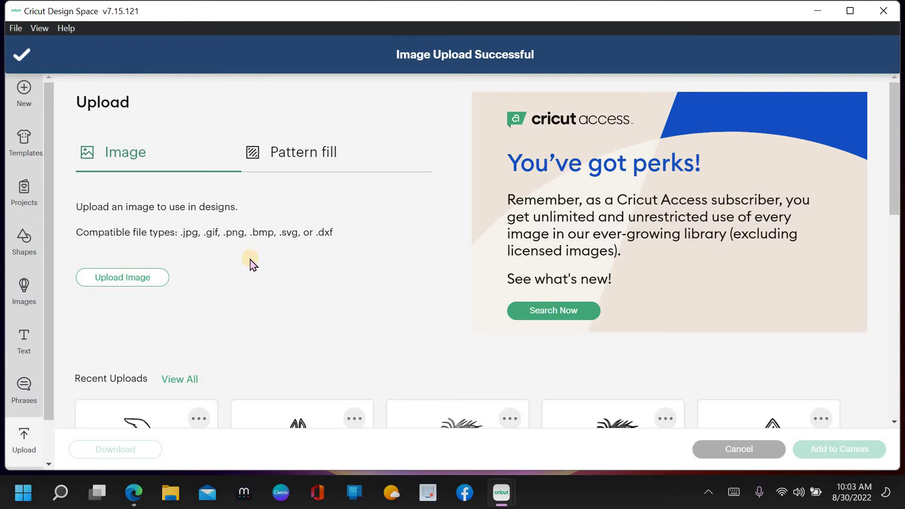
# Step: Find the new cat and pumpkin image in the recent uploads and open the full list of uploaded images
pyautogui.scroll(-3, 177, 313)
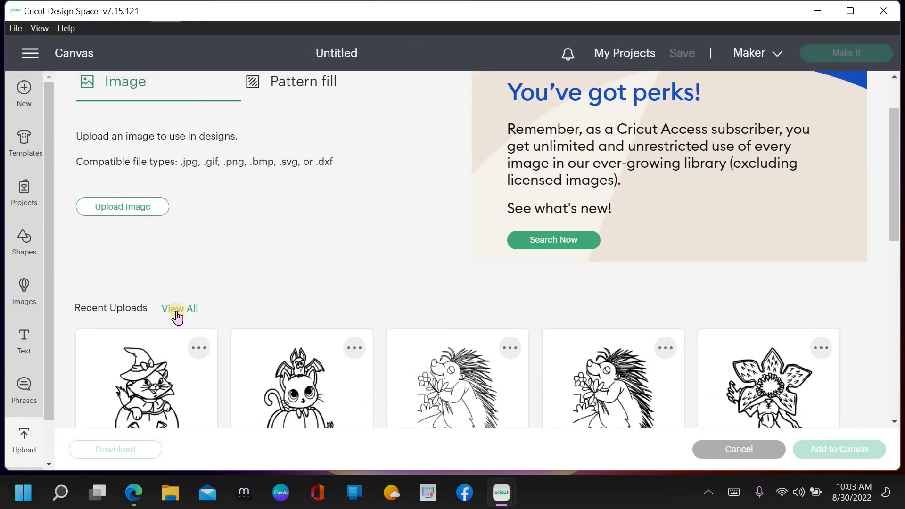
pyautogui.scroll(-3, 157, 283)
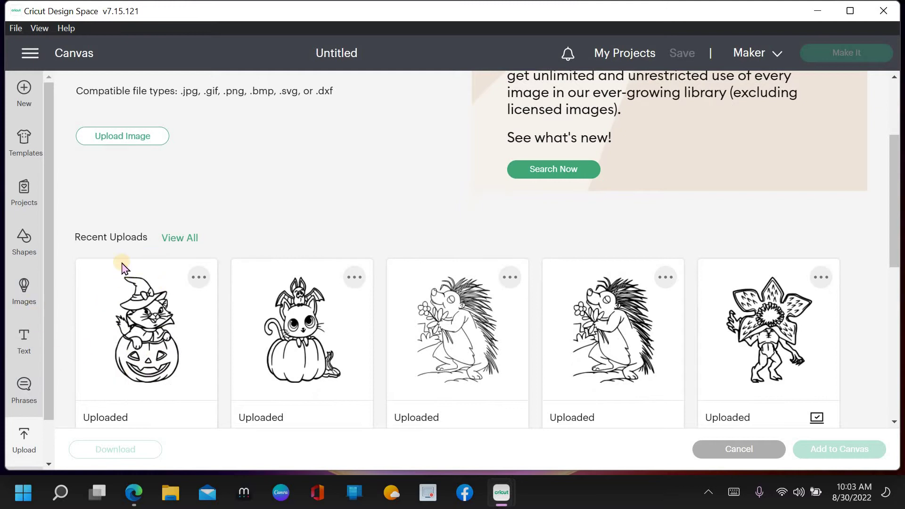
pyautogui.click(187, 238)
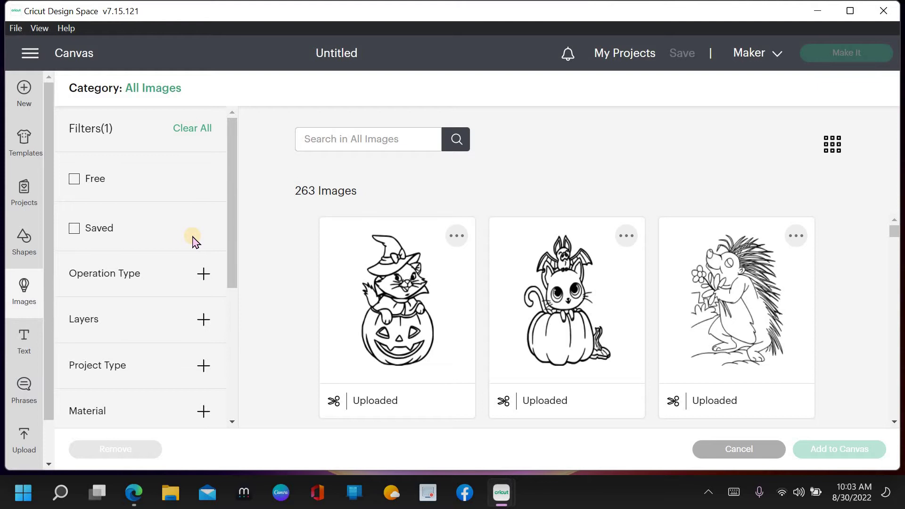
# Step: Browse the uploaded images down to the reindeer and snowman designs, examining the cut and print-then-cut examples
pyautogui.scroll(-3, 582, 300)
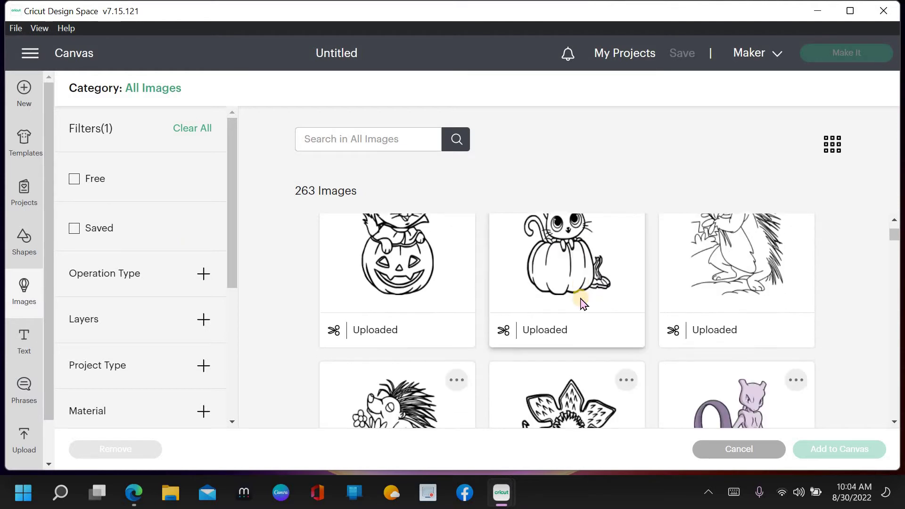
pyautogui.scroll(-3, 580, 299)
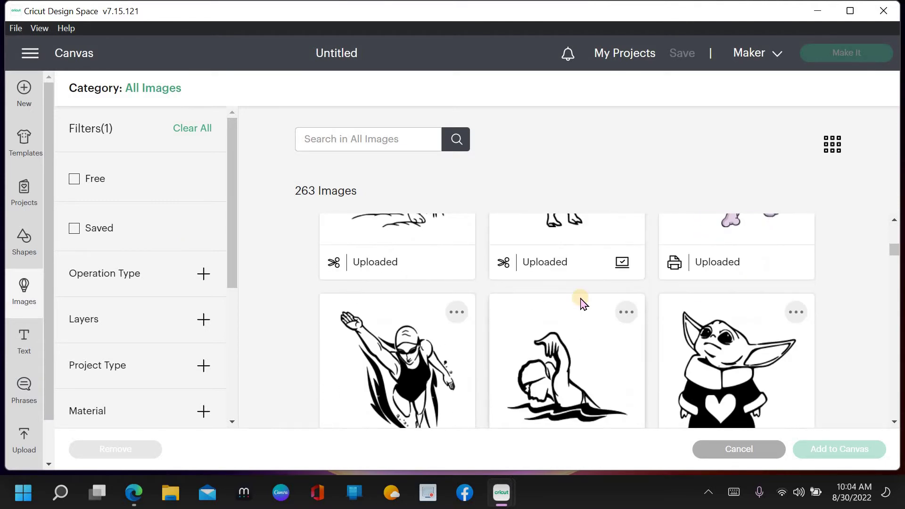
pyautogui.scroll(3, 753, 262)
pyautogui.scroll(-5, 566, 321)
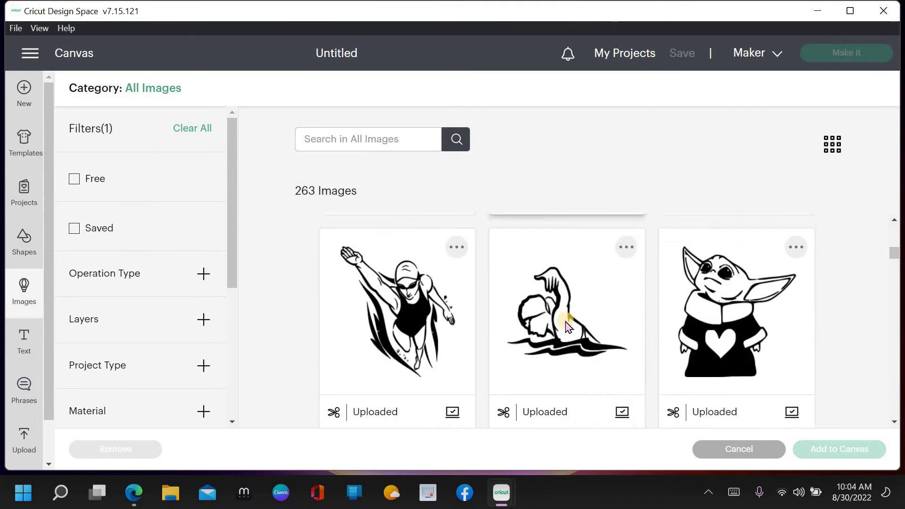
pyautogui.scroll(-7, 566, 322)
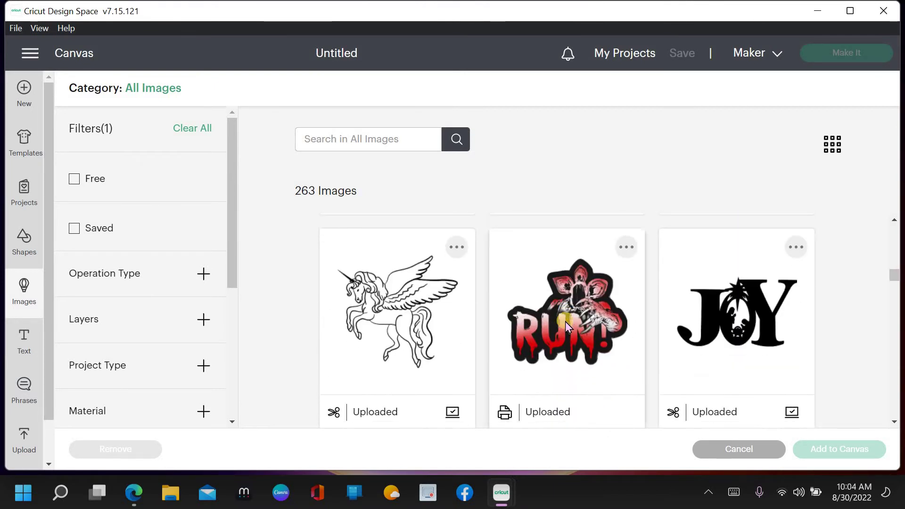
pyautogui.scroll(-10, 566, 325)
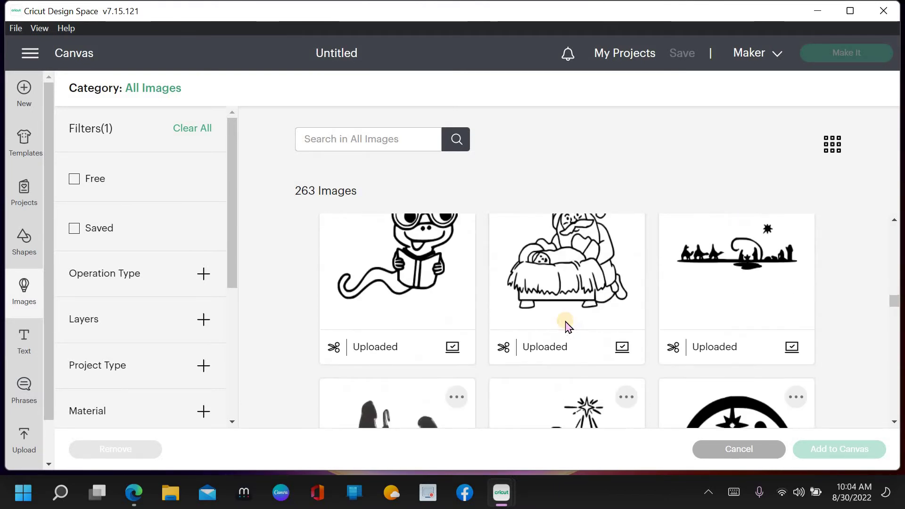
pyautogui.scroll(-4, 567, 326)
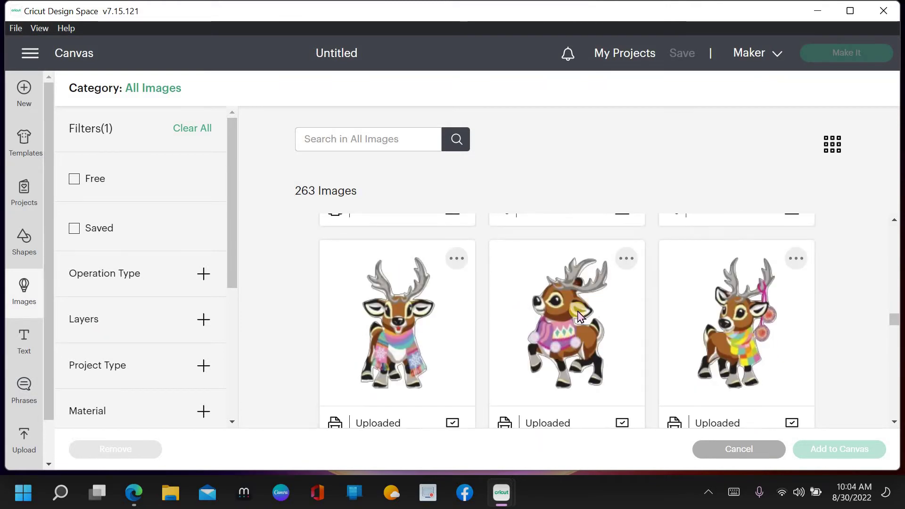
pyautogui.scroll(-1, 578, 311)
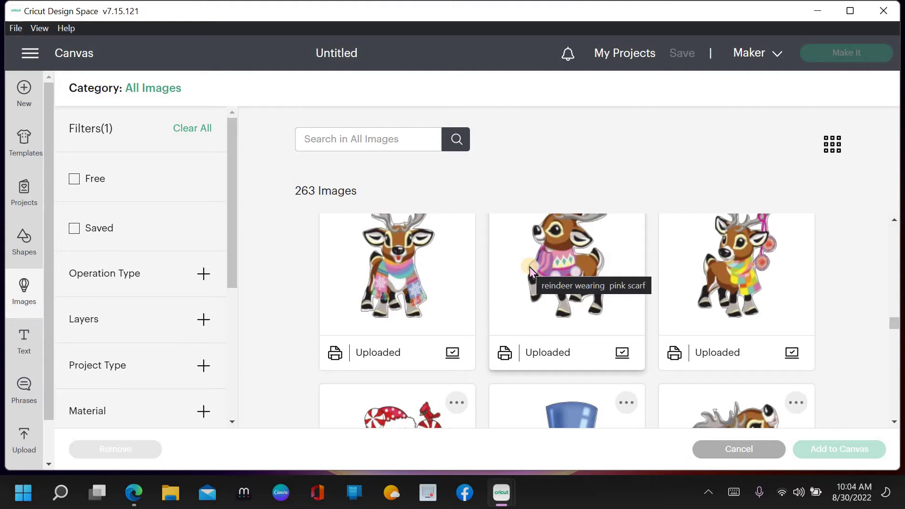
pyautogui.scroll(-1, 530, 267)
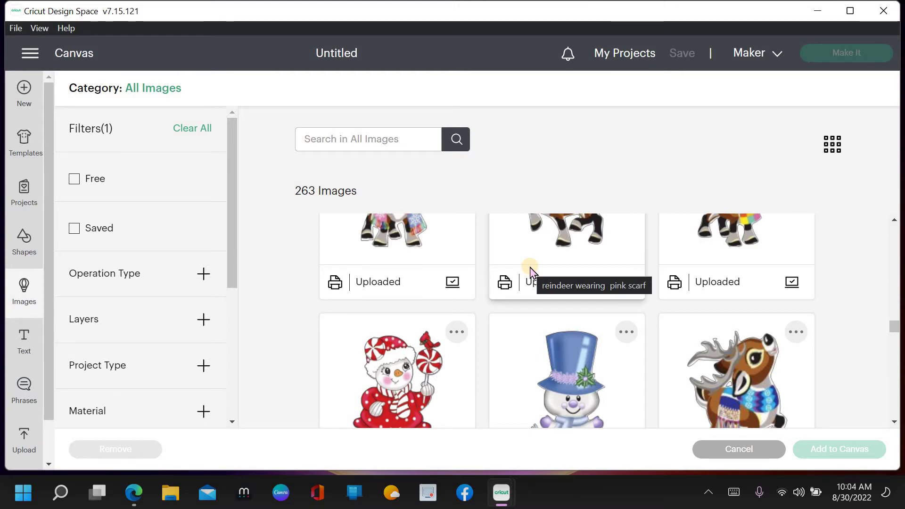
pyautogui.scroll(-2, 565, 258)
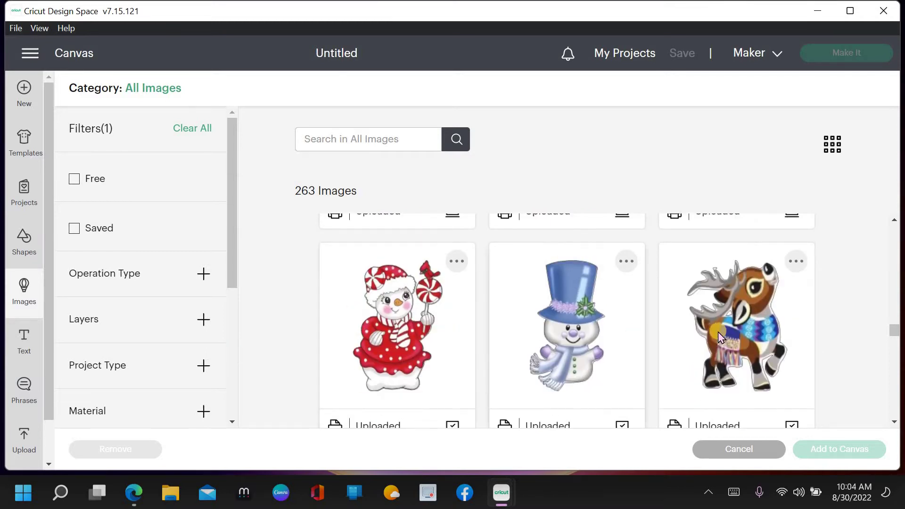
# Step: Browse the uploaded snowman and reindeer designs as print-then-cut examples and return to the newest uploads
pyautogui.scroll(-4, 684, 320)
pyautogui.scroll(-1, 542, 328)
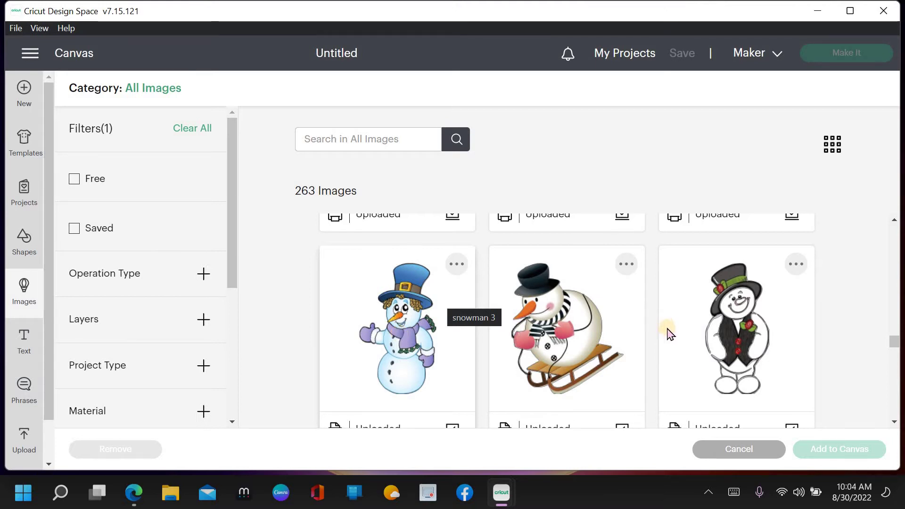
pyautogui.scroll(3, 665, 325)
pyautogui.scroll(2, 666, 338)
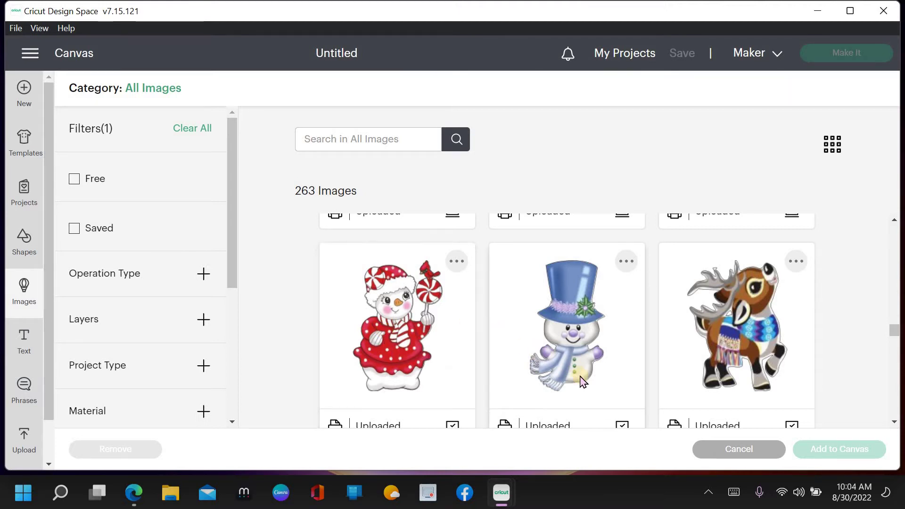
pyautogui.scroll(1, 572, 320)
pyautogui.scroll(-2, 561, 284)
pyautogui.scroll(3, 561, 284)
pyautogui.scroll(-5, 561, 284)
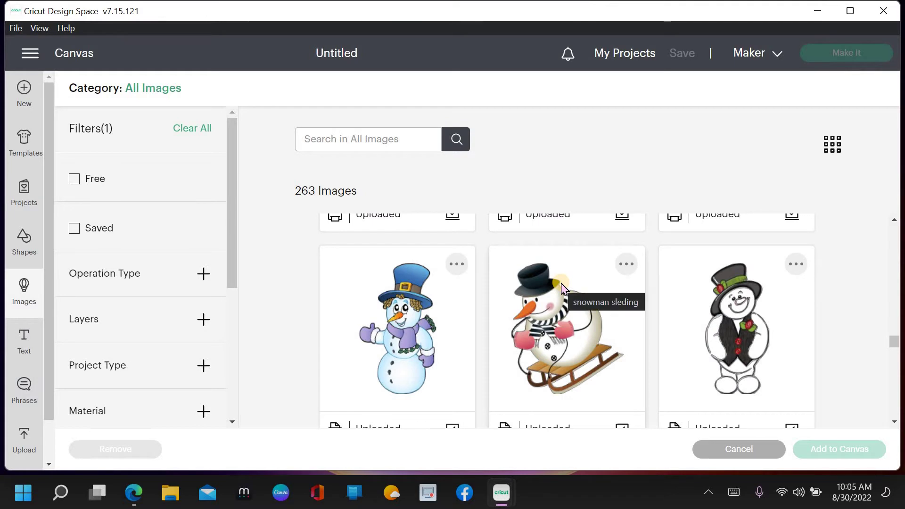
pyautogui.scroll(-2, 563, 288)
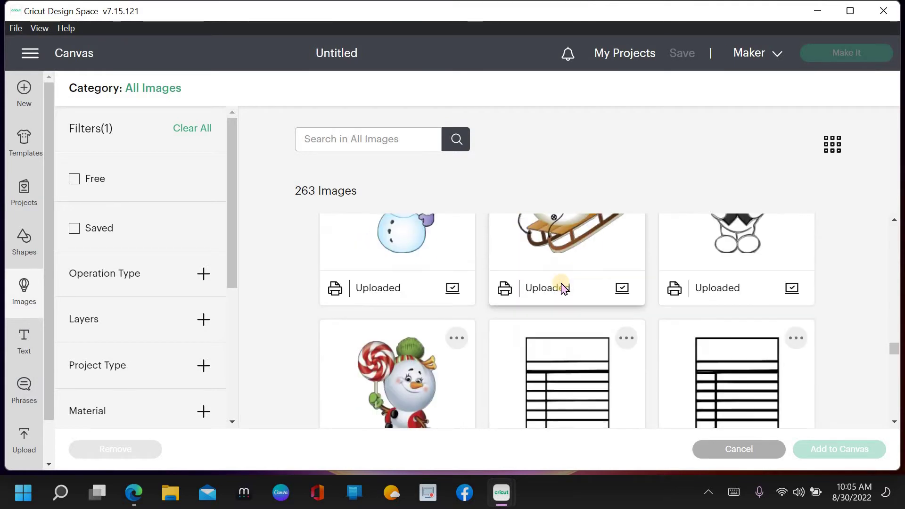
pyautogui.scroll(-10, 562, 287)
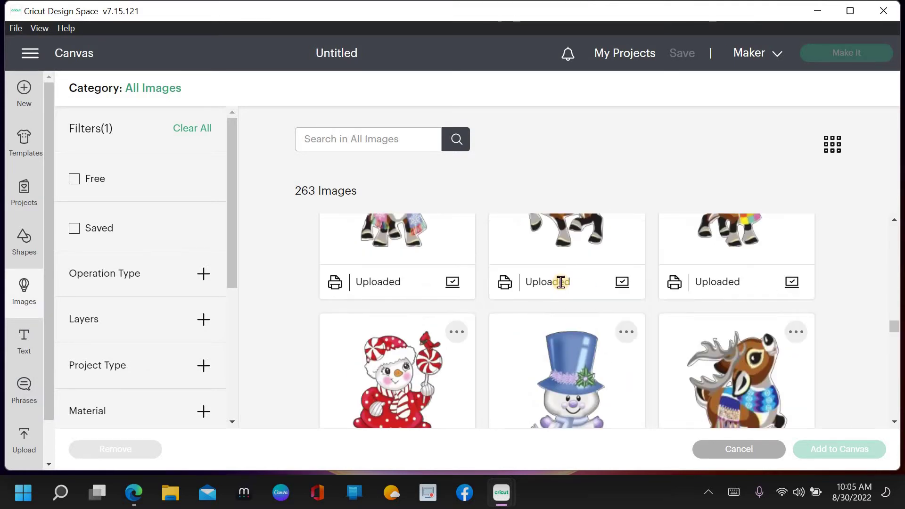
pyautogui.scroll(10, 561, 283)
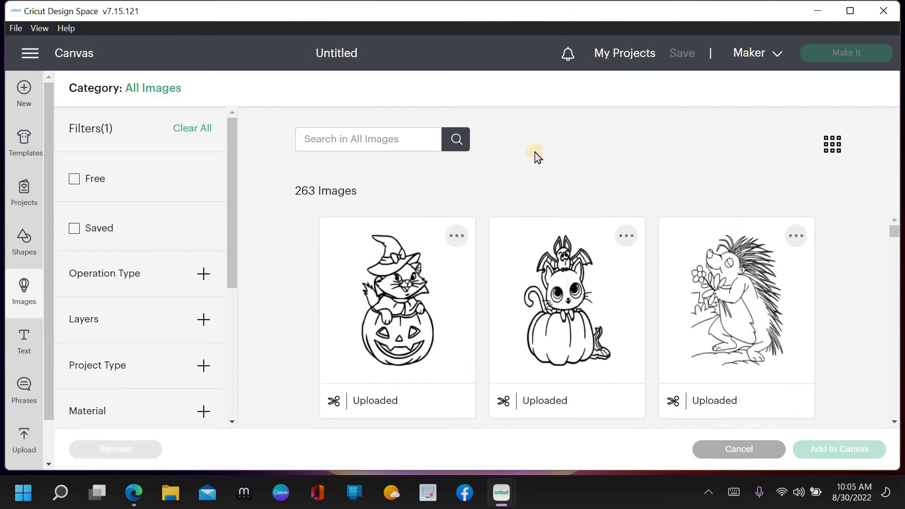
# Step: Add the uploaded witch cat and pumpkin image to the canvas and set its width to 3 inches with proportions locked
pyautogui.click(385, 305)
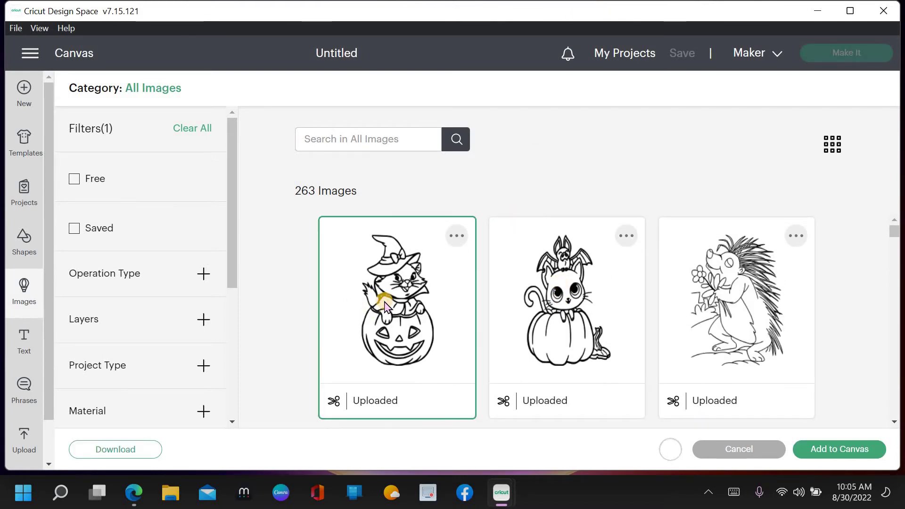
pyautogui.click(846, 452)
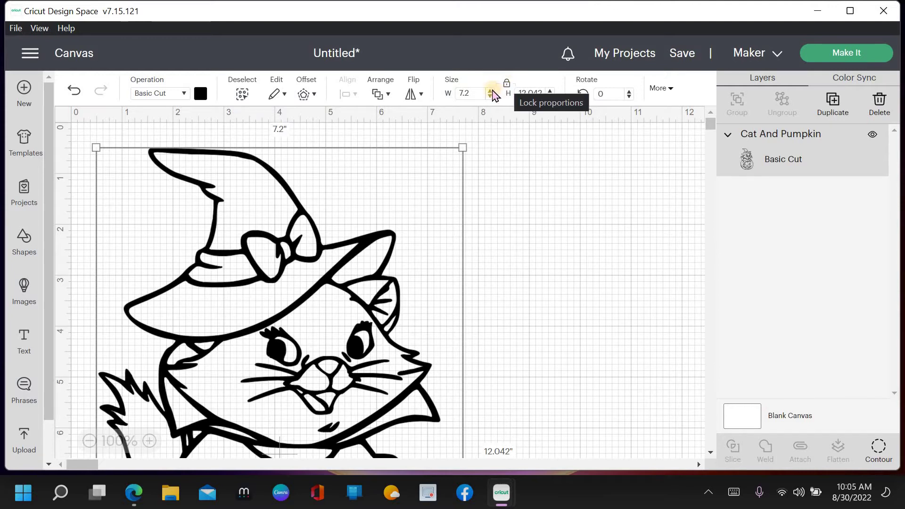
pyautogui.press('Tab')
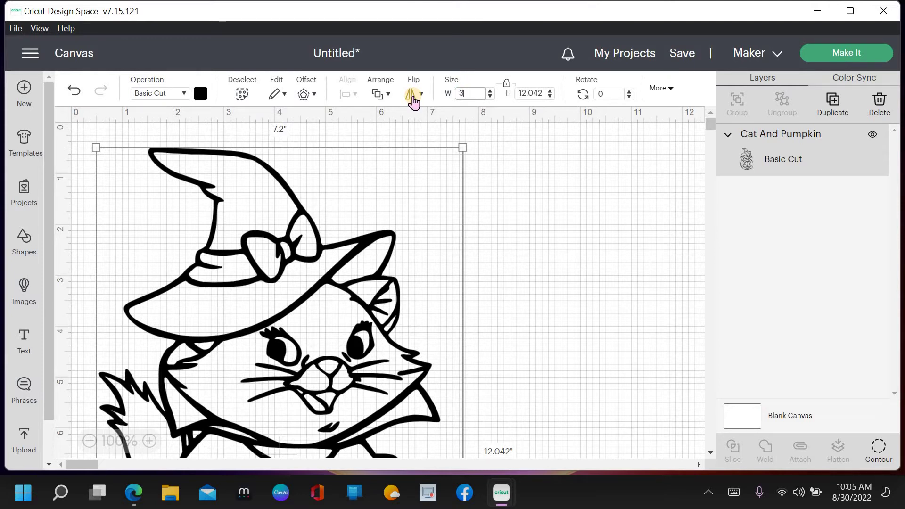
pyautogui.press('Return')
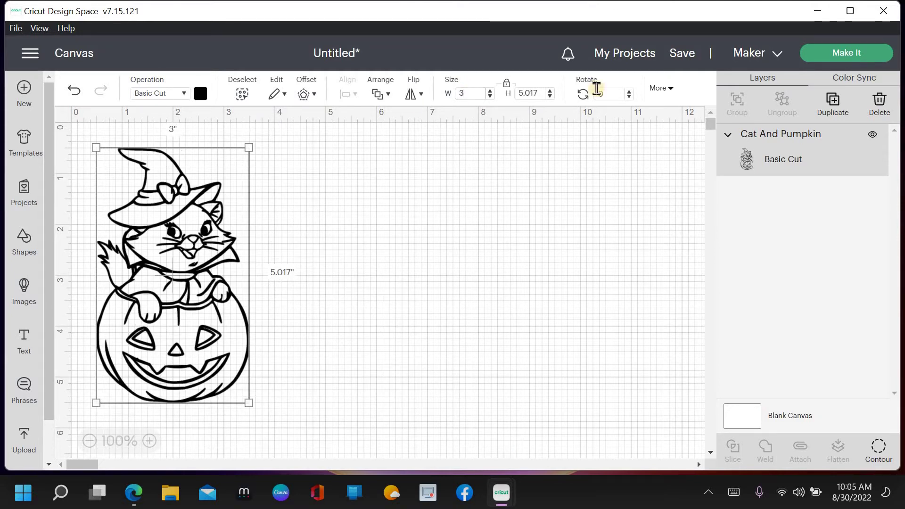
# Step: Duplicate the cat and pumpkin image twice and move one copy into the empty canvas area beside the original
pyautogui.click(843, 101)
pyautogui.click(842, 101)
pyautogui.moveTo(259, 325); pyautogui.dragTo(453, 278)
pyautogui.moveTo(525, 401); pyautogui.dragTo(559, 401)
# Step: Hide all contours of the separated copy so only its solid outer silhouette remains, and return to the canvas
pyautogui.click(880, 448)
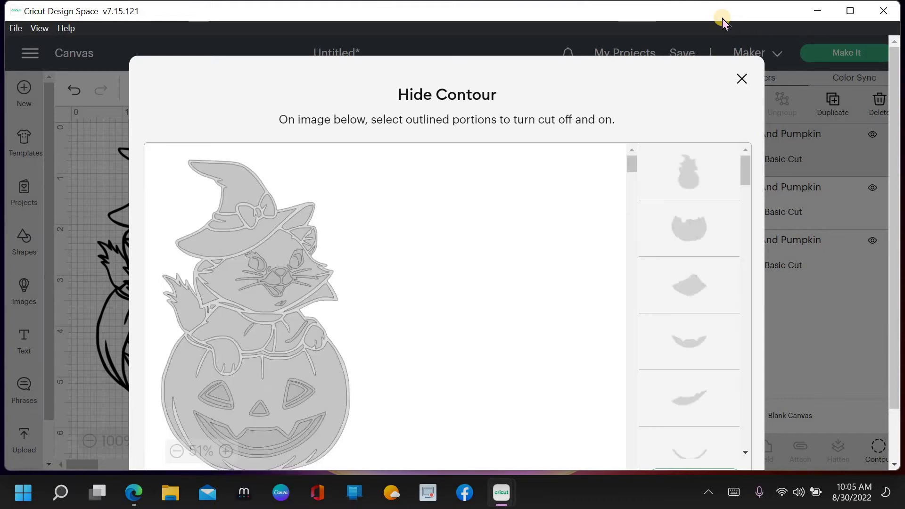
pyautogui.moveTo(745, 177); pyautogui.dragTo(739, 403)
pyautogui.scroll(-2, 647, 431)
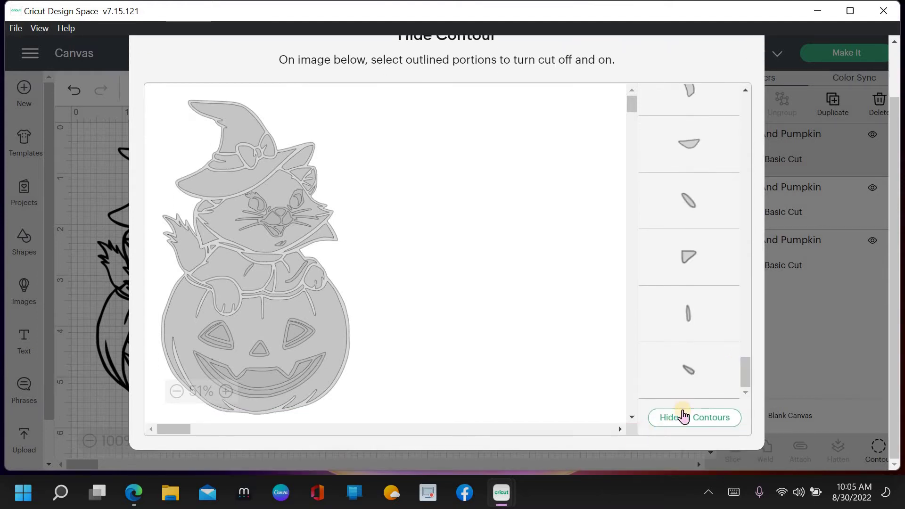
pyautogui.click(683, 424)
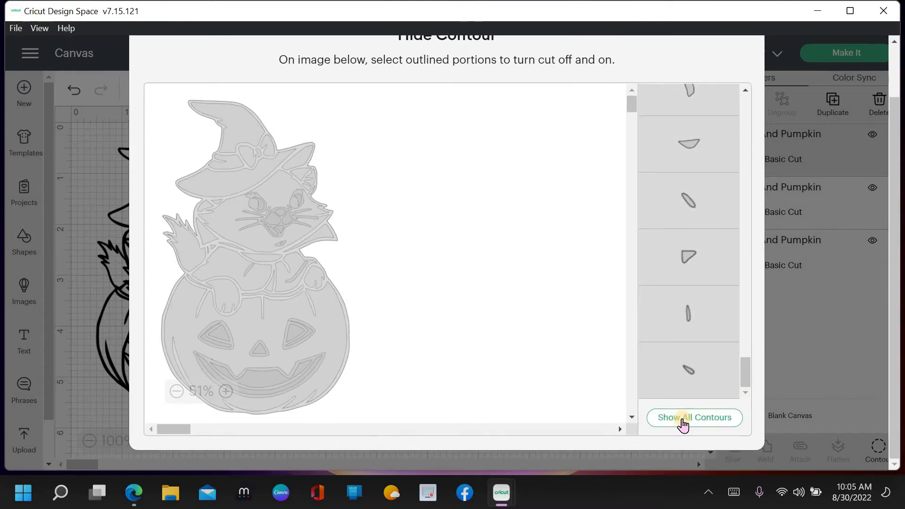
pyautogui.scroll(5, 697, 245)
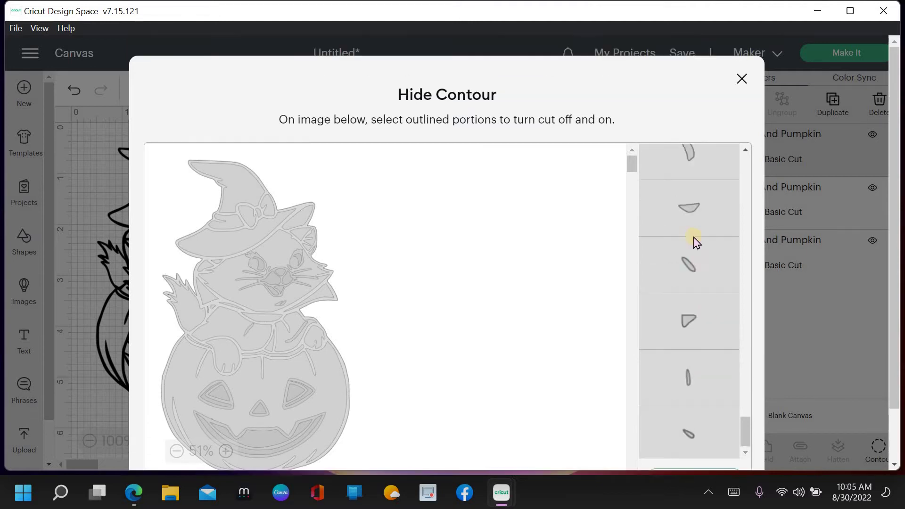
pyautogui.scroll(5, 697, 238)
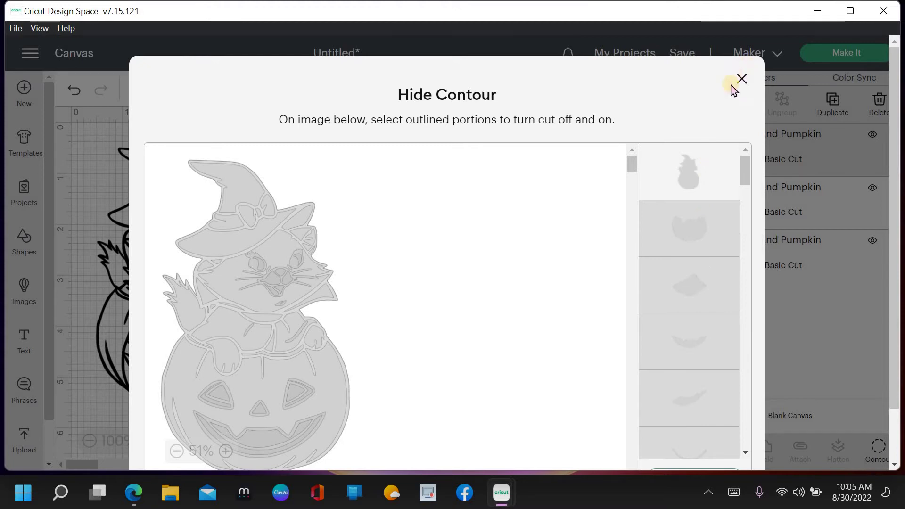
pyautogui.click(743, 78)
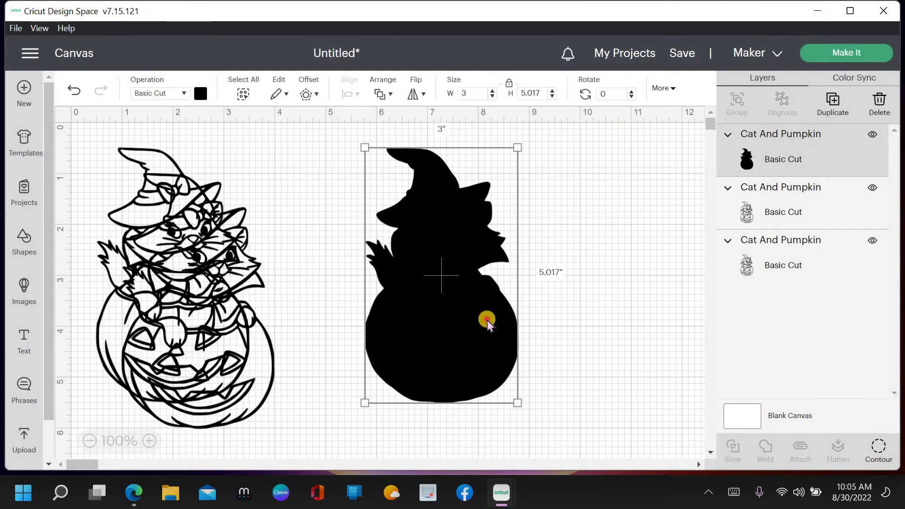
# Step: Move the solid silhouette farther away from the outlined copies and recolor it white
pyautogui.moveTo(635, 302); pyautogui.dragTo(650, 298)
pyautogui.click(201, 93)
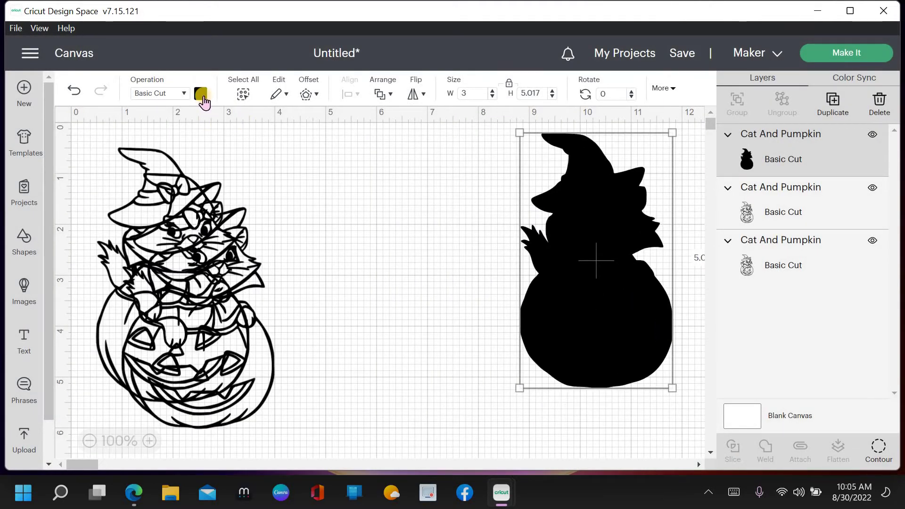
pyautogui.click(215, 226)
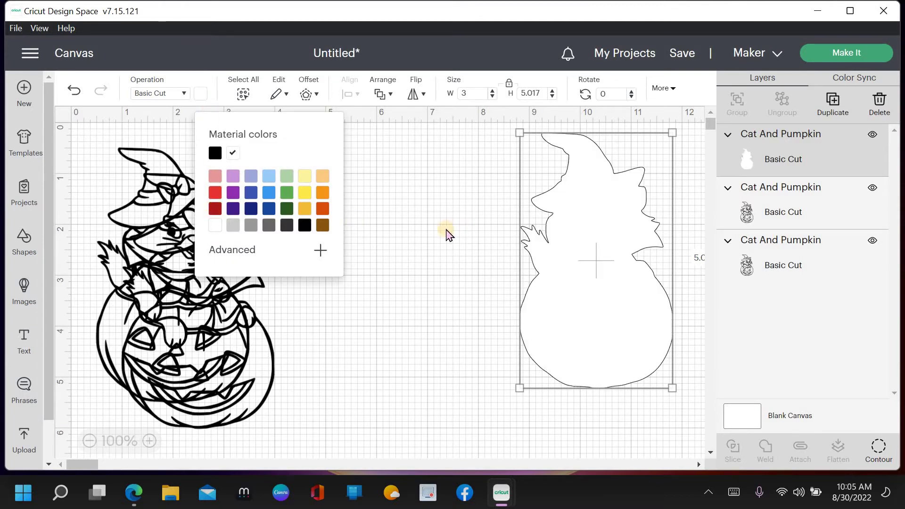
# Step: Move a second outlined copy into the open space and hide its full outer silhouette contour
pyautogui.moveTo(241, 333); pyautogui.dragTo(388, 326)
pyautogui.click(879, 455)
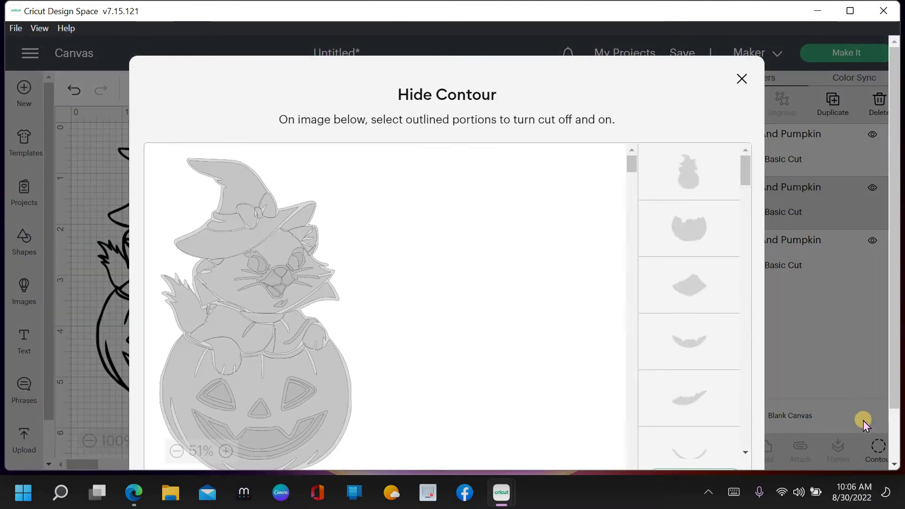
pyautogui.click(698, 183)
# Step: Toggle the pumpkin body's contour off and on to compare its effect in the contour preview
pyautogui.click(682, 236)
pyautogui.scroll(-2, 302, 297)
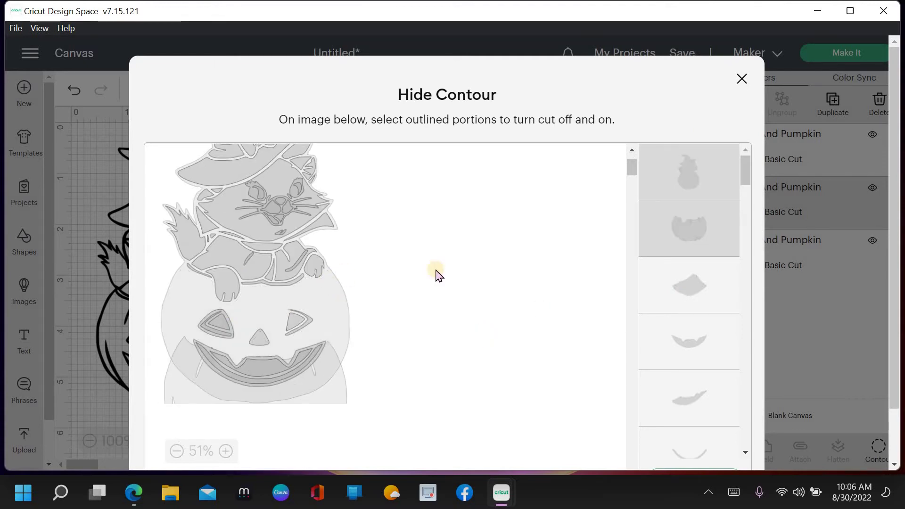
pyautogui.click(707, 228)
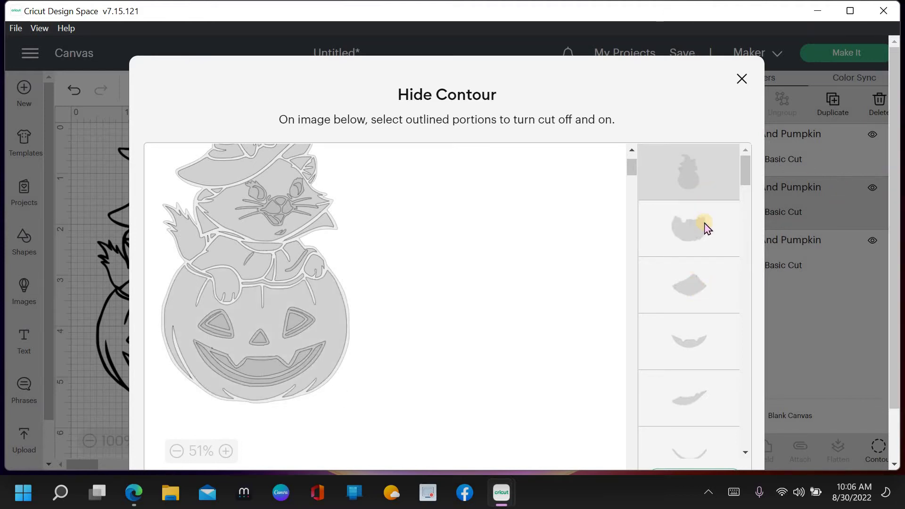
pyautogui.click(707, 228)
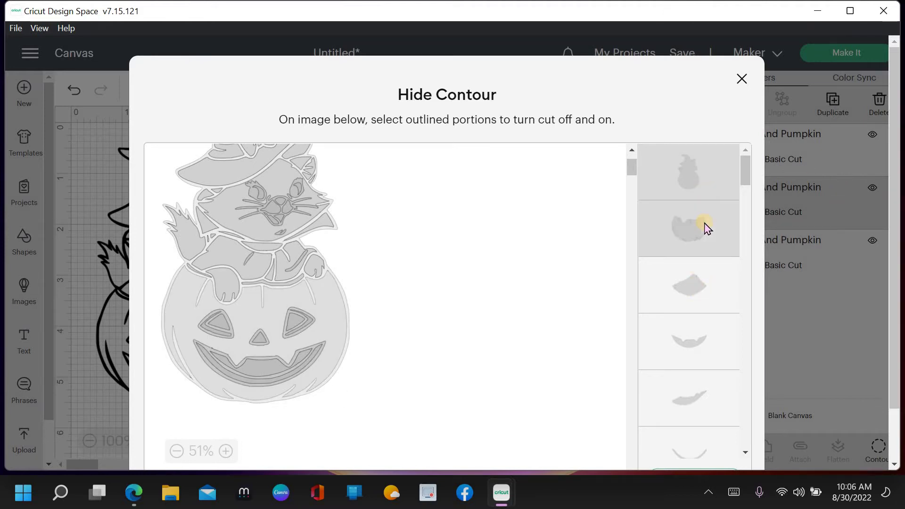
pyautogui.click(707, 229)
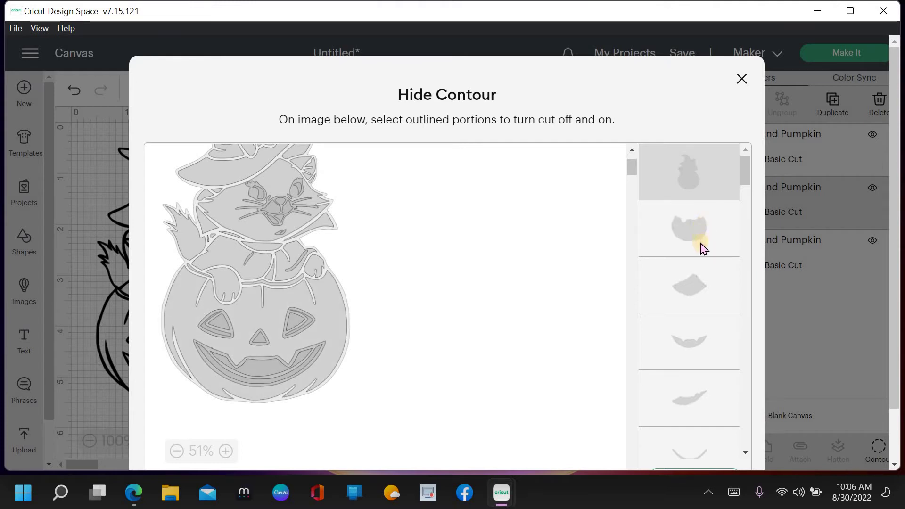
# Step: Toggle the cat's face contour and leave it hidden
pyautogui.click(690, 290)
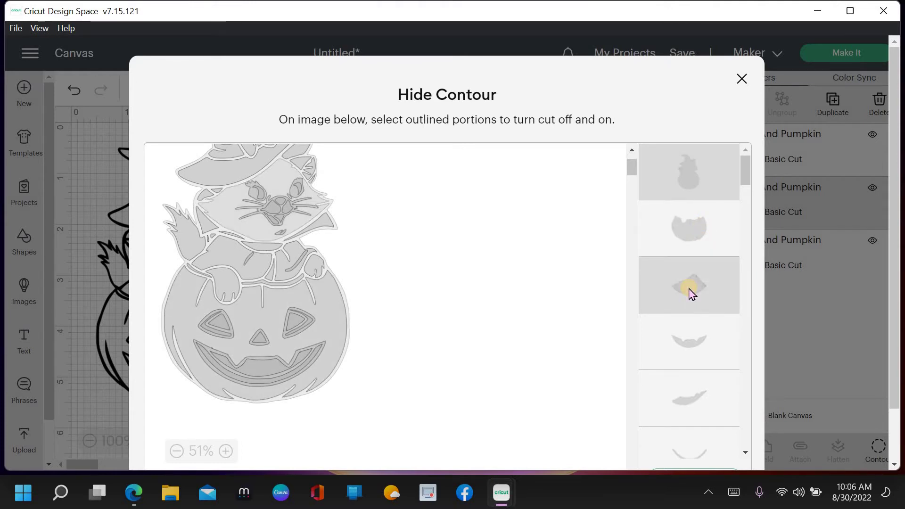
pyautogui.click(690, 289)
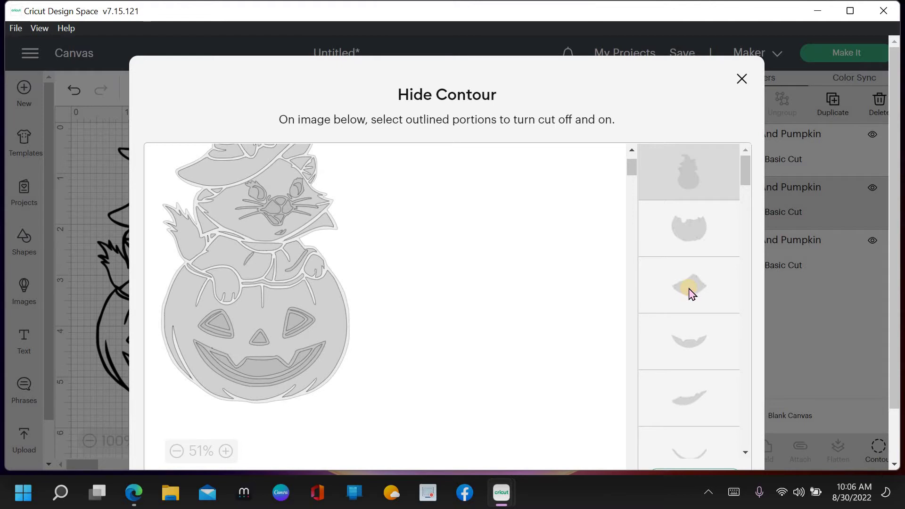
pyautogui.click(690, 290)
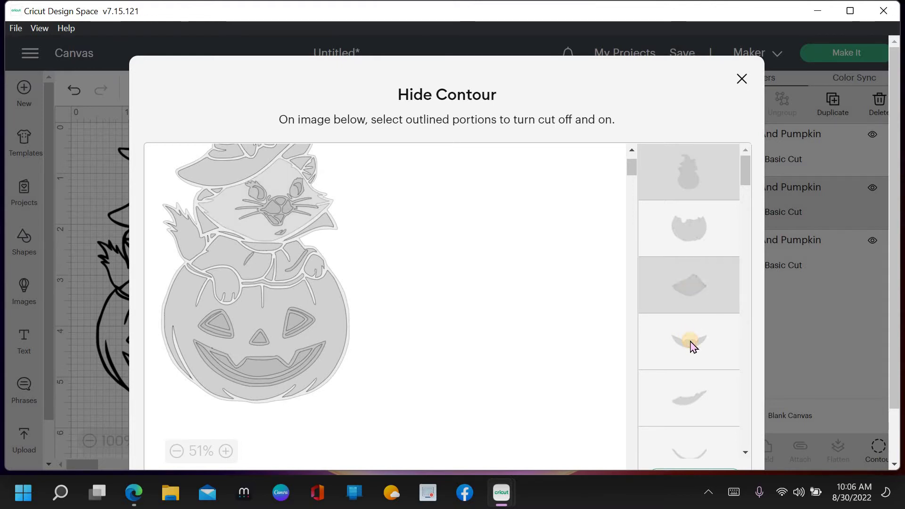
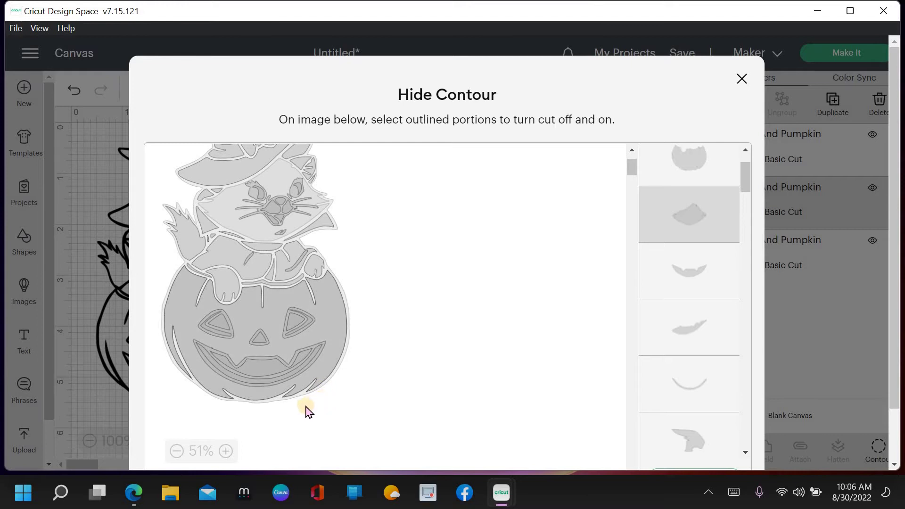
# Step: Test the pumpkin's lower smile contour and hide the inner contours of the pumpkin's eyes and smile
pyautogui.click(251, 387)
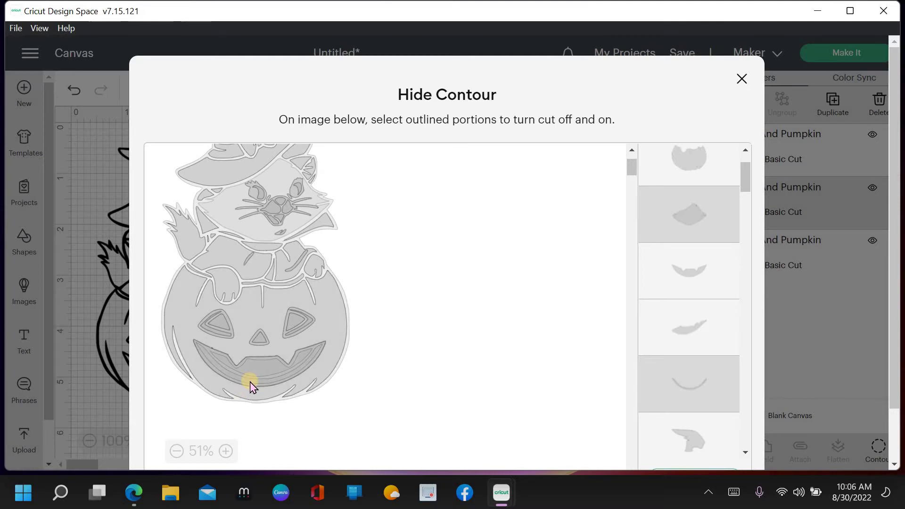
pyautogui.click(249, 387)
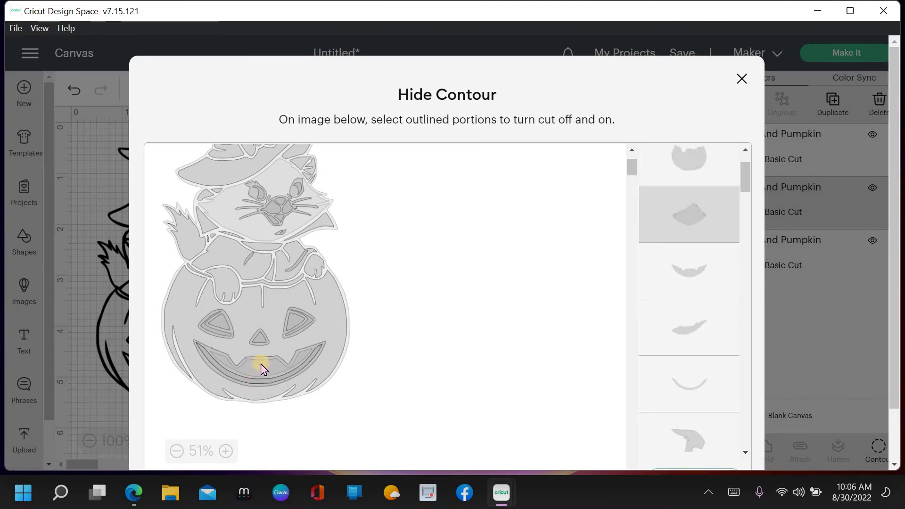
pyautogui.click(295, 317)
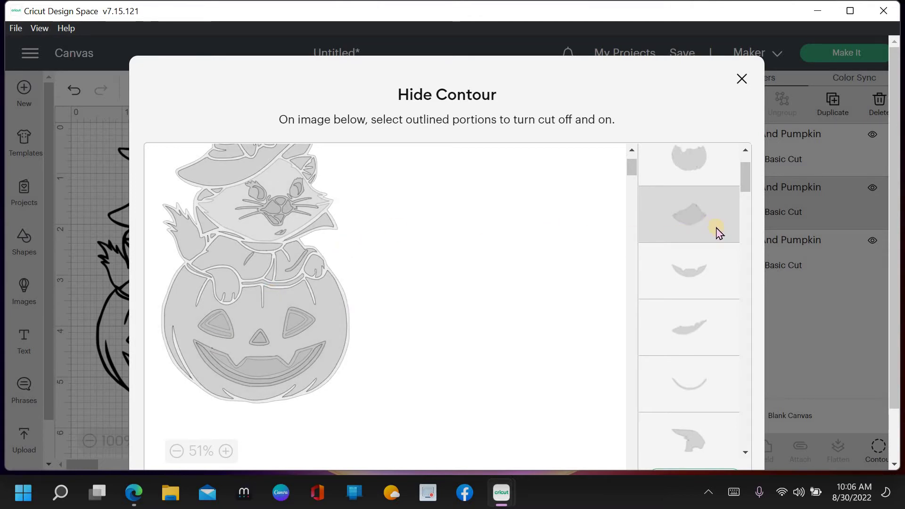
# Step: Hide the contours of the cat's nose with whiskers and of its tail
pyautogui.scroll(-1, 715, 234)
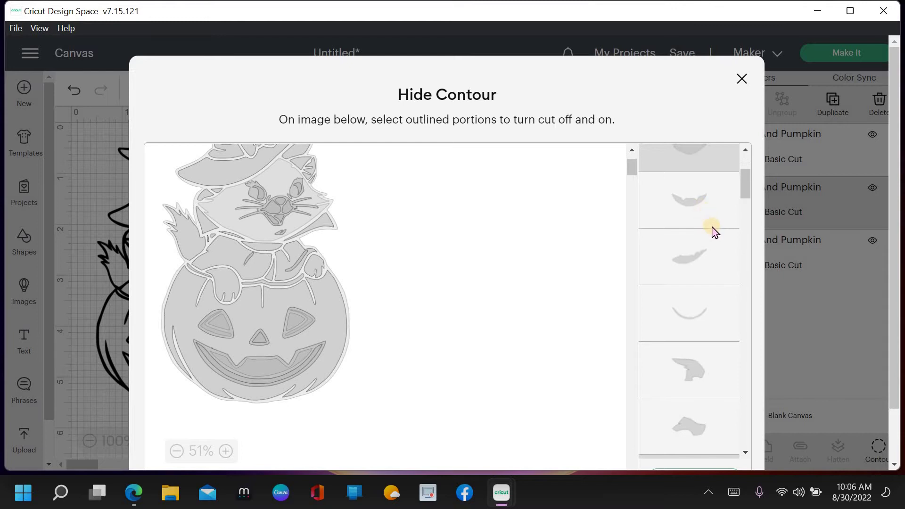
pyautogui.scroll(-4, 714, 233)
pyautogui.click(693, 327)
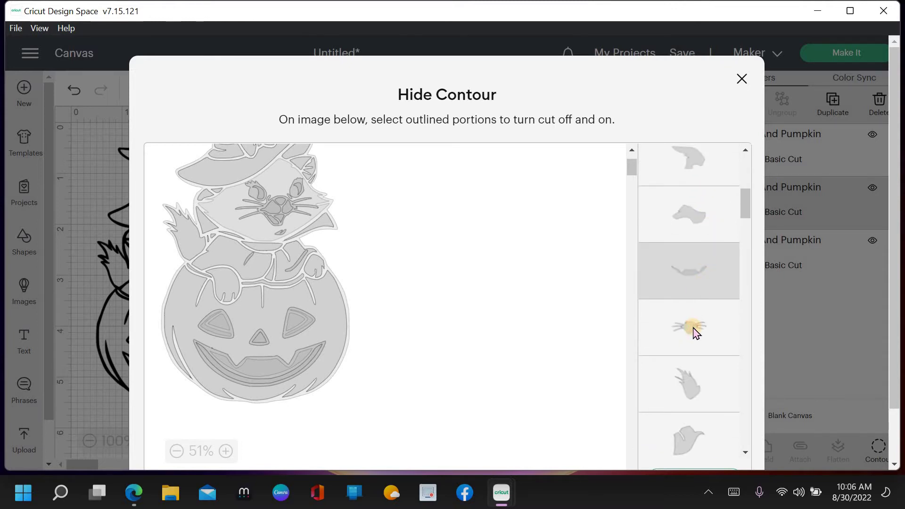
pyautogui.click(689, 394)
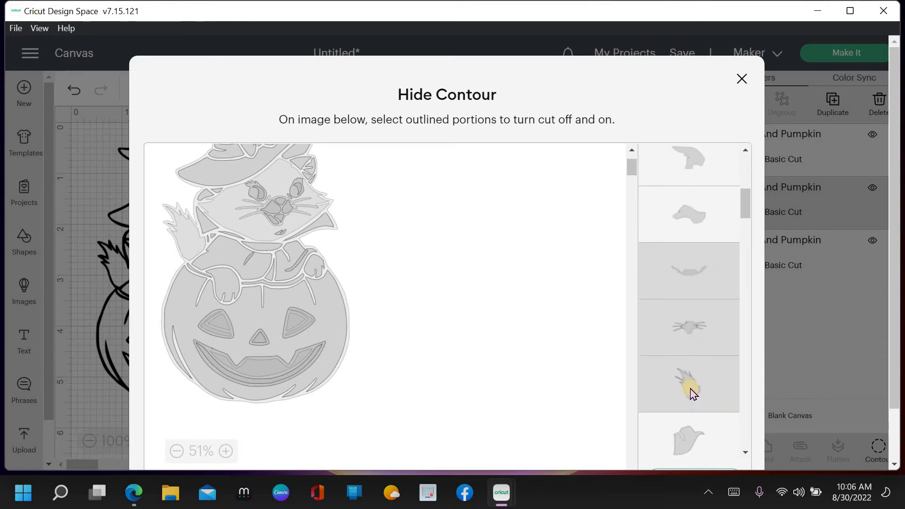
# Step: Toggle the contour of the cat's chest section beside its raised paw to identify it in the preview
pyautogui.scroll(-1, 695, 364)
pyautogui.click(696, 363)
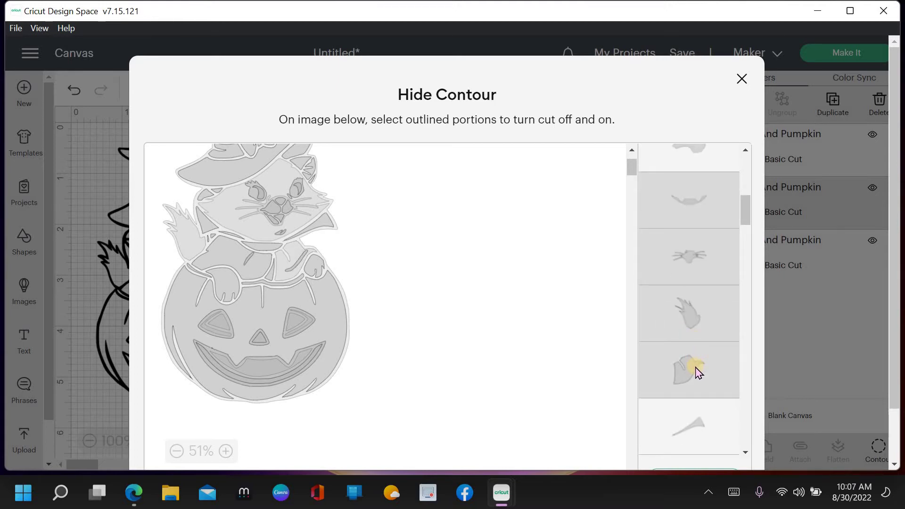
pyautogui.click(697, 371)
pyautogui.click(297, 259)
pyautogui.click(687, 371)
pyautogui.click(687, 372)
pyautogui.click(687, 373)
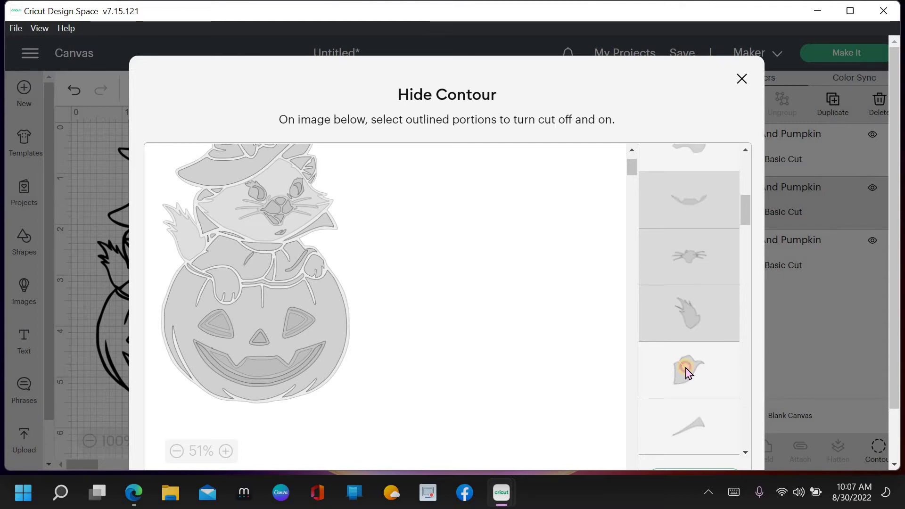
# Step: Hide the contours of the cat's chest section, the narrow tapered piece listed after it, and the cat's paw with toes
pyautogui.click(686, 372)
pyautogui.scroll(-3, 682, 370)
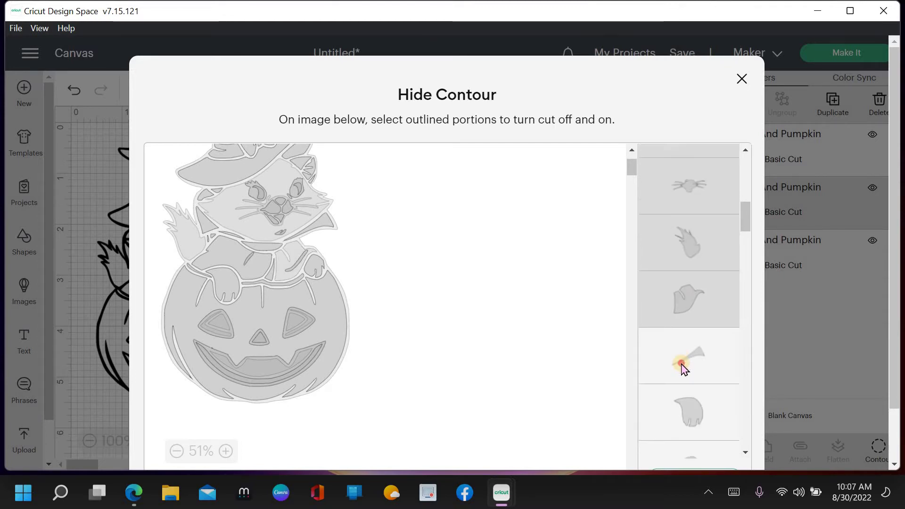
pyautogui.click(683, 368)
pyautogui.scroll(-1, 697, 332)
pyautogui.scroll(-1, 697, 340)
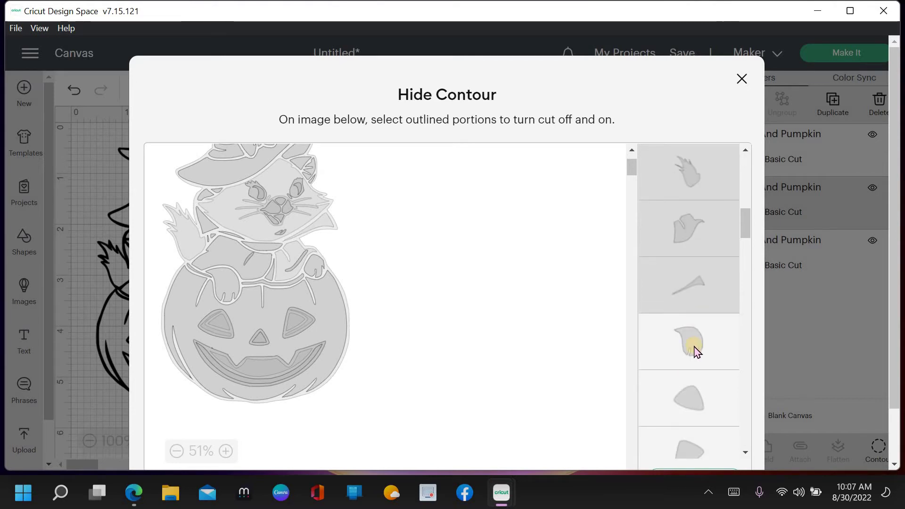
pyautogui.click(695, 351)
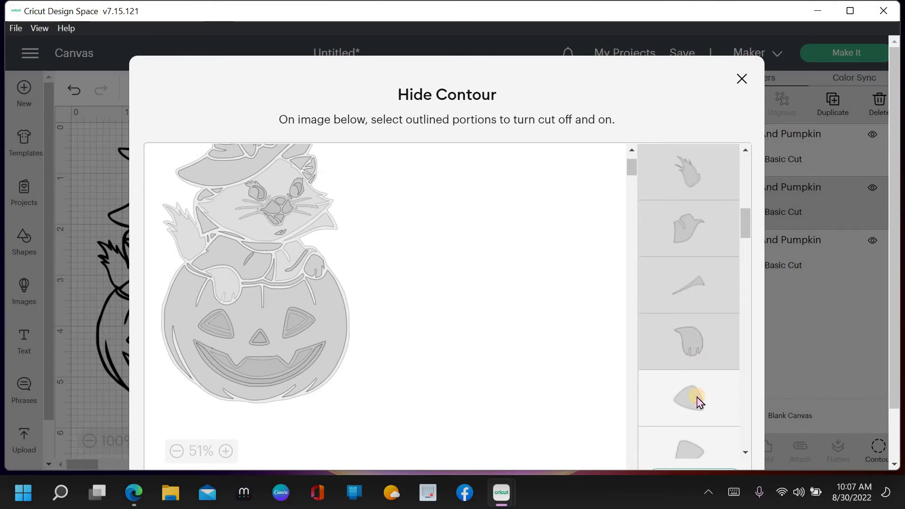
# Step: Test the pumpkin's rounded triangular eye contour, leave it on, and hide the slanted leaf-shaped contour
pyautogui.click(698, 399)
pyautogui.click(698, 400)
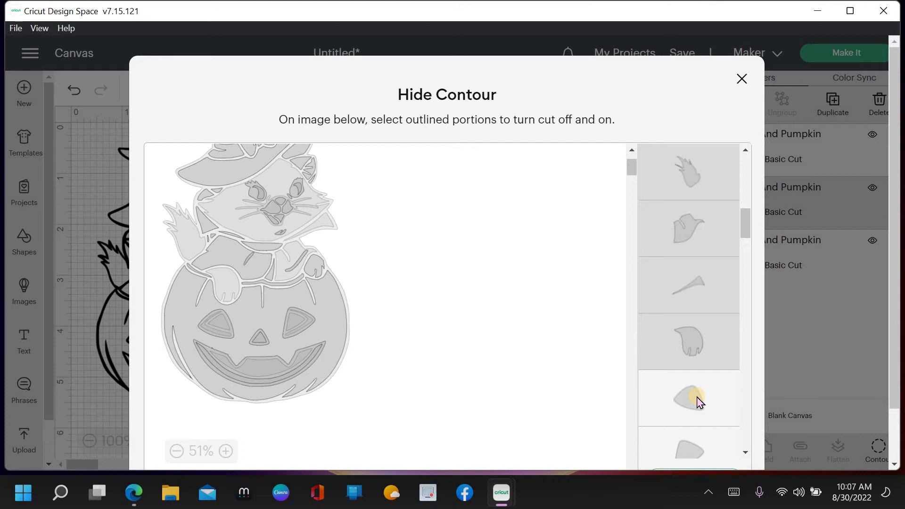
pyautogui.scroll(-1, 700, 402)
pyautogui.scroll(-1, 700, 401)
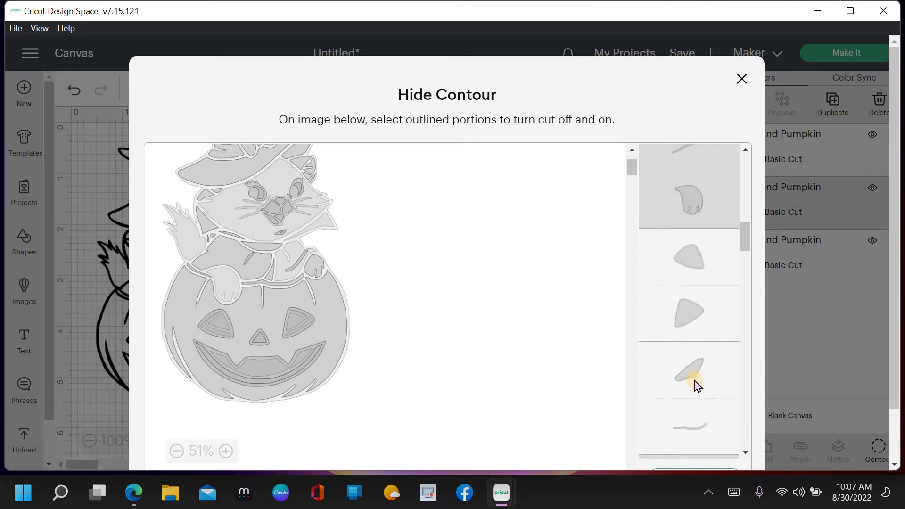
pyautogui.click(698, 385)
pyautogui.scroll(-1, 699, 378)
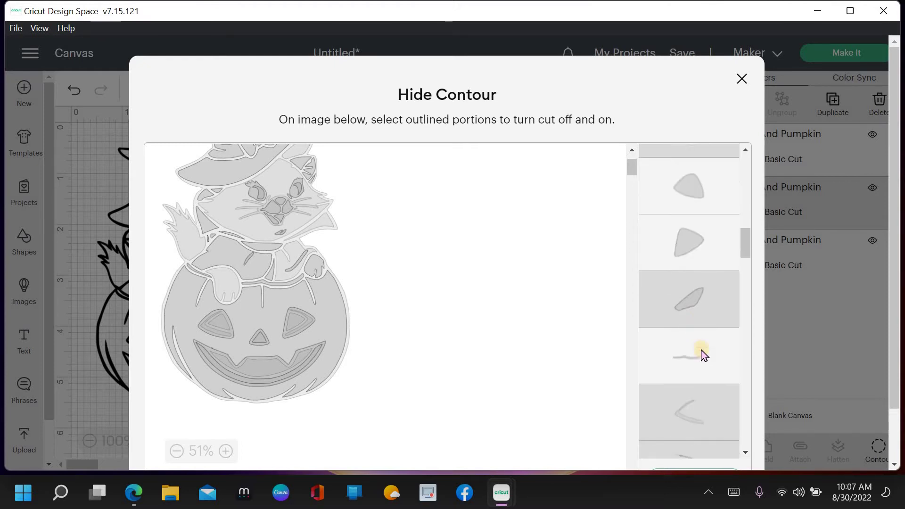
# Step: Toggle the thin wavy-line contour to identify it in the preview and leave it turned on
pyautogui.click(702, 365)
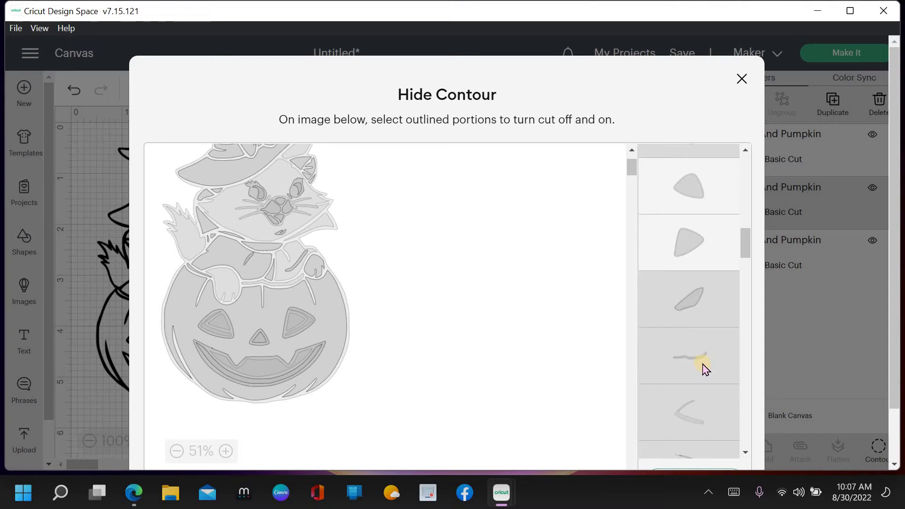
pyautogui.click(704, 367)
pyautogui.click(703, 365)
pyautogui.click(706, 369)
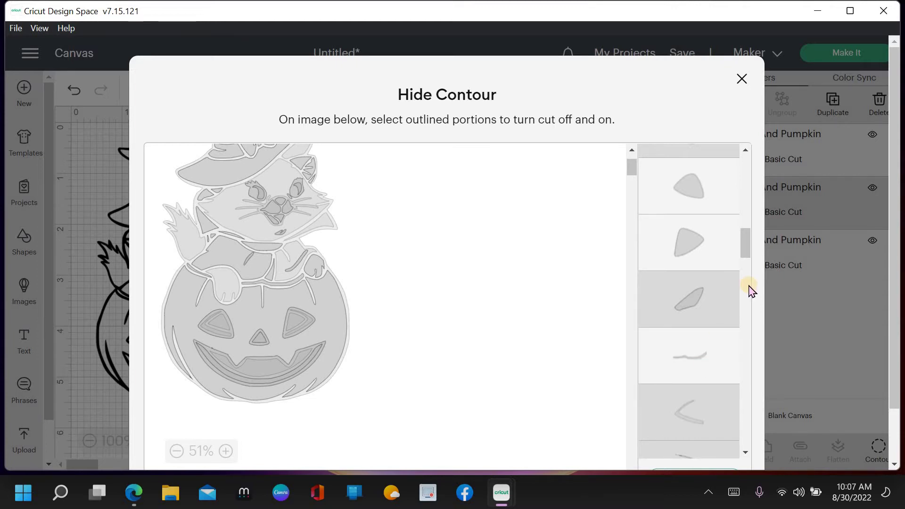
# Step: Toggle the V-shaped contour of the pumpkin's eye to locate it in the preview and leave it hidden
pyautogui.click(706, 413)
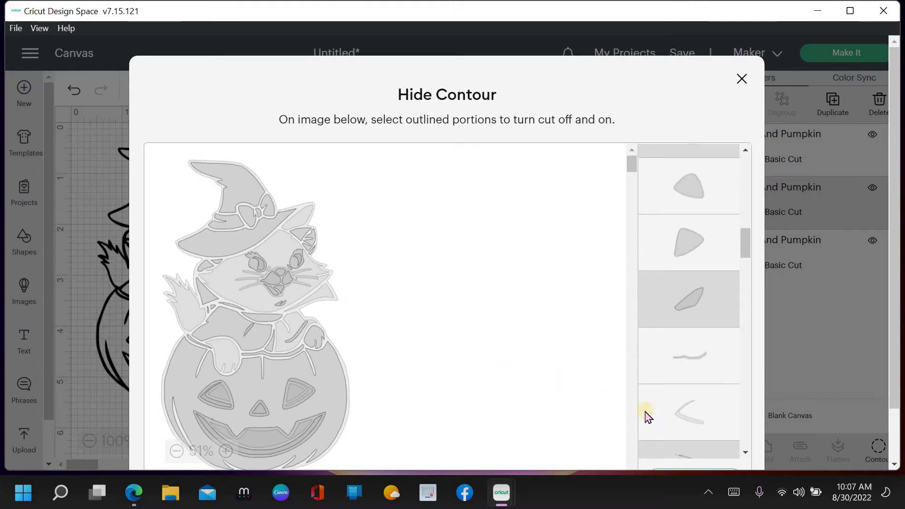
pyautogui.scroll(-1, 695, 347)
pyautogui.click(695, 347)
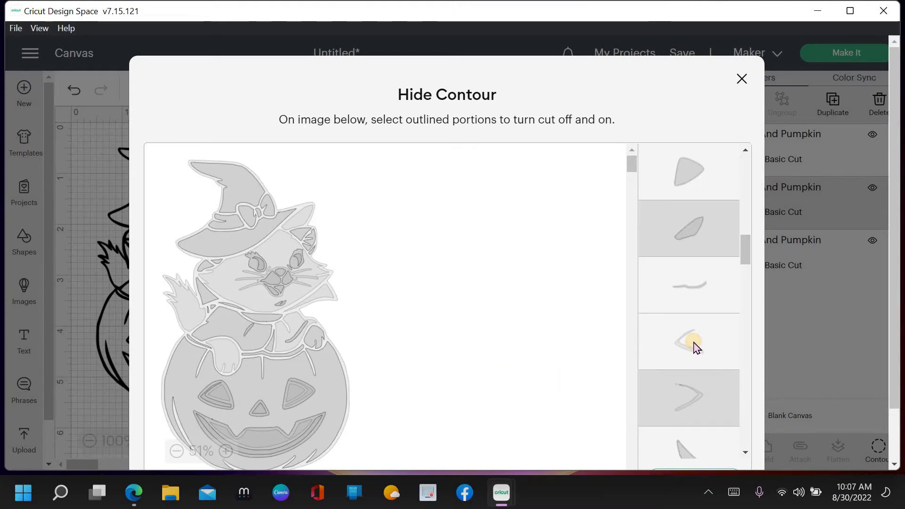
pyautogui.click(696, 346)
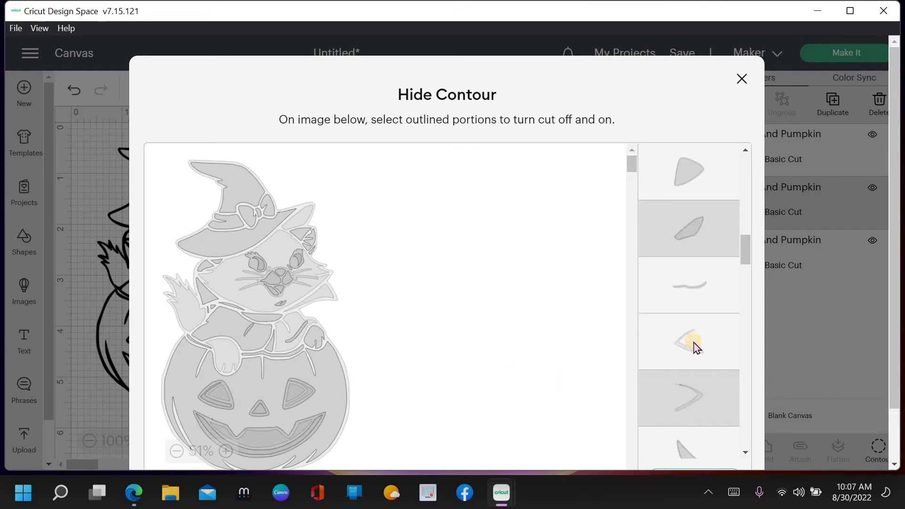
pyautogui.click(693, 350)
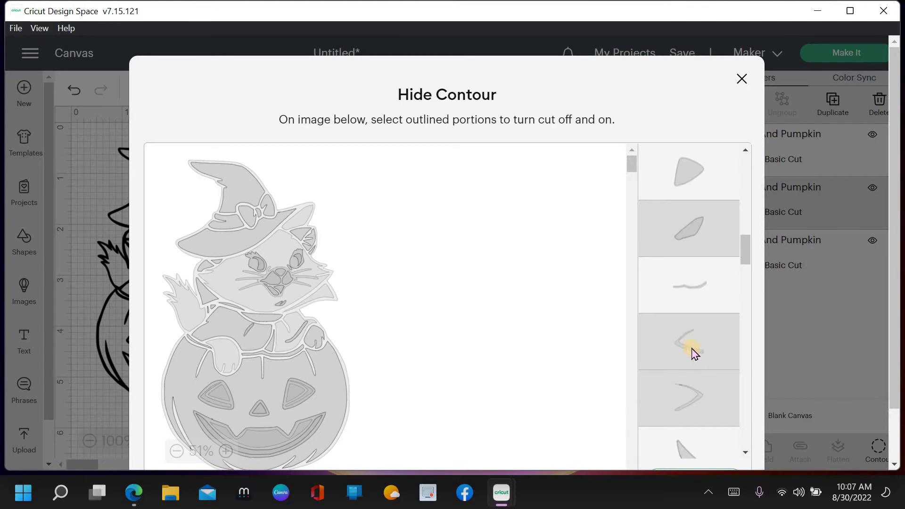
# Step: Hide the contours of the cat's triangular collar piece, the hat band, and the curved sliver listed below them
pyautogui.scroll(-3, 691, 368)
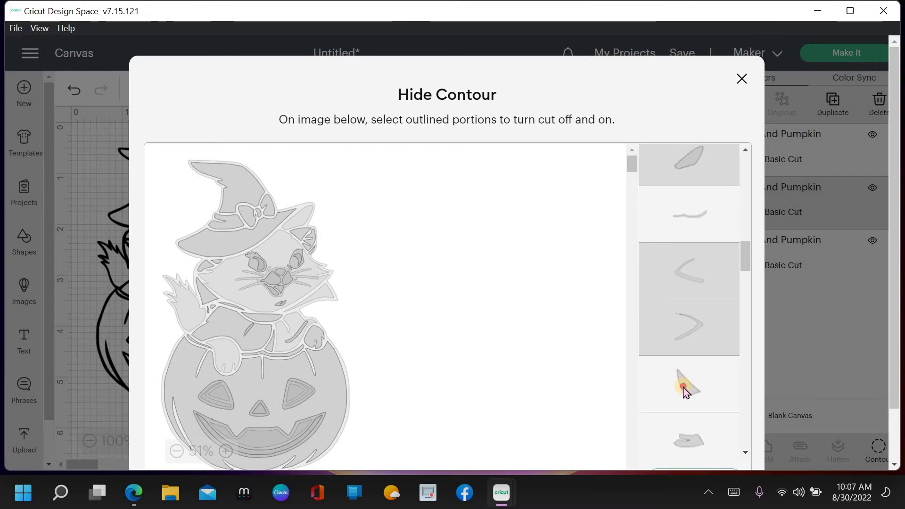
pyautogui.click(685, 392)
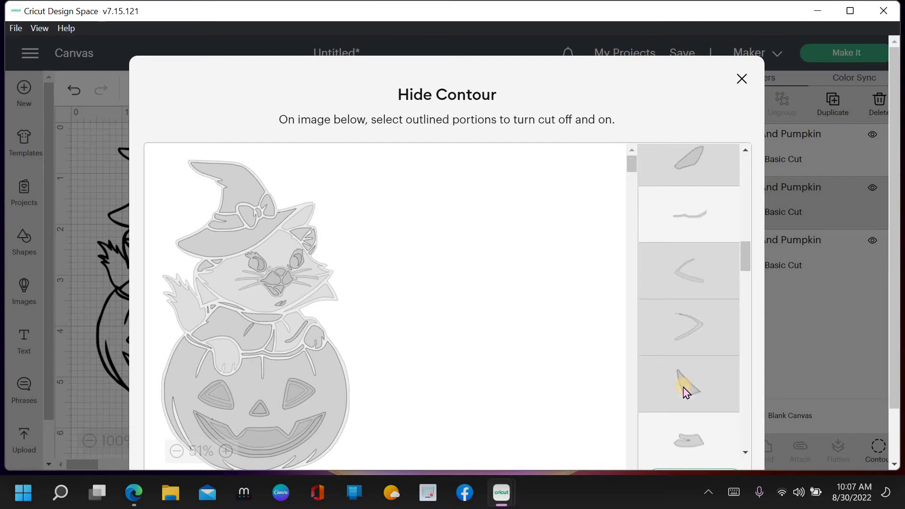
pyautogui.click(695, 447)
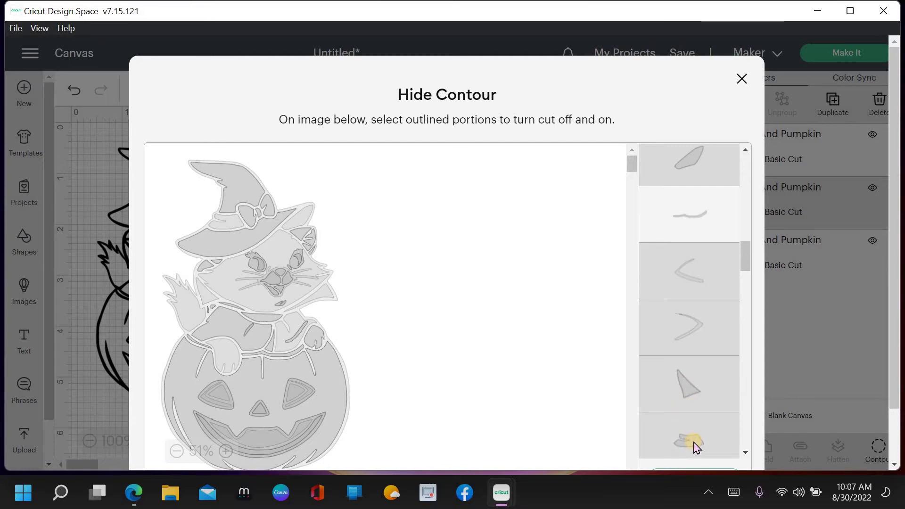
pyautogui.scroll(-2, 696, 426)
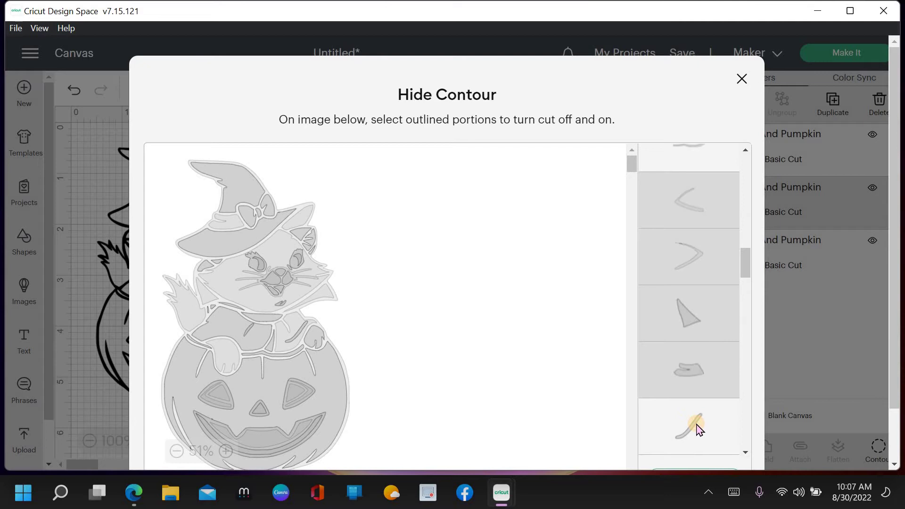
pyautogui.click(700, 429)
# Step: Hide the contours of the cat's smaller paw and of its eye with lashes
pyautogui.scroll(-3, 694, 368)
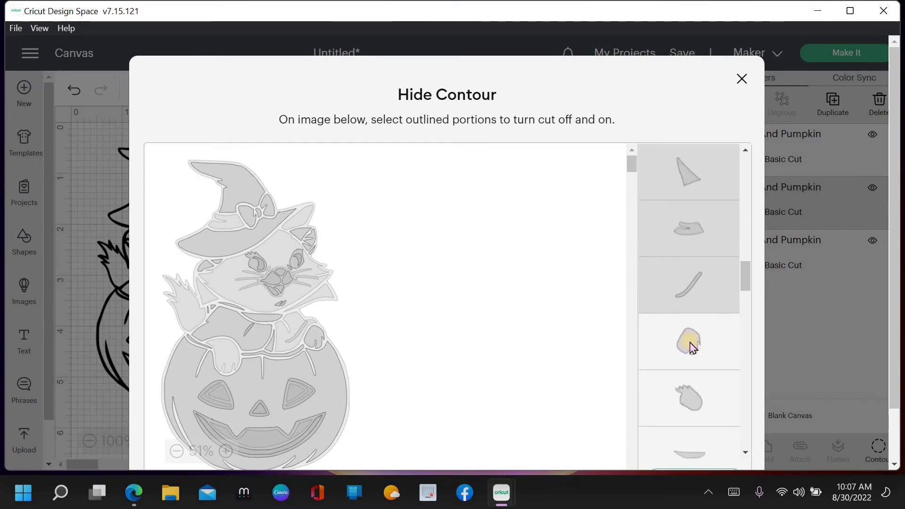
pyautogui.click(690, 343)
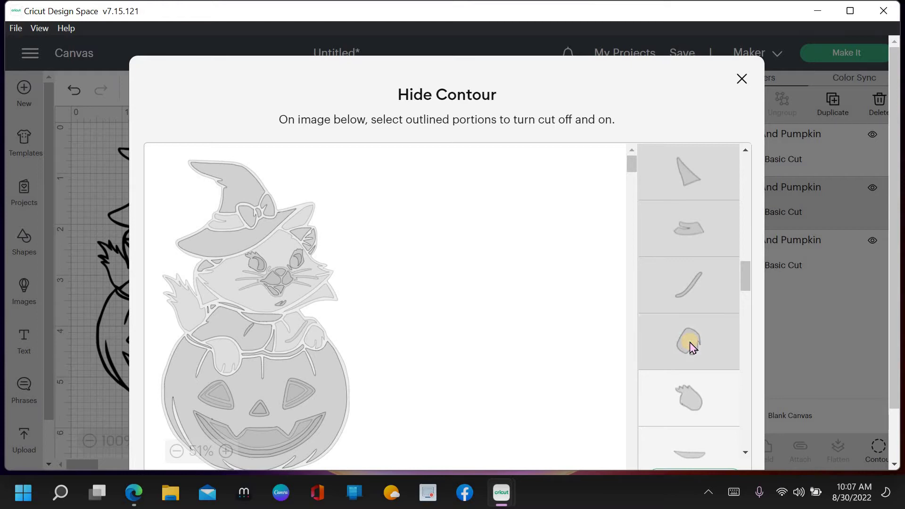
pyautogui.scroll(-1, 689, 343)
pyautogui.click(689, 336)
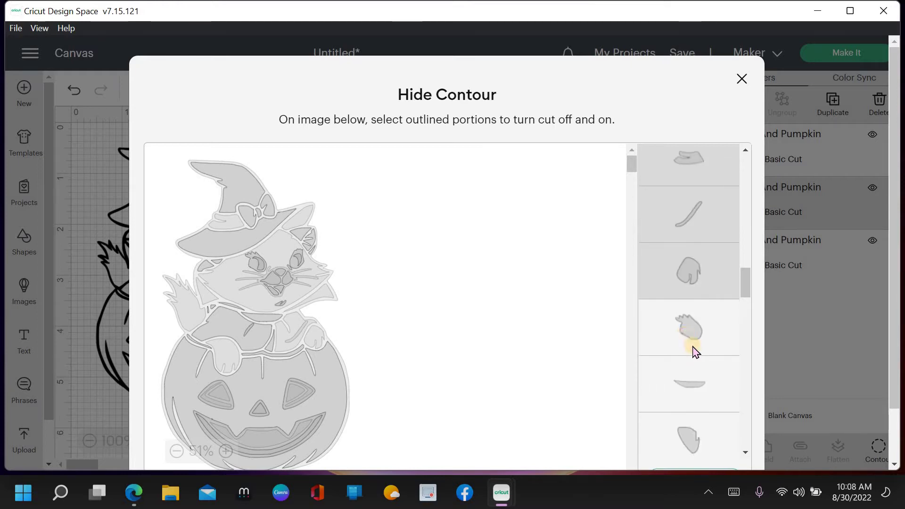
# Step: Hide the flat collar sliver, the wing-shaped loop of the hat bow, and the thin curved strip
pyautogui.click(695, 384)
pyautogui.scroll(-1, 695, 383)
pyautogui.click(696, 385)
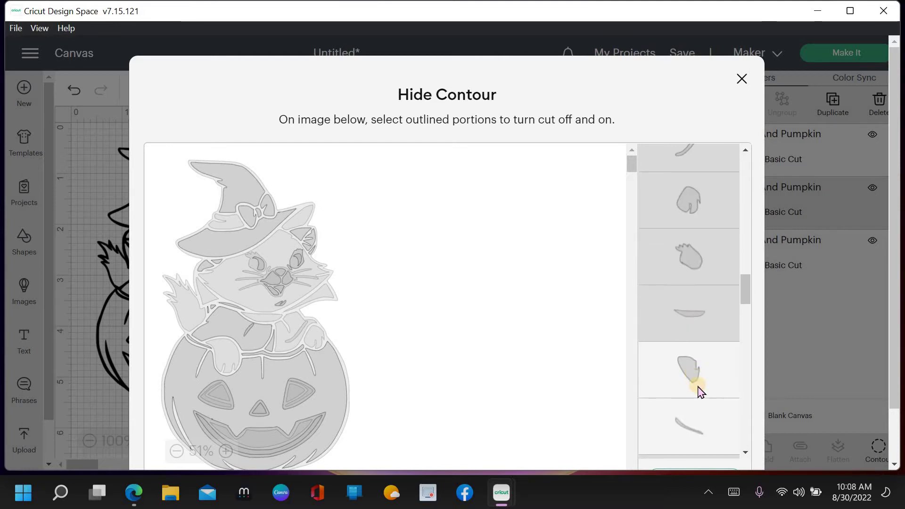
pyautogui.click(697, 427)
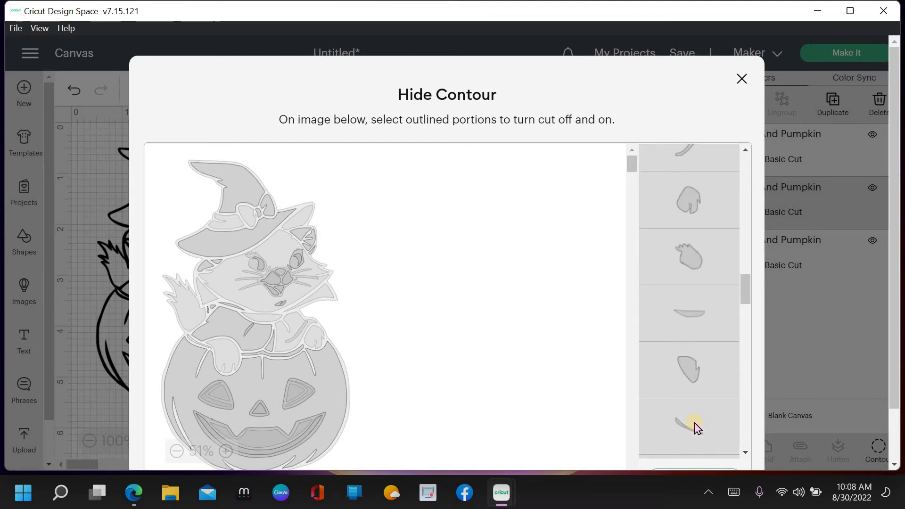
# Step: Turn the two inner triangular eye contours of the pumpkin back on and test the pumpkin's nose contour, leaving it on
pyautogui.scroll(-1, 694, 420)
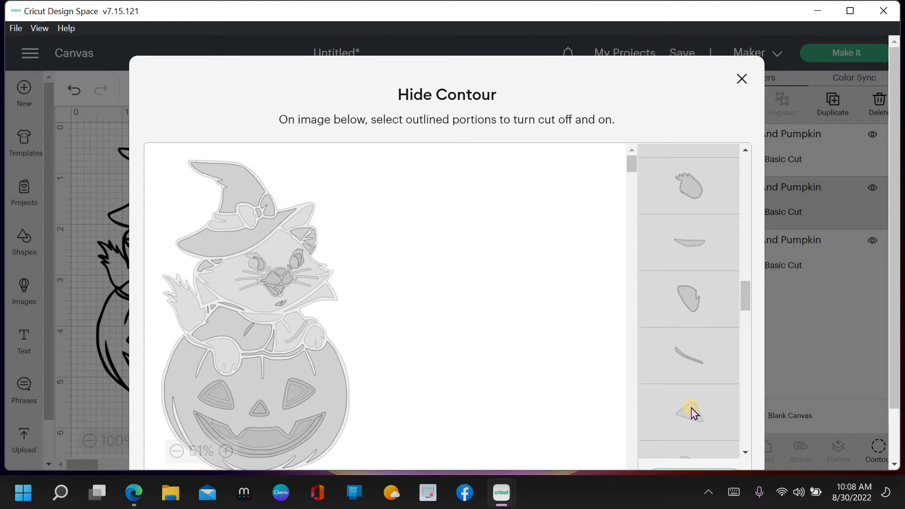
pyautogui.scroll(-1, 692, 349)
pyautogui.click(698, 351)
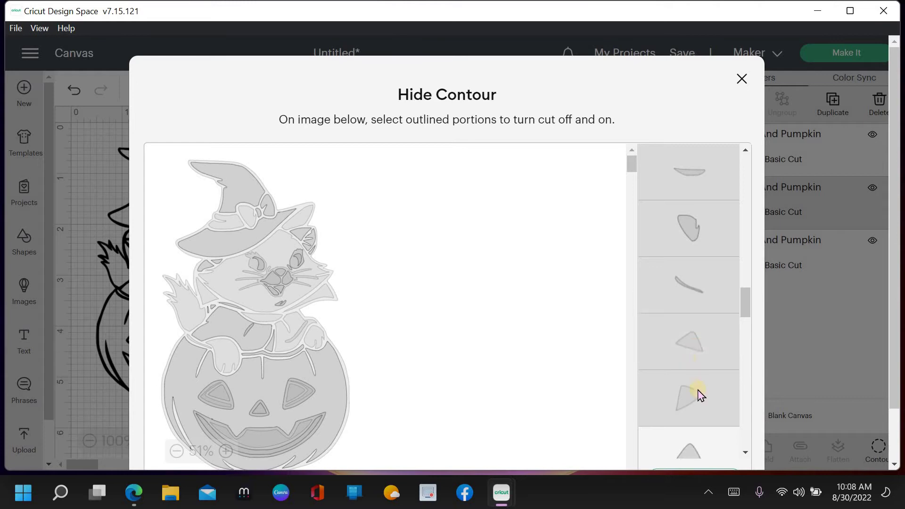
pyautogui.click(688, 351)
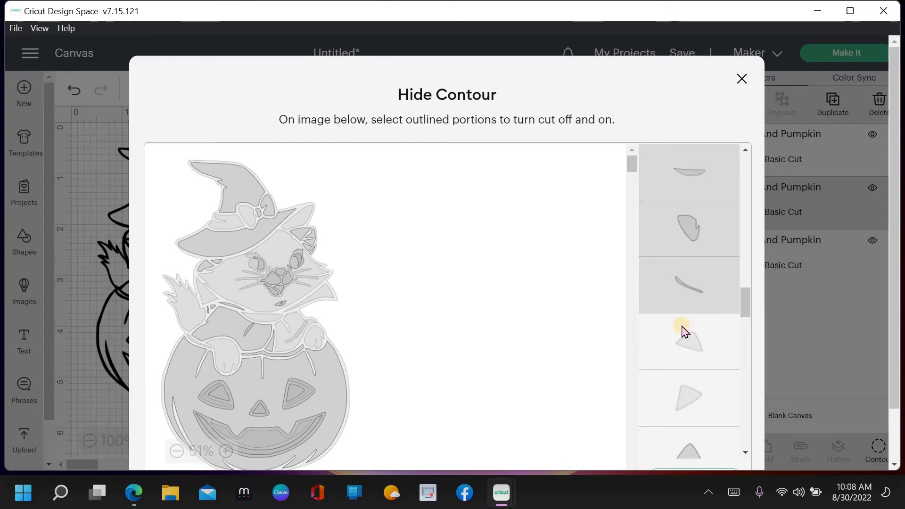
pyautogui.scroll(-1, 703, 390)
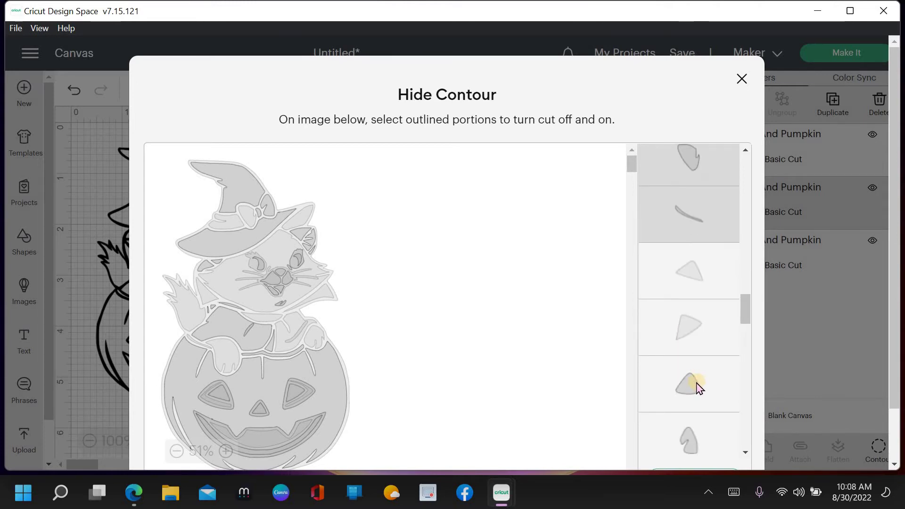
pyautogui.click(698, 388)
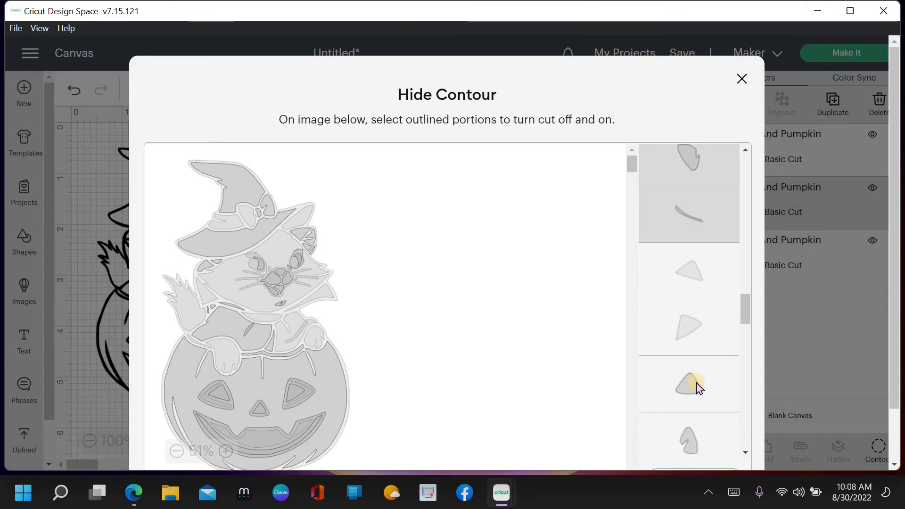
pyautogui.scroll(-1, 697, 368)
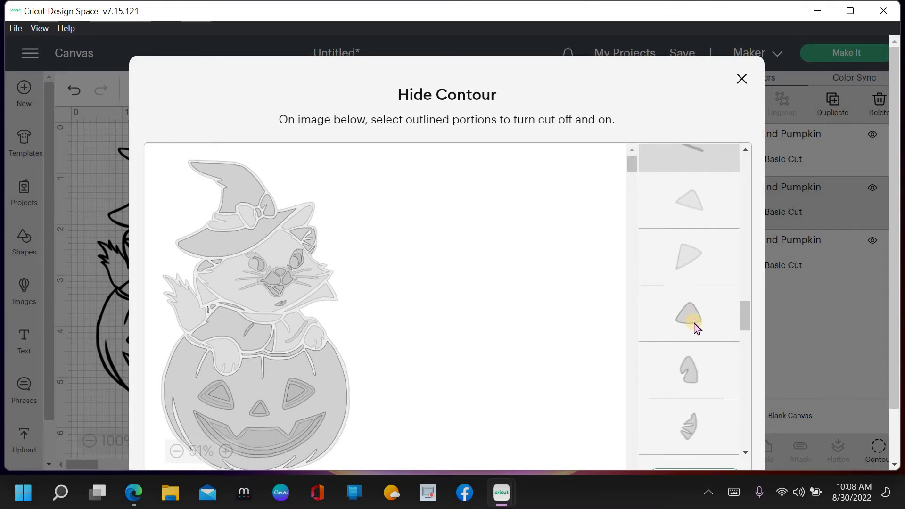
# Step: Test and hide the notched rounded contour, and hide the jagged inner-ear contour of the cat
pyautogui.click(692, 373)
pyautogui.click(692, 372)
pyautogui.click(691, 373)
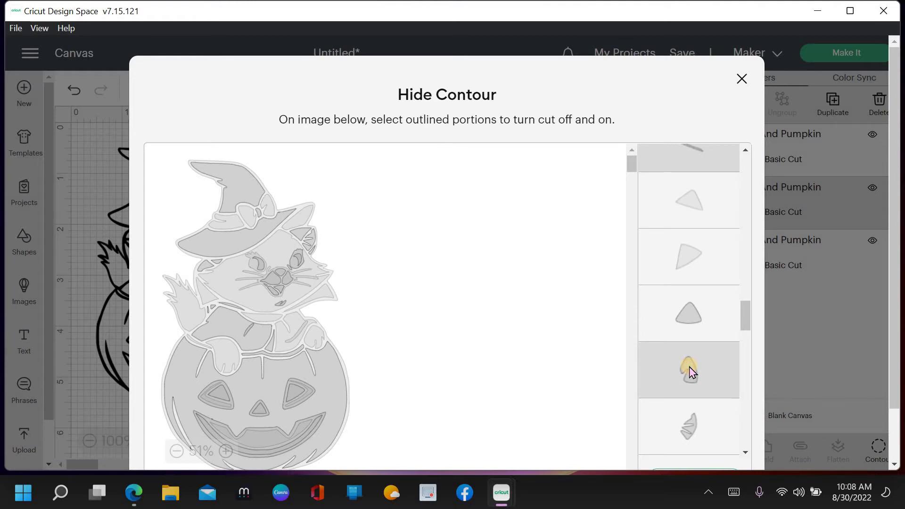
pyautogui.scroll(-1, 692, 373)
pyautogui.click(692, 373)
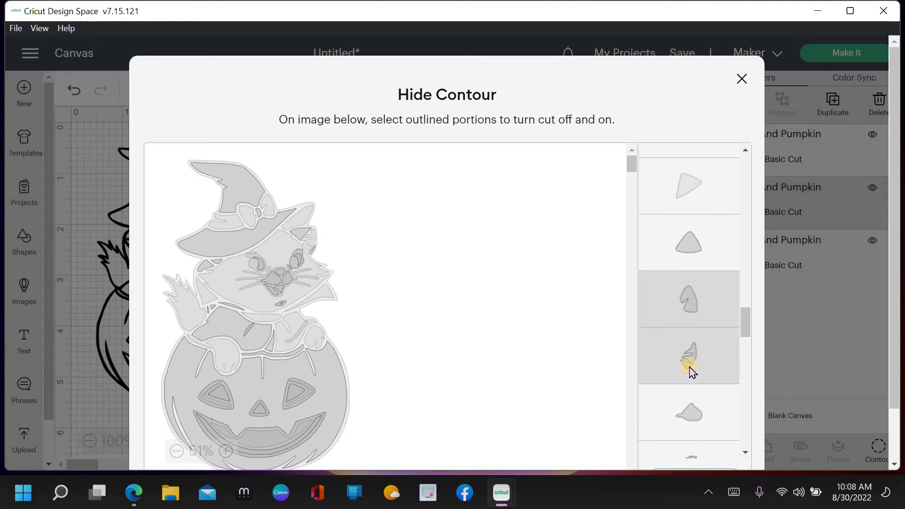
# Step: Test and hide the rounded contour with a pointed side, and hide the pear-shaped contour below it
pyautogui.scroll(-1, 691, 372)
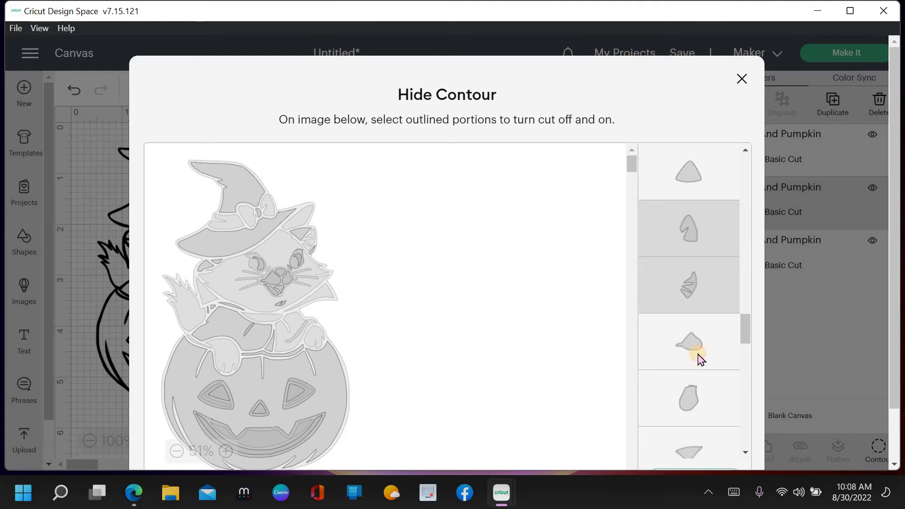
pyautogui.click(696, 347)
pyautogui.click(696, 348)
pyautogui.click(696, 348)
pyautogui.scroll(-2, 696, 348)
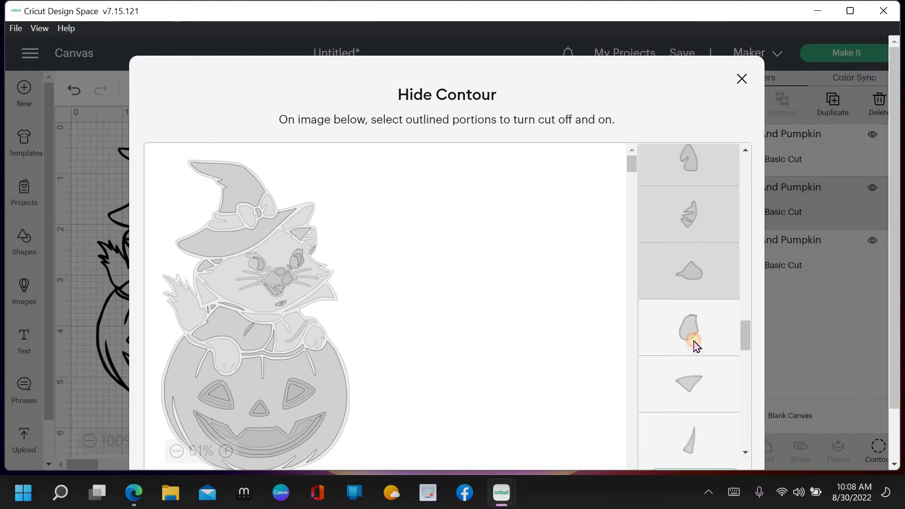
pyautogui.click(695, 345)
# Step: Hide the downward-pointing triangular contour, the narrow spike-shaped contour, and the thin arc contour
pyautogui.scroll(-1, 696, 330)
pyautogui.scroll(-1, 696, 320)
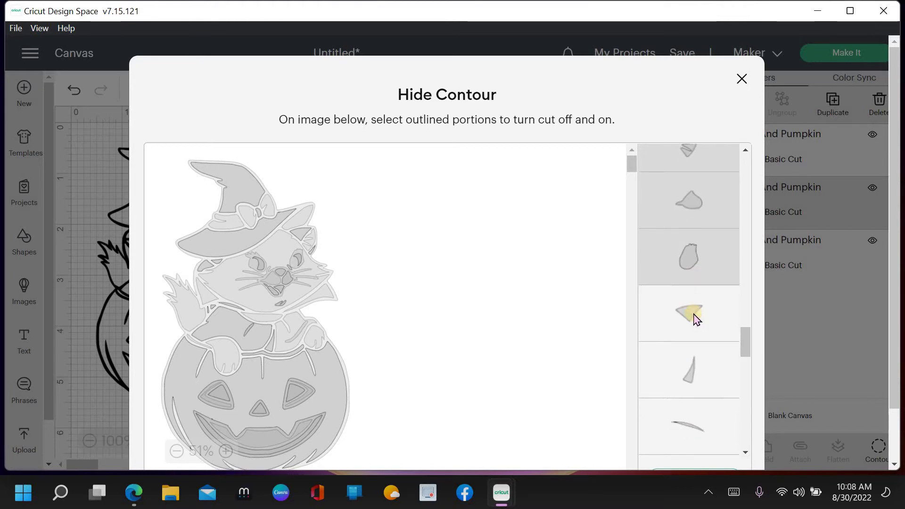
pyautogui.click(696, 316)
pyautogui.click(689, 374)
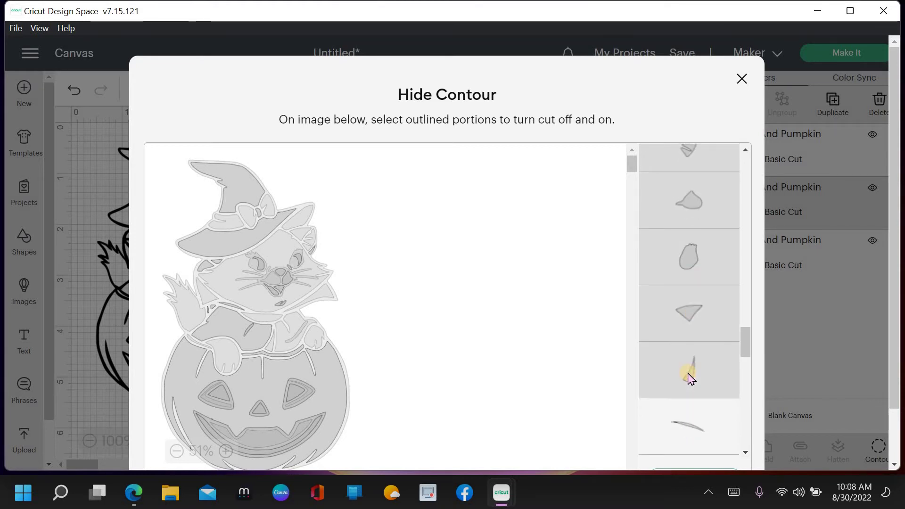
pyautogui.scroll(-1, 689, 375)
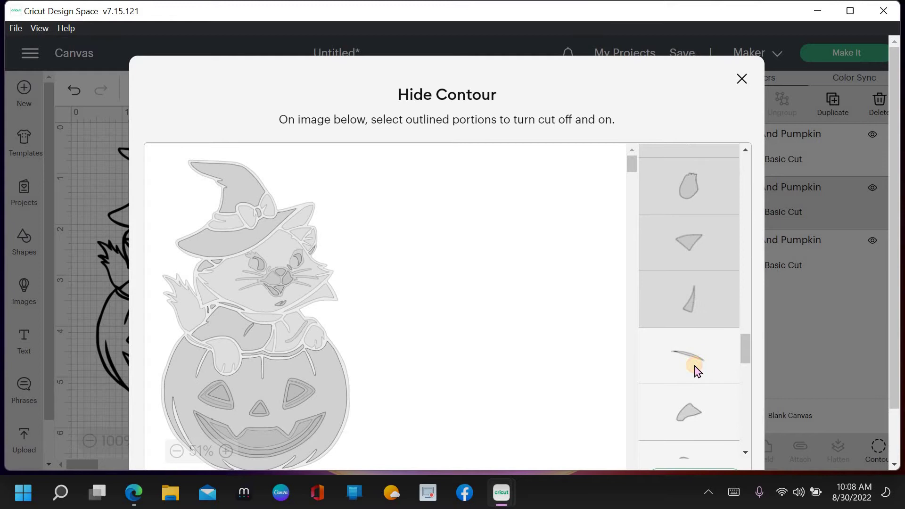
pyautogui.click(694, 372)
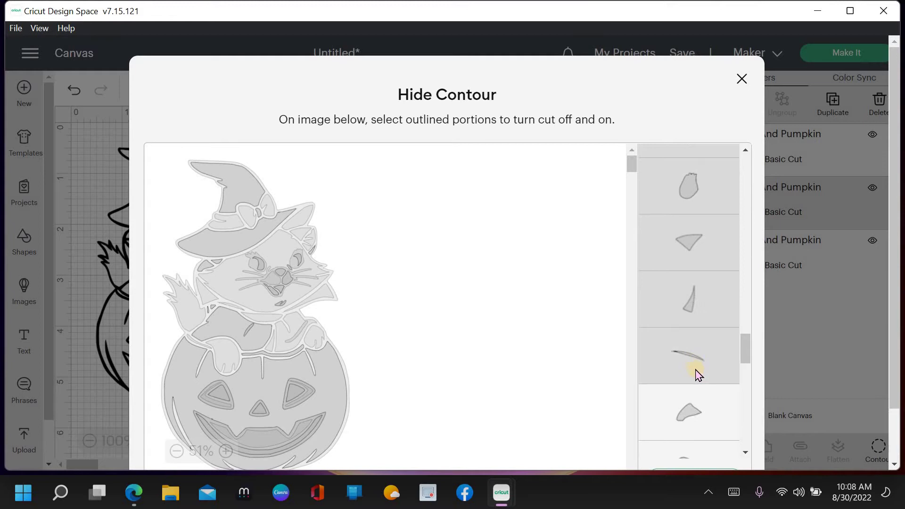
# Step: Hide the bent rounded contour and the curved horn-shaped contour, and test the upright triangular contour, leaving it on
pyautogui.click(694, 407)
pyautogui.scroll(-3, 696, 367)
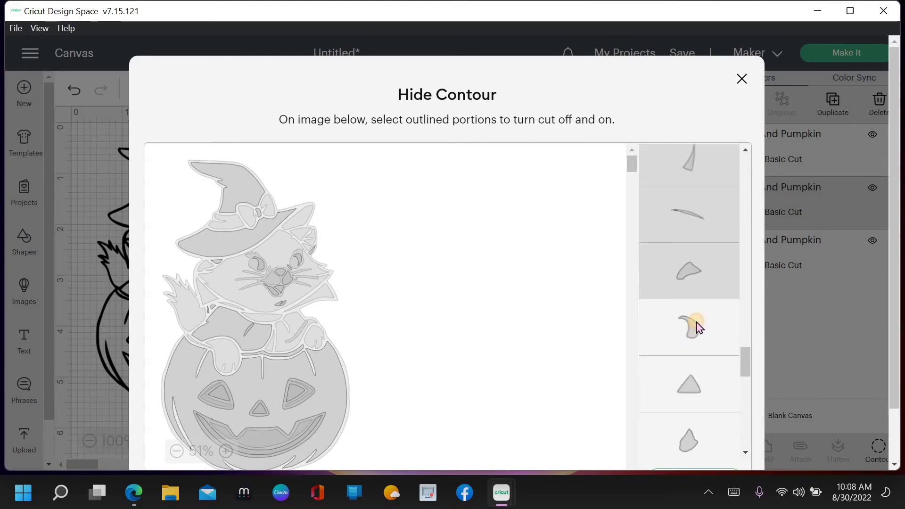
pyautogui.click(697, 327)
pyautogui.click(705, 390)
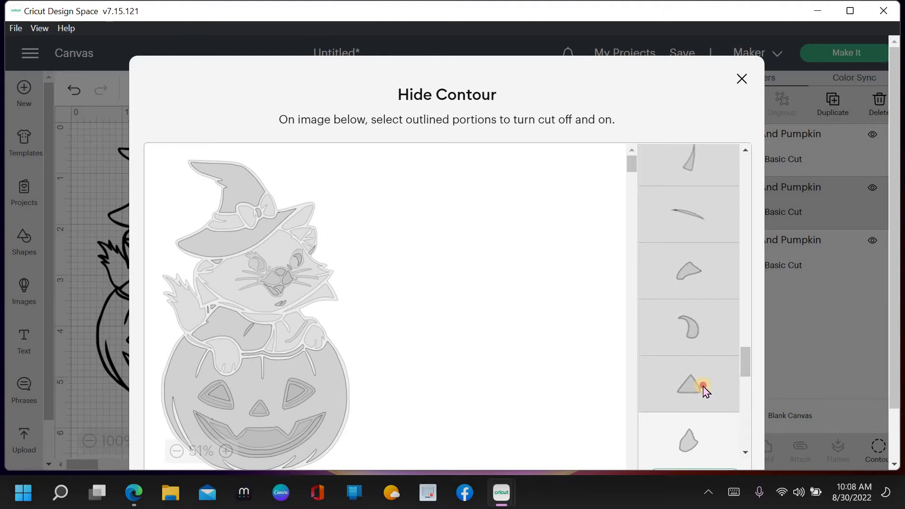
pyautogui.scroll(-4, 701, 344)
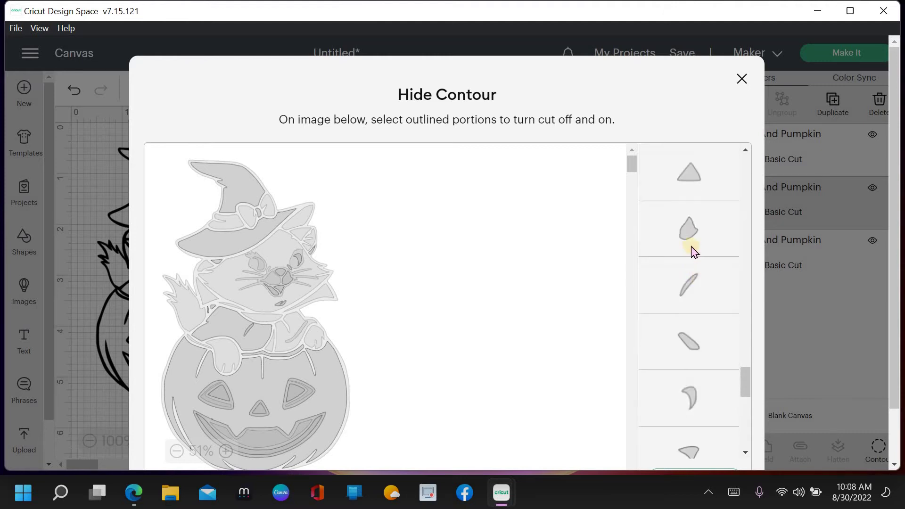
# Step: Test the teardrop-shaped contour with a pointed tip against the cat drawing and hide it
pyautogui.click(689, 238)
pyautogui.click(687, 238)
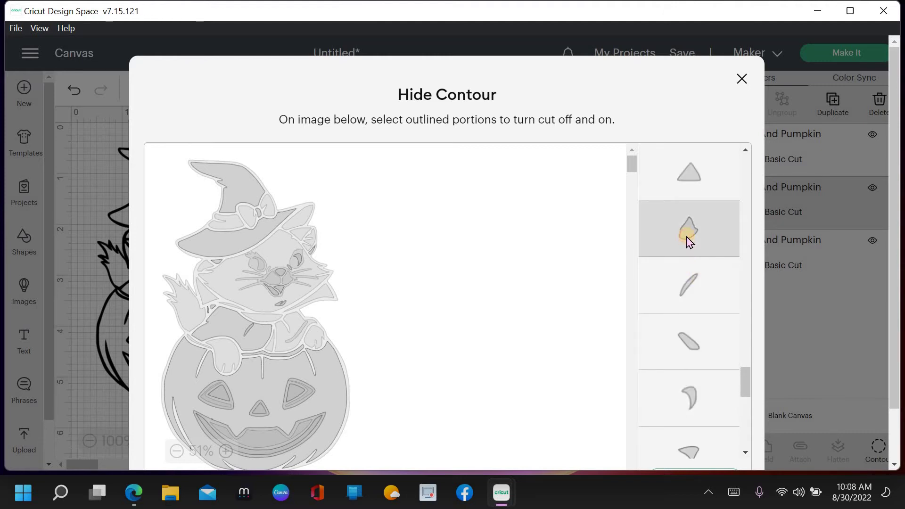
pyautogui.click(688, 238)
pyautogui.click(331, 287)
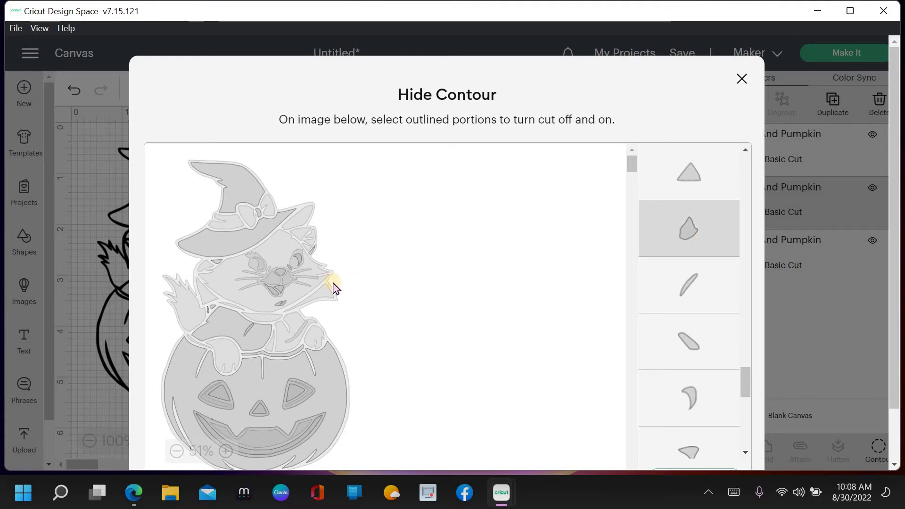
pyautogui.click(287, 275)
pyautogui.click(686, 239)
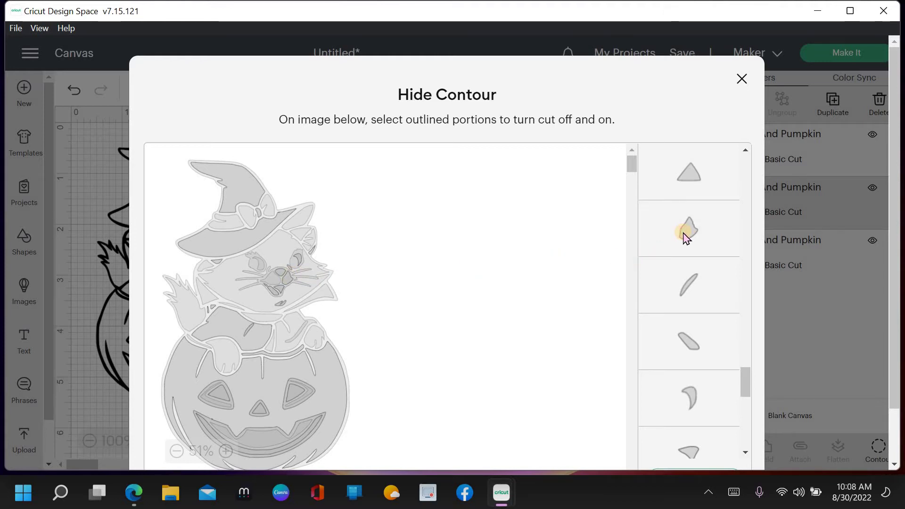
pyautogui.scroll(-1, 686, 233)
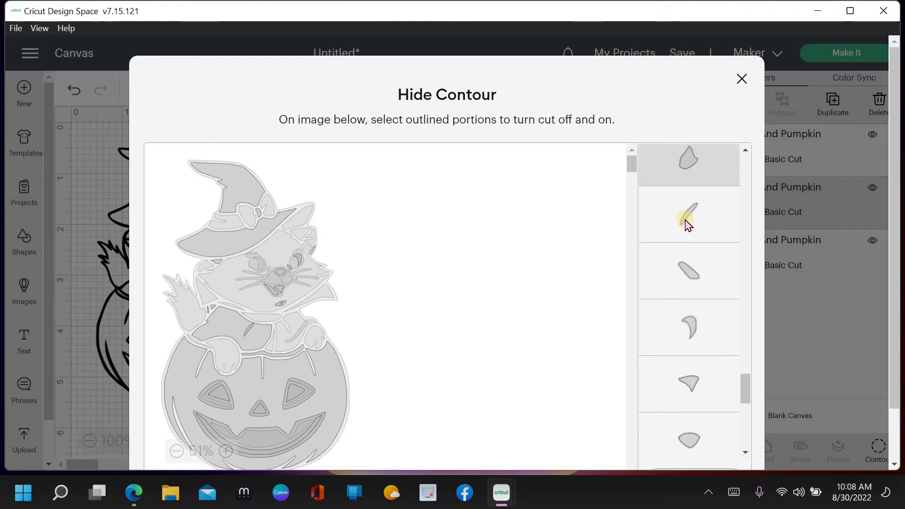
# Step: Hide the two slim slanted contours, the curved horn-shaped contour, and the downward-pointing triangular contour
pyautogui.click(686, 224)
pyautogui.click(689, 278)
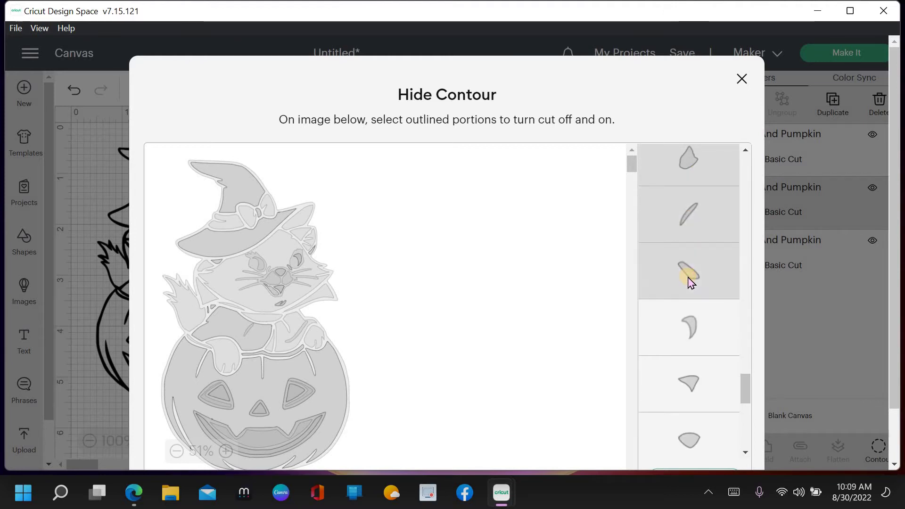
pyautogui.scroll(-3, 689, 281)
pyautogui.click(690, 193)
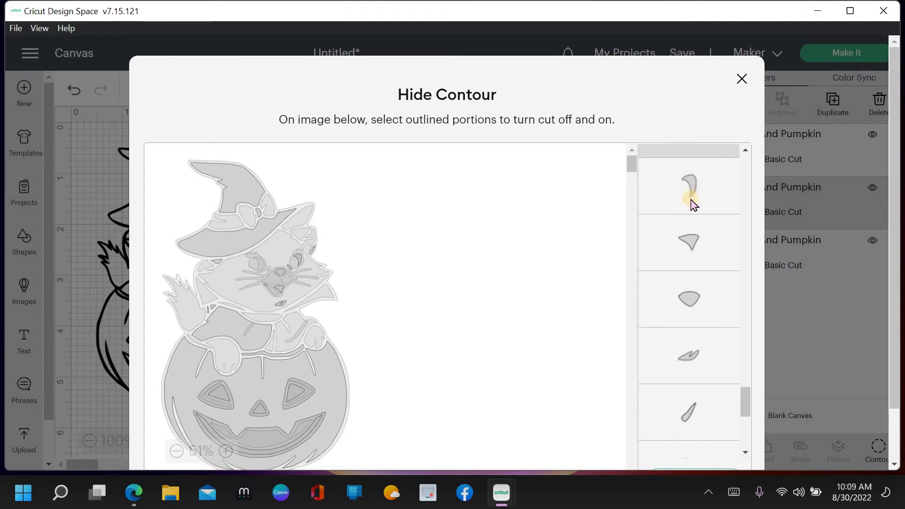
pyautogui.click(692, 246)
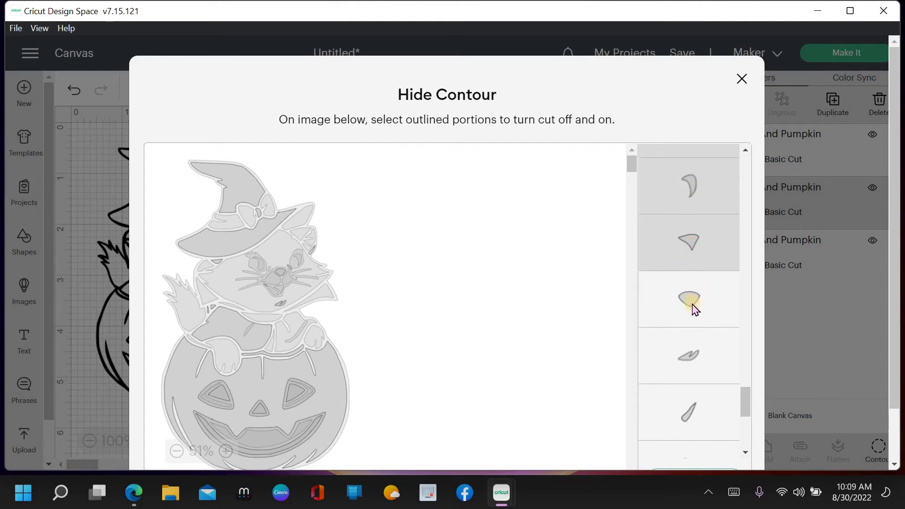
# Step: Hide the rounded fan-shaped, notched wing-shaped, narrow club-shaped, curved bean-shaped and shallow bowl-shaped contours
pyautogui.click(699, 355)
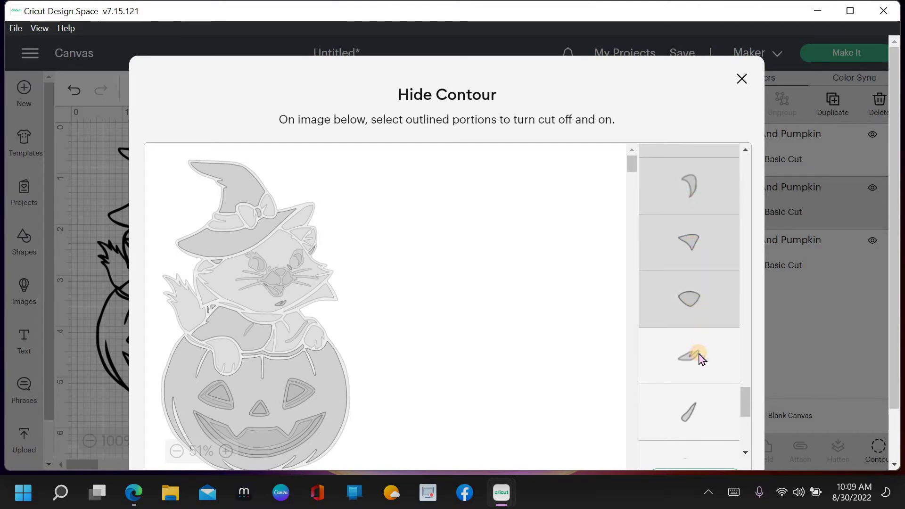
pyautogui.scroll(-1, 698, 364)
pyautogui.click(696, 350)
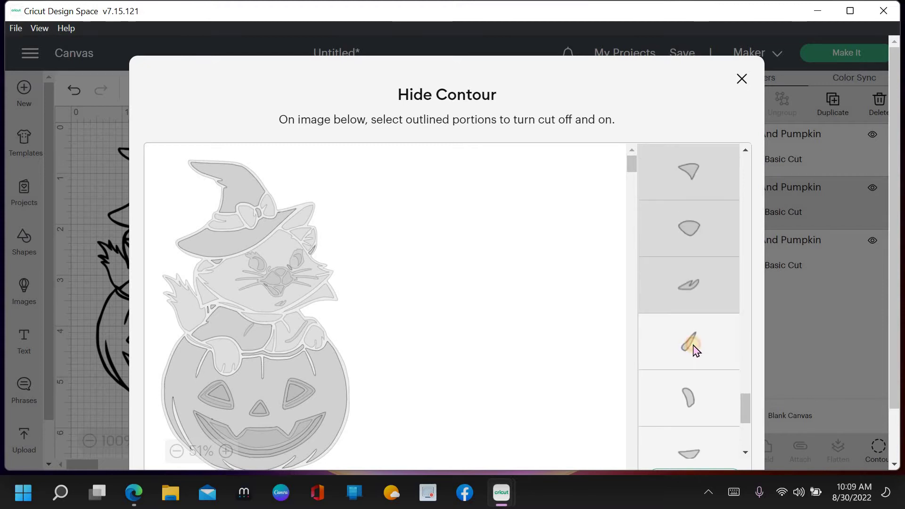
pyautogui.click(692, 394)
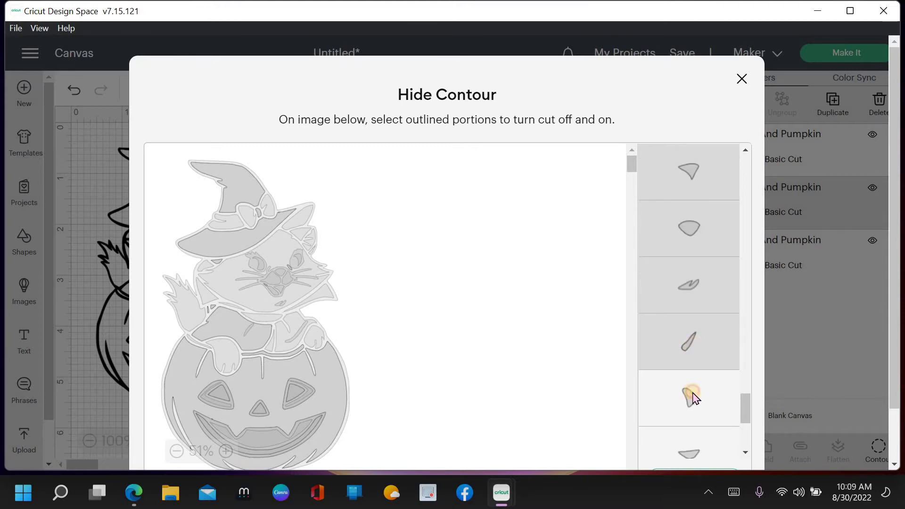
pyautogui.scroll(-1, 696, 384)
pyautogui.click(696, 381)
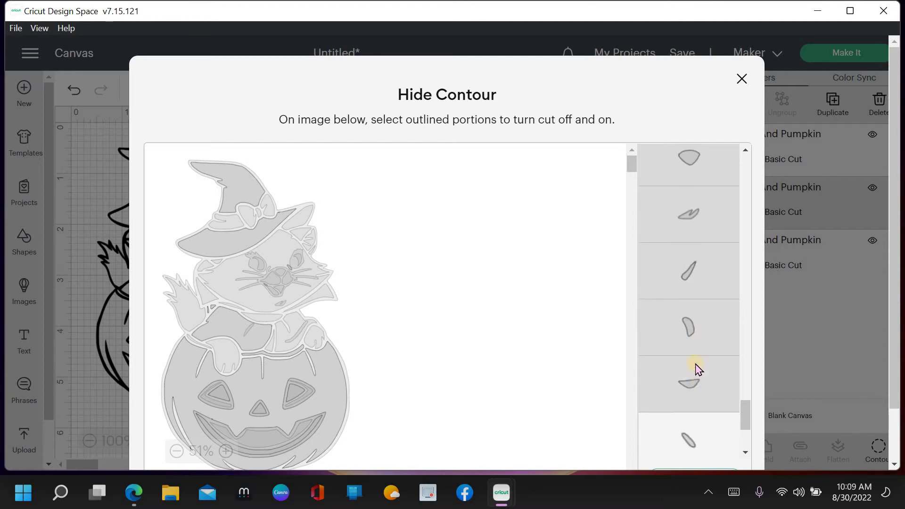
# Step: Hide the slim slanted oval contour, and test and hide the small rounded-corner triangular contour below it
pyautogui.scroll(-1, 698, 371)
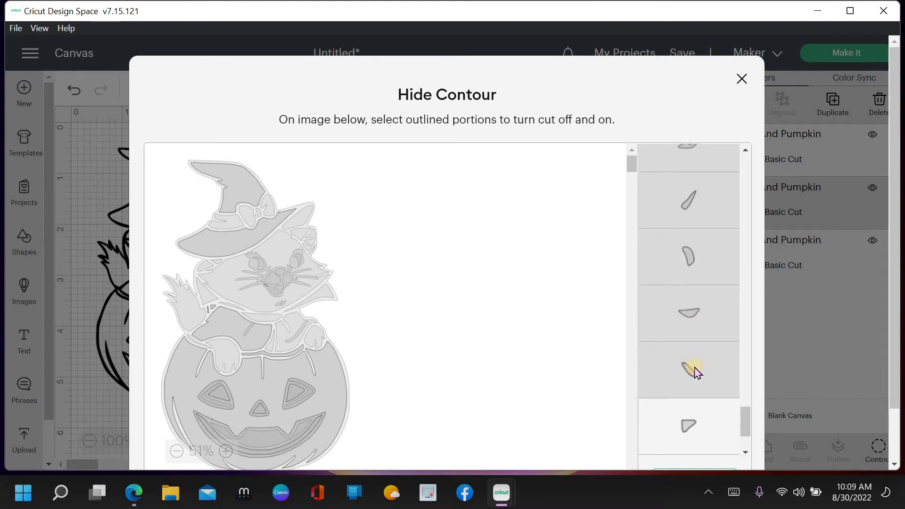
pyautogui.scroll(-1, 697, 372)
pyautogui.click(694, 369)
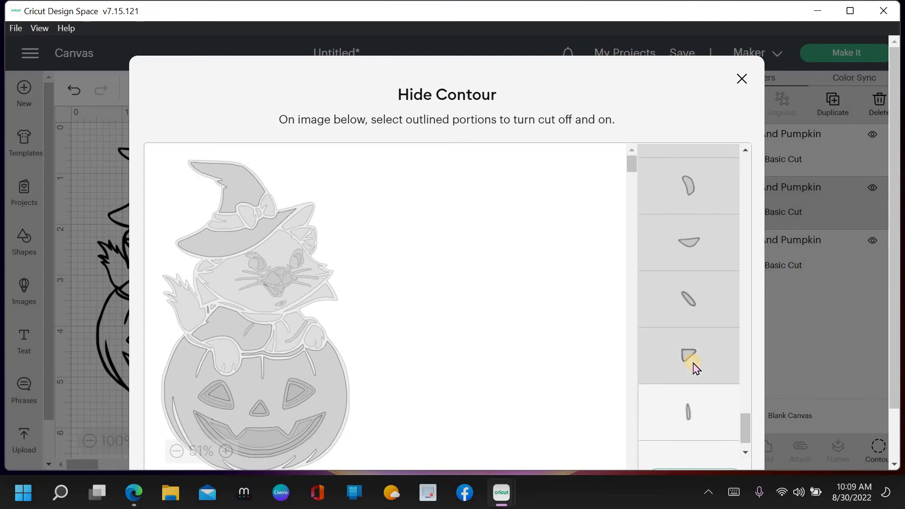
pyautogui.click(694, 369)
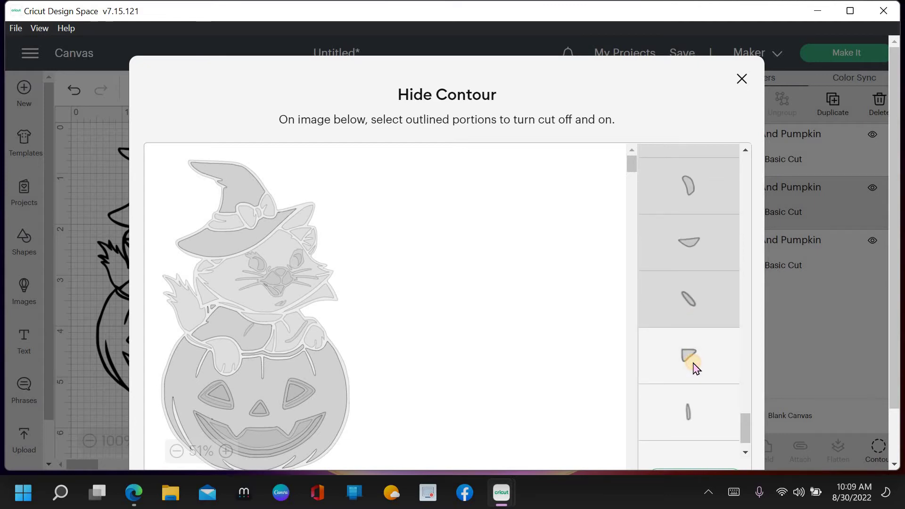
pyautogui.click(694, 369)
pyautogui.click(696, 370)
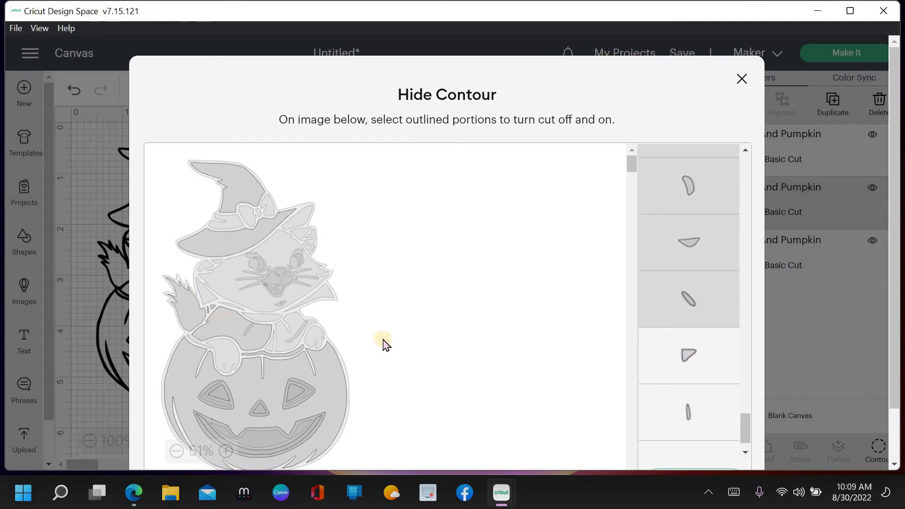
pyautogui.click(701, 364)
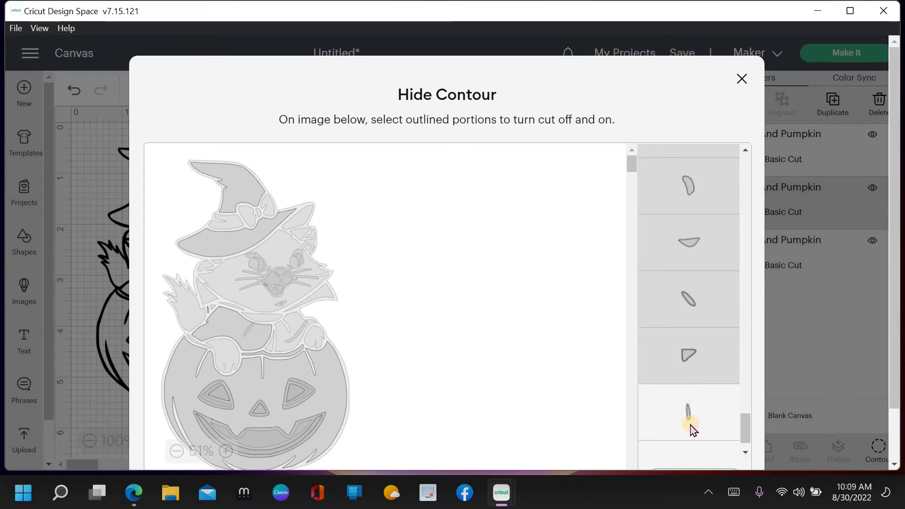
# Step: Hide the thin upright contour and the small slanted oval contour at the end of the contour list
pyautogui.click(693, 409)
pyautogui.scroll(-1, 697, 403)
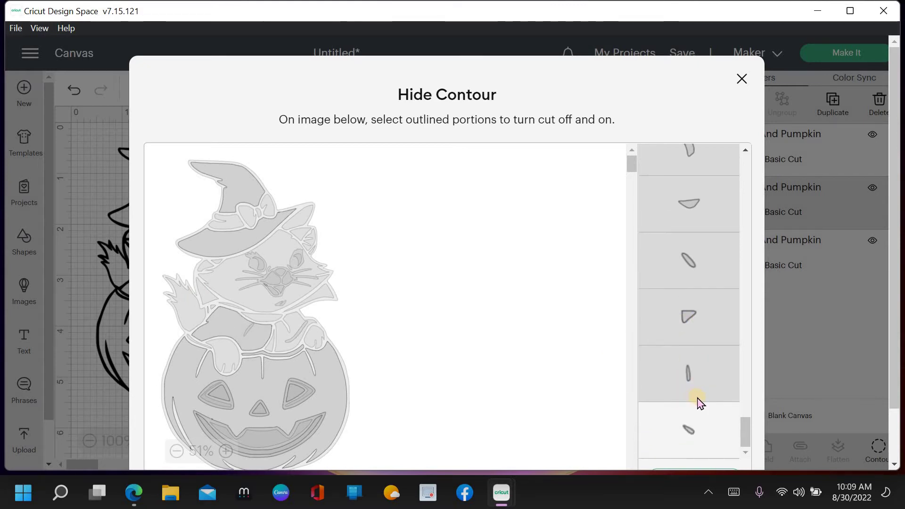
pyautogui.scroll(-1, 693, 393)
pyautogui.click(692, 389)
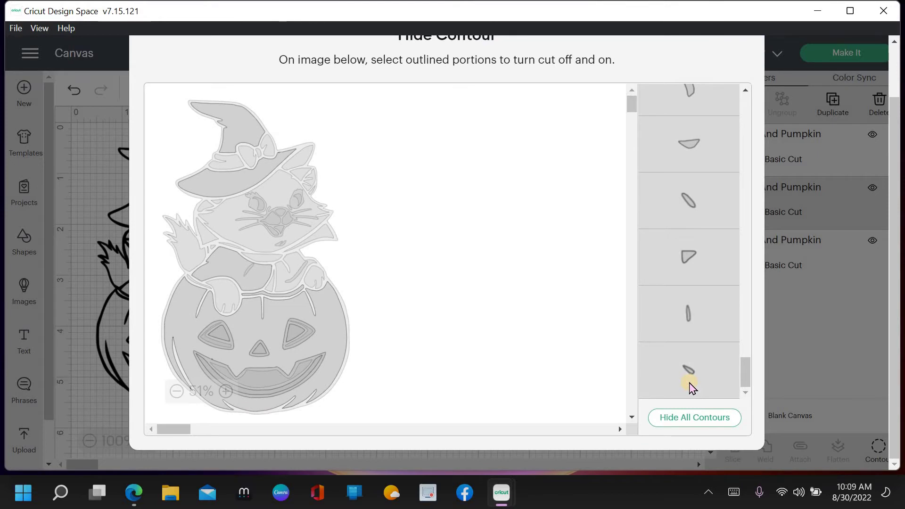
# Step: Hide the contours of the hat's crown, the hat's brim and the cat's garment, and close the contour editor
pyautogui.scroll(3, 691, 257)
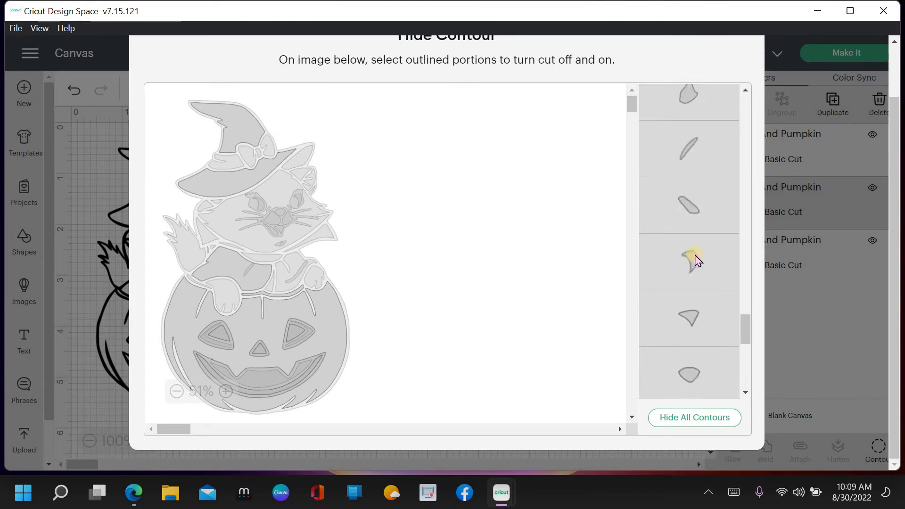
pyautogui.scroll(3, 696, 259)
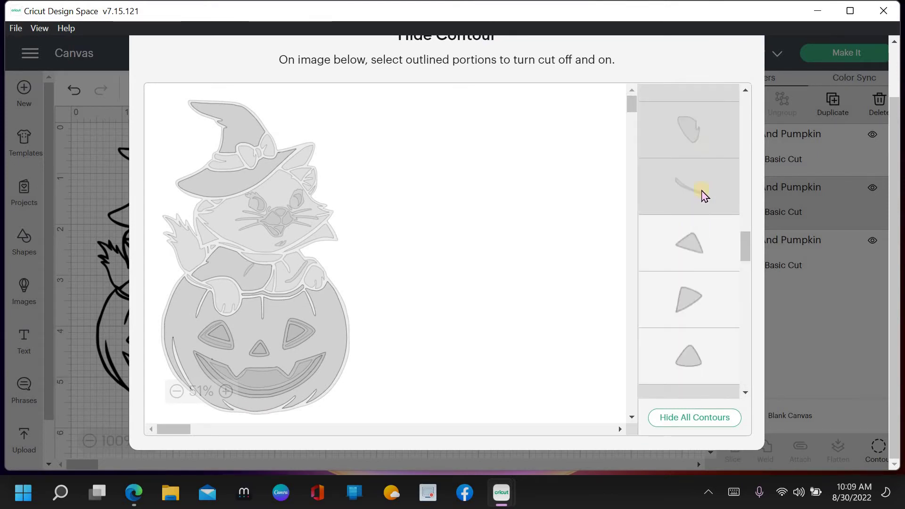
pyautogui.scroll(3, 702, 147)
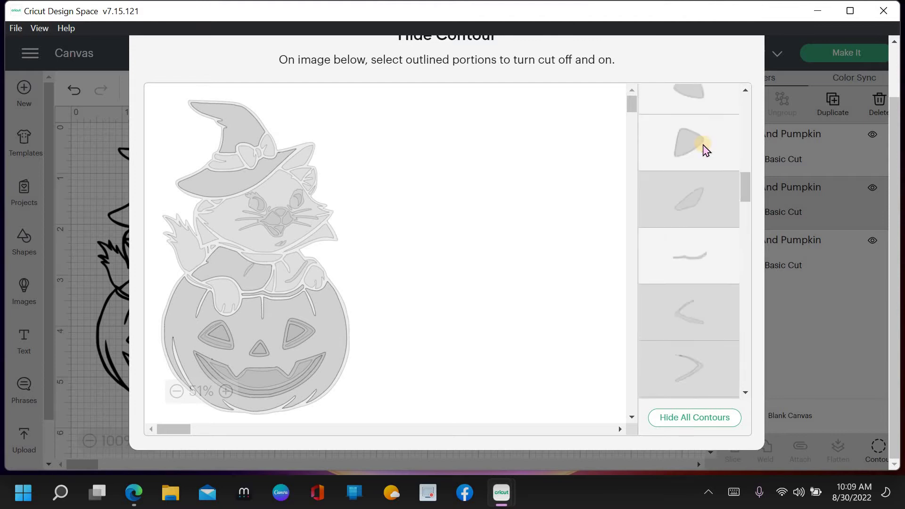
pyautogui.scroll(4, 706, 150)
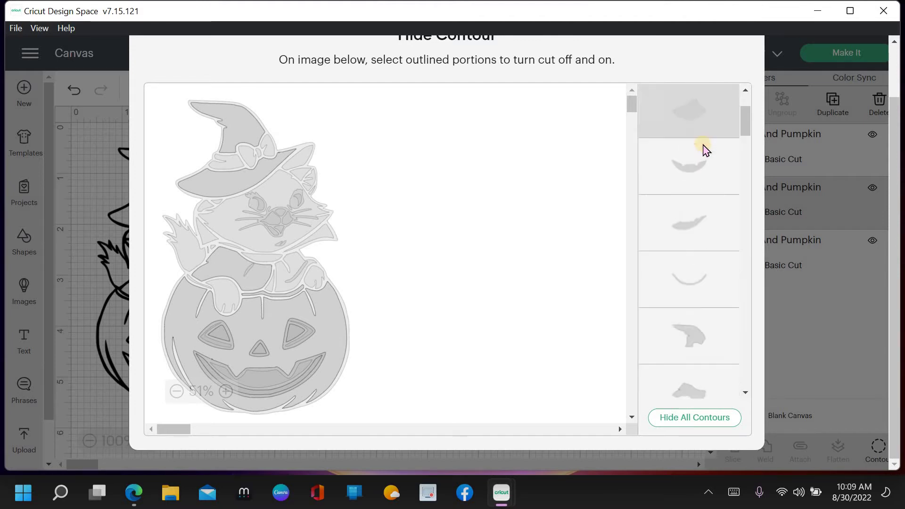
pyautogui.scroll(1, 706, 150)
pyautogui.click(701, 140)
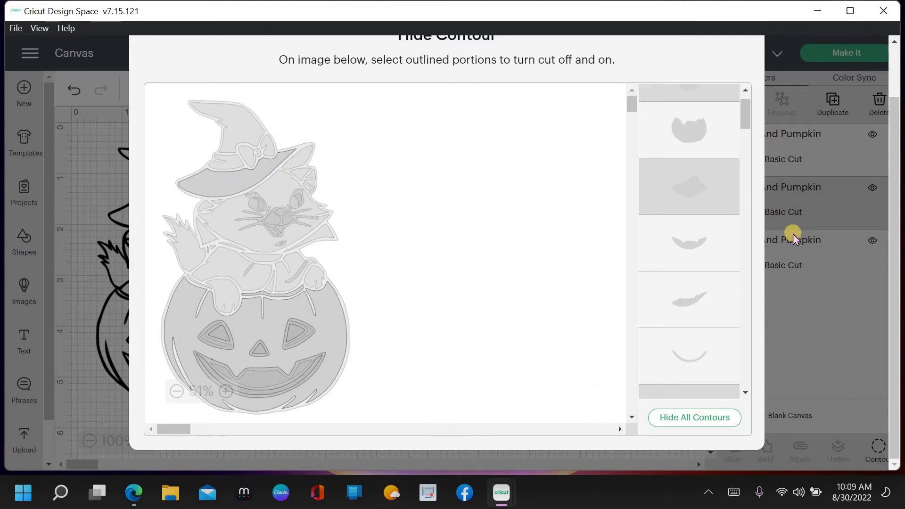
pyautogui.click(686, 241)
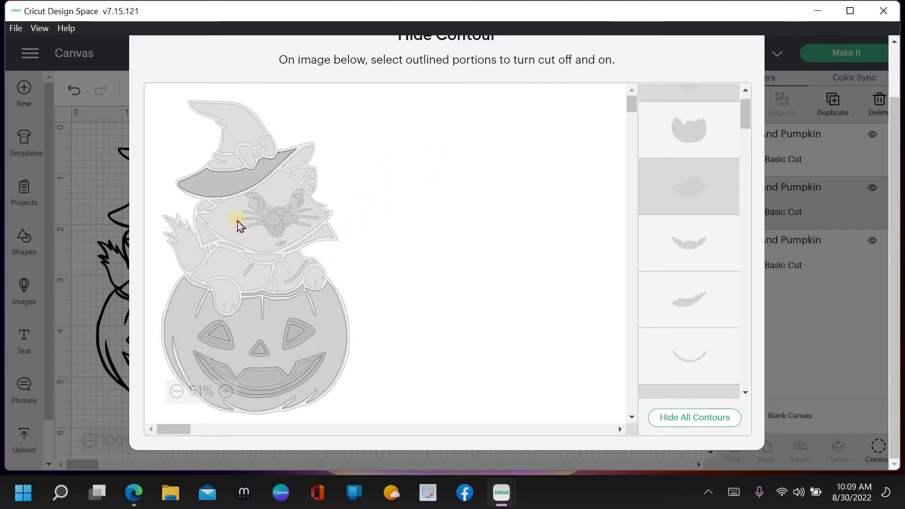
pyautogui.click(261, 228)
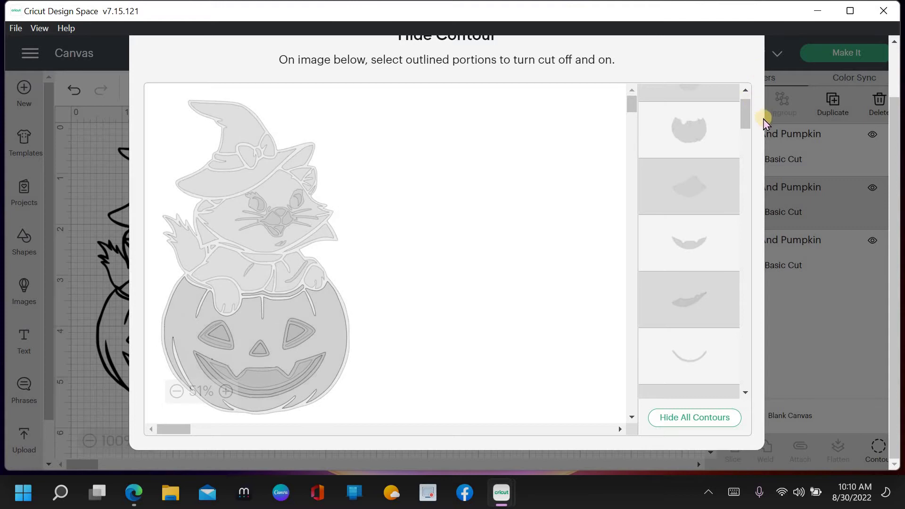
pyautogui.scroll(1, 742, 101)
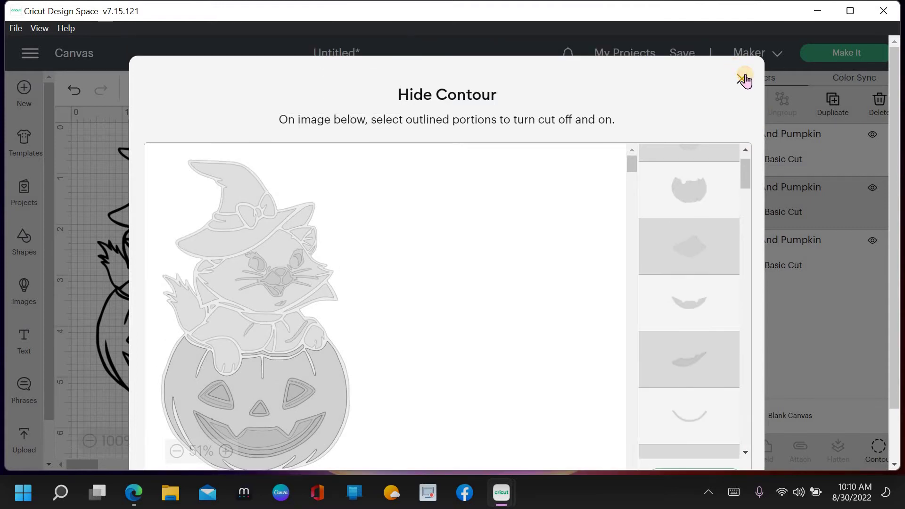
pyautogui.click(742, 78)
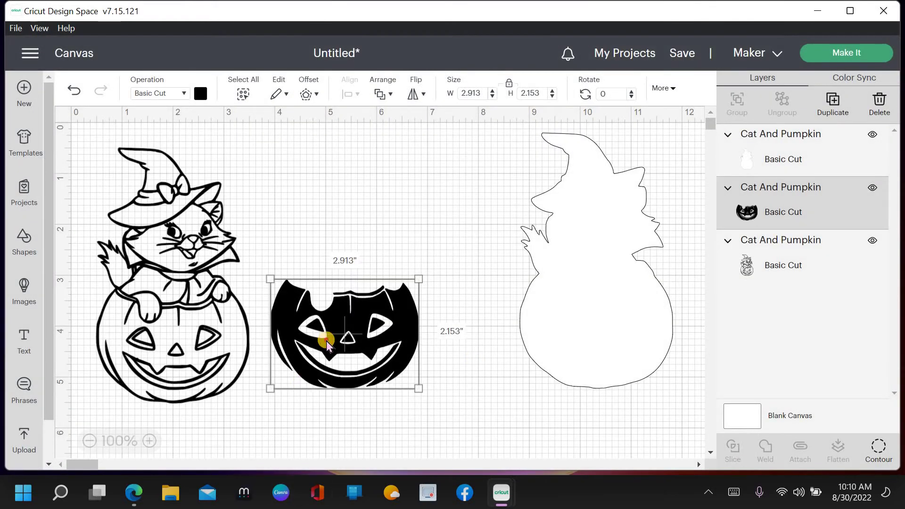
# Step: Move the pumpkin piece slightly up the canvas and recolor it dark orange
pyautogui.moveTo(326, 341); pyautogui.dragTo(349, 287)
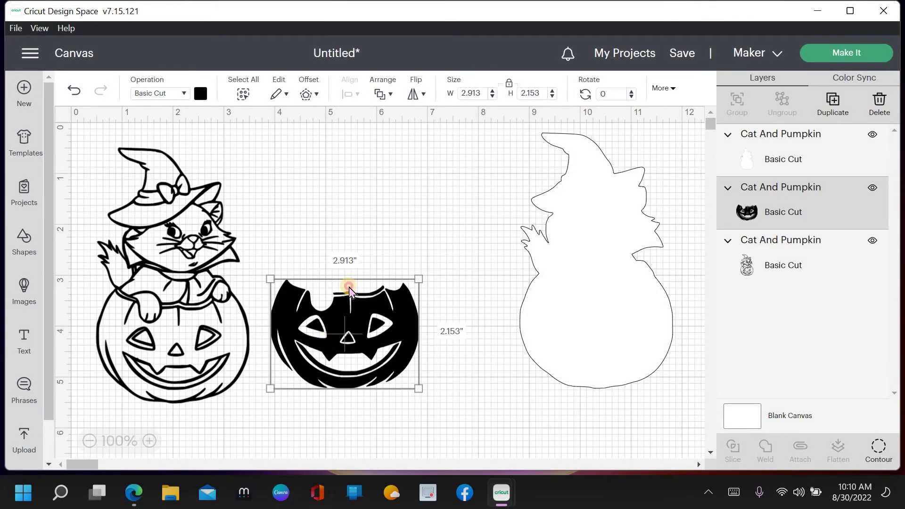
pyautogui.click(203, 93)
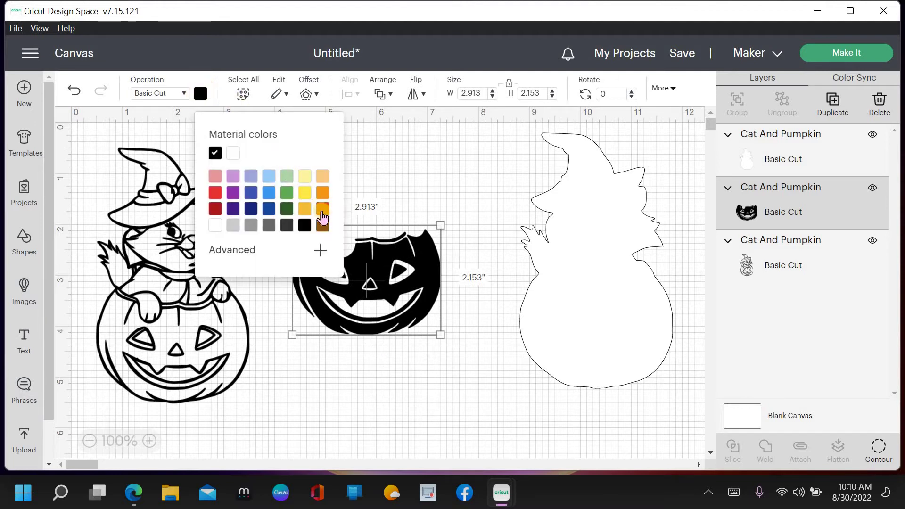
pyautogui.click(323, 209)
# Step: Place the orange pumpkin over the lower part of the white silhouette and bring it forward one layer
pyautogui.moveTo(368, 278); pyautogui.dragTo(599, 315)
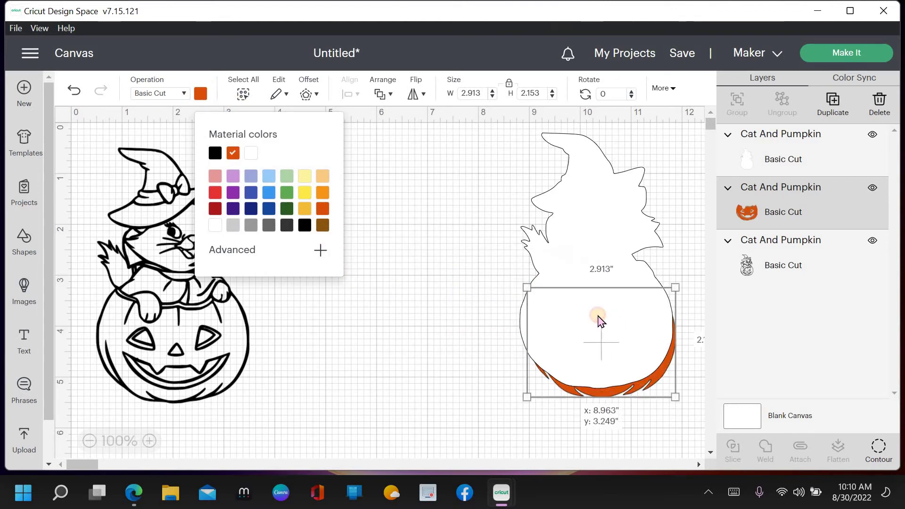
pyautogui.click(382, 94)
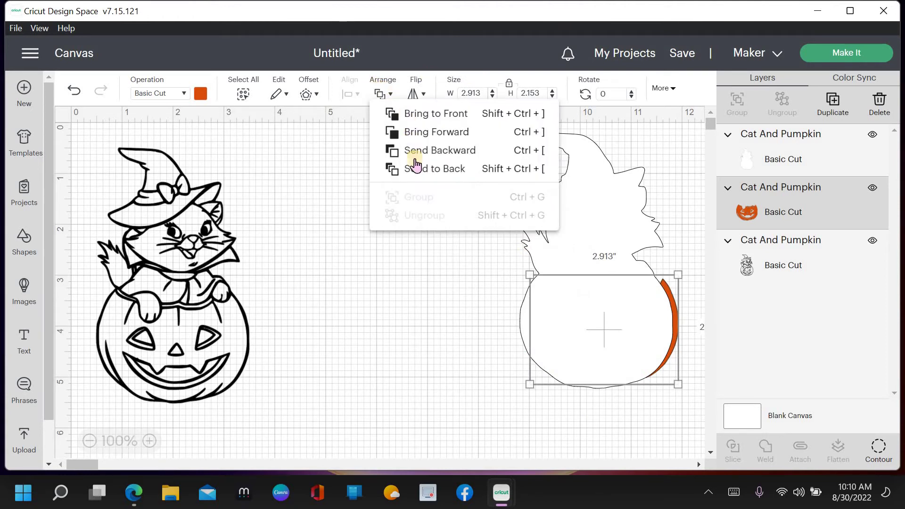
pyautogui.click(446, 132)
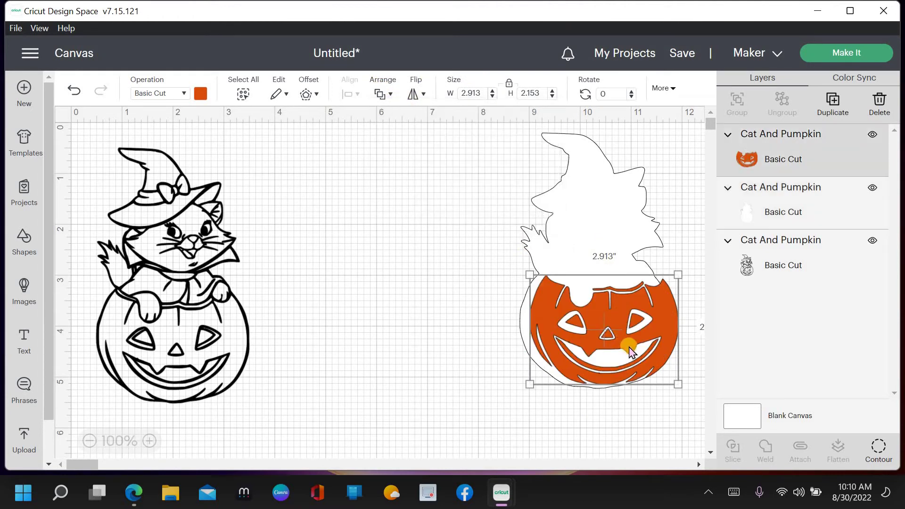
# Step: Align the orange pumpkin with the white silhouette, and place a duplicate of the full line drawing just right of the original
pyautogui.moveTo(634, 348); pyautogui.dragTo(627, 353)
pyautogui.click(801, 255)
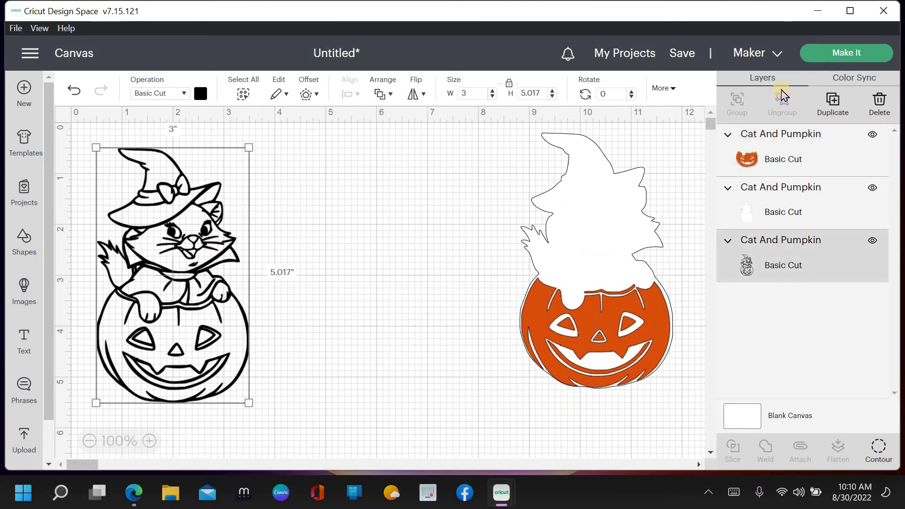
pyautogui.click(831, 111)
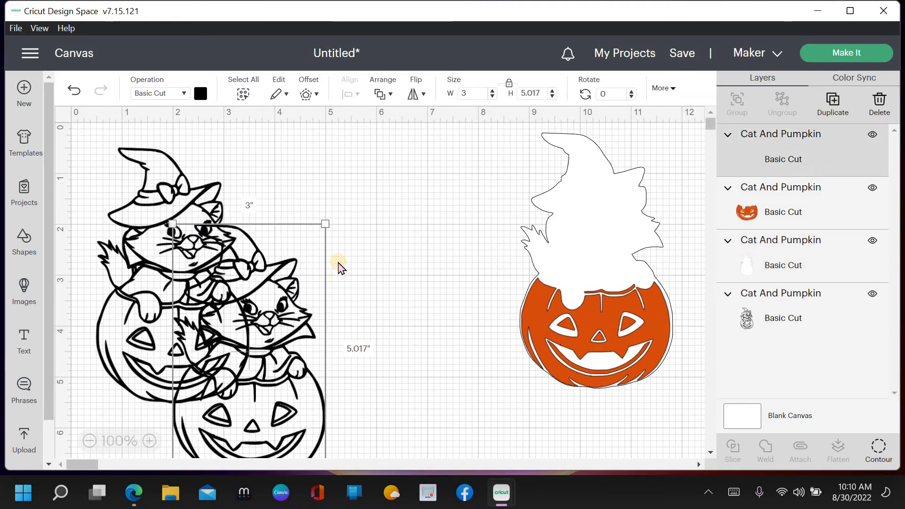
pyautogui.moveTo(237, 232); pyautogui.dragTo(333, 160)
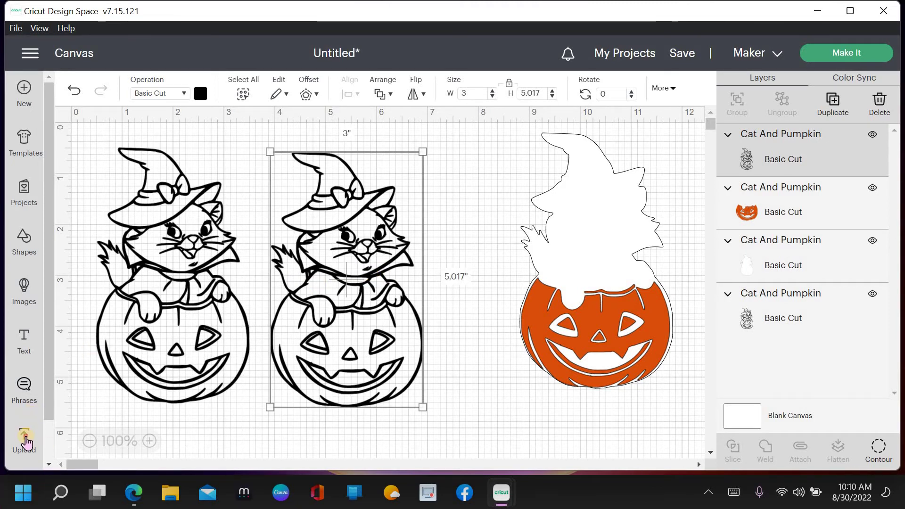
pyautogui.click(24, 439)
pyautogui.scroll(-5, 142, 347)
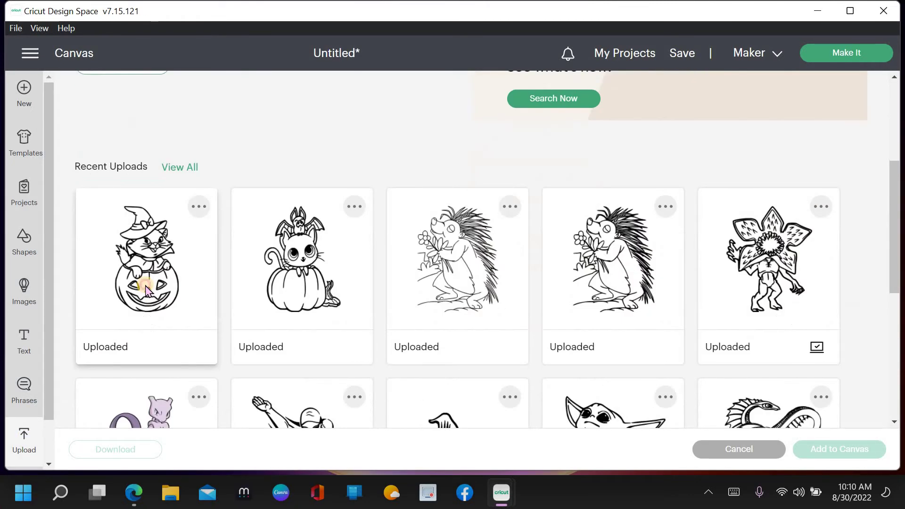
pyautogui.click(145, 283)
pyautogui.click(828, 450)
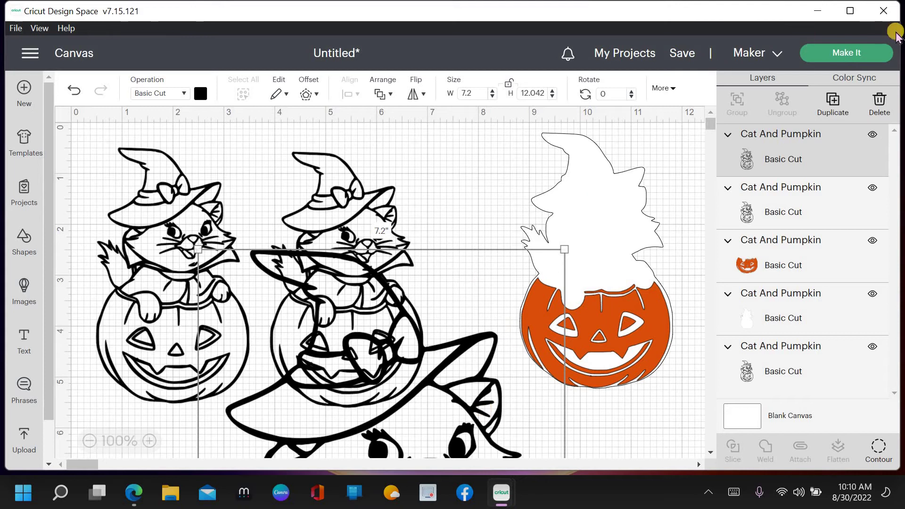
pyautogui.click(880, 105)
# Step: Hide all contours of the duplicated line drawing
pyautogui.click(400, 315)
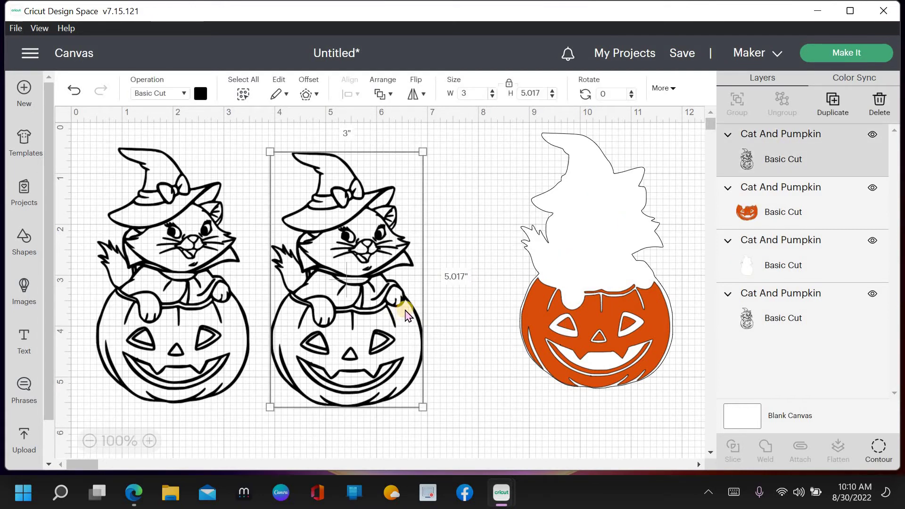
pyautogui.click(878, 448)
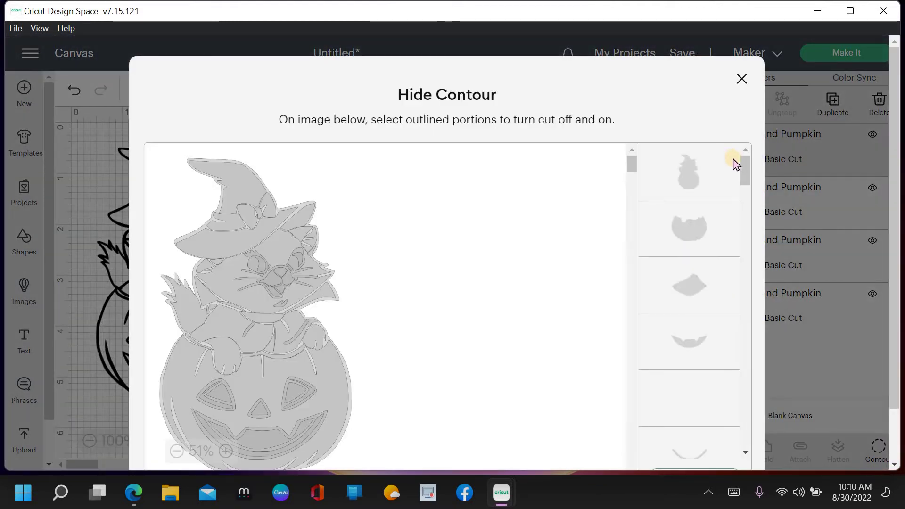
pyautogui.scroll(-10, 729, 424)
pyautogui.scroll(-2, 723, 377)
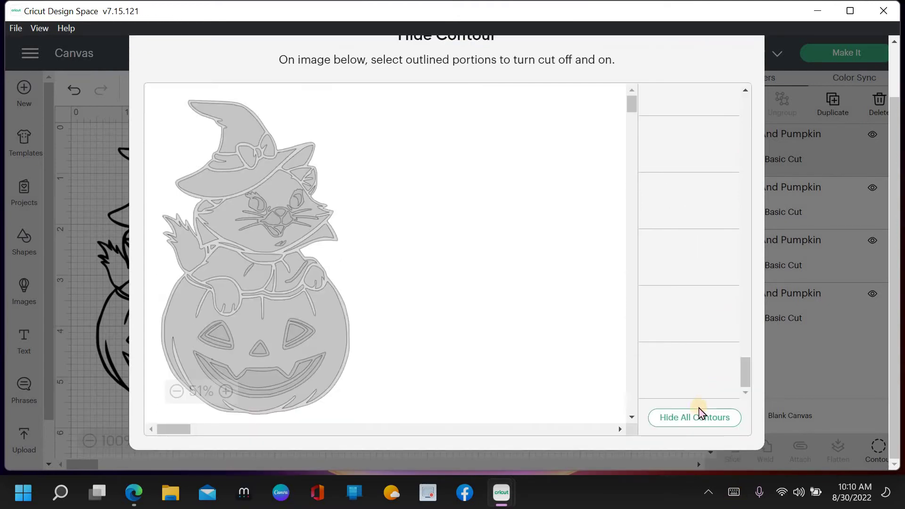
pyautogui.click(699, 421)
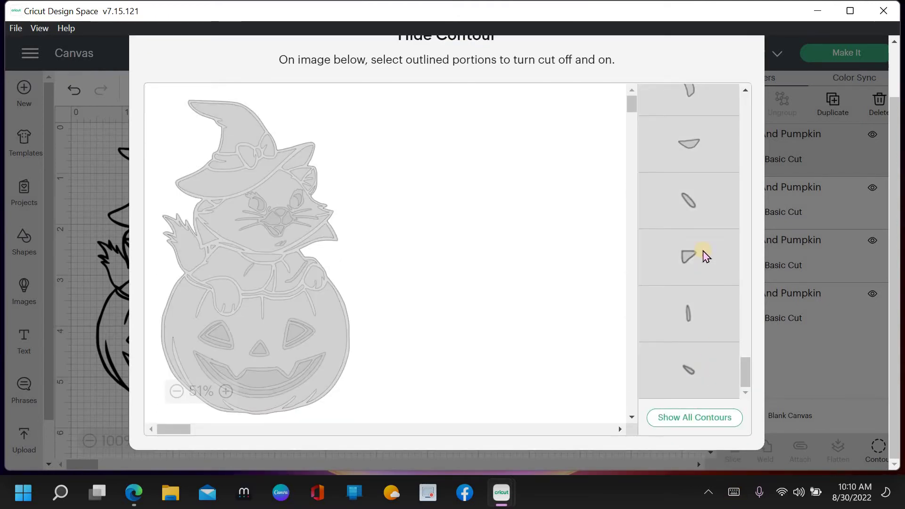
# Step: Show the contours of the hat's crown, bow, band and brim again, close the contour editor and shift the piece right
pyautogui.scroll(5, 702, 253)
pyautogui.scroll(6, 708, 146)
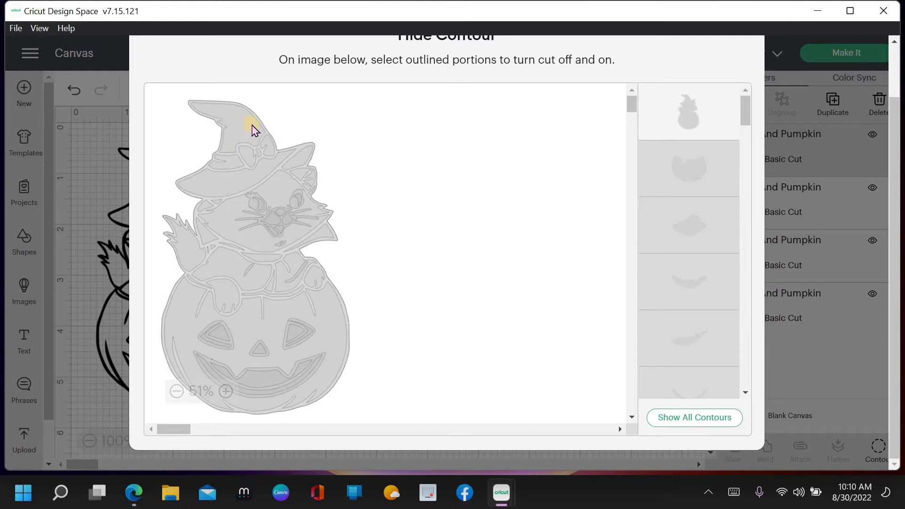
pyautogui.click(252, 177)
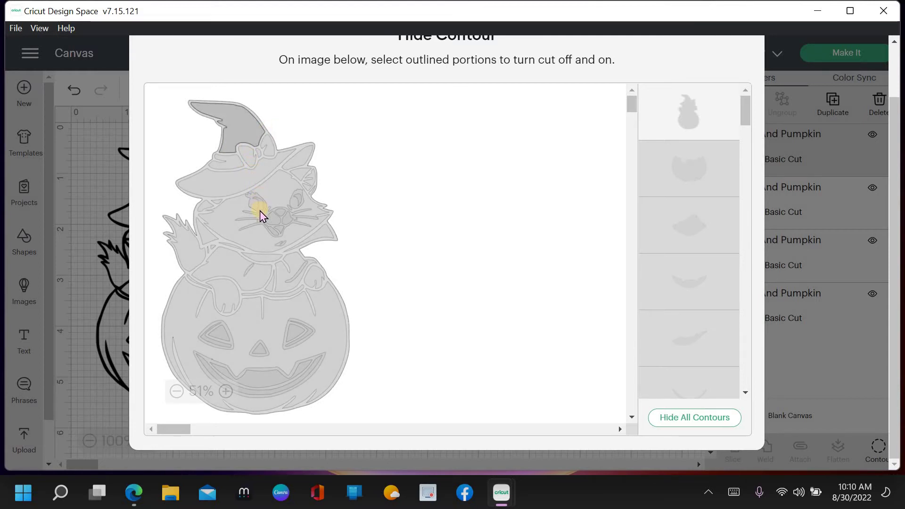
pyautogui.click(276, 207)
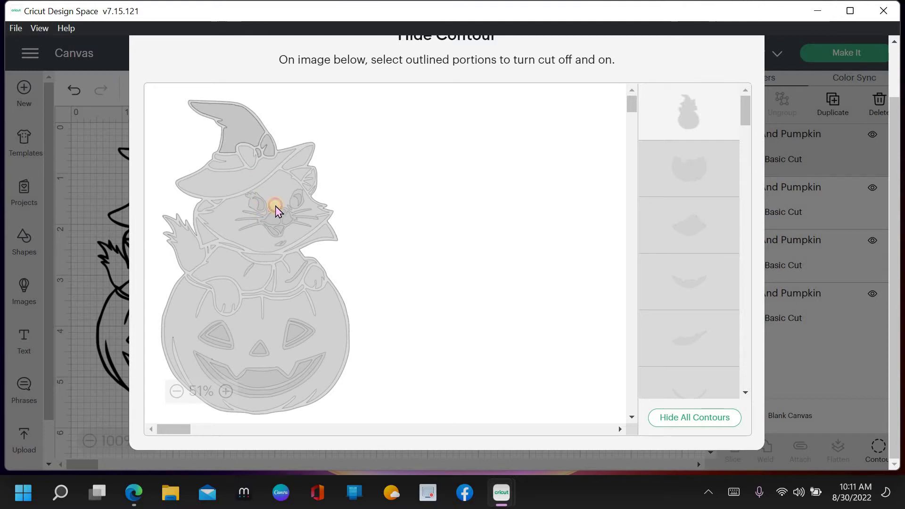
pyautogui.click(249, 218)
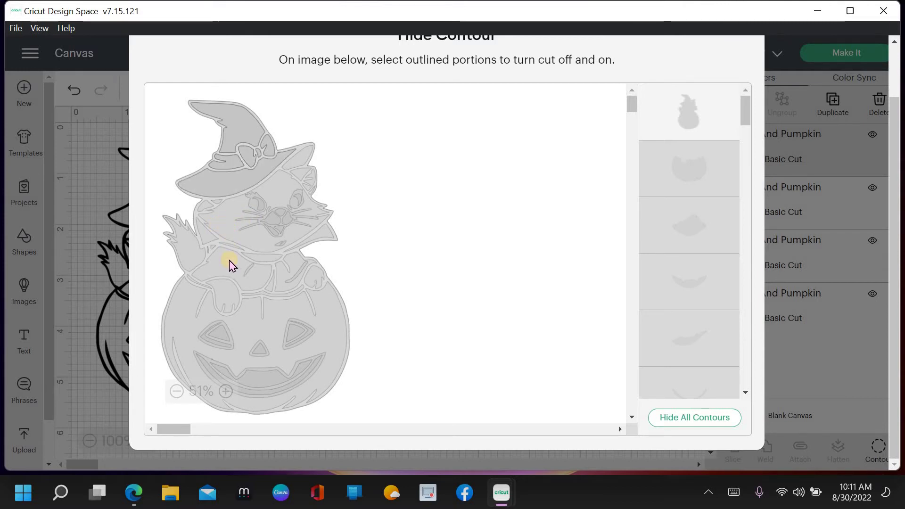
pyautogui.click(234, 241)
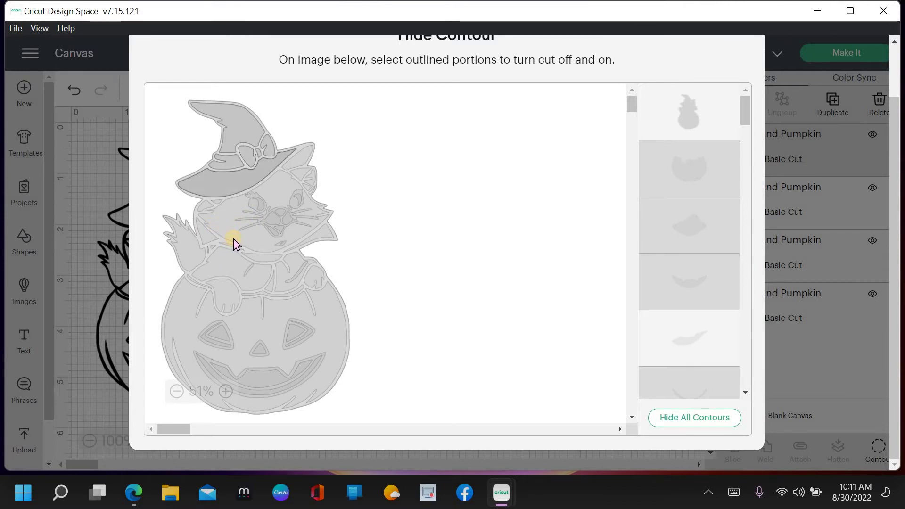
pyautogui.click(747, 99)
pyautogui.scroll(2, 736, 136)
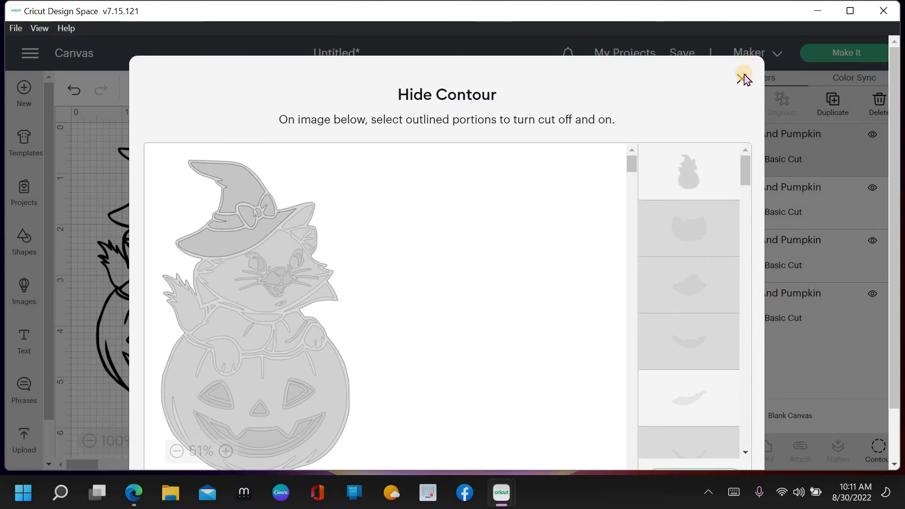
pyautogui.click(743, 78)
pyautogui.moveTo(336, 193); pyautogui.dragTo(407, 180)
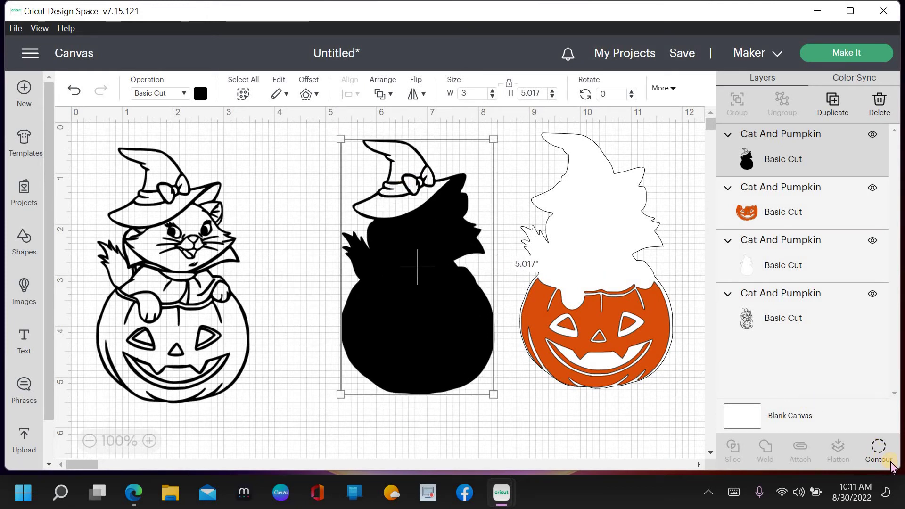
# Step: Hide the piece's full outer silhouette contour and place the remaining black hat over the head of the white silhouette
pyautogui.click(879, 450)
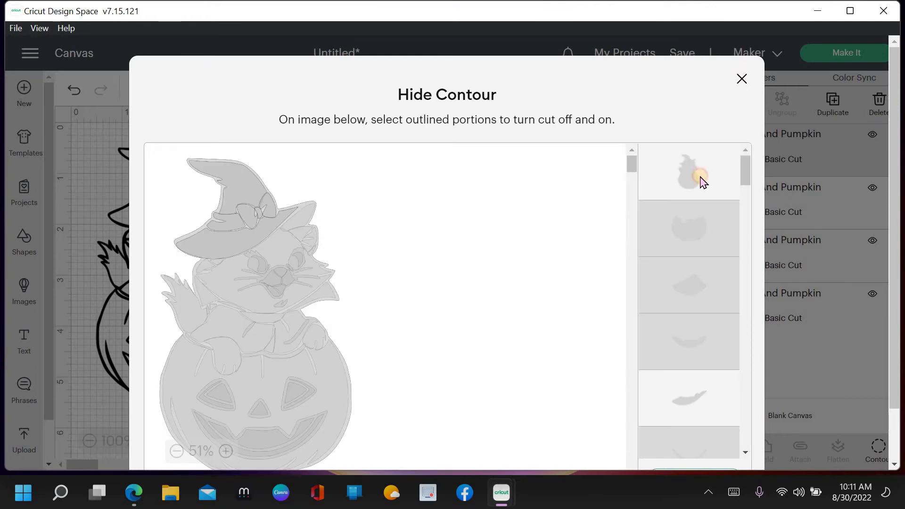
pyautogui.click(708, 169)
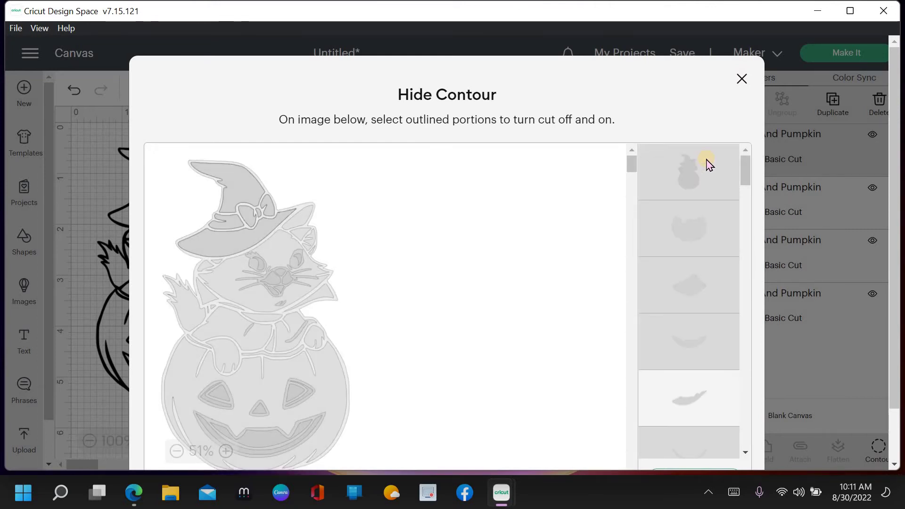
pyautogui.click(743, 79)
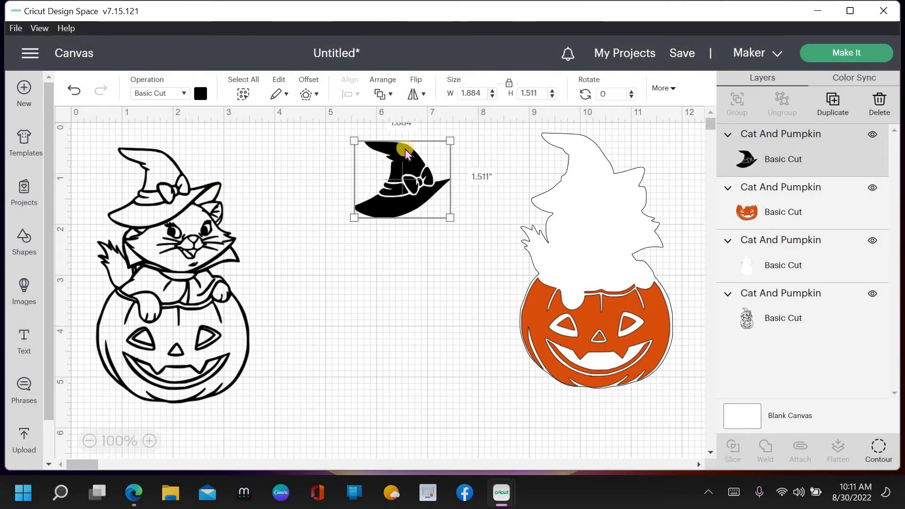
pyautogui.moveTo(415, 184); pyautogui.dragTo(592, 177)
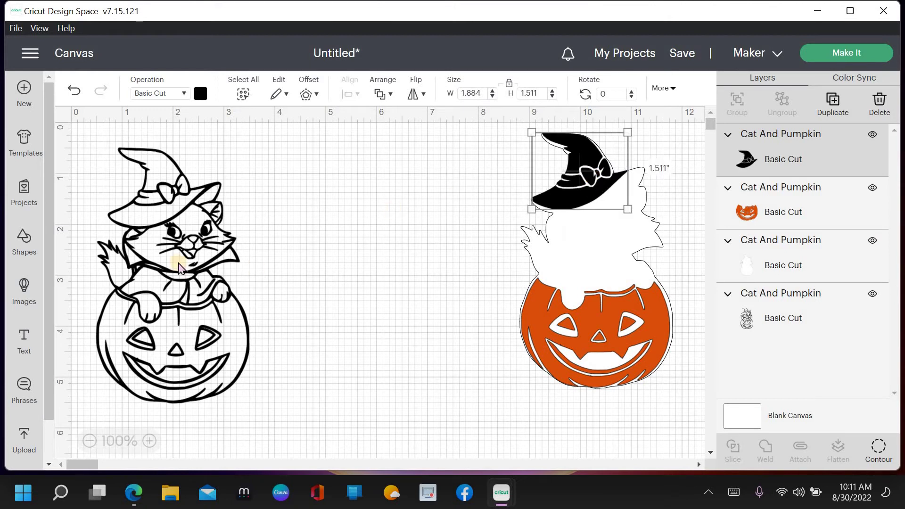
# Step: Duplicate the original line drawing and move a copy to the right of it
pyautogui.press('Tab')
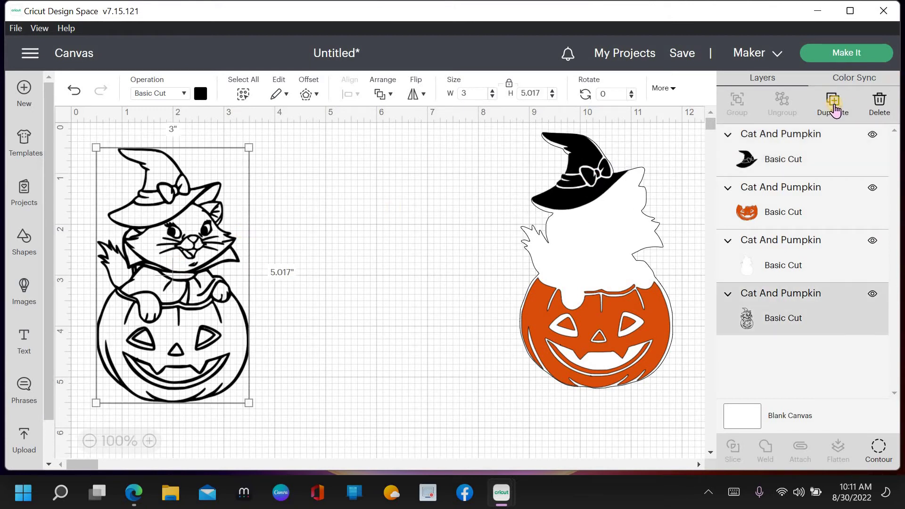
pyautogui.click(833, 106)
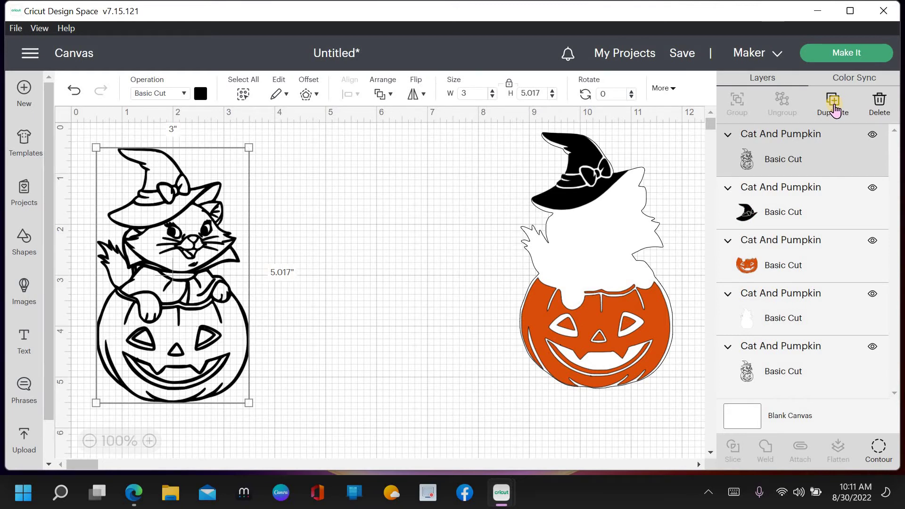
pyautogui.moveTo(223, 359); pyautogui.dragTo(396, 354)
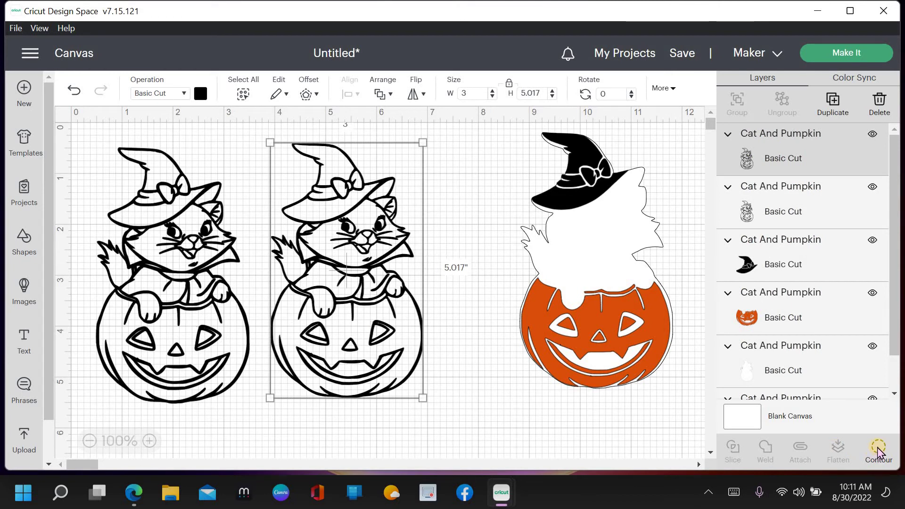
# Step: Hide the contours of the pumpkin's shell and its rib segments in the new copy, keeping the face openings
pyautogui.click(878, 453)
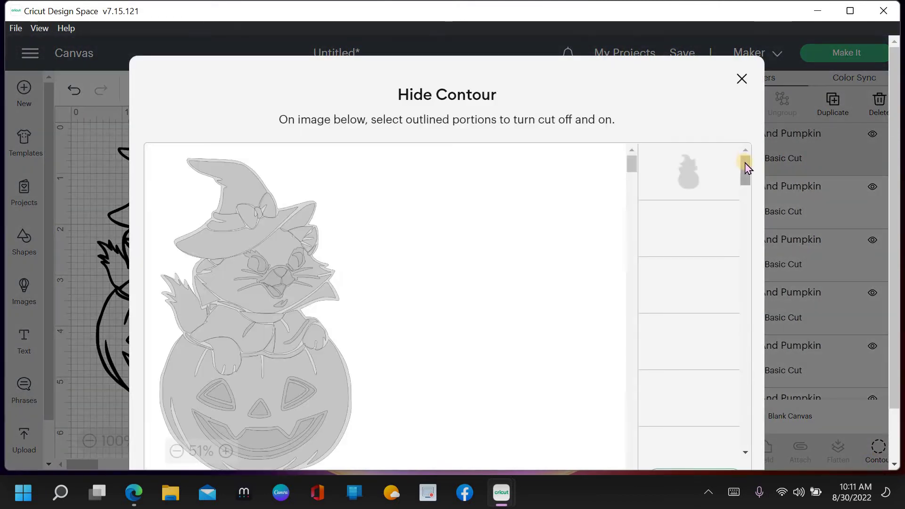
pyautogui.scroll(-10, 728, 425)
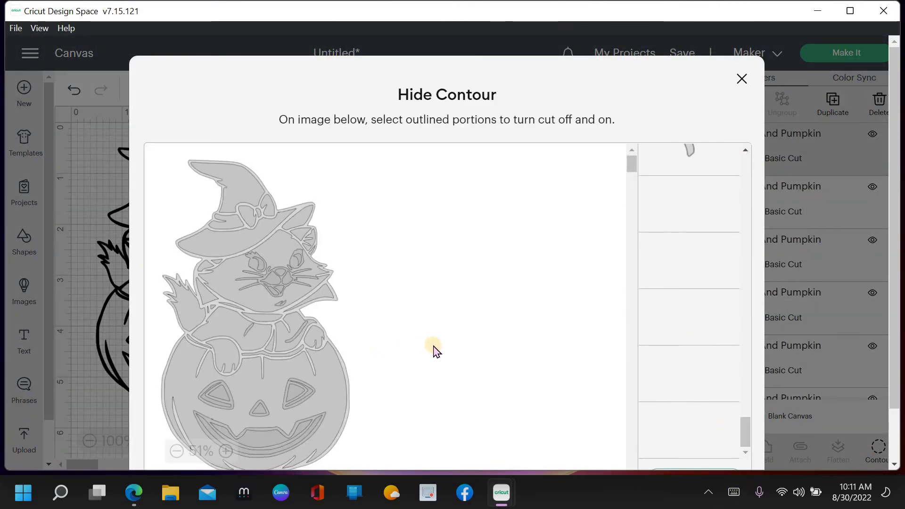
pyautogui.scroll(-3, 466, 336)
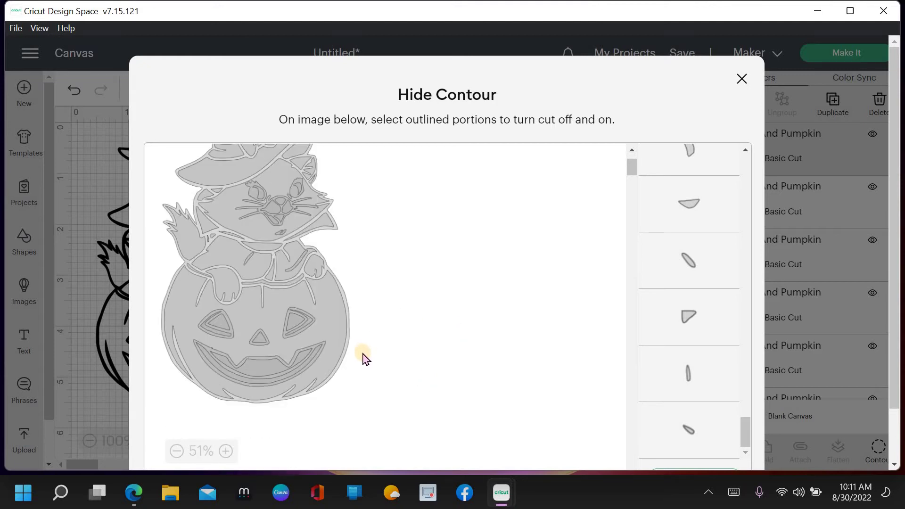
pyautogui.click(322, 392)
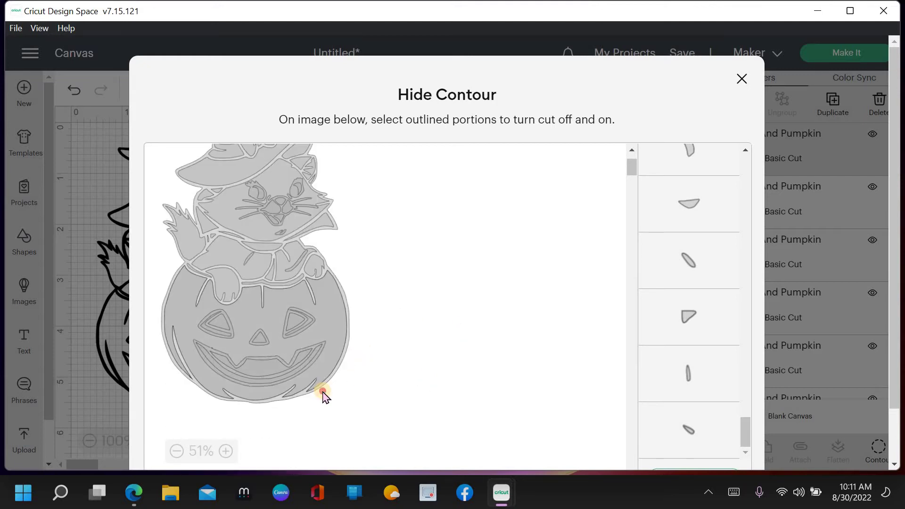
pyautogui.click(309, 327)
pyautogui.click(316, 357)
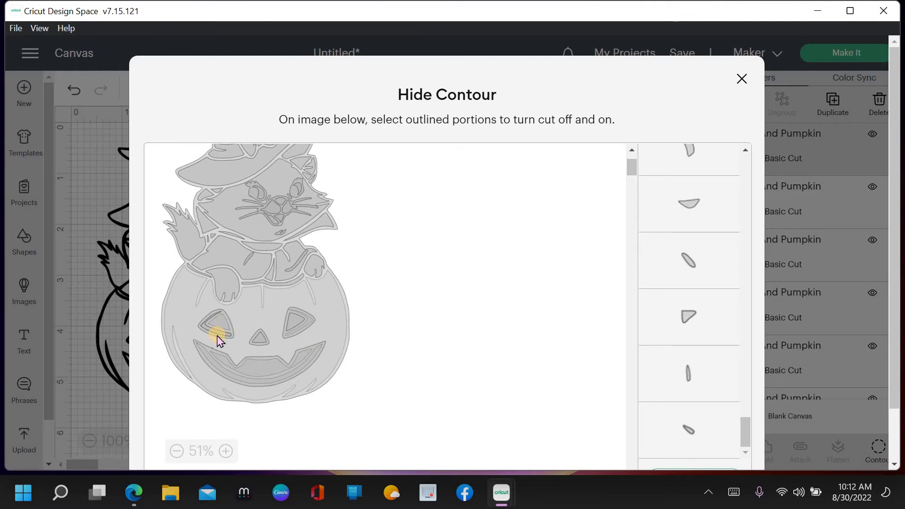
# Step: Hide the contours of the hat, its bow and the left part of the cat's garment, and close the contour editor
pyautogui.scroll(2, 424, 293)
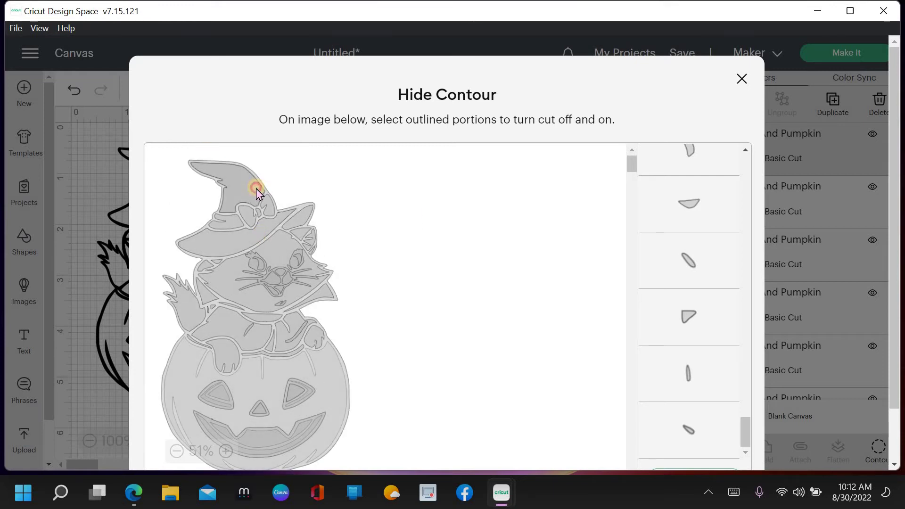
pyautogui.click(254, 216)
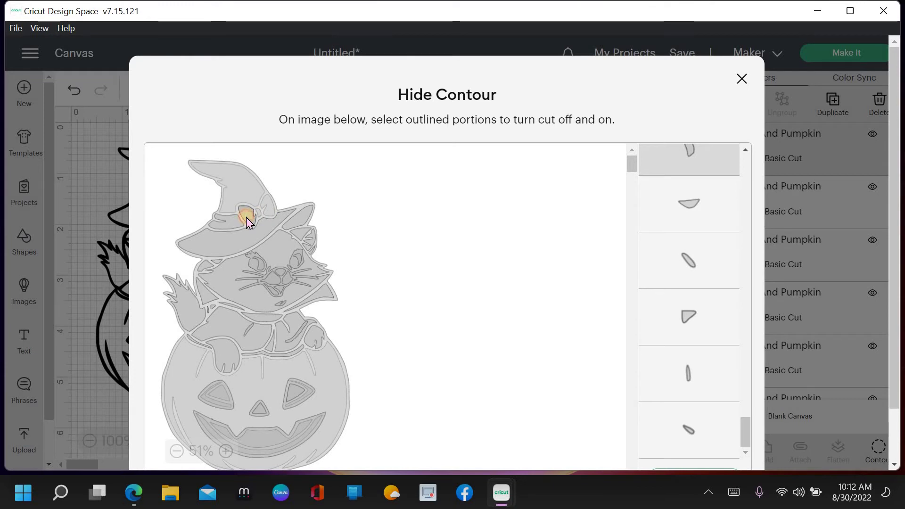
pyautogui.click(224, 229)
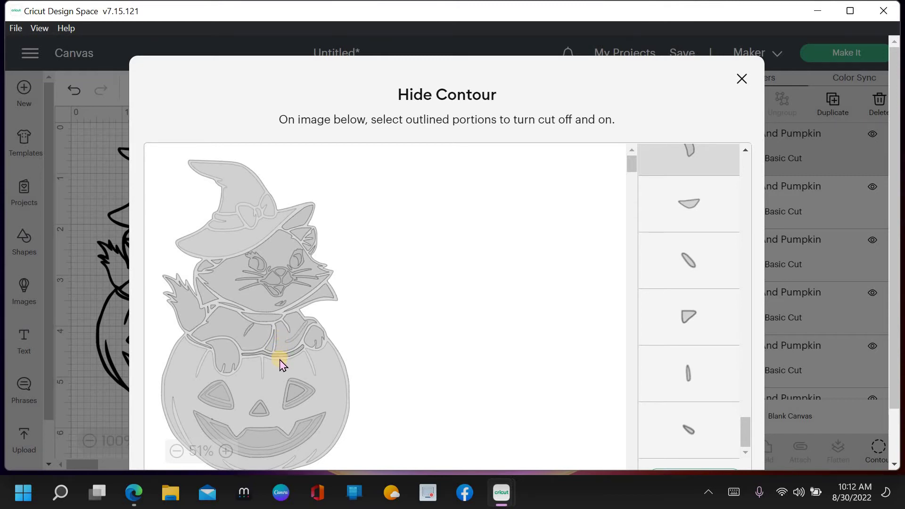
pyautogui.click(248, 333)
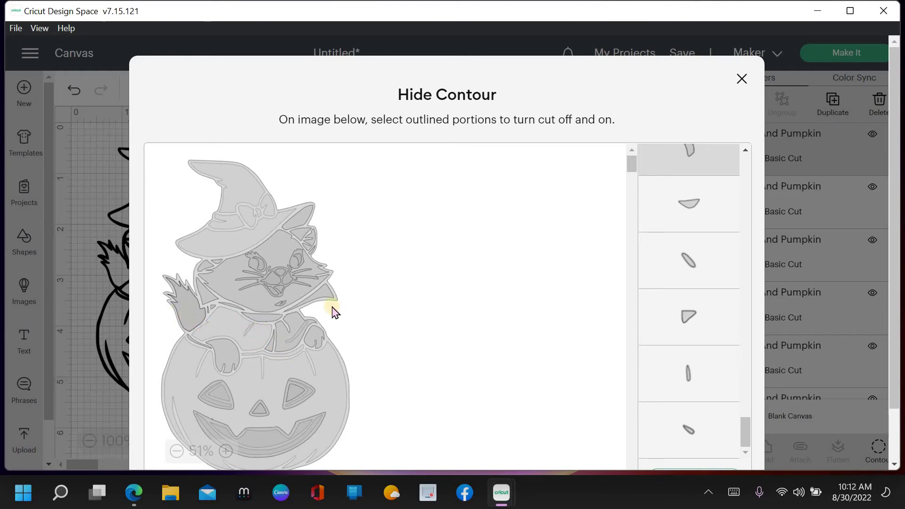
pyautogui.click(740, 80)
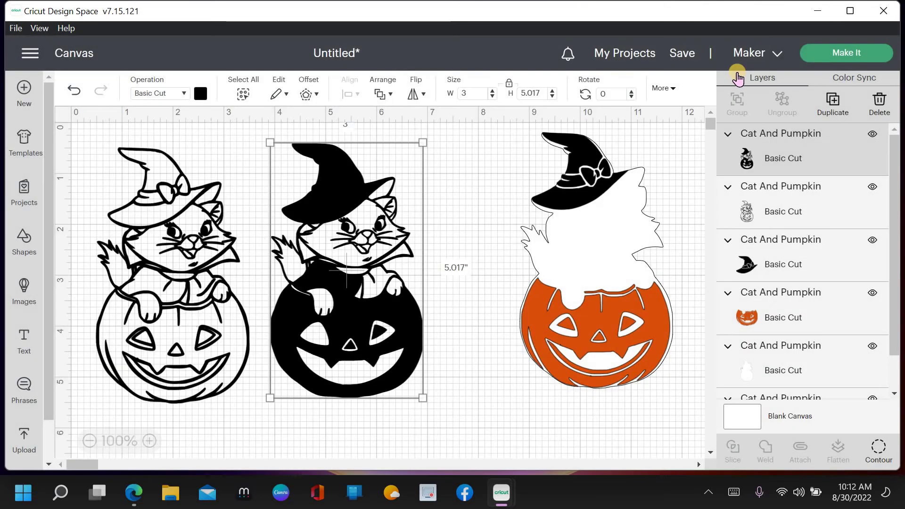
# Step: Move the copy slightly up and right on the canvas and hide its full outer silhouette contour
pyautogui.moveTo(353, 321); pyautogui.dragTo(381, 297)
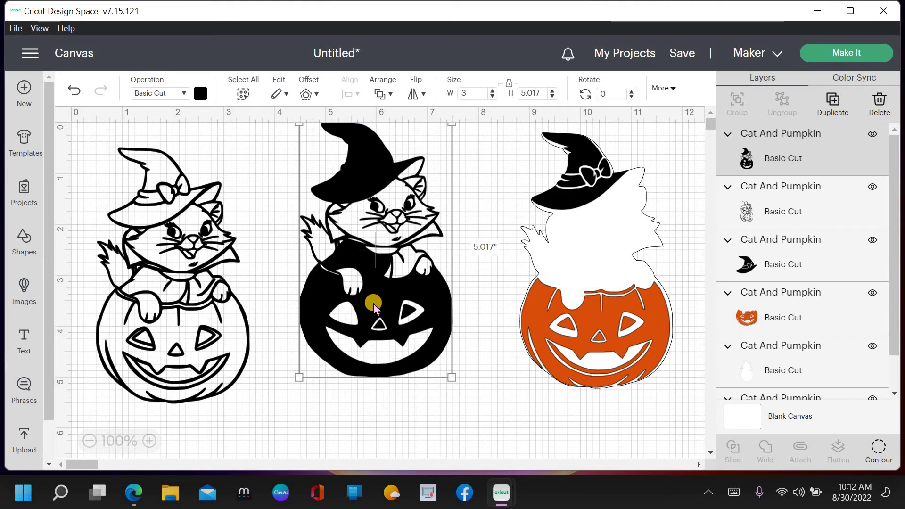
pyautogui.click(889, 454)
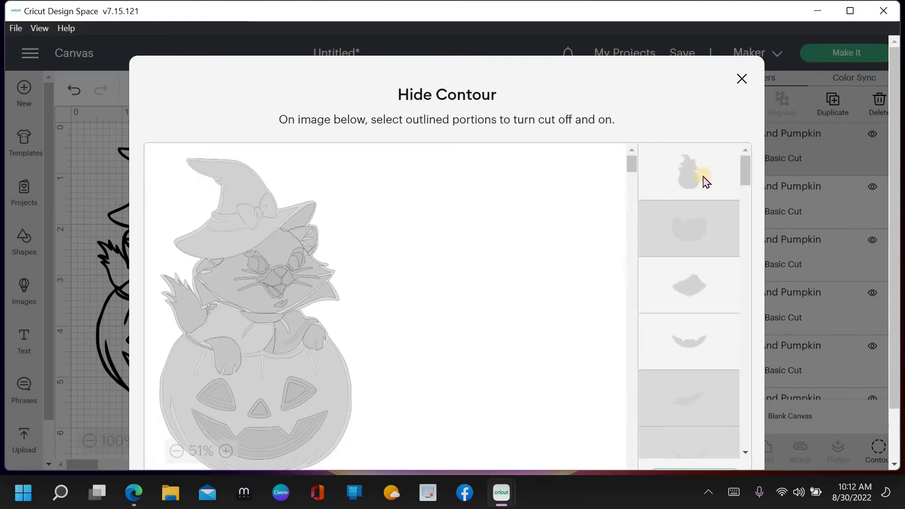
pyautogui.click(703, 182)
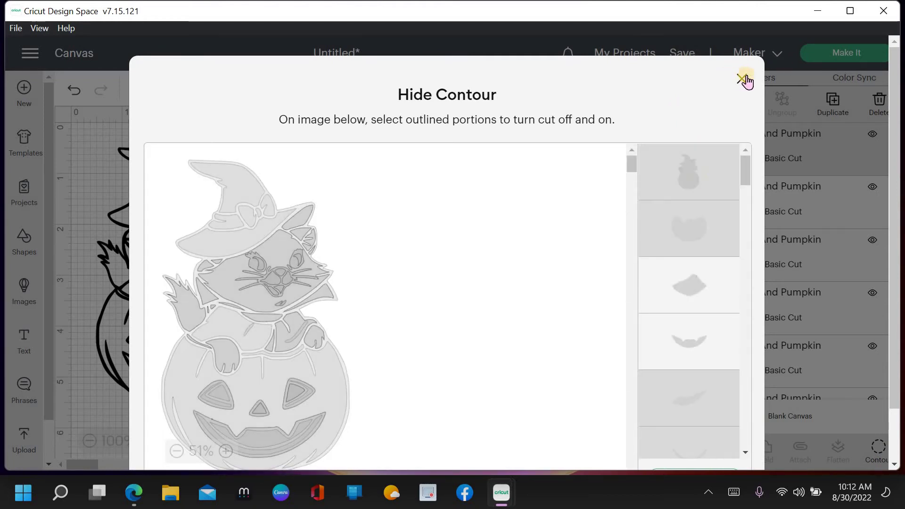
pyautogui.click(743, 79)
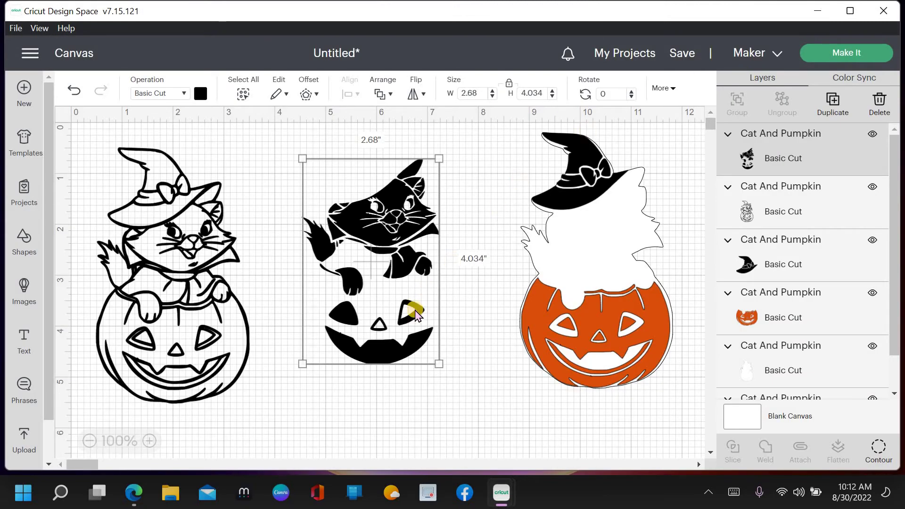
# Step: Open the contour editor for the black cat and pumpkin-face piece at its pumpkin face
pyautogui.click(879, 450)
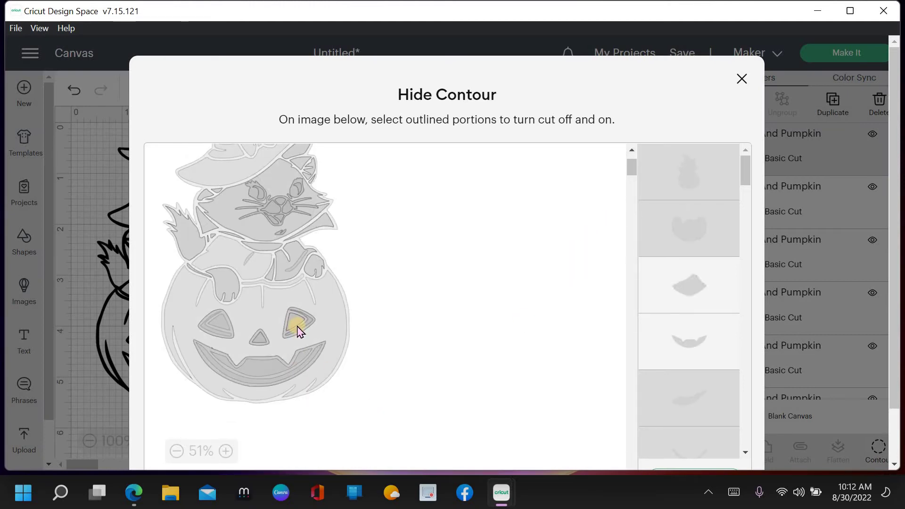
# Step: Turn off the cut contour inside the pumpkin's right eye and close the Hide Contour dialog
pyautogui.click(292, 324)
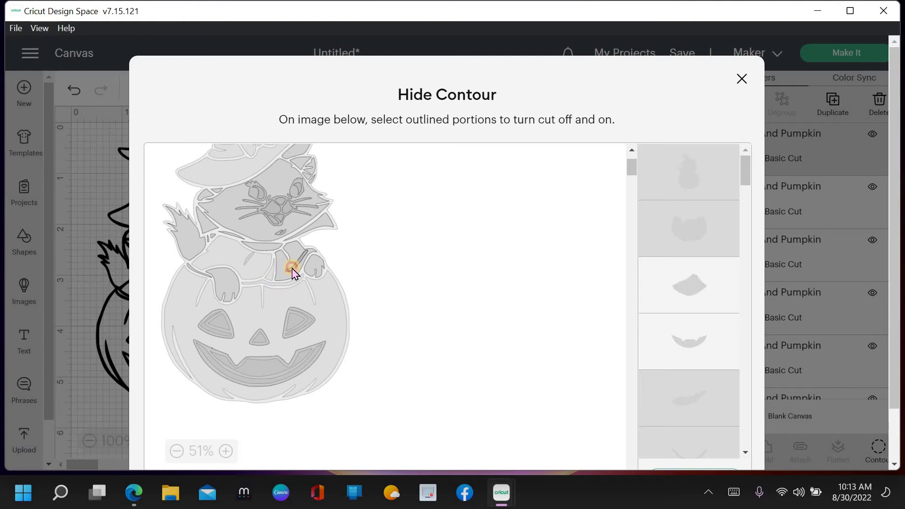
pyautogui.click(744, 79)
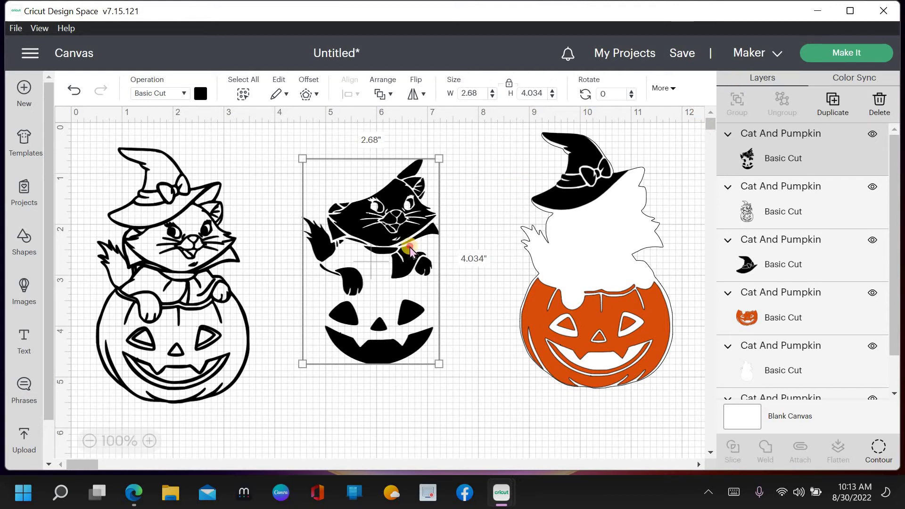
# Step: Reopen the contour settings for the black cat layer and hide the pumpkin's mouth contour
pyautogui.click(885, 456)
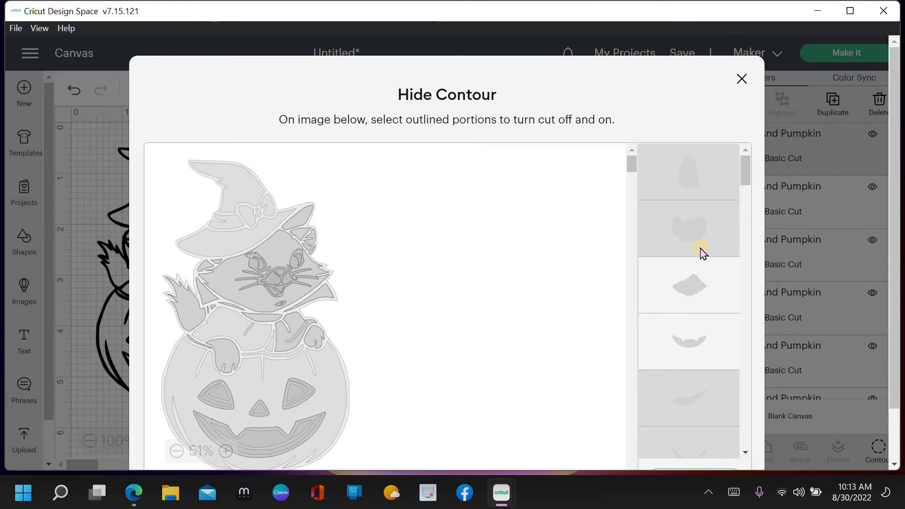
pyautogui.scroll(-4, 703, 254)
pyautogui.scroll(3, 707, 254)
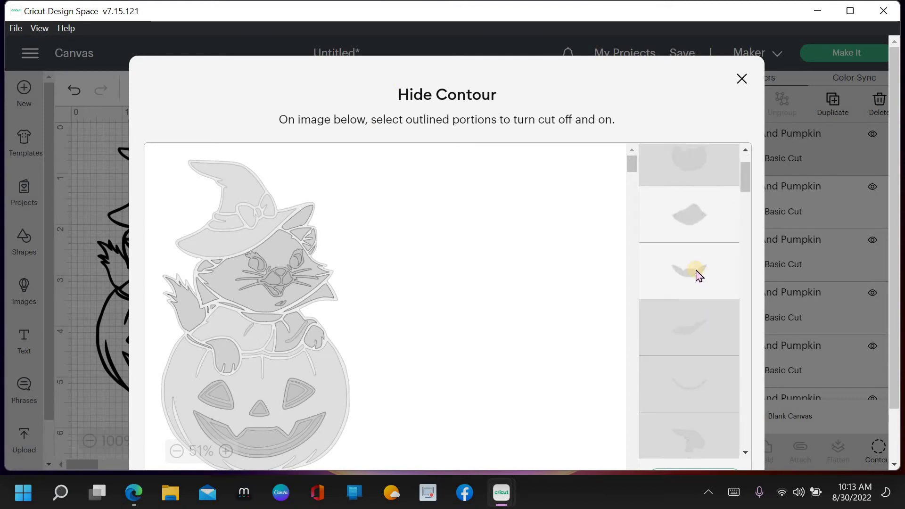
pyautogui.click(698, 275)
# Step: Hide the cat's cape piece and the narrow tapered piece that follows it among the contours
pyautogui.scroll(-3, 696, 274)
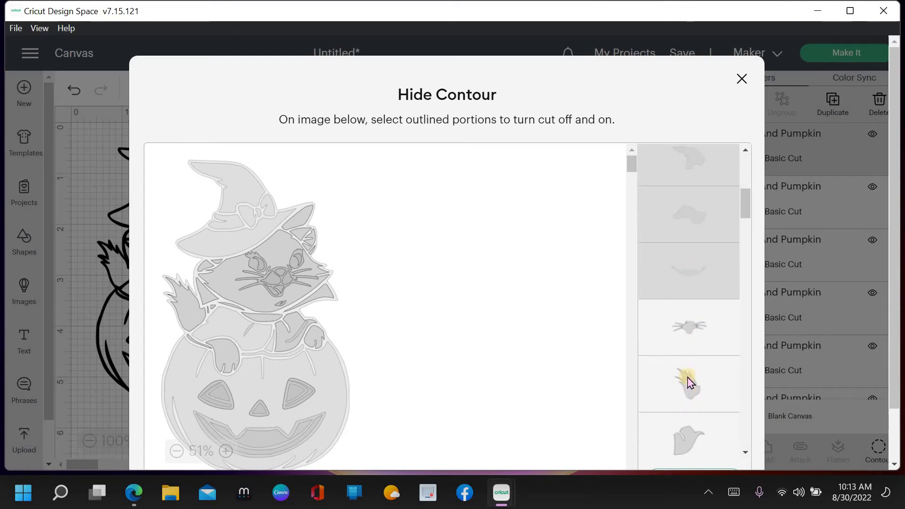
pyautogui.scroll(-1, 690, 381)
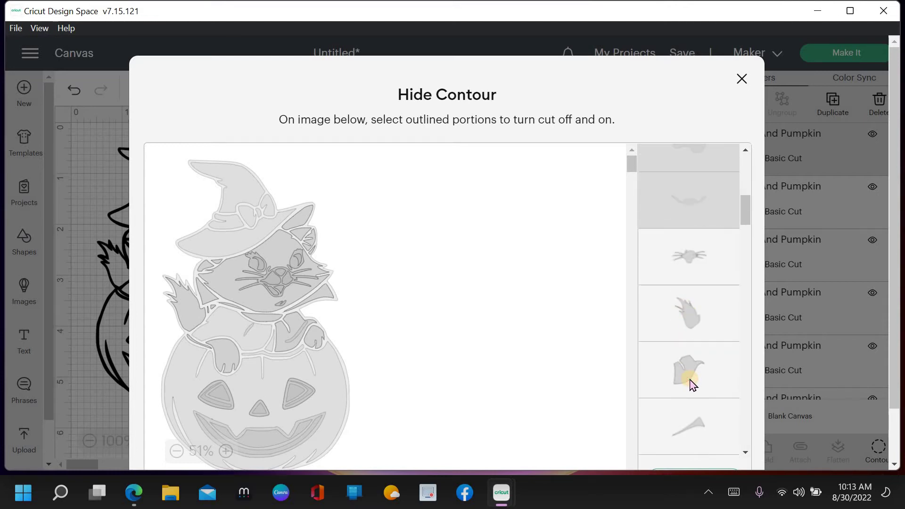
pyautogui.click(691, 384)
pyautogui.scroll(-1, 690, 381)
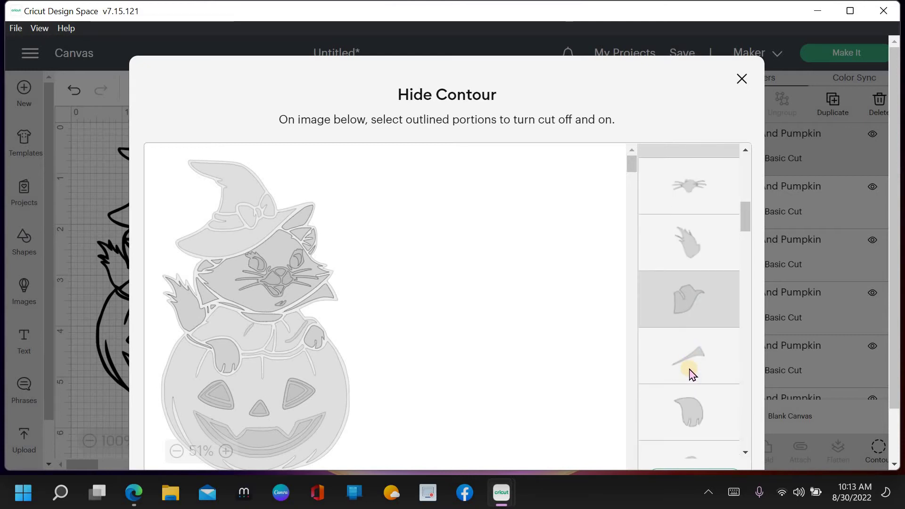
pyautogui.click(693, 361)
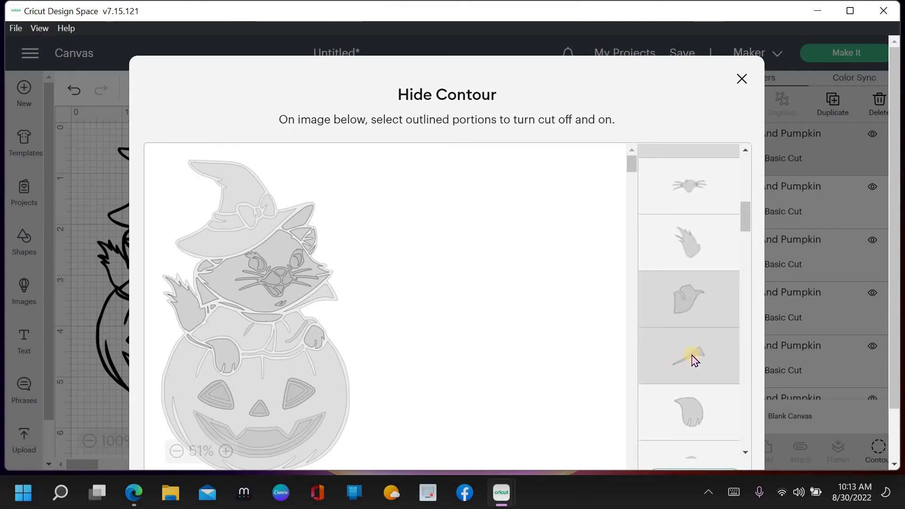
# Step: Hide the two rounded triangular contours that form the pumpkin's eyes
pyautogui.scroll(-1, 693, 361)
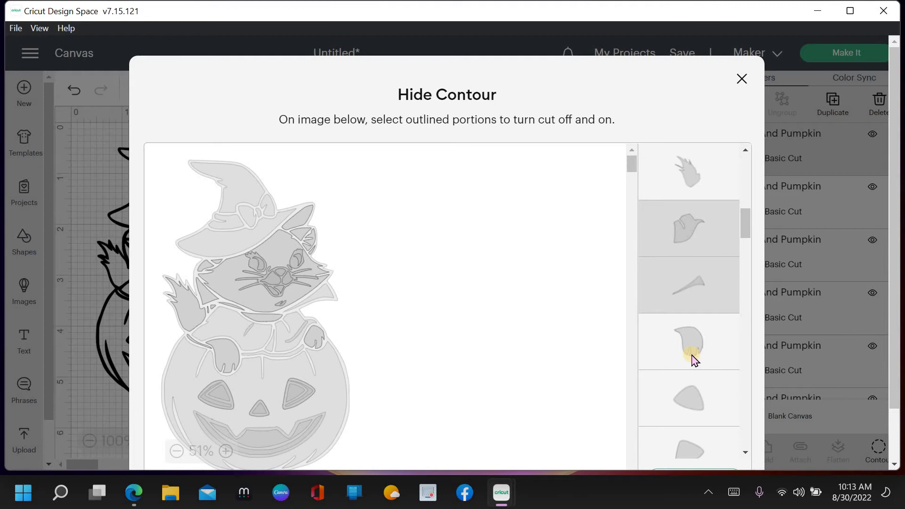
pyautogui.scroll(-1, 697, 362)
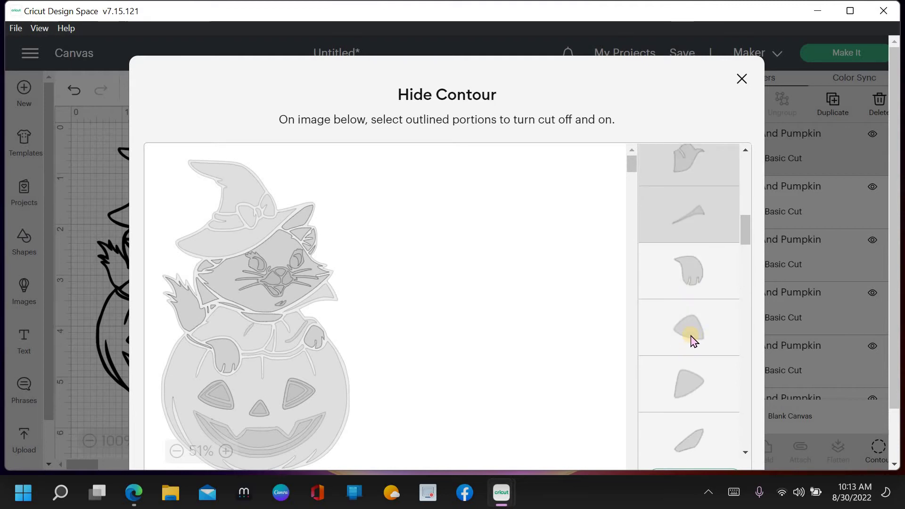
pyautogui.click(691, 336)
pyautogui.click(699, 349)
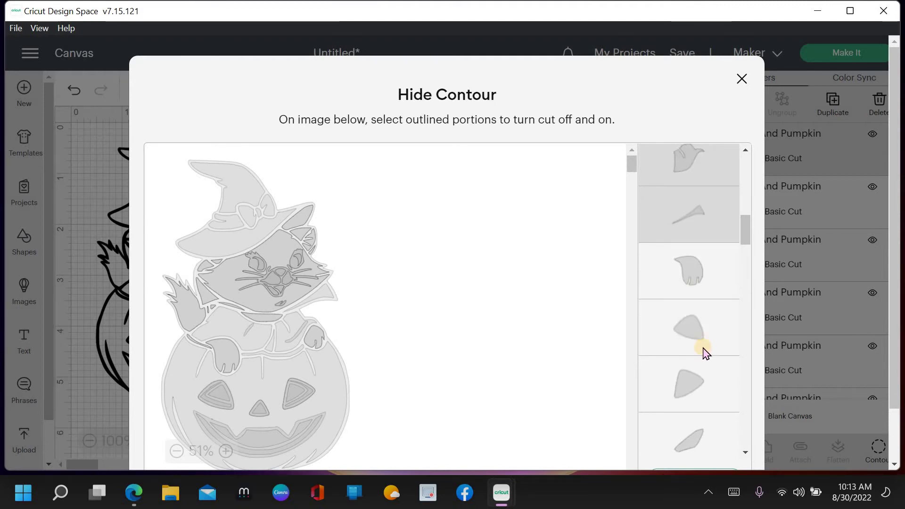
pyautogui.scroll(-1, 700, 348)
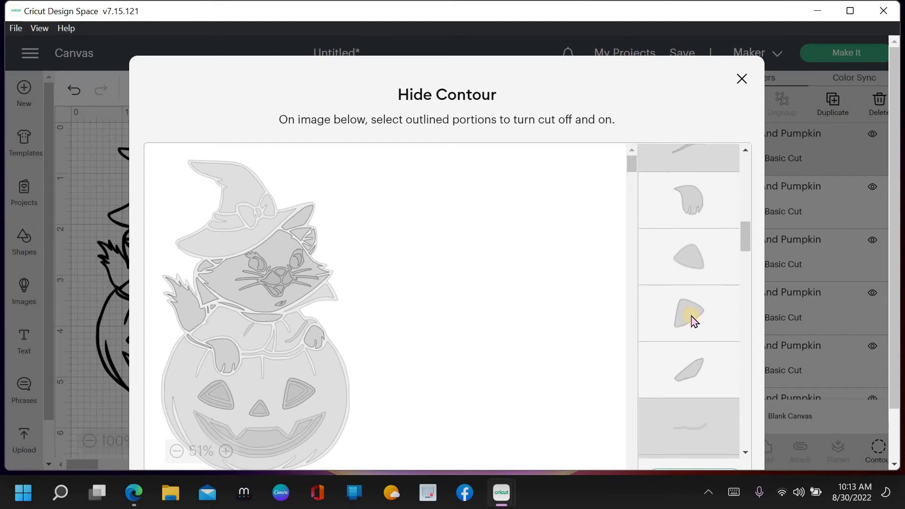
pyautogui.click(694, 320)
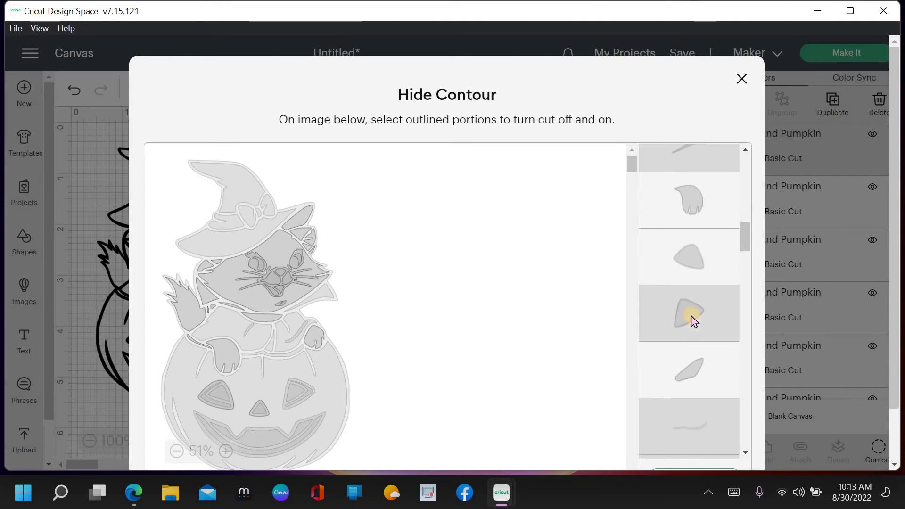
pyautogui.click(692, 320)
pyautogui.click(693, 320)
pyautogui.click(693, 267)
# Step: Toggle the slanted contour at the cat's ear to identify it and leave it hidden
pyautogui.click(698, 377)
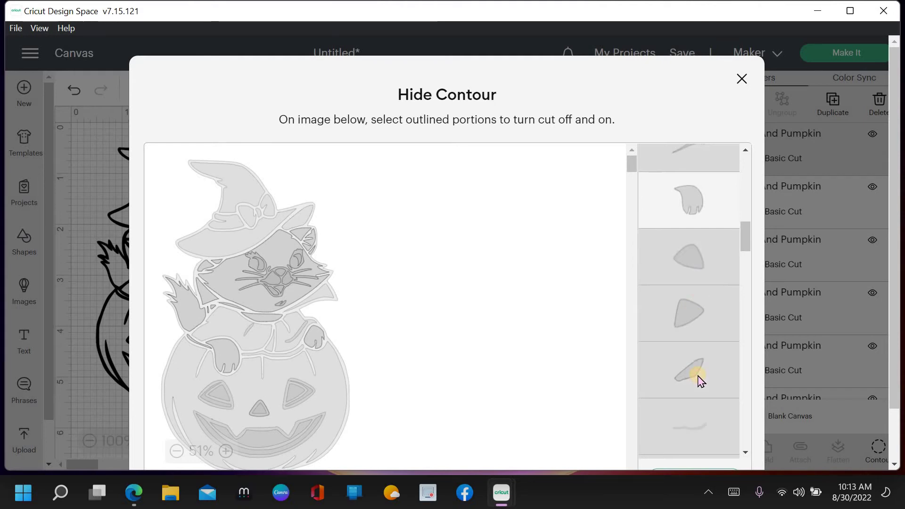
pyautogui.click(699, 376)
pyautogui.click(698, 377)
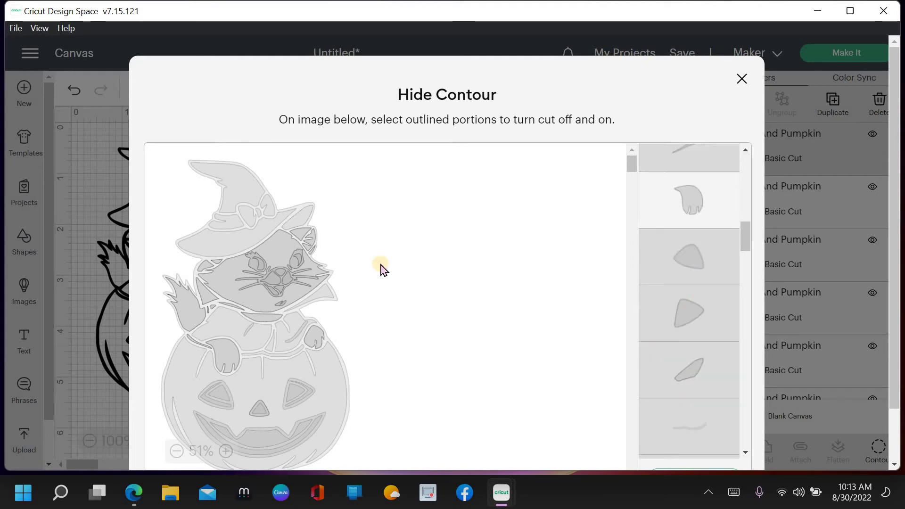
pyautogui.click(708, 375)
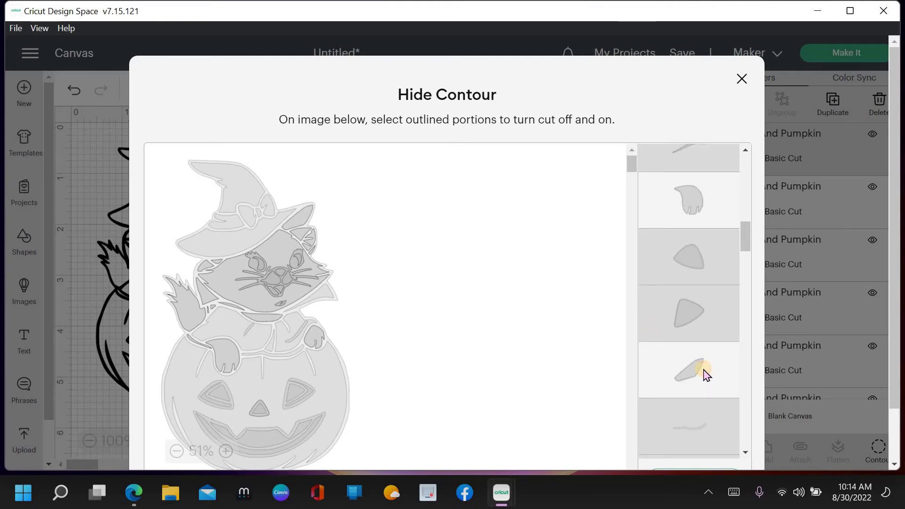
pyautogui.click(706, 374)
pyautogui.click(706, 374)
pyautogui.click(708, 376)
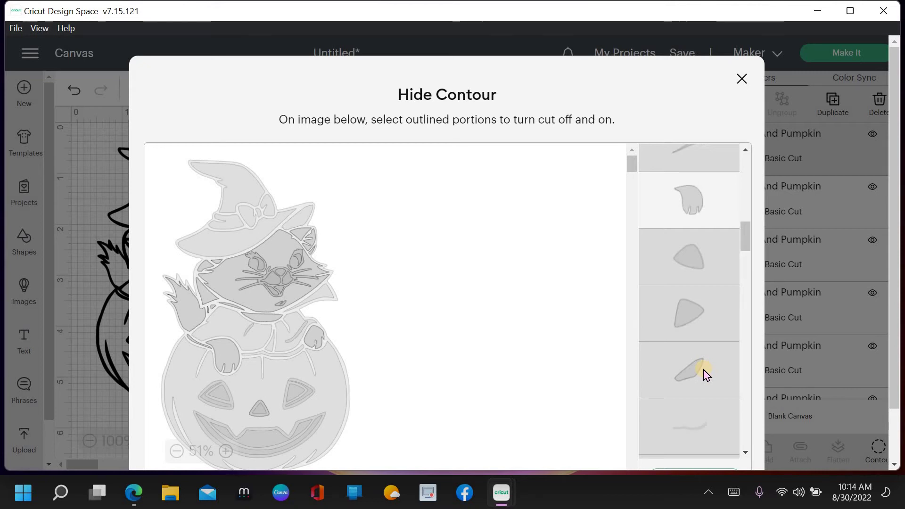
pyautogui.scroll(-1, 705, 372)
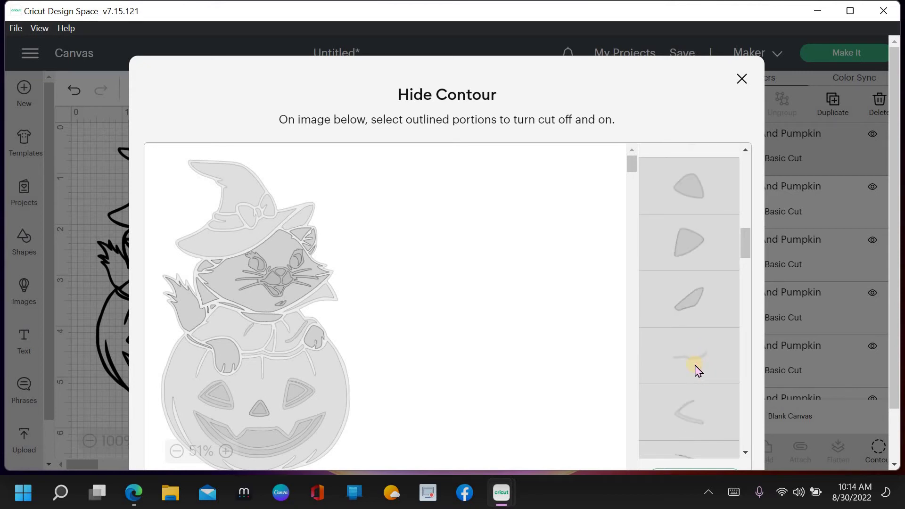
pyautogui.click(699, 371)
pyautogui.click(698, 371)
# Step: Hide the flat crescent contour at the cat's collar and the thin curved strip contour
pyautogui.scroll(-2, 698, 371)
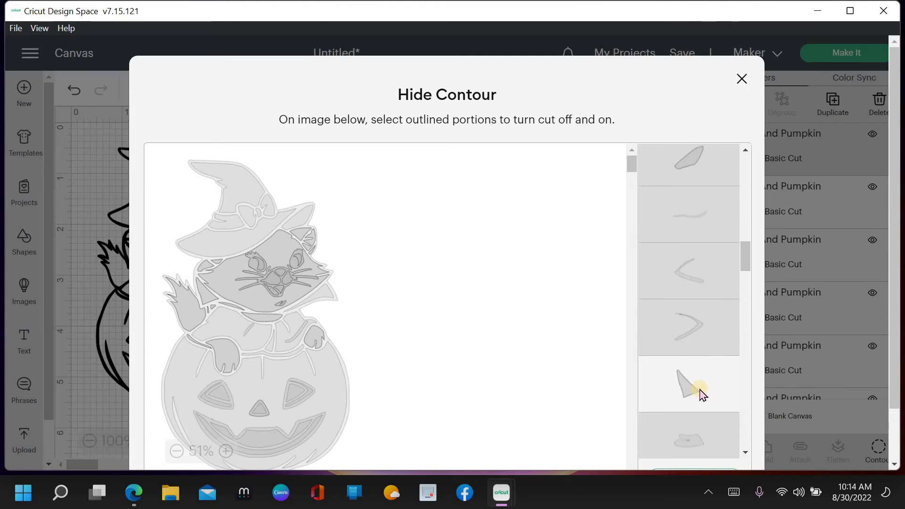
pyautogui.scroll(-1, 703, 394)
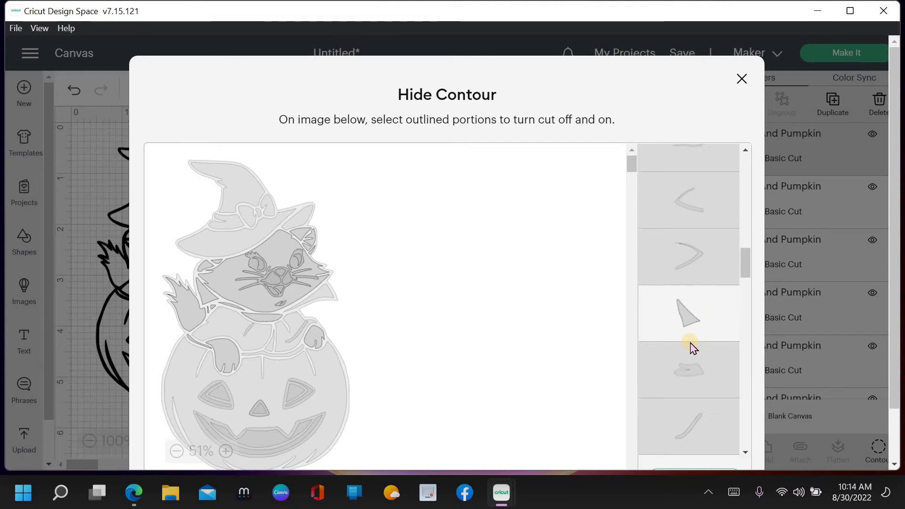
pyautogui.scroll(-2, 693, 349)
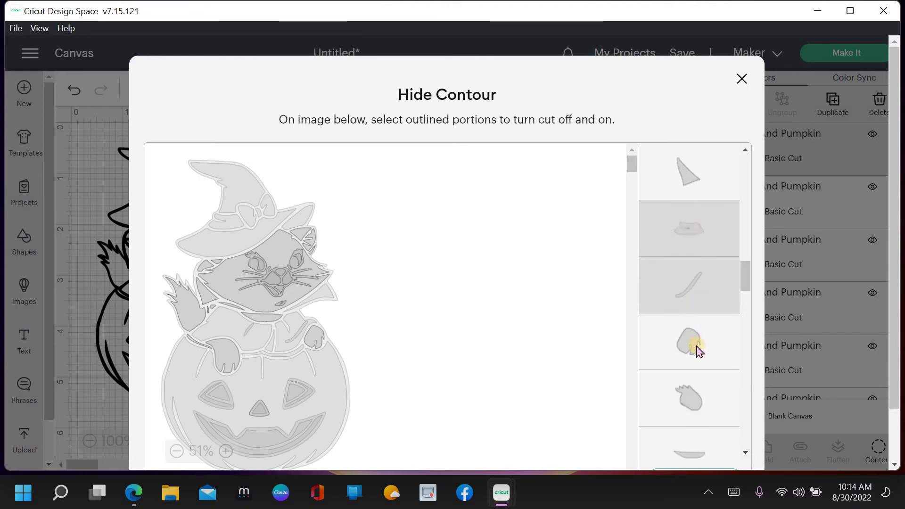
pyautogui.scroll(-2, 698, 351)
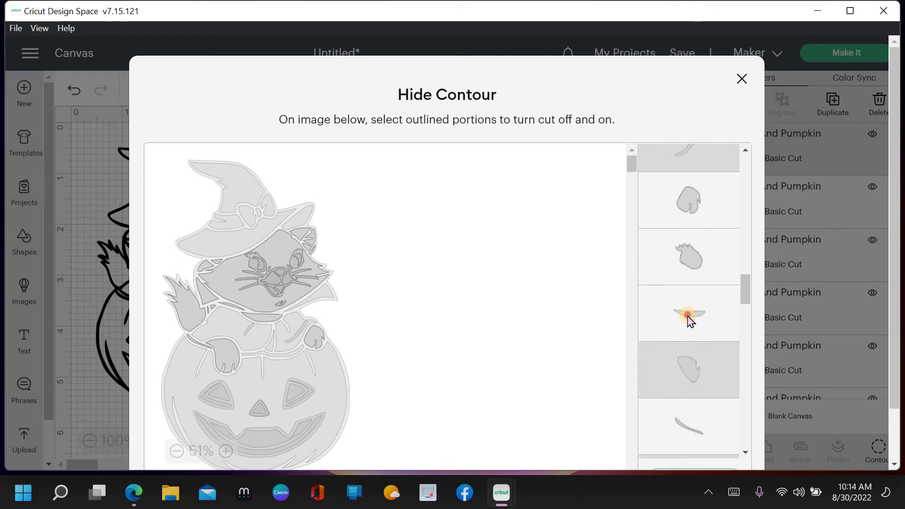
pyautogui.click(688, 318)
pyautogui.click(689, 320)
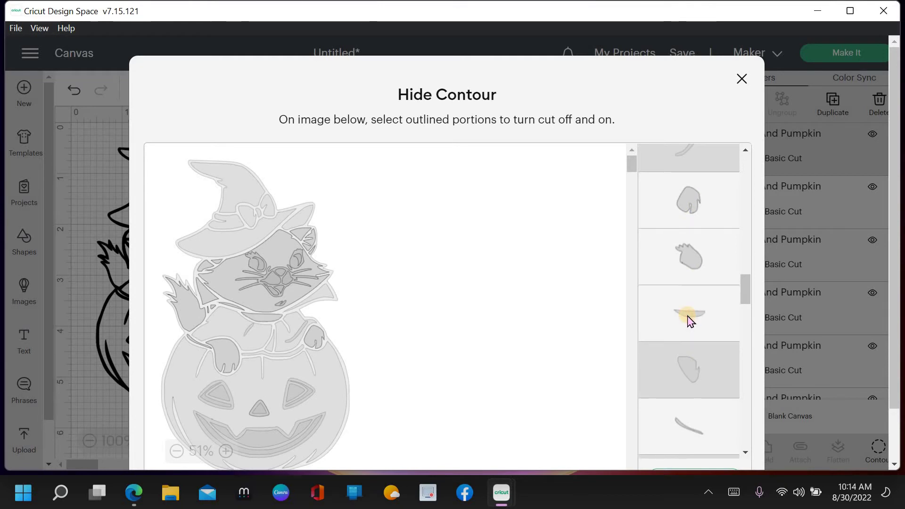
pyautogui.click(688, 320)
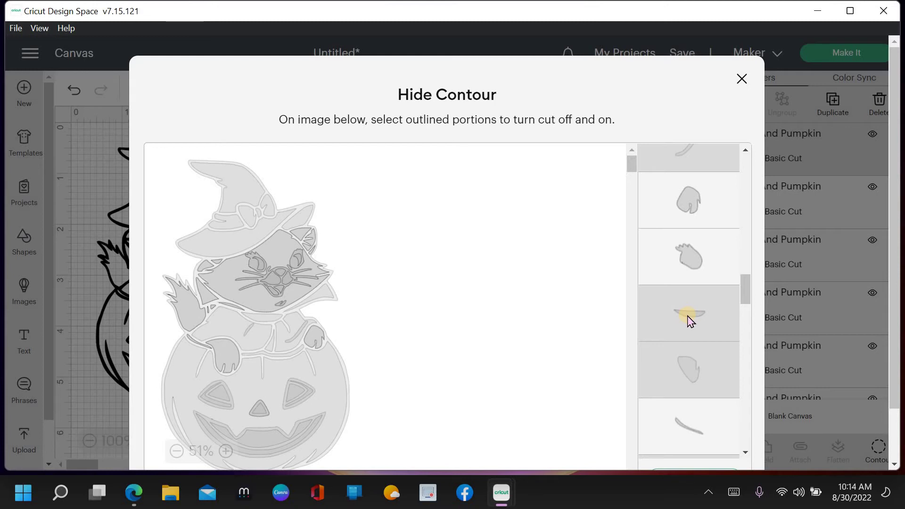
pyautogui.scroll(-1, 689, 319)
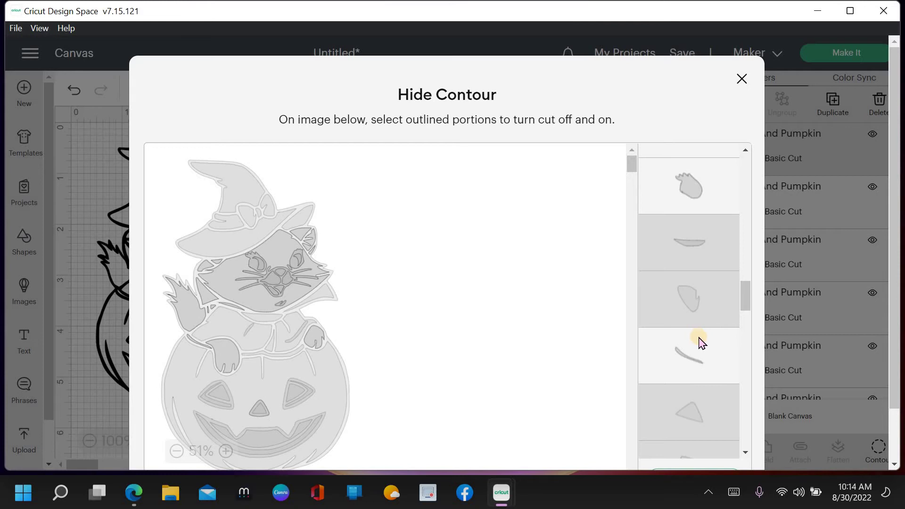
pyautogui.click(685, 361)
# Step: Hide the small rounded triangle contour that forms the pumpkin's nose
pyautogui.scroll(-1, 689, 353)
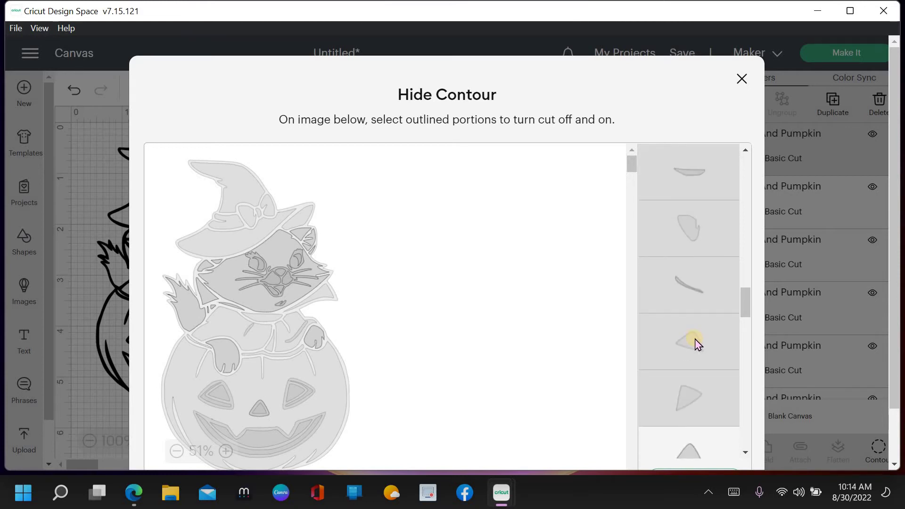
pyautogui.scroll(-1, 695, 358)
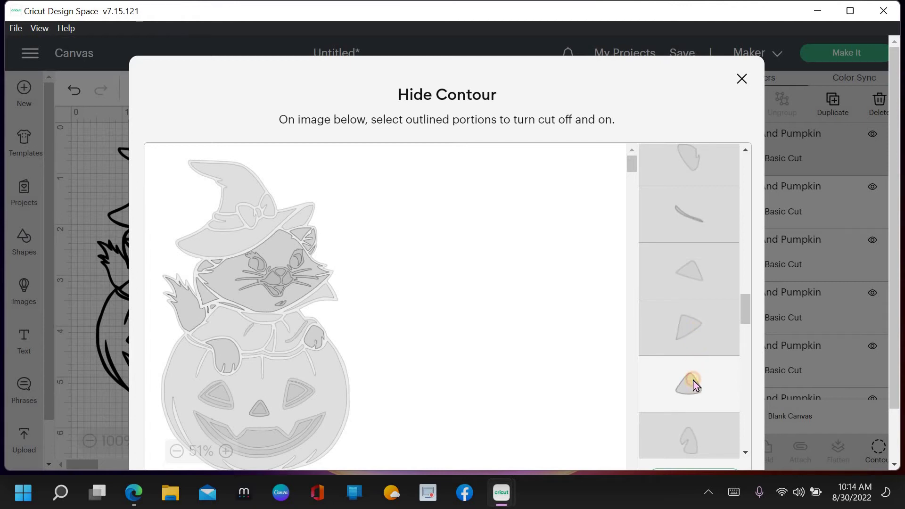
pyautogui.click(694, 385)
pyautogui.click(694, 385)
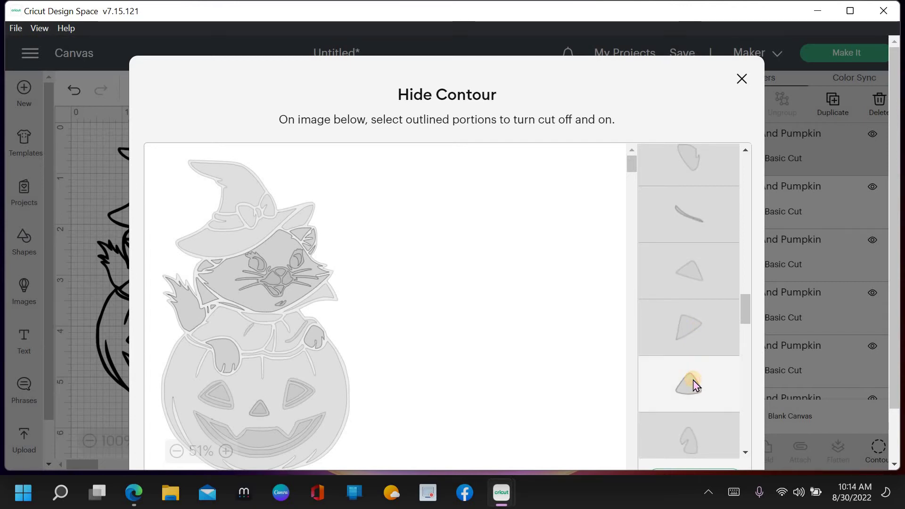
pyautogui.click(694, 384)
pyautogui.scroll(-2, 695, 375)
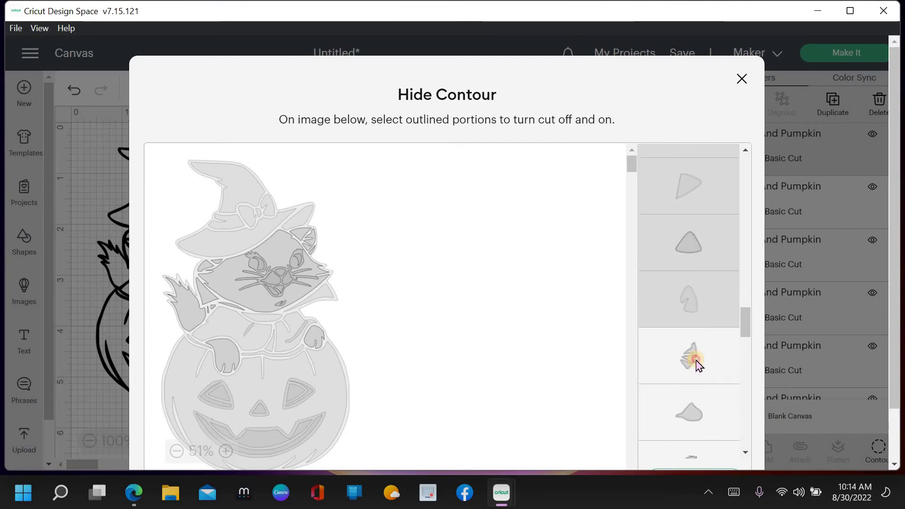
pyautogui.click(698, 366)
pyautogui.click(697, 366)
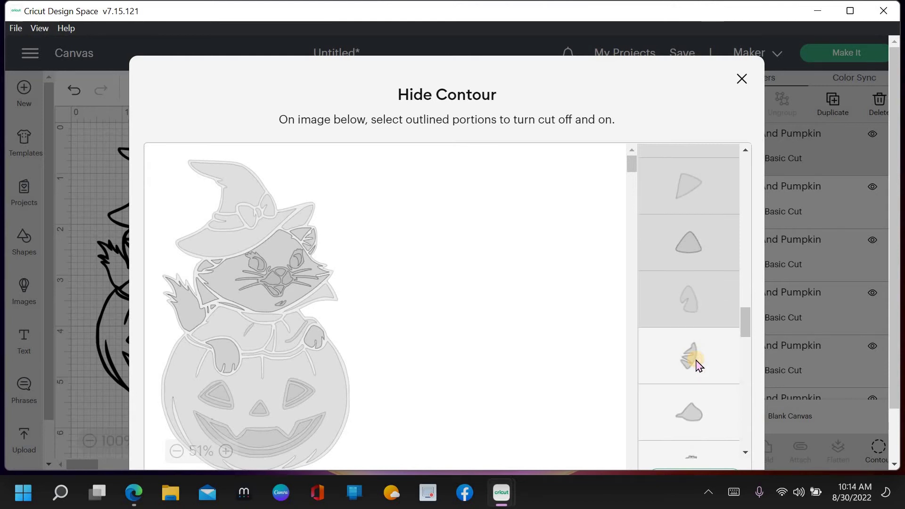
# Step: Hide the small corner-shaped wedge contour near the end of the contour list
pyautogui.scroll(-3, 697, 365)
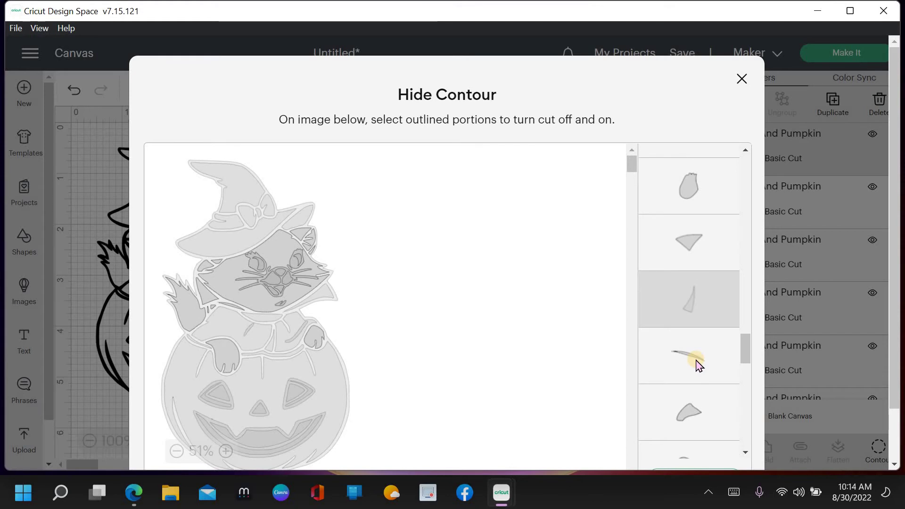
pyautogui.scroll(-4, 697, 366)
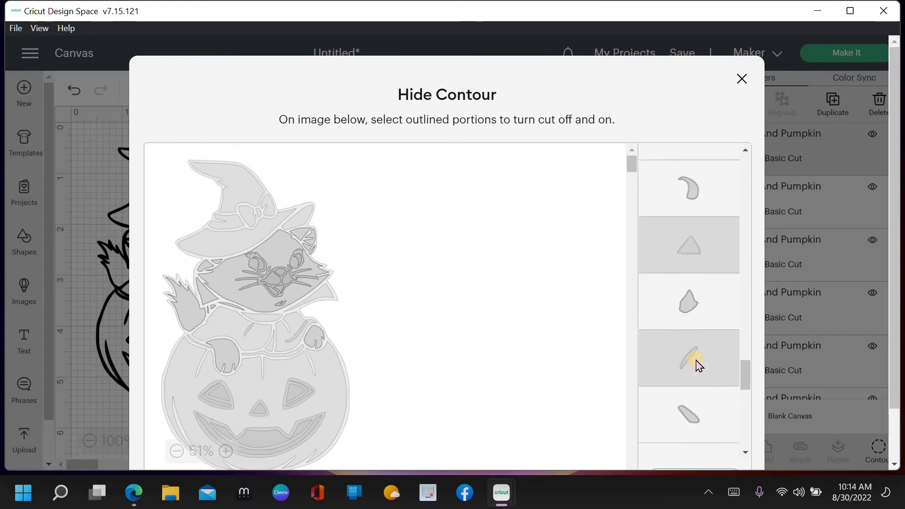
pyautogui.scroll(-3, 697, 365)
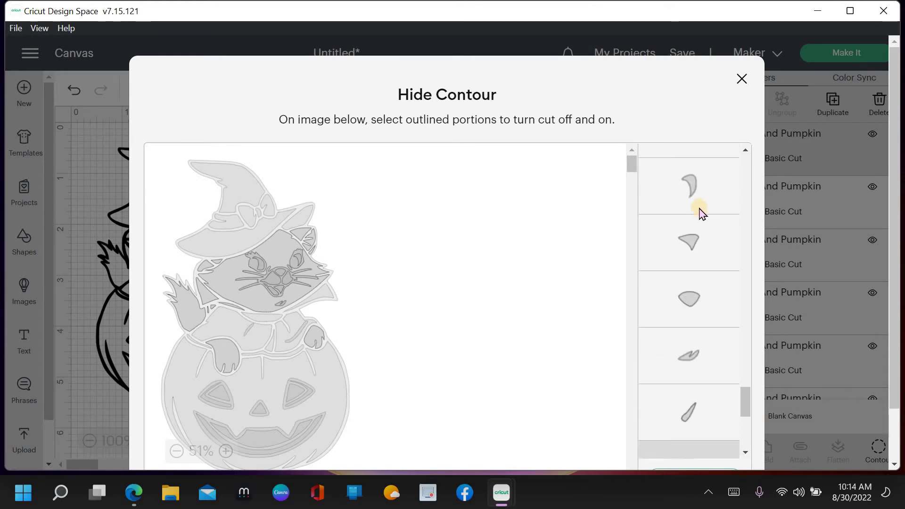
pyautogui.scroll(-5, 712, 366)
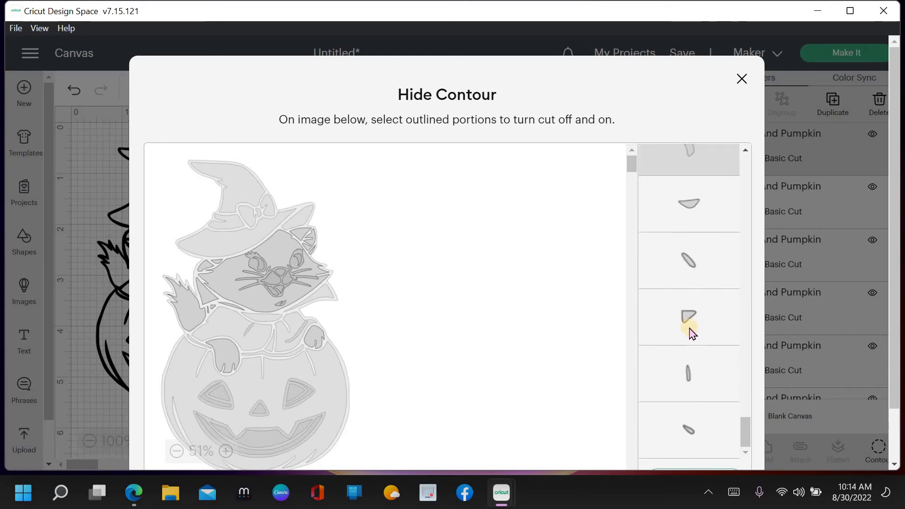
pyautogui.click(691, 326)
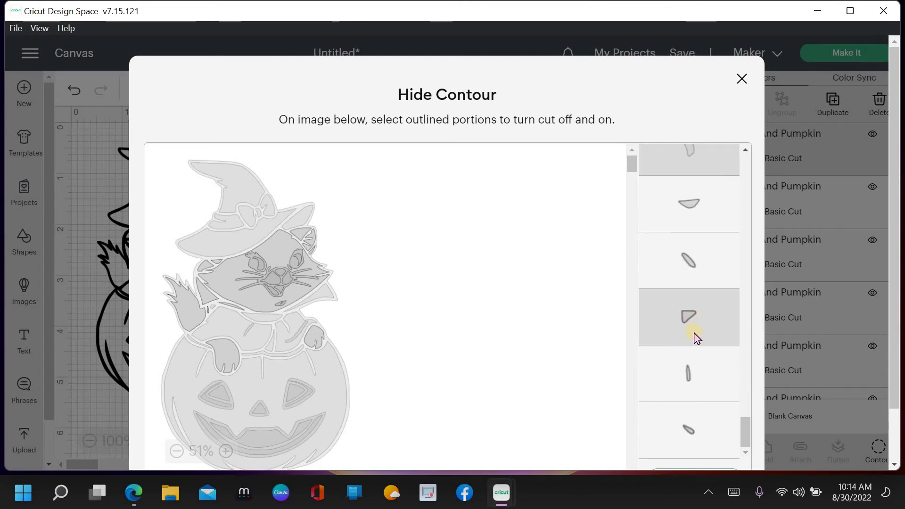
# Step: Toggle the small oval contour at the list's end to identify it, leaving it shown, and hide the thin upright sliver contour above it
pyautogui.click(689, 433)
pyautogui.click(690, 434)
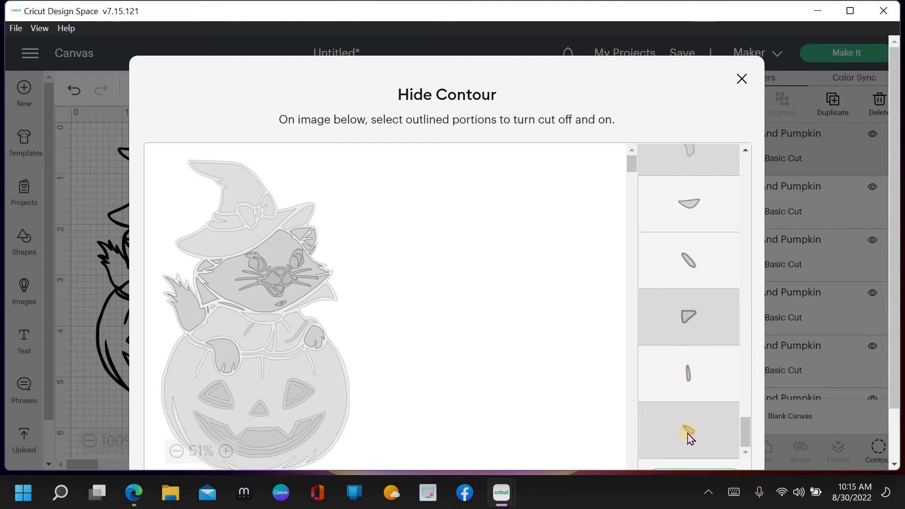
pyautogui.click(690, 434)
pyautogui.scroll(-1, 689, 406)
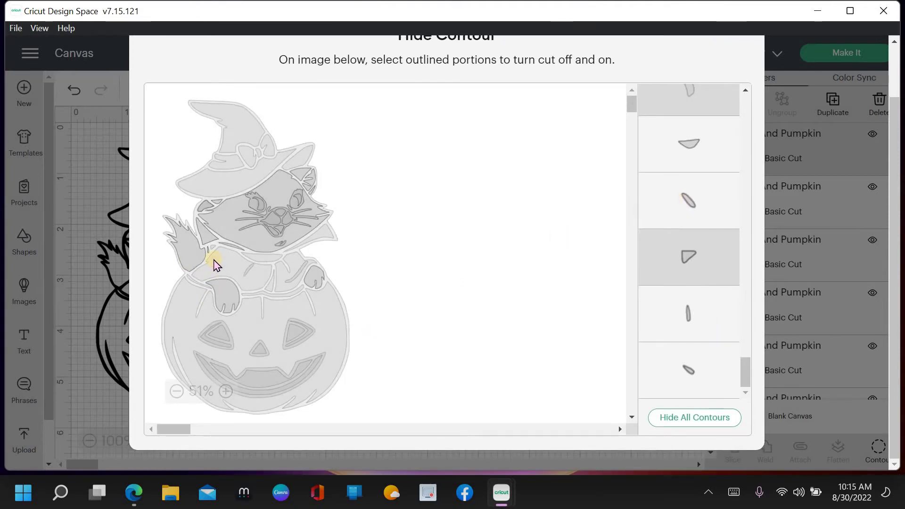
pyautogui.click(212, 313)
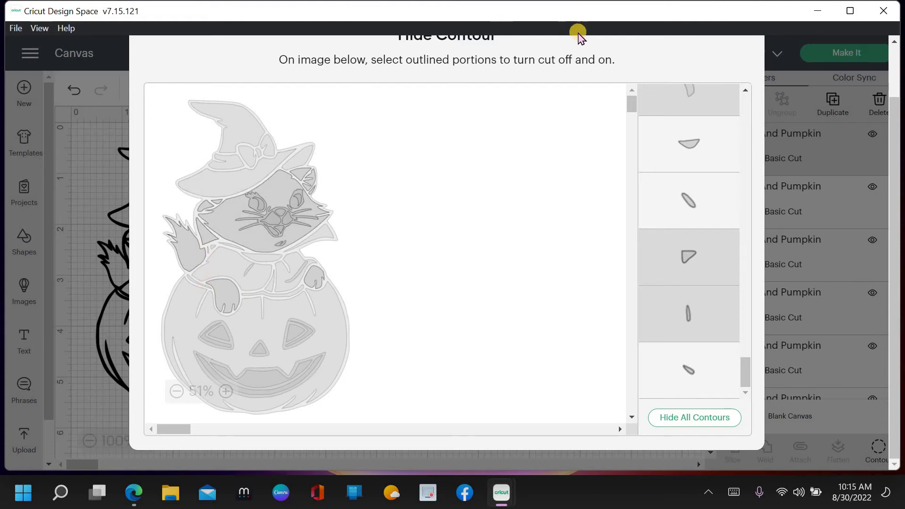
pyautogui.scroll(2, 745, 78)
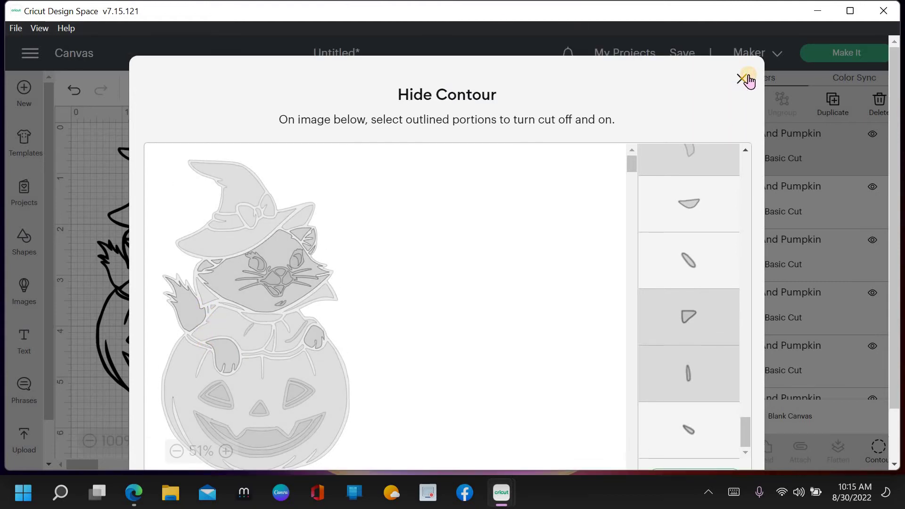
pyautogui.click(743, 79)
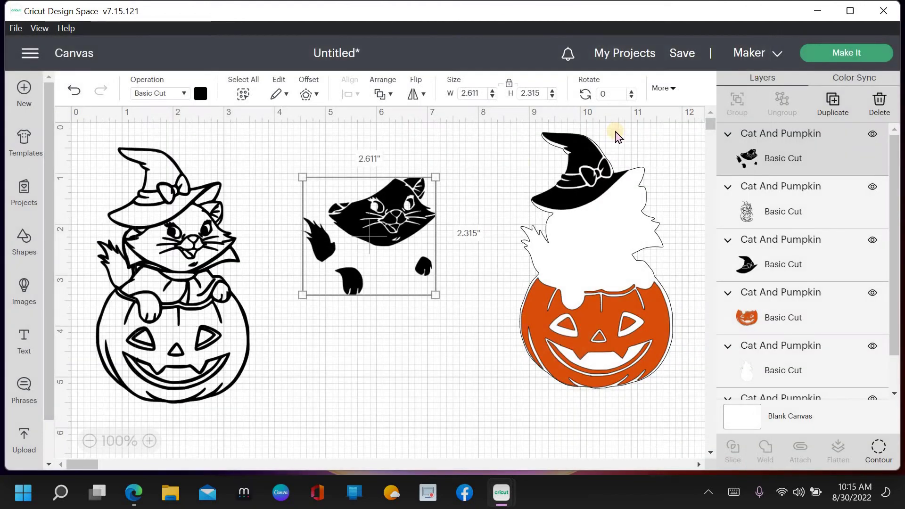
# Step: Place the black cat face, tail and paws over the white cat area of the layered pumpkin image
pyautogui.click(404, 222)
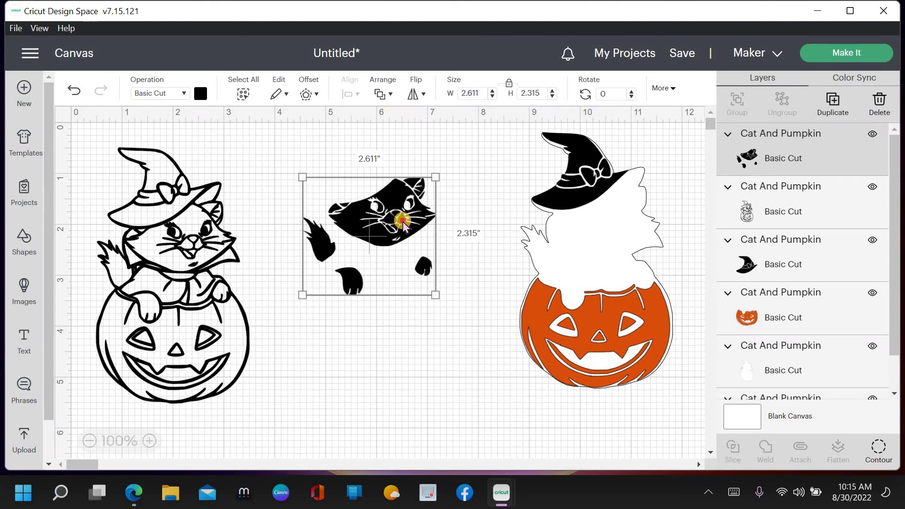
pyautogui.moveTo(403, 223); pyautogui.dragTo(623, 230)
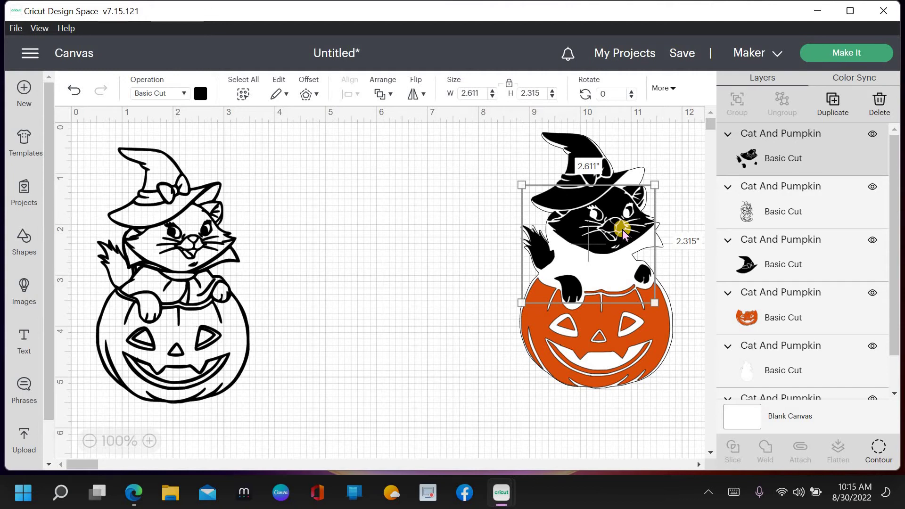
# Step: Duplicate the Cat And Pumpkin outline and place the copy between the original outline and the layered image
pyautogui.click(194, 302)
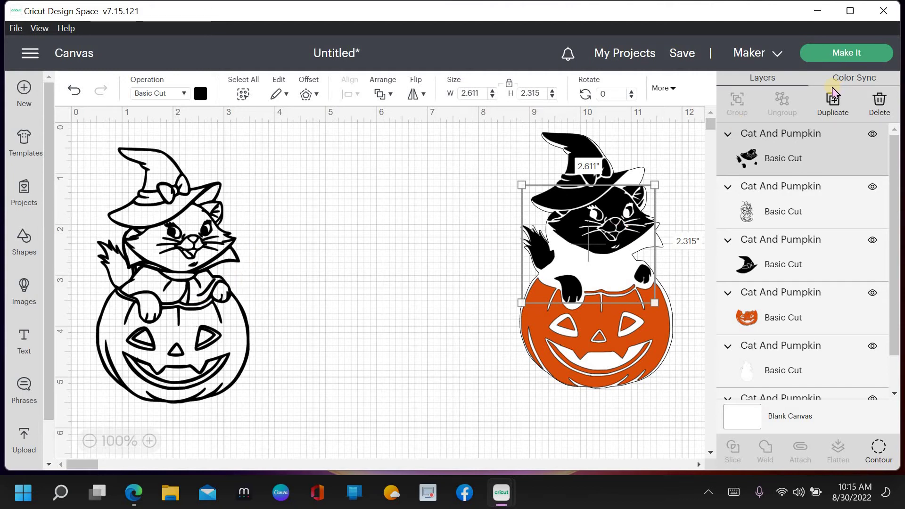
pyautogui.click(832, 107)
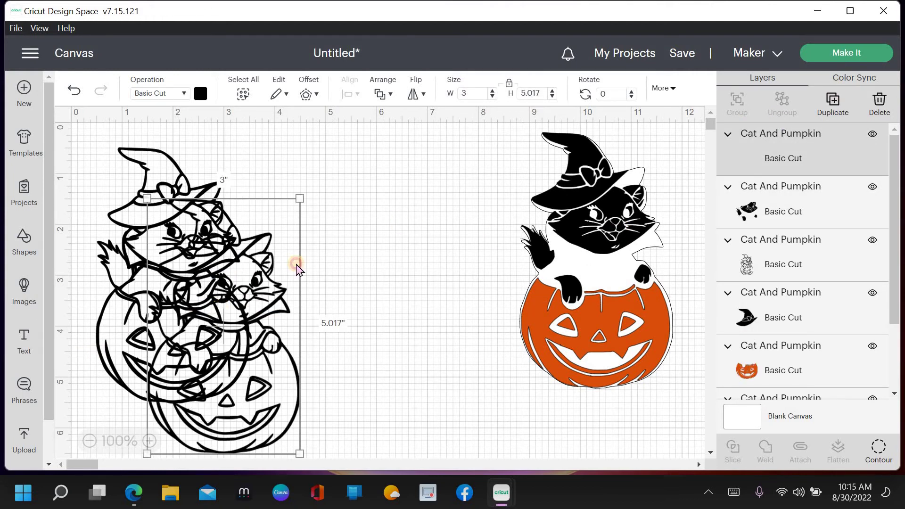
pyautogui.moveTo(295, 262); pyautogui.dragTo(398, 245)
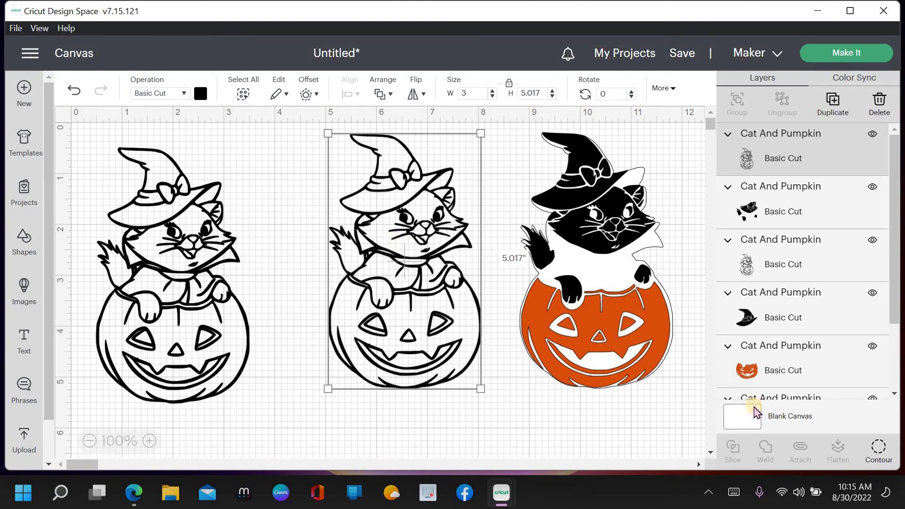
# Step: Hide all contours of the duplicated Cat And Pumpkin outline
pyautogui.click(883, 455)
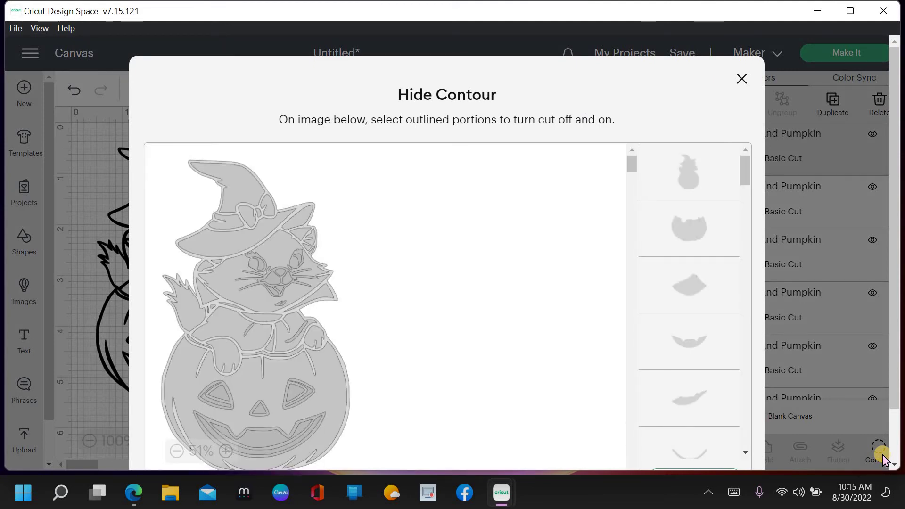
pyautogui.moveTo(745, 170); pyautogui.dragTo(752, 226)
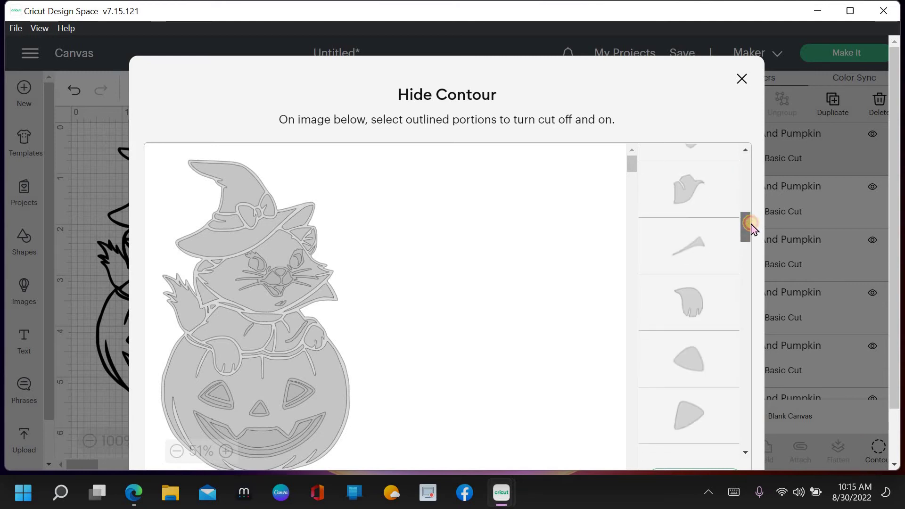
pyautogui.scroll(-5, 718, 370)
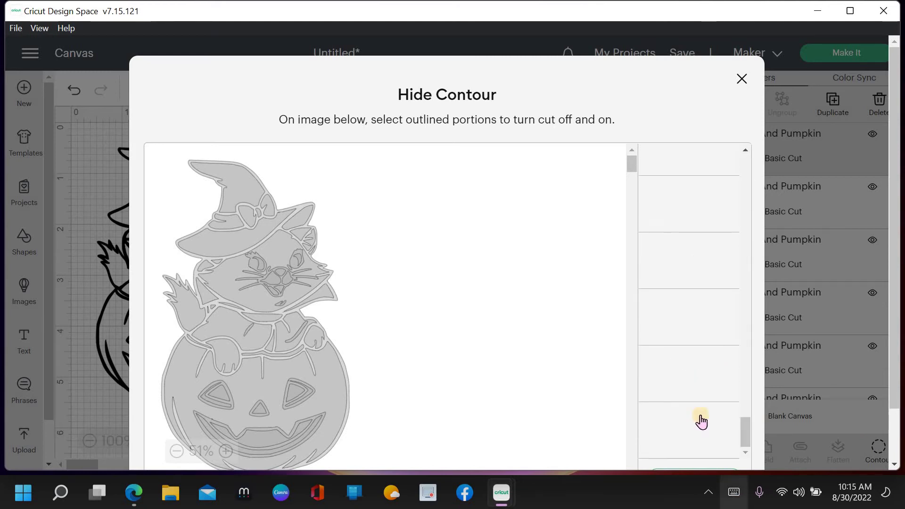
pyautogui.click(701, 421)
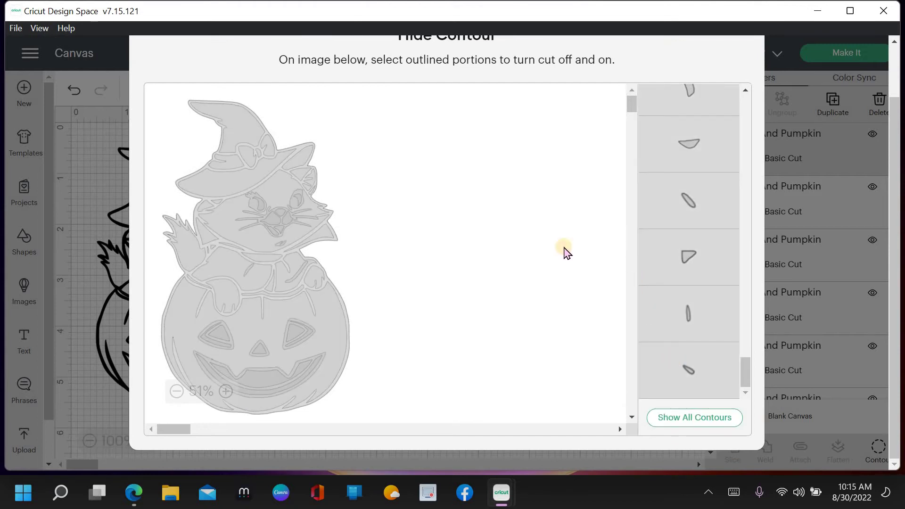
# Step: Restore the collar points, neckband and cape body contours of the duplicate, keeping the cape's fold slit hidden
pyautogui.scroll(1, 475, 248)
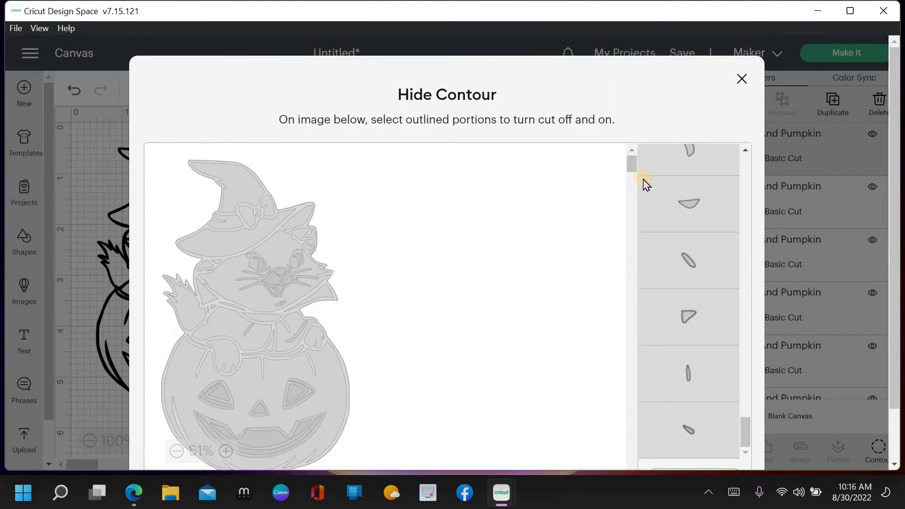
pyautogui.scroll(3, 642, 182)
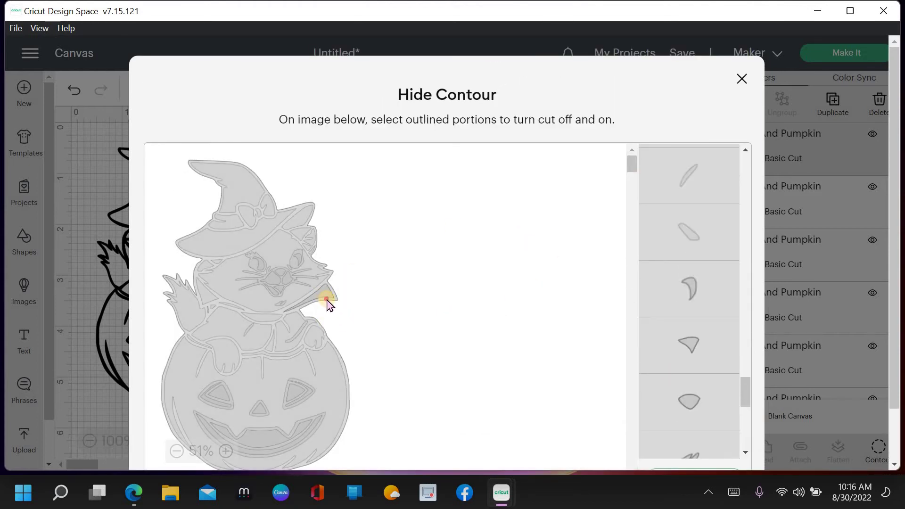
pyautogui.click(319, 304)
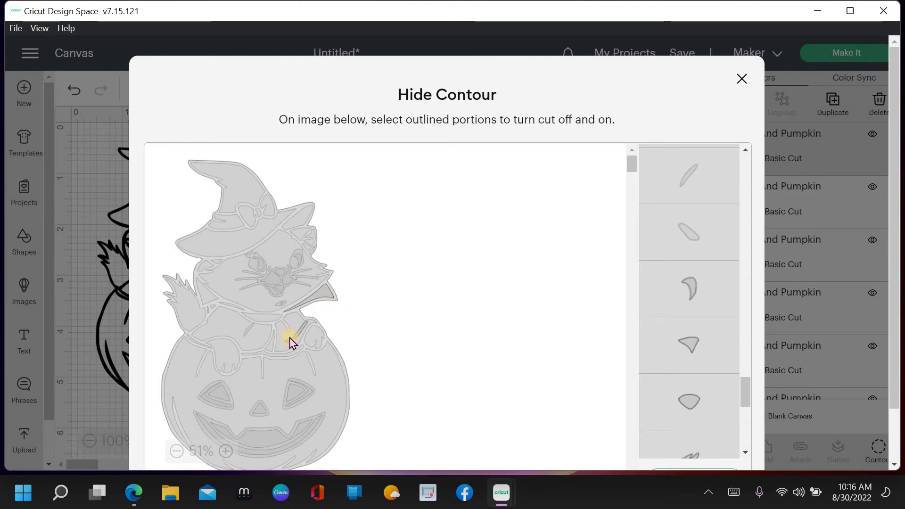
pyautogui.click(282, 333)
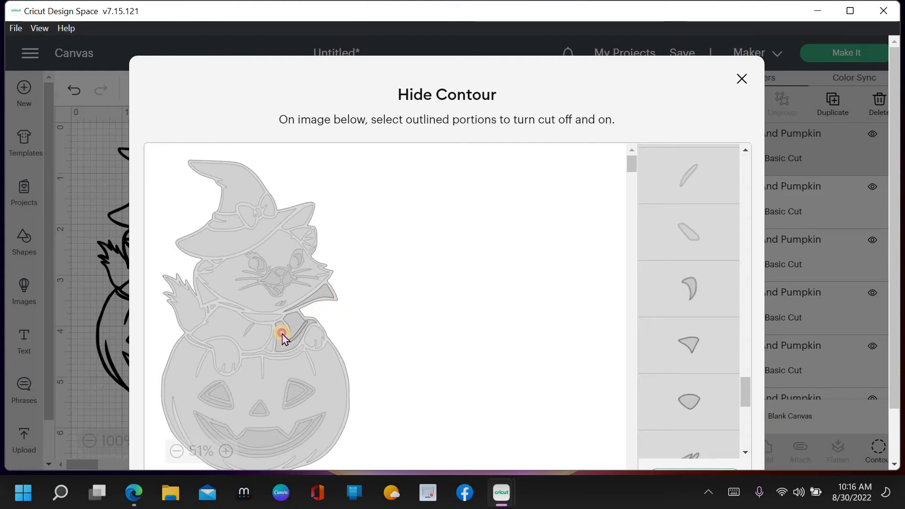
pyautogui.click(250, 333)
pyautogui.click(234, 328)
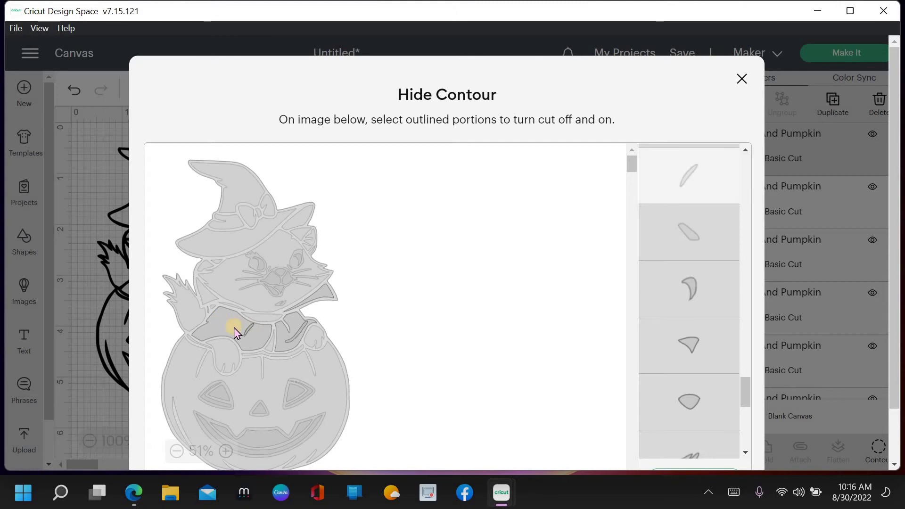
pyautogui.click(269, 318)
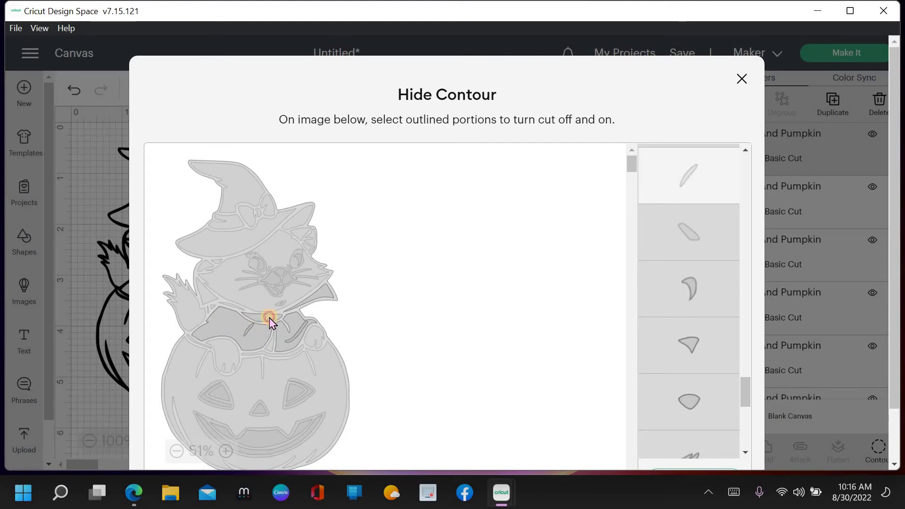
pyautogui.click(203, 303)
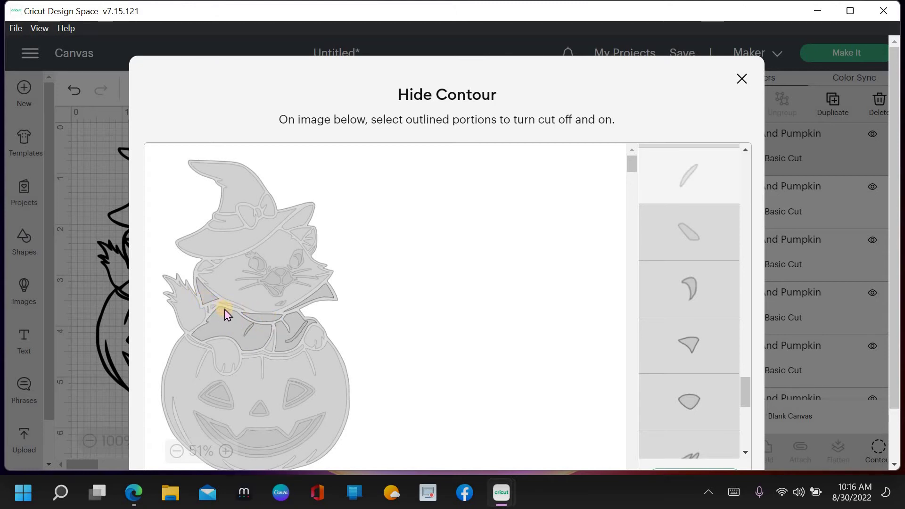
pyautogui.click(223, 311)
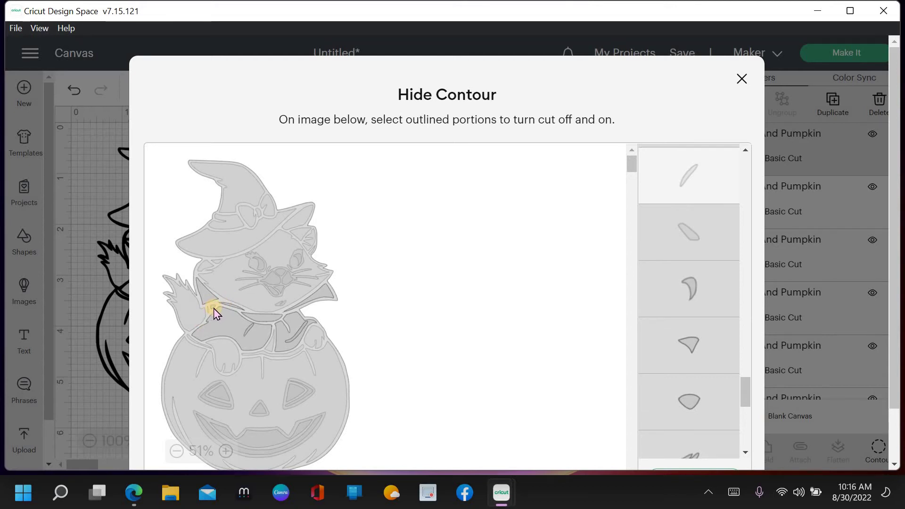
pyautogui.click(251, 330)
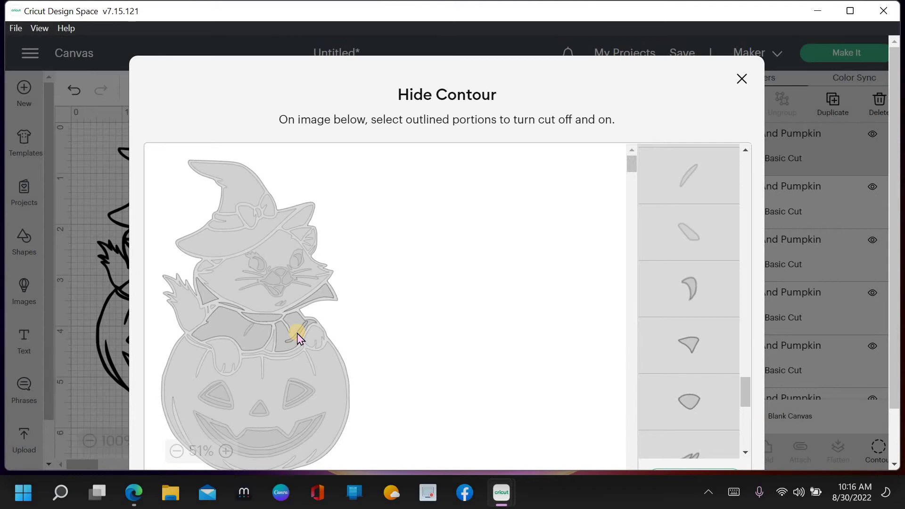
pyautogui.click(738, 87)
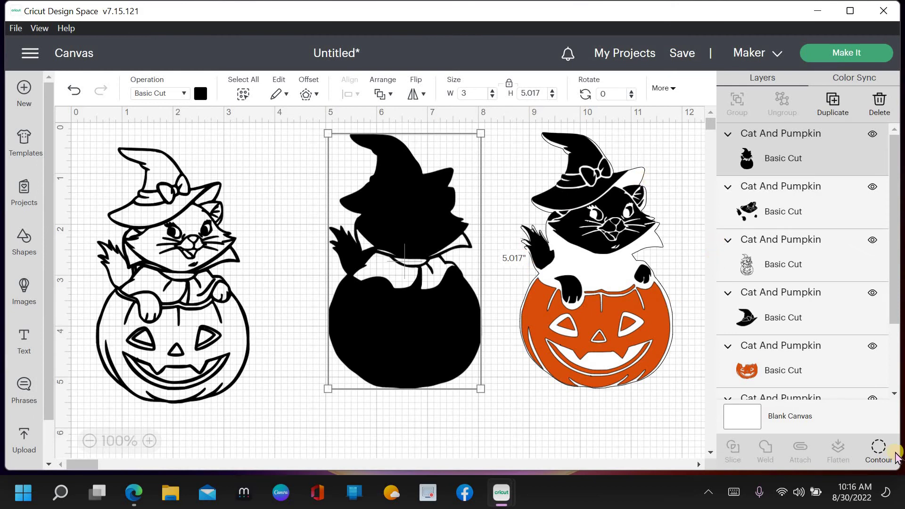
# Step: Reopen contour editing for the duplicate and hide the full outer silhouette of the cat and pumpkin
pyautogui.click(880, 448)
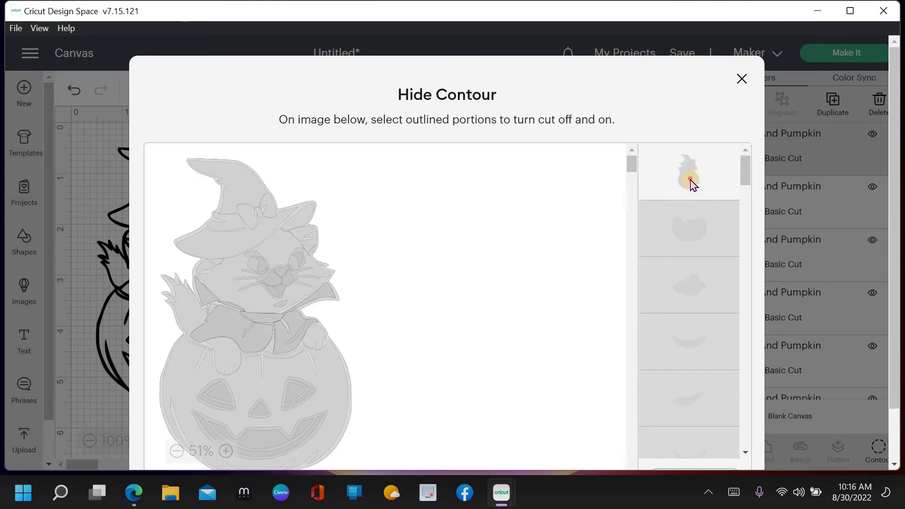
pyautogui.click(691, 184)
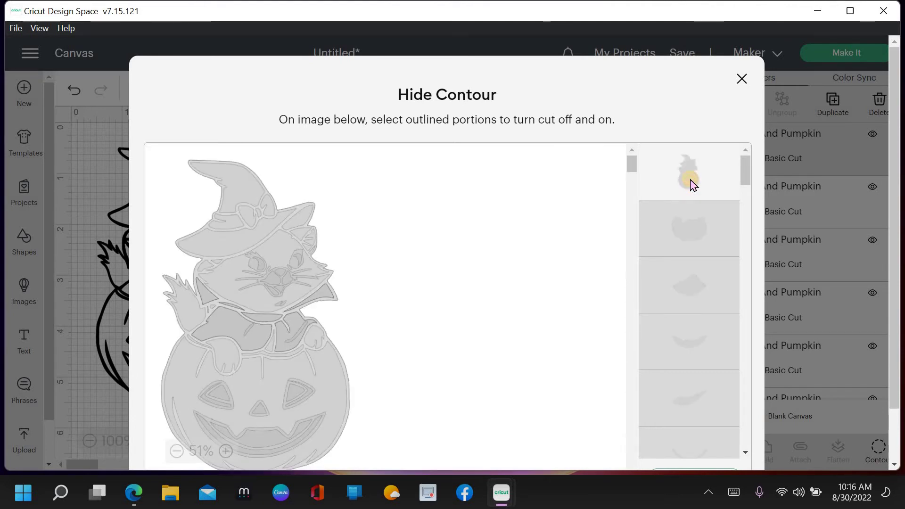
pyautogui.click(743, 78)
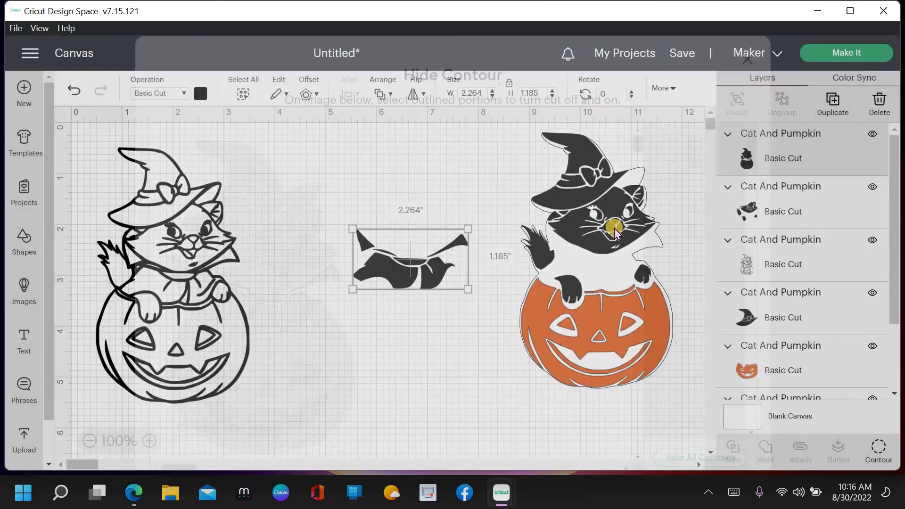
# Step: Place the cape pieces over the cat's body in the layered image and colour them red
pyautogui.moveTo(435, 268); pyautogui.dragTo(622, 267)
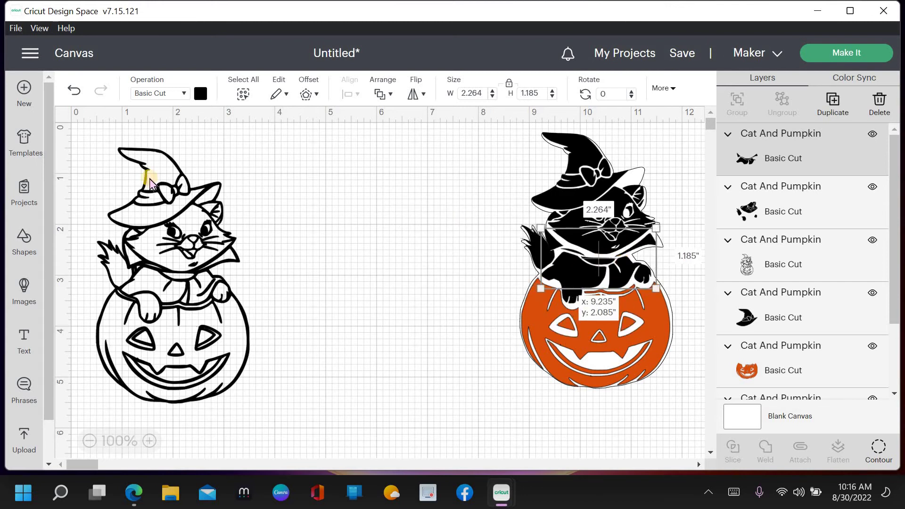
pyautogui.click(200, 93)
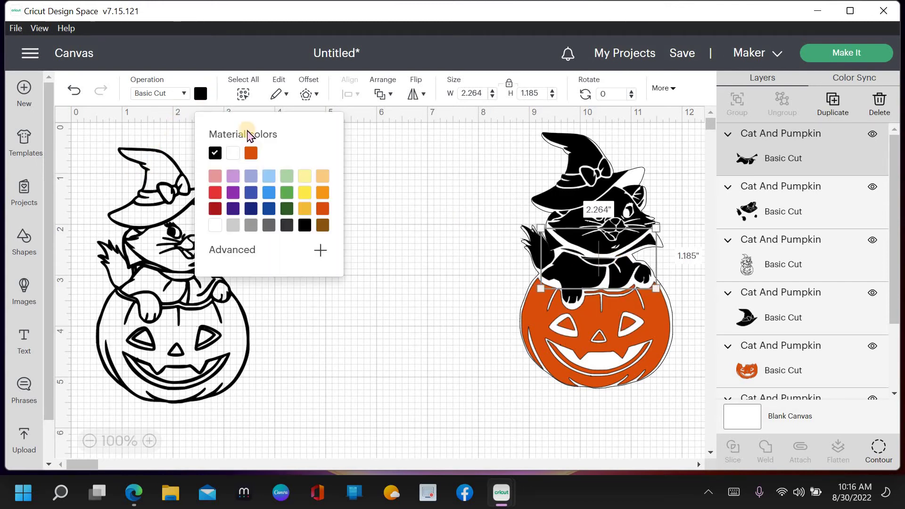
pyautogui.click(288, 209)
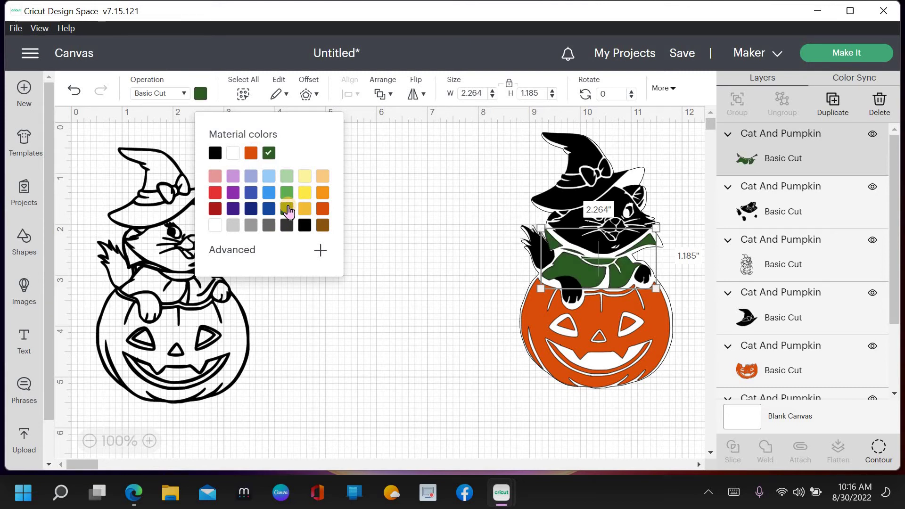
pyautogui.click(215, 193)
# Step: Recolour the witch hat of the layered image with the same red as the cape
pyautogui.click(592, 160)
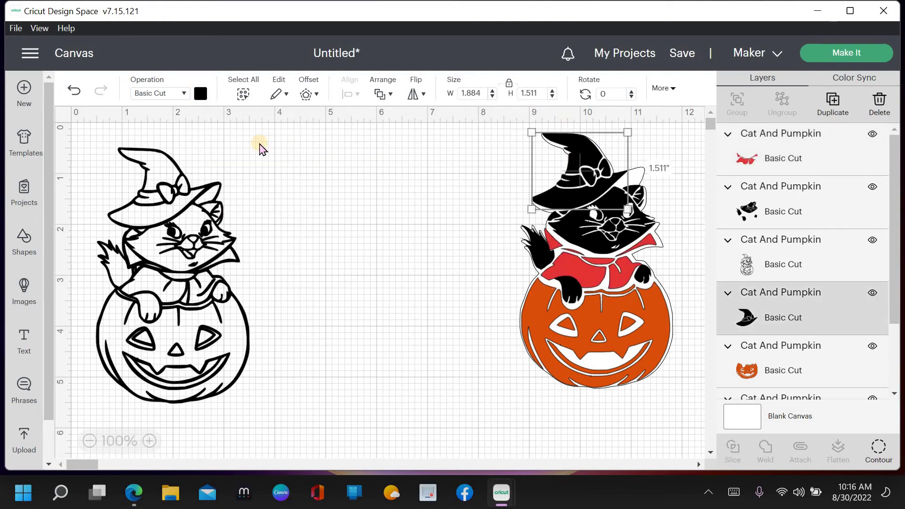
pyautogui.click(202, 97)
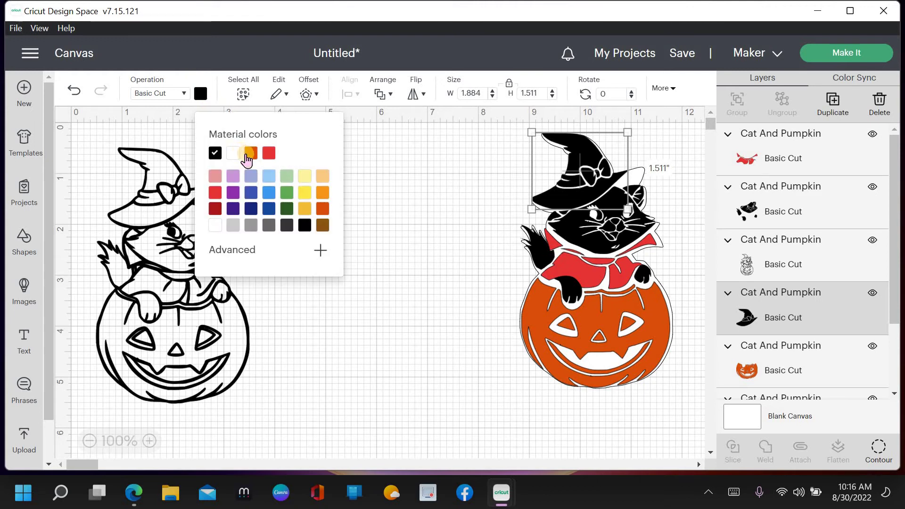
pyautogui.click(269, 154)
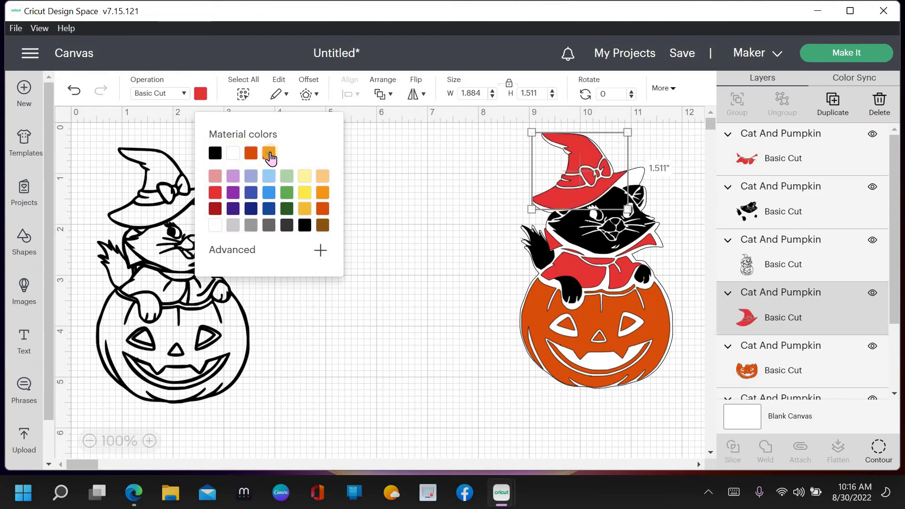
pyautogui.click(423, 315)
# Step: Recolour the witch hat and the cape pieces of the layered image with the same medium green
pyautogui.click(572, 163)
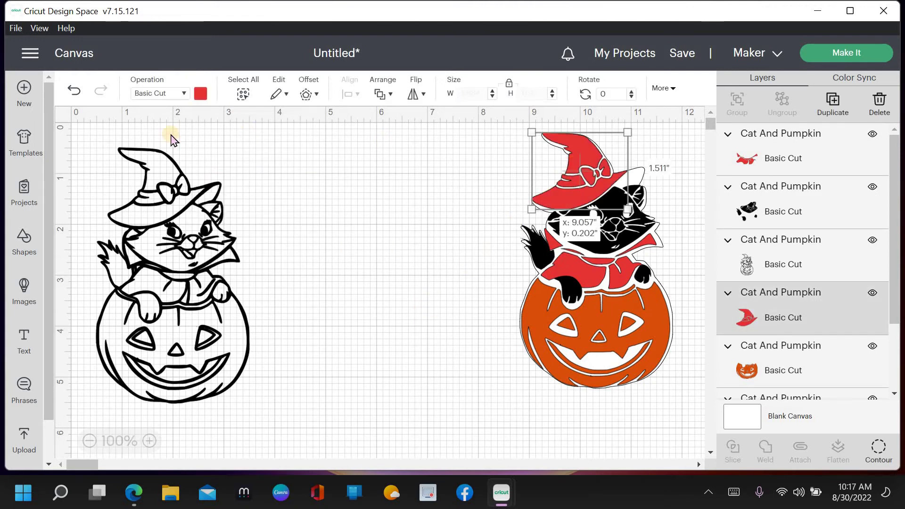
pyautogui.click(201, 96)
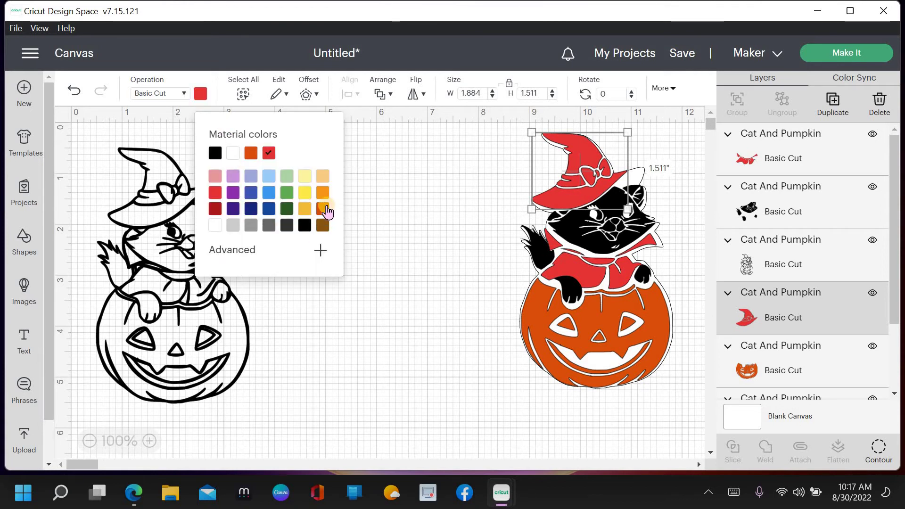
pyautogui.click(286, 195)
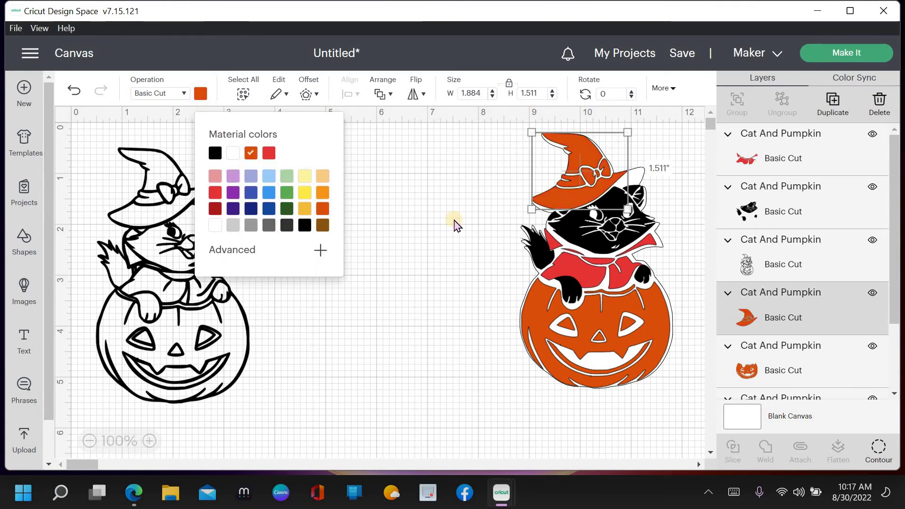
pyautogui.click(588, 268)
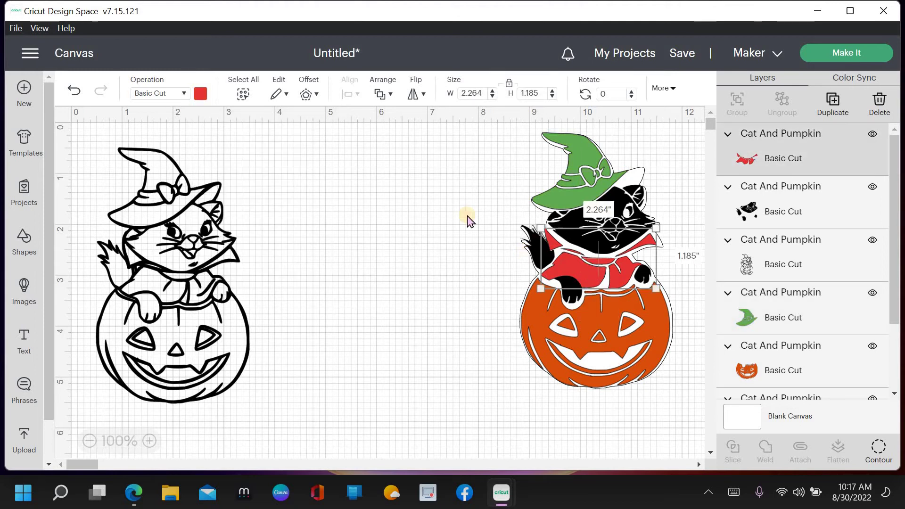
pyautogui.click(200, 94)
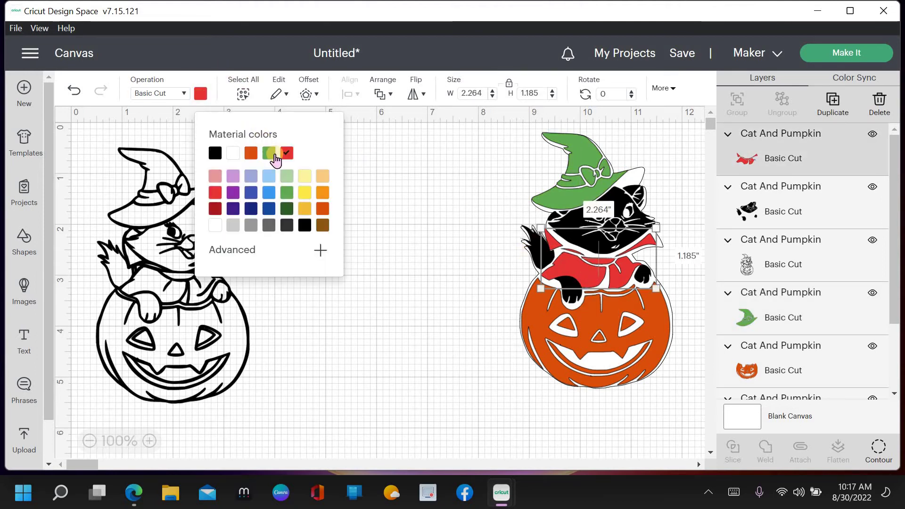
pyautogui.click(288, 197)
pyautogui.click(388, 327)
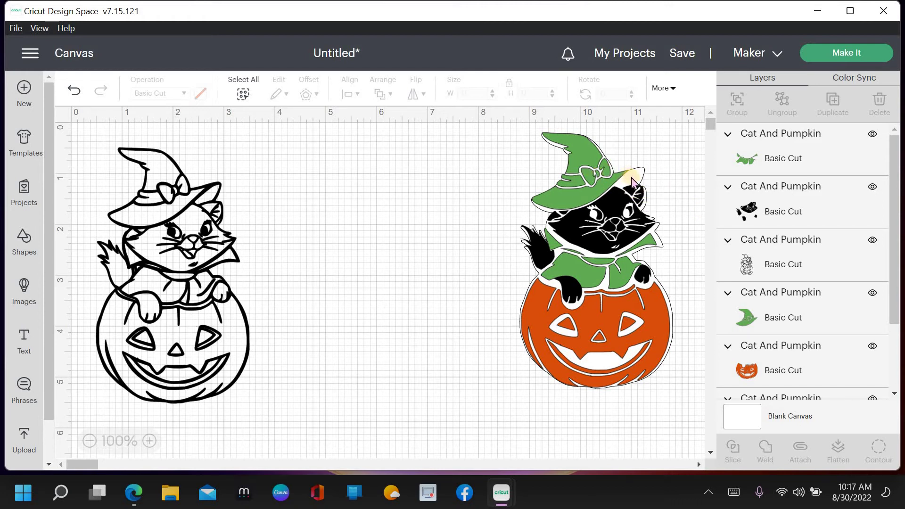
# Step: Restore the hidden brim tip contour of the green witch hat through contour editing
pyautogui.click(588, 174)
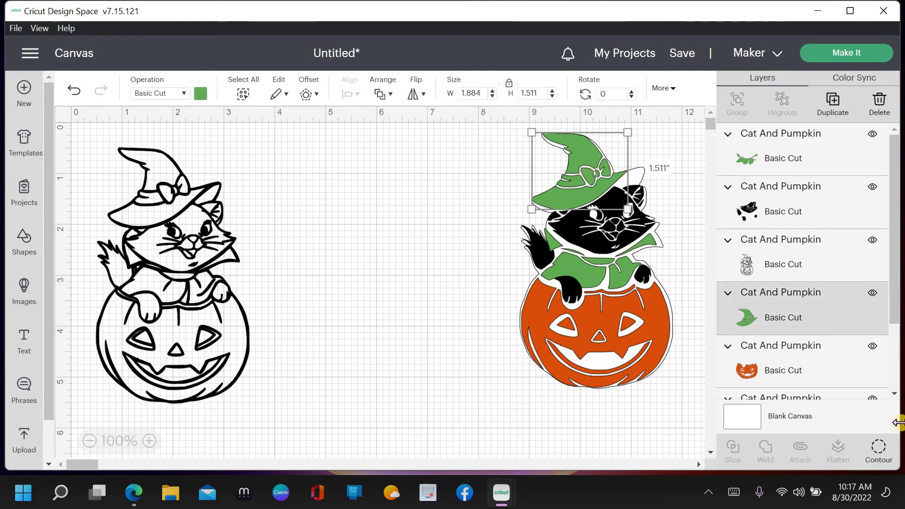
pyautogui.click(880, 453)
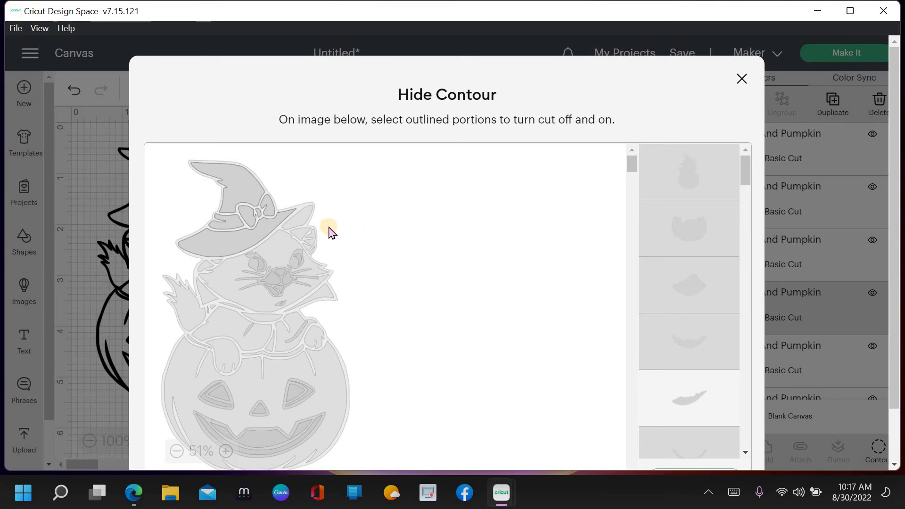
pyautogui.click(306, 221)
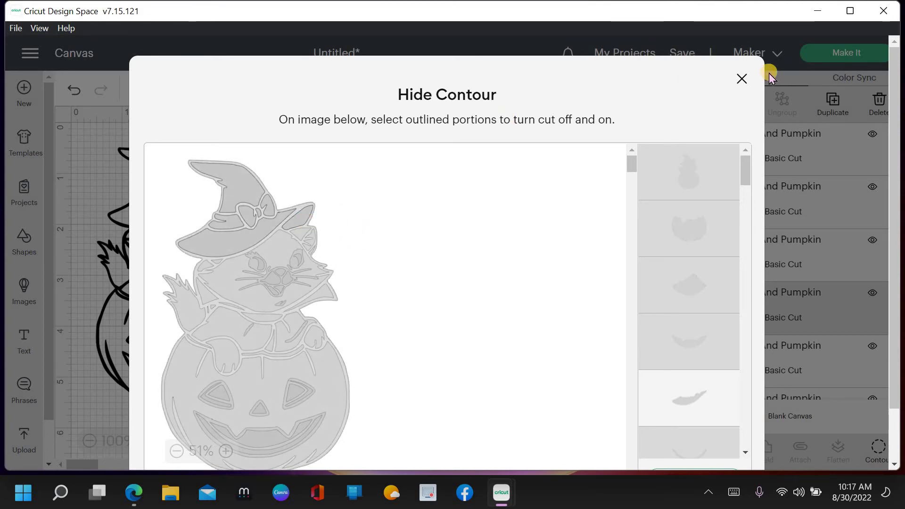
pyautogui.click(743, 79)
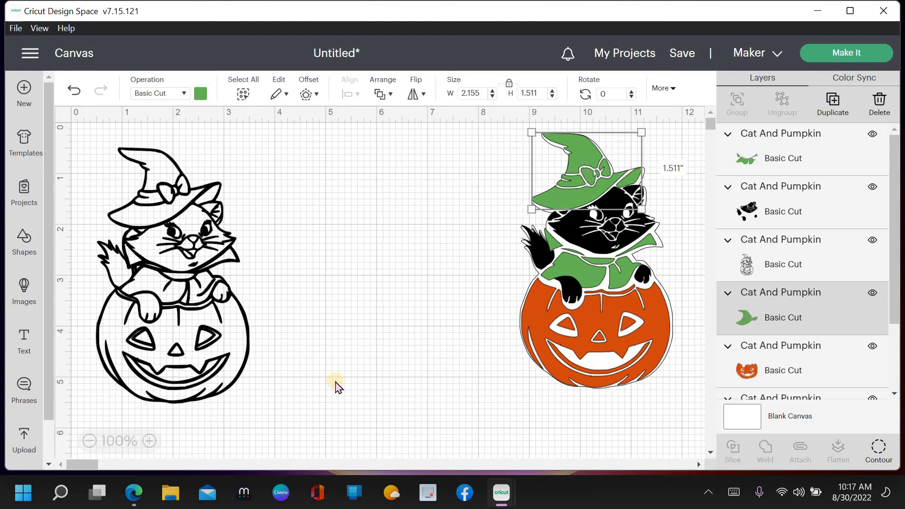
pyautogui.click(370, 364)
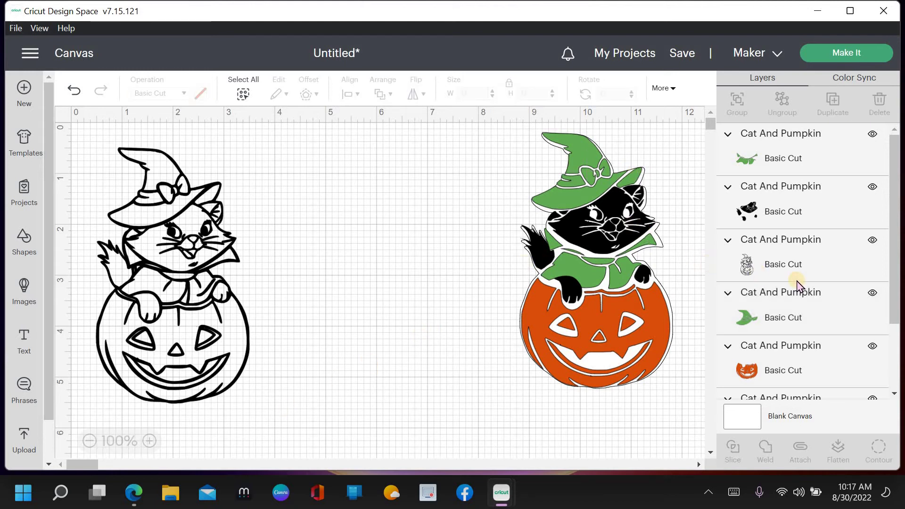
# Step: Try dark grey on the solid silhouette behind the layered image, and settle on light grey
pyautogui.scroll(-2, 798, 285)
pyautogui.click(745, 320)
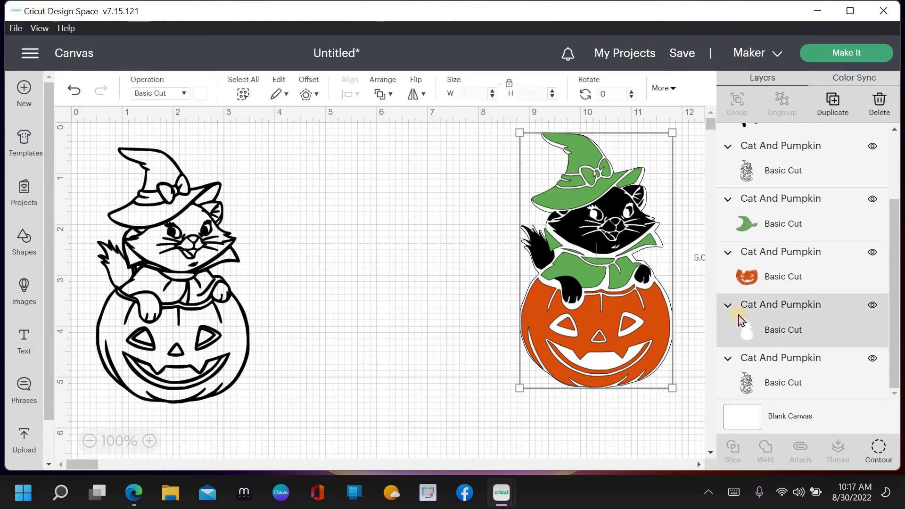
pyautogui.click(200, 96)
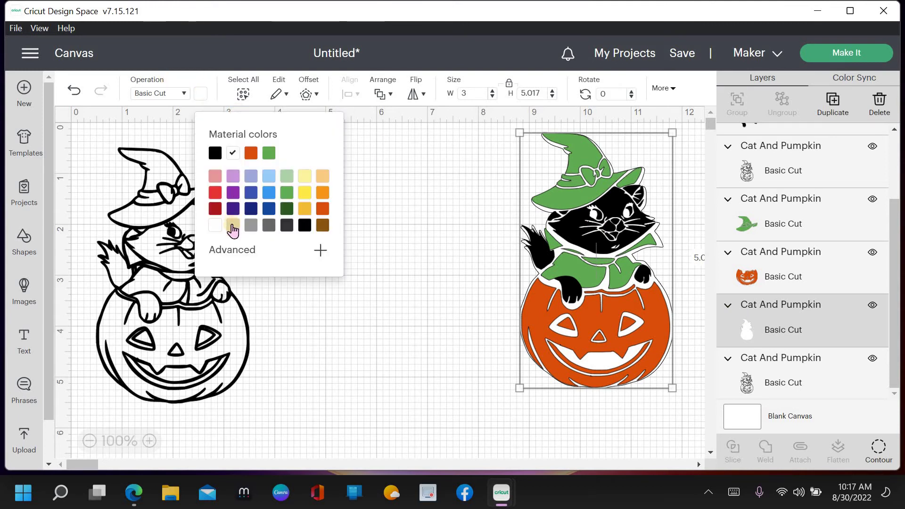
pyautogui.click(269, 230)
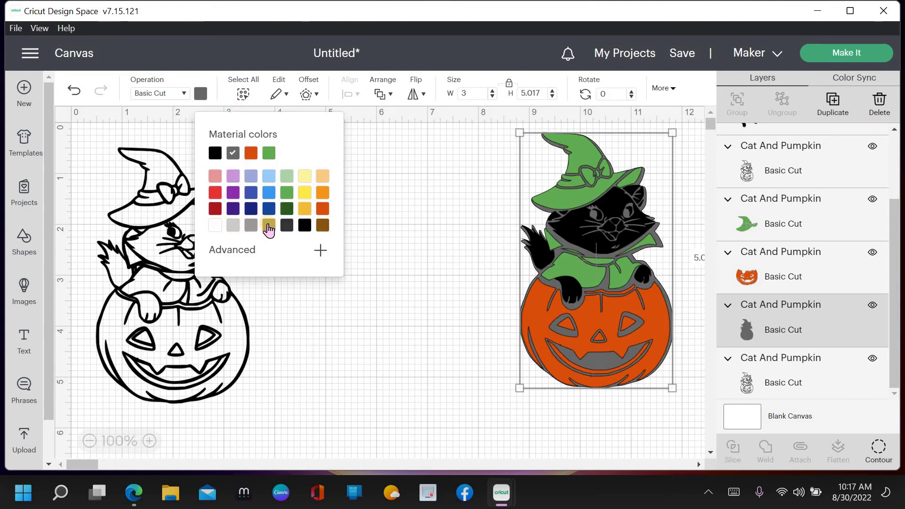
pyautogui.click(230, 229)
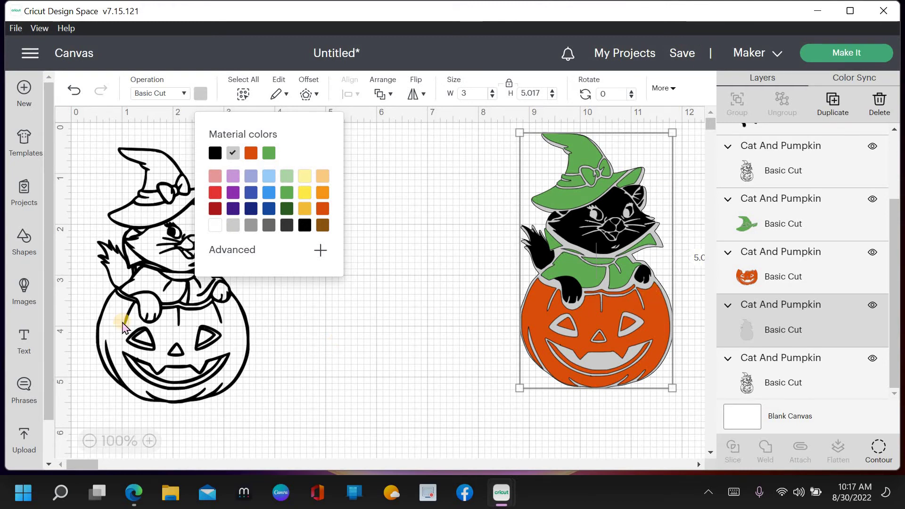
# Step: Move one black outline copy into the empty space beside the layered image and group the image's coloured pieces
pyautogui.moveTo(125, 328); pyautogui.dragTo(358, 323)
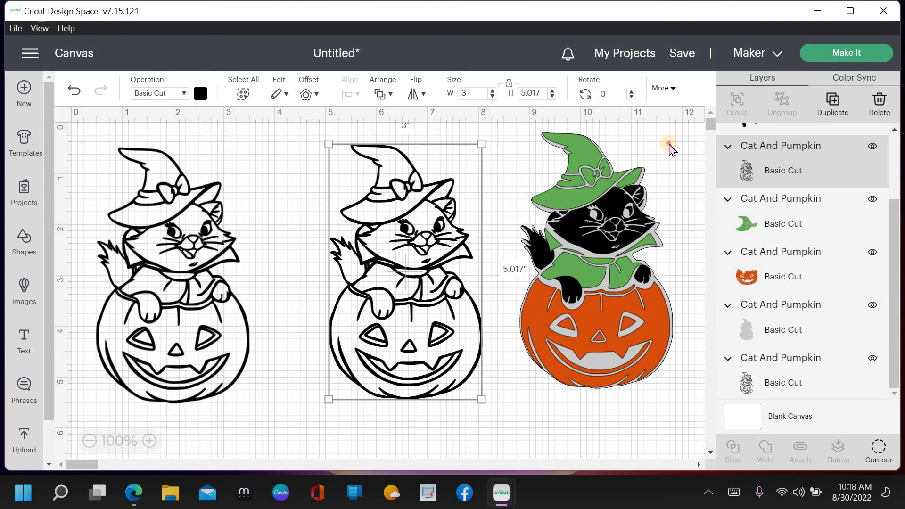
pyautogui.click(633, 189)
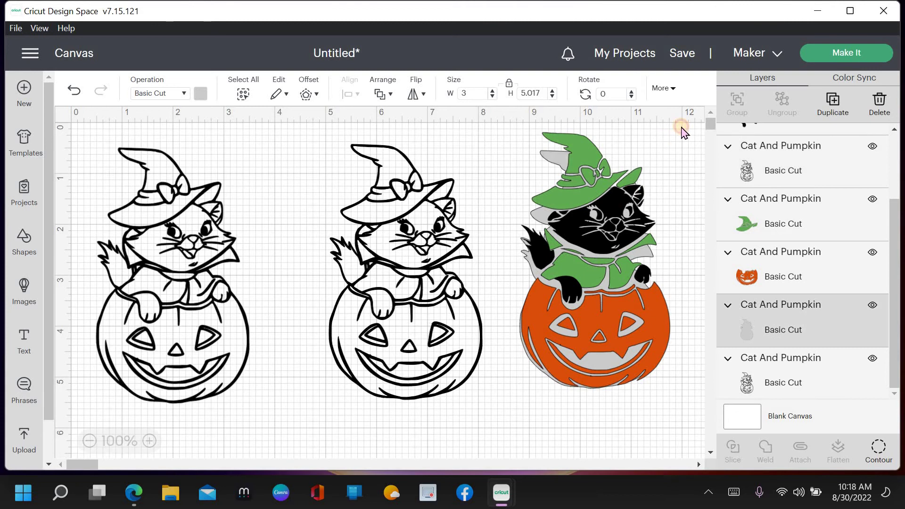
pyautogui.click(72, 94)
pyautogui.click(72, 94)
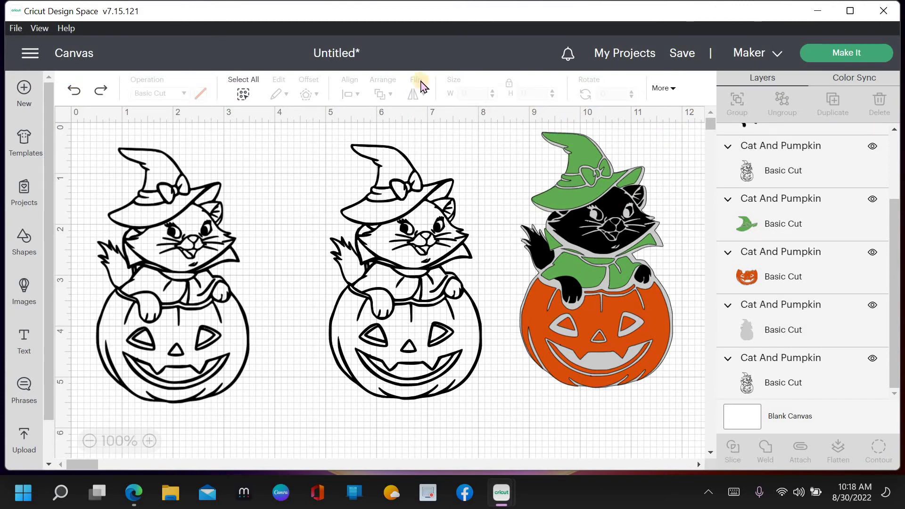
pyautogui.moveTo(538, 361); pyautogui.dragTo(657, 122)
pyautogui.click(753, 106)
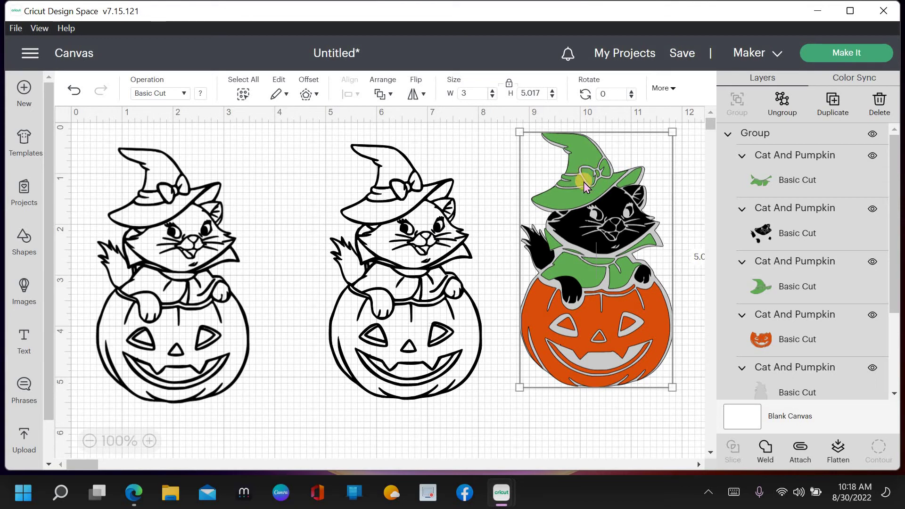
# Step: Place the black outline copy over the coloured group and arrange it in front of the other layers
pyautogui.moveTo(391, 276); pyautogui.dragTo(560, 257)
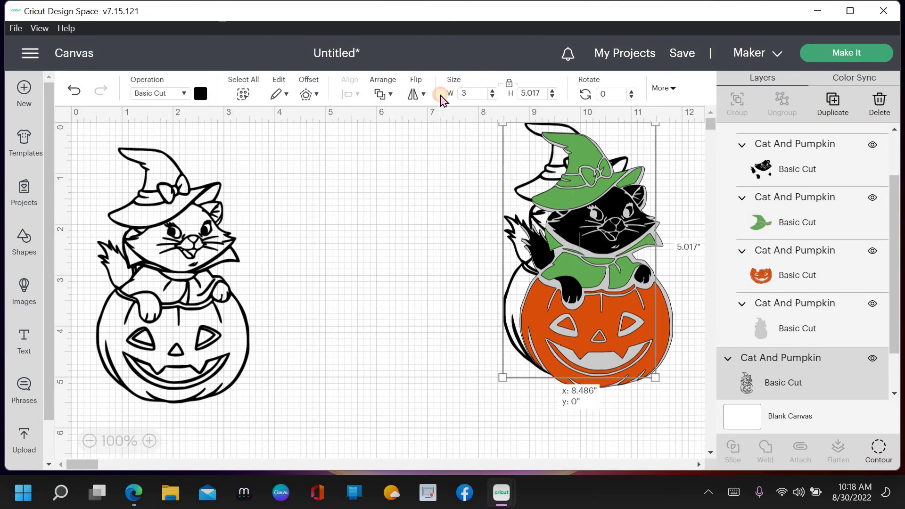
pyautogui.click(388, 95)
pyautogui.click(399, 114)
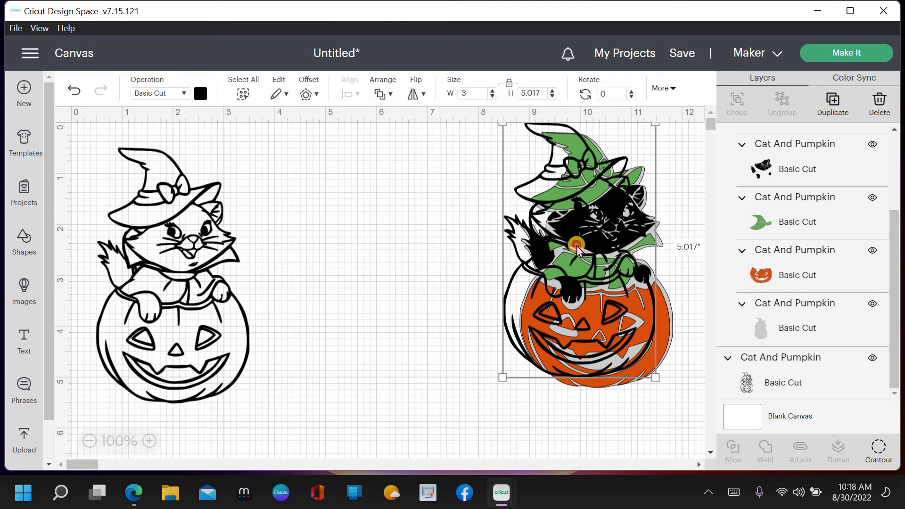
pyautogui.moveTo(576, 245)
pyautogui.mouseDown()
pyautogui.moveTo(588, 247)
pyautogui.moveTo(580, 244)
pyautogui.mouseUp()
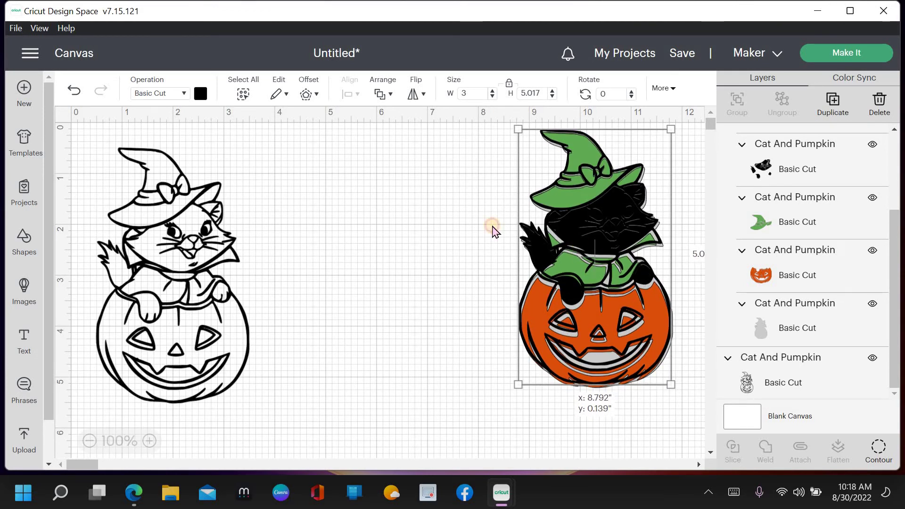
# Step: Recolour the overlaid outline dark blue and align it precisely with the contours of the coloured group
pyautogui.click(200, 95)
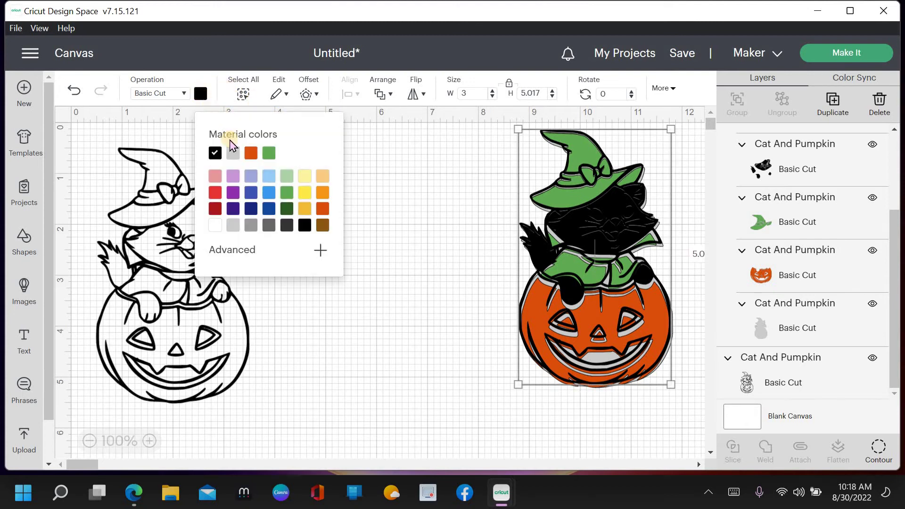
pyautogui.click(268, 226)
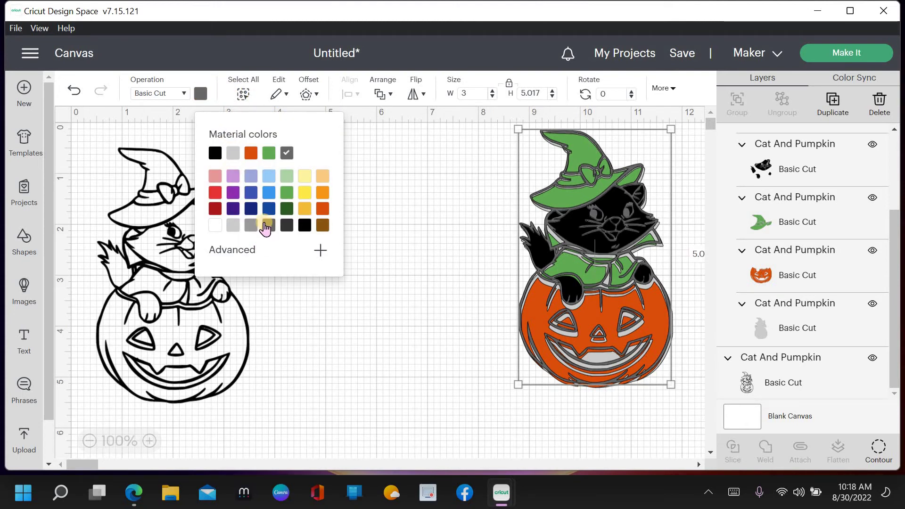
pyautogui.click(269, 213)
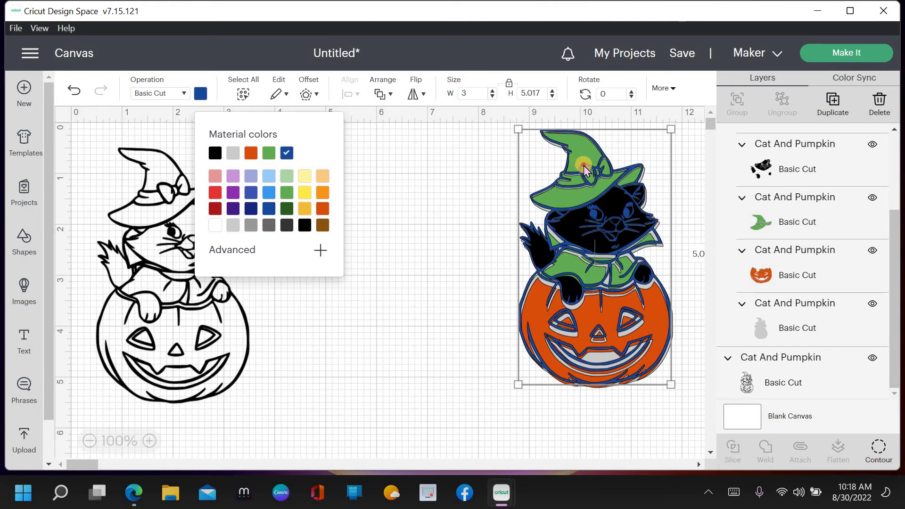
pyautogui.moveTo(584, 167); pyautogui.dragTo(585, 168)
pyautogui.click(496, 215)
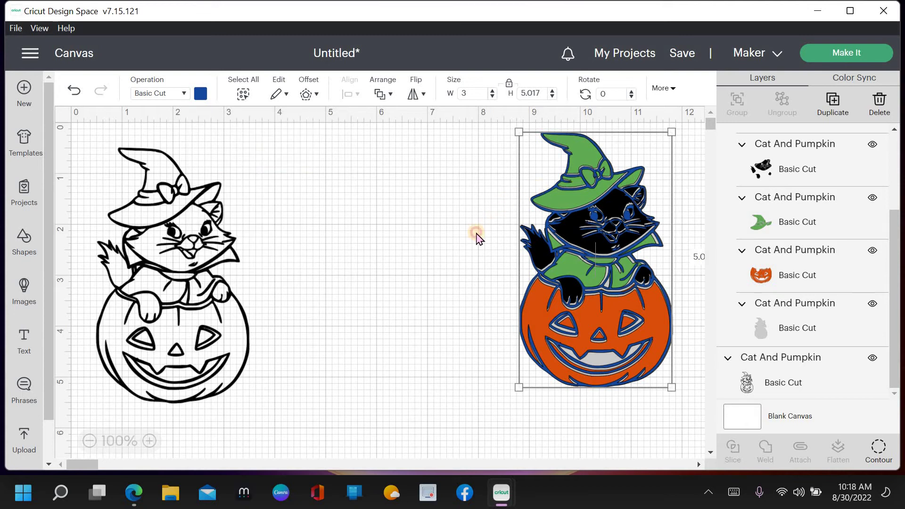
pyautogui.click(476, 236)
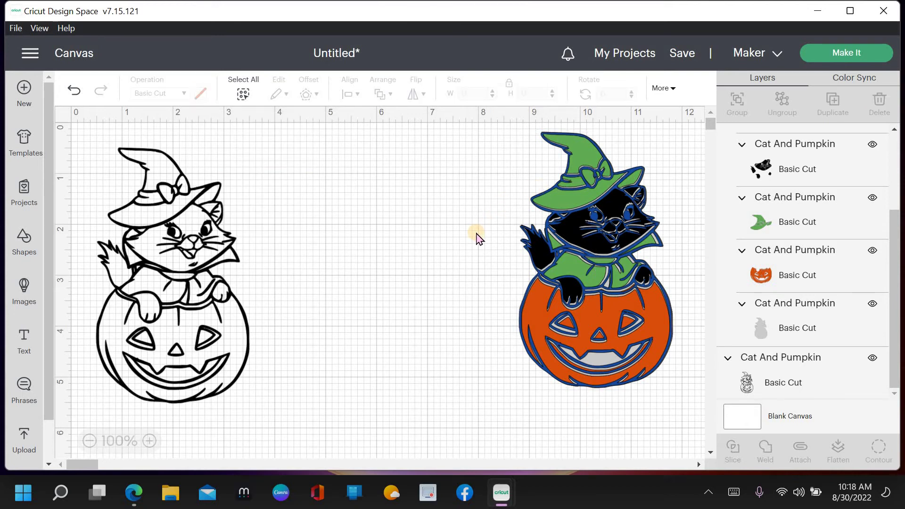
# Step: Change the overlaid outline's operation to Pen, try the Fine Point colours Raspberry and Coral, and set it to Orange
pyautogui.click(579, 178)
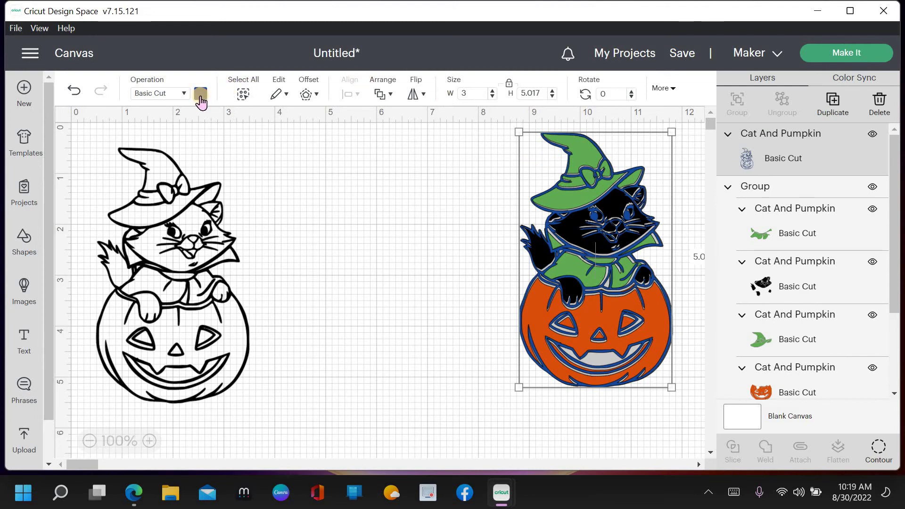
pyautogui.click(174, 96)
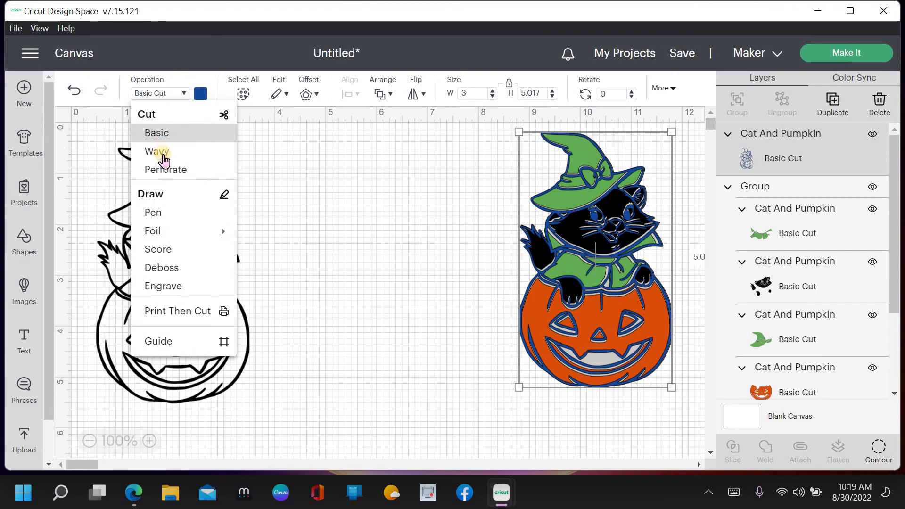
pyautogui.click(151, 214)
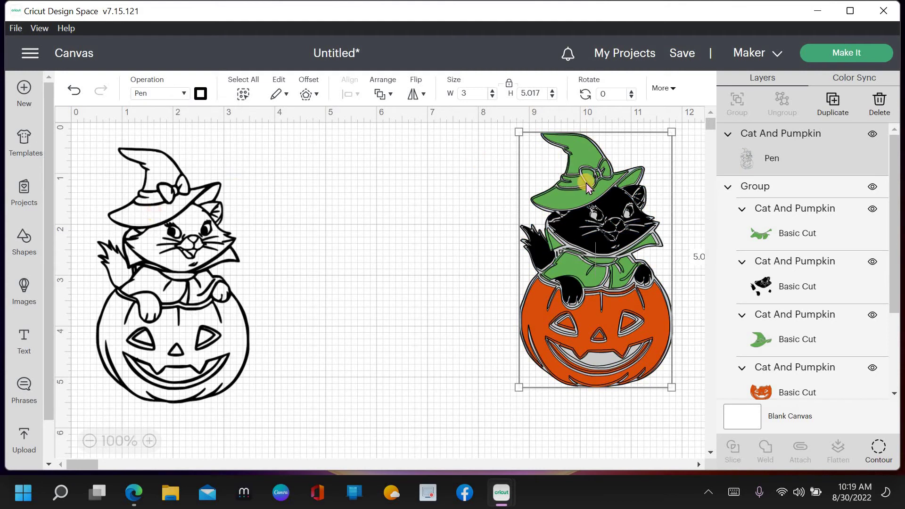
pyautogui.click(199, 94)
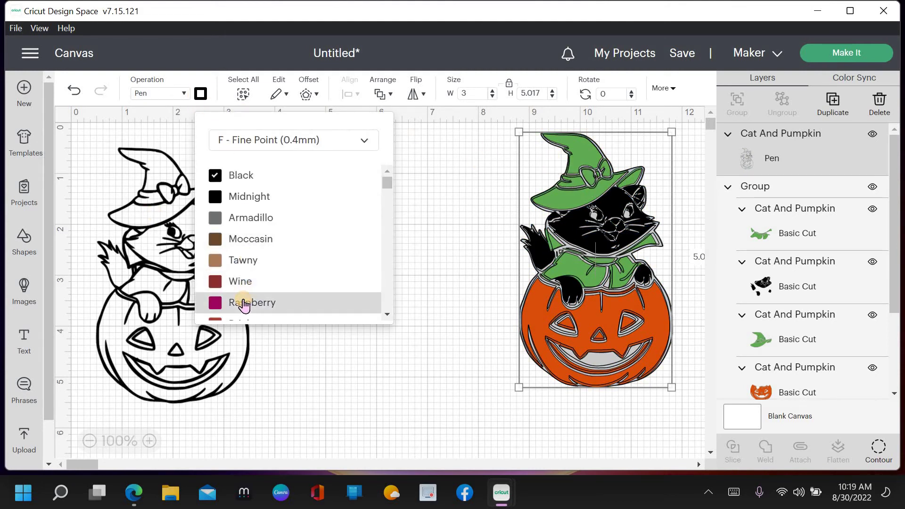
pyautogui.click(244, 304)
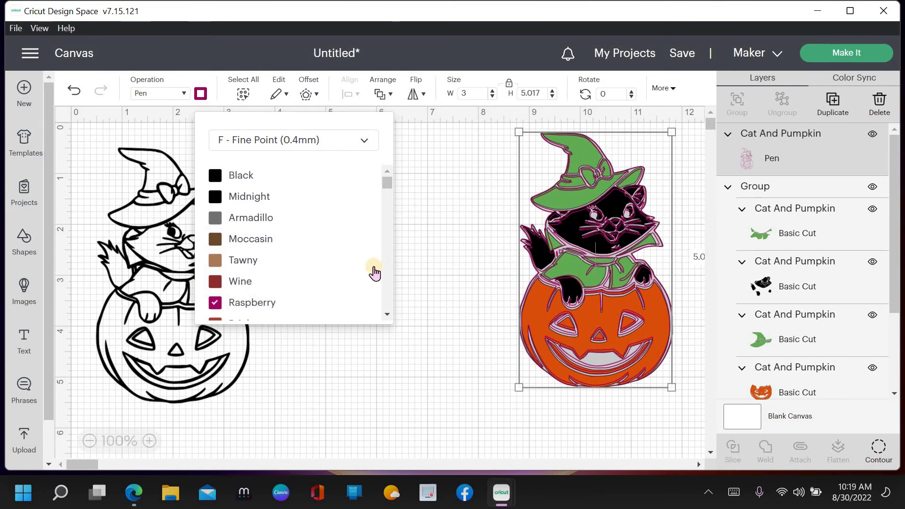
pyautogui.scroll(-3, 269, 266)
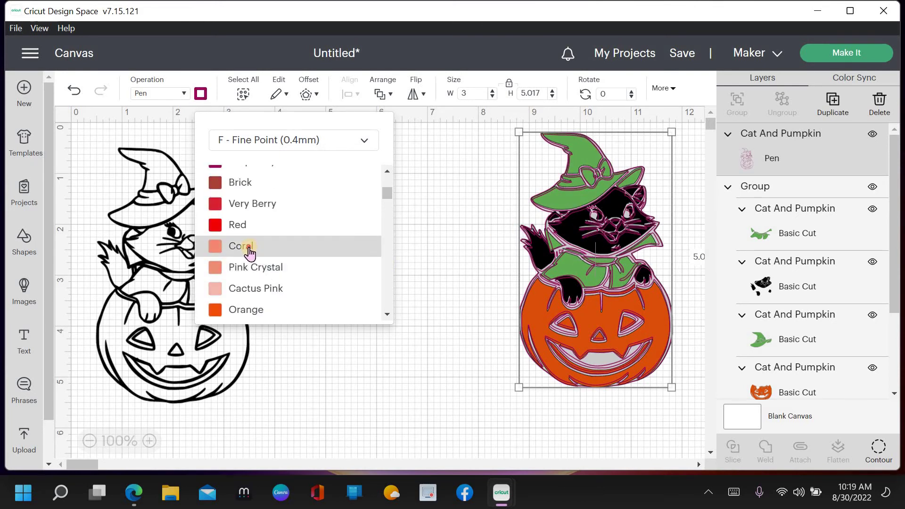
pyautogui.click(248, 254)
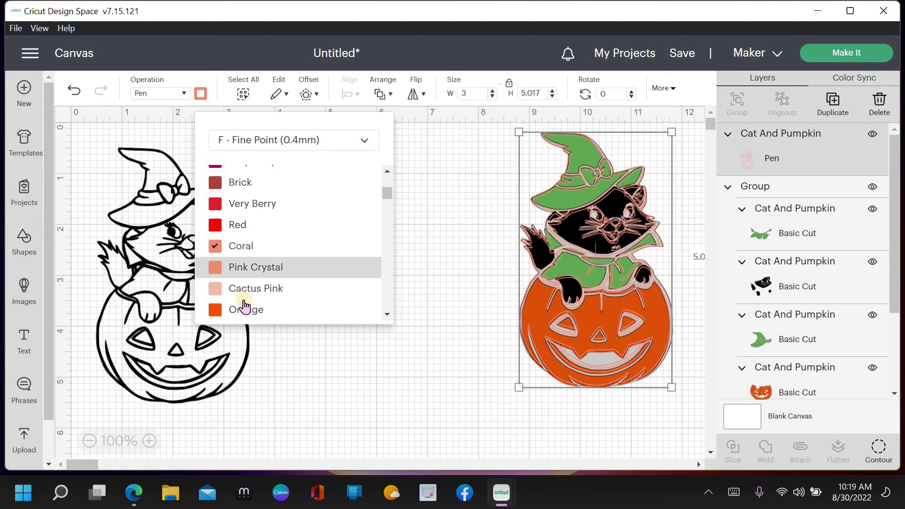
pyautogui.click(243, 310)
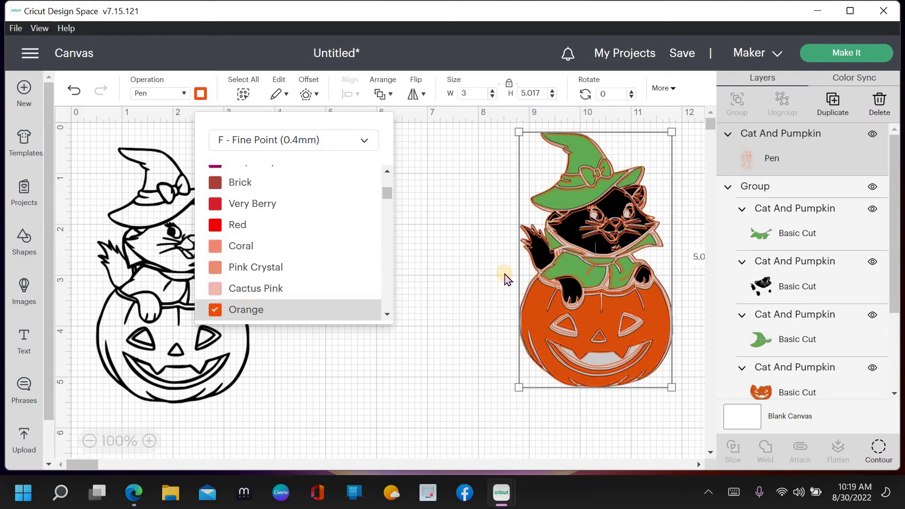
# Step: Try Turquoise as the overlaid outline's Fine Point pen colour, and change its operation to Print Then Cut
pyautogui.scroll(-4, 250, 253)
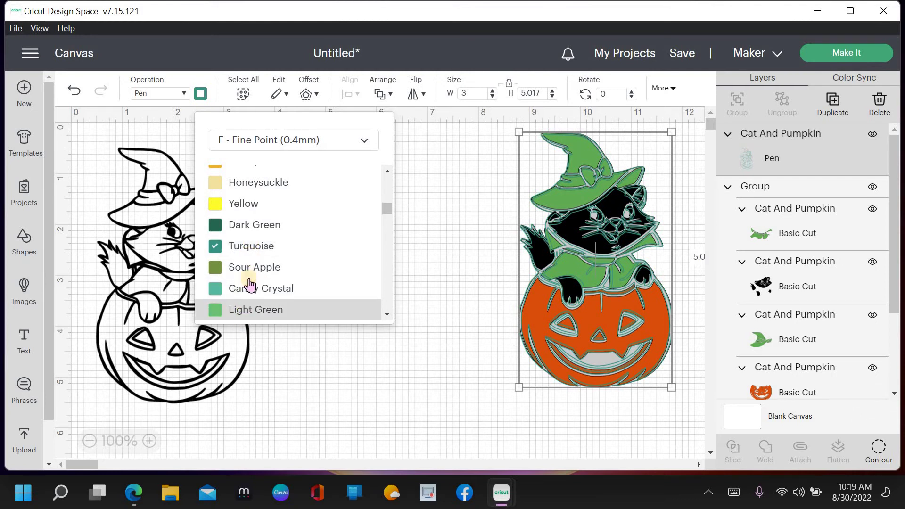
pyautogui.scroll(-3, 253, 287)
pyautogui.click(172, 94)
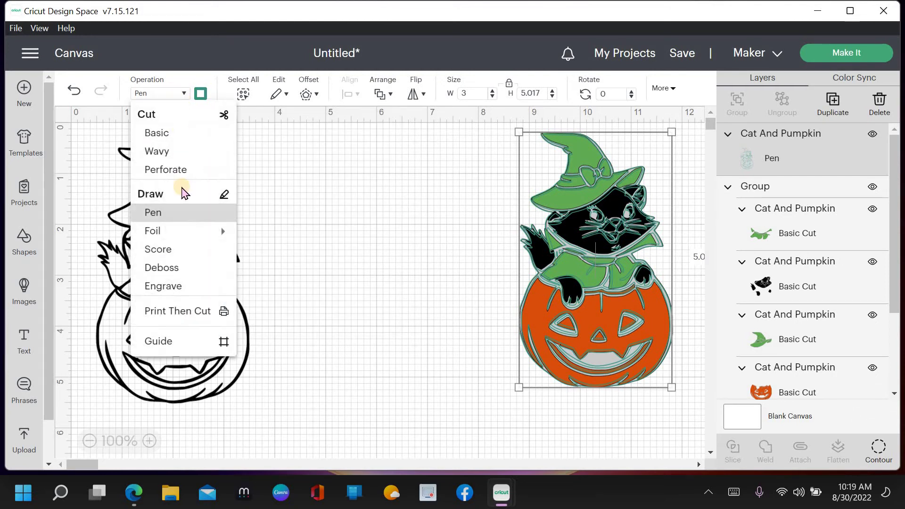
pyautogui.click(183, 320)
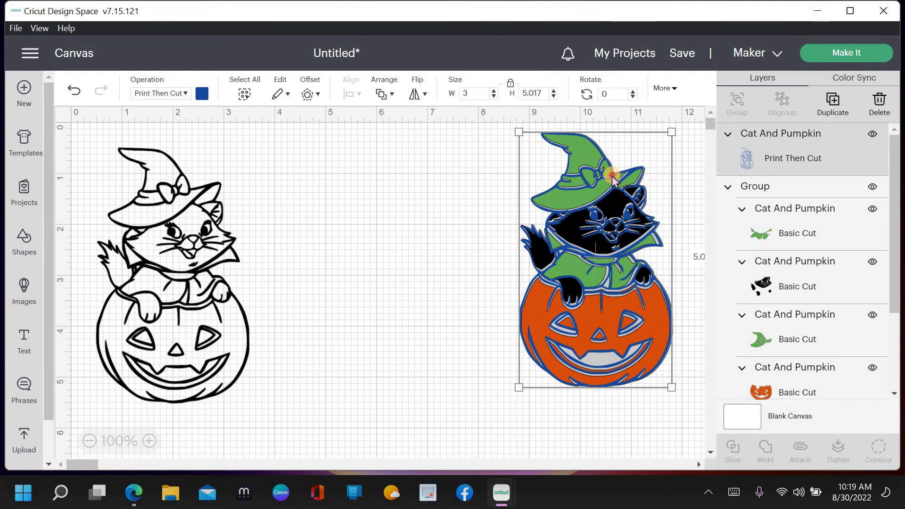
# Step: Centre-align the blue outline with the coloured group, flatten them together and unflatten them again
pyautogui.moveTo(621, 167); pyautogui.dragTo(660, 138)
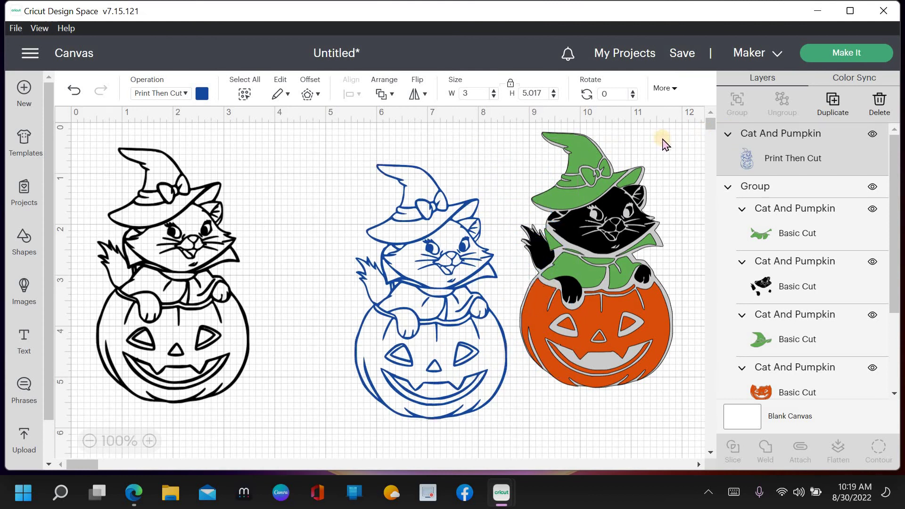
pyautogui.moveTo(613, 270); pyautogui.dragTo(498, 357)
pyautogui.click(351, 93)
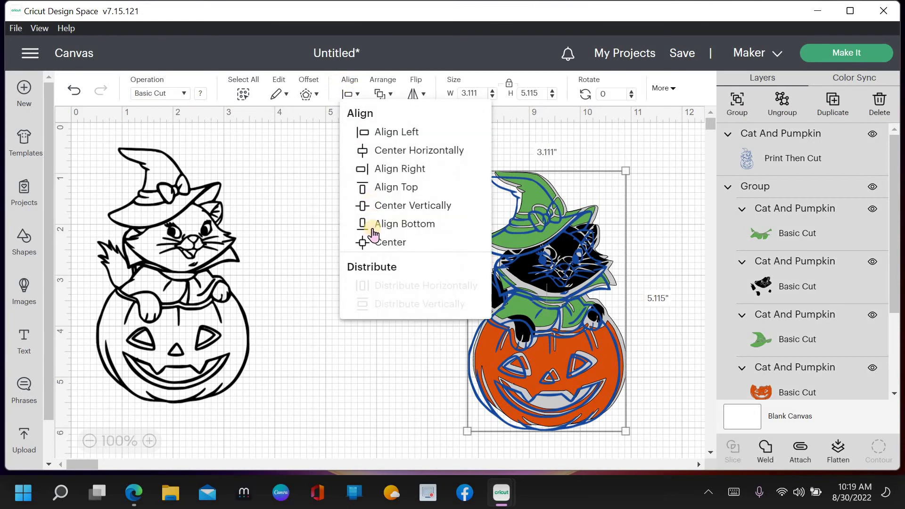
pyautogui.click(374, 242)
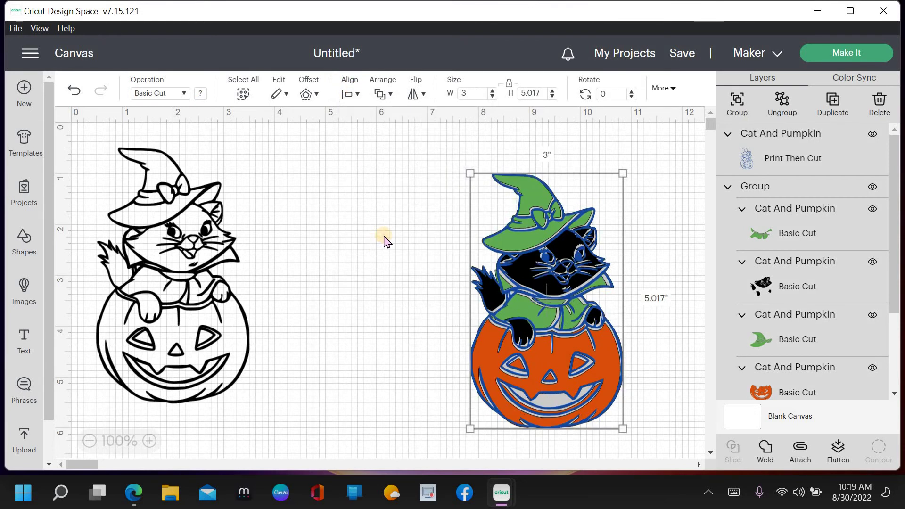
pyautogui.click(838, 453)
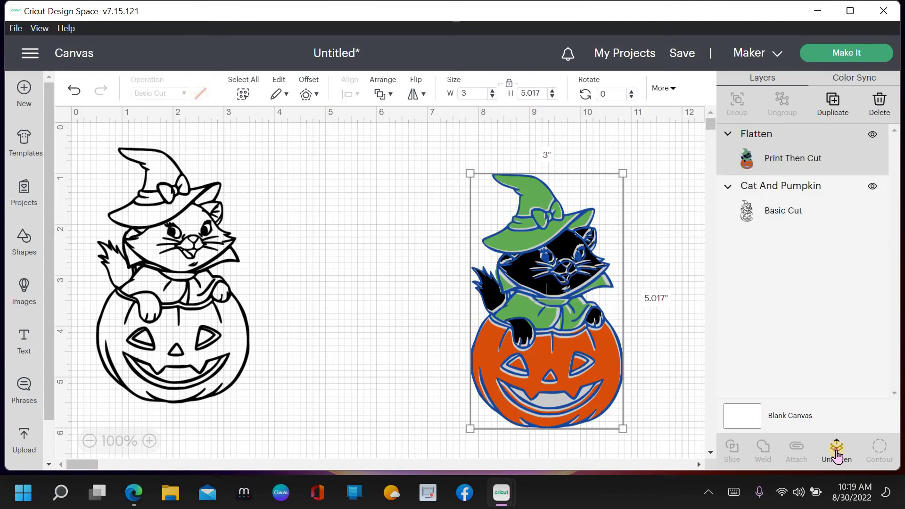
pyautogui.click(838, 455)
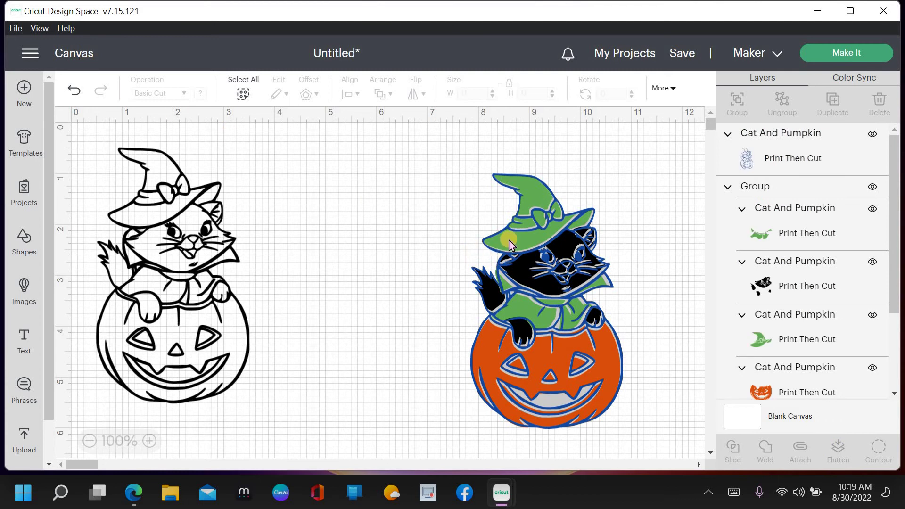
# Step: Change the blue outline's operation to Pen and finally to Basic Cut in black
pyautogui.click(753, 156)
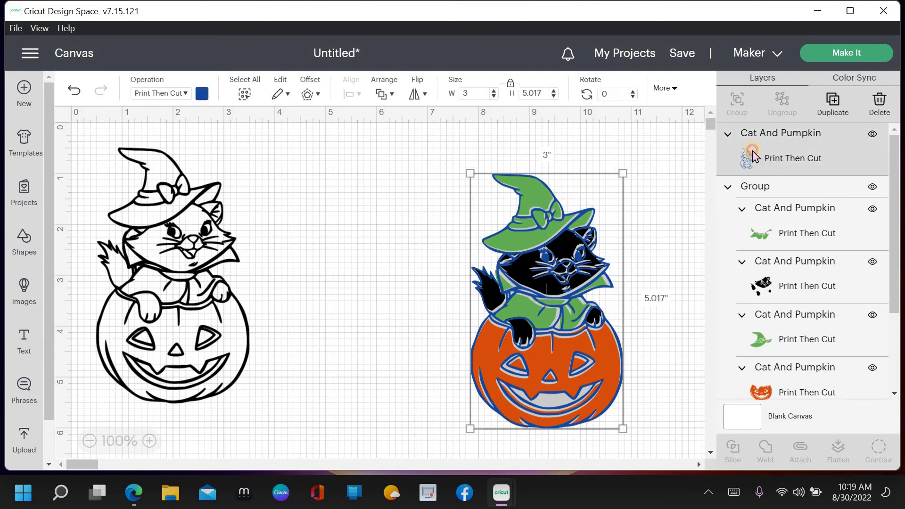
pyautogui.click(184, 93)
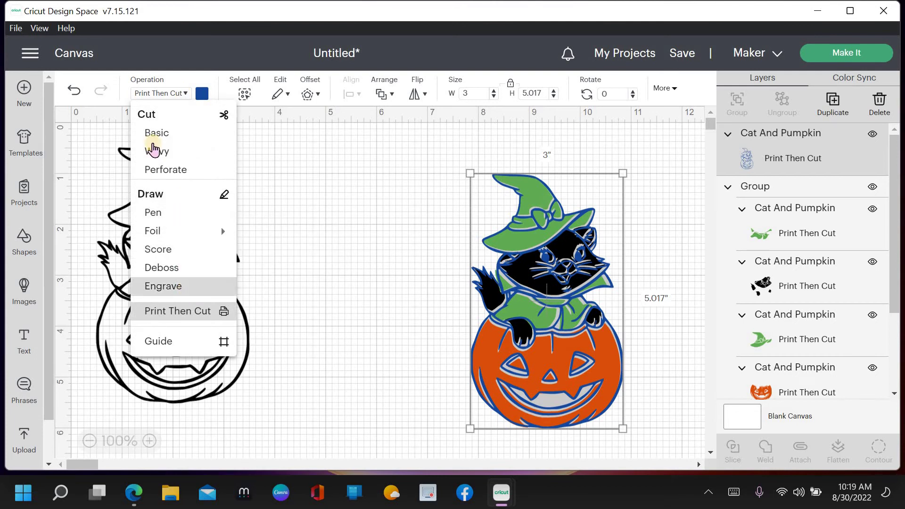
pyautogui.click(156, 214)
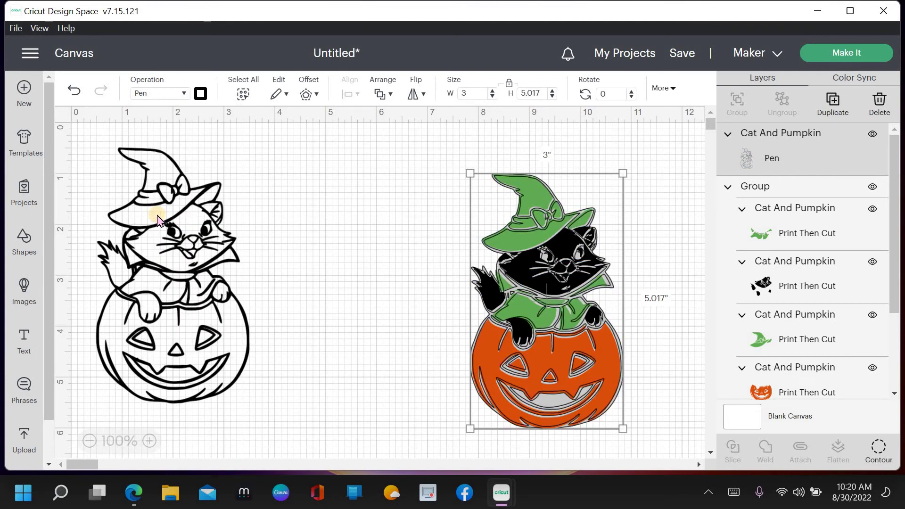
pyautogui.click(176, 99)
pyautogui.click(165, 134)
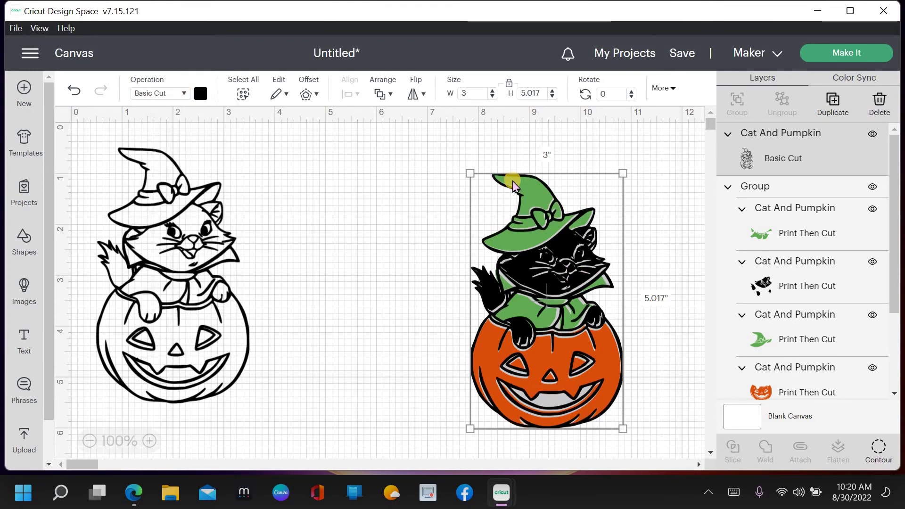
# Step: Lift the black outline off the coloured group and place it back on top, with the spare outline beside it
pyautogui.moveTo(526, 206); pyautogui.dragTo(321, 197)
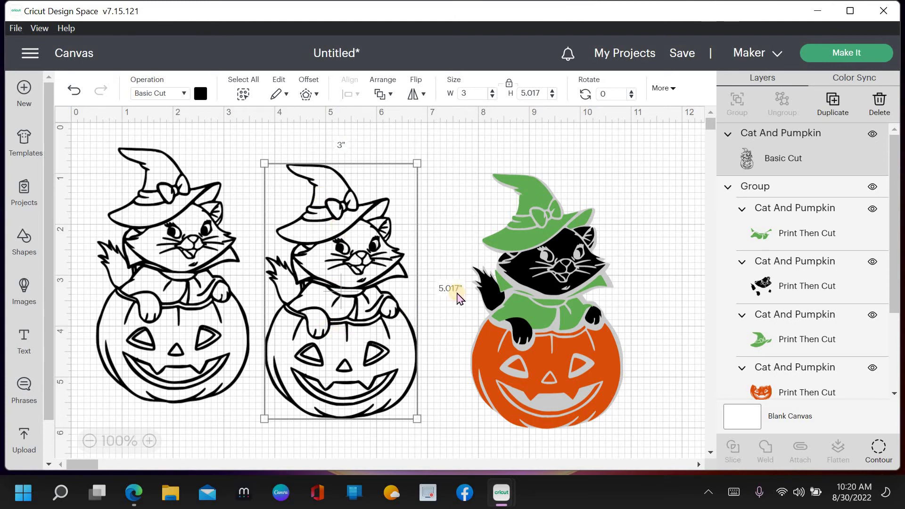
pyautogui.click(537, 262)
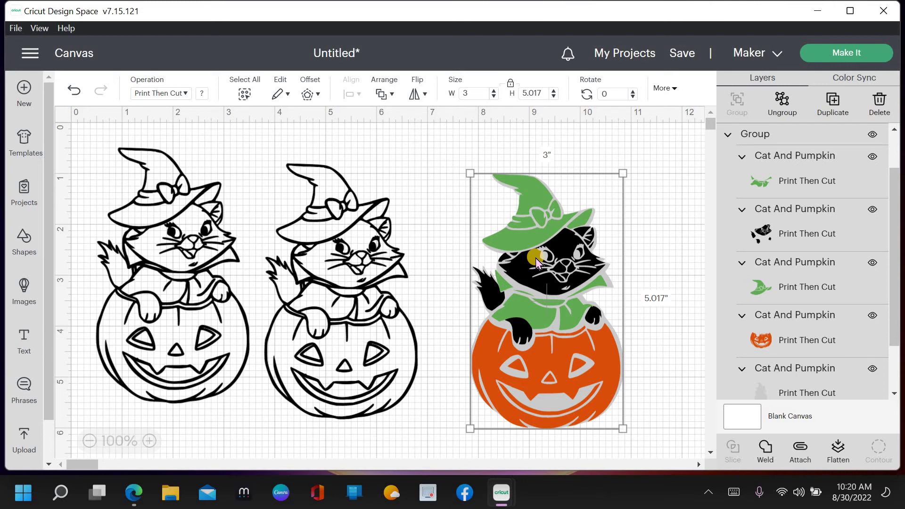
pyautogui.moveTo(350, 315); pyautogui.dragTo(551, 322)
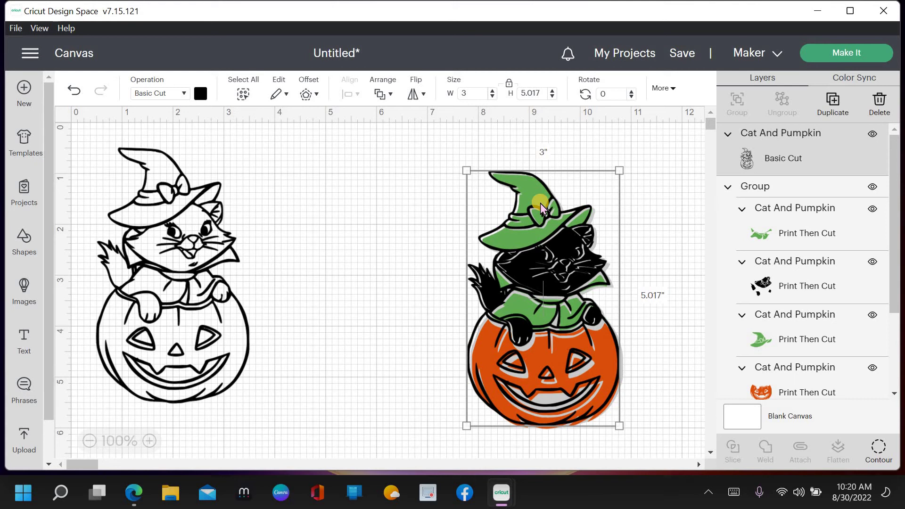
pyautogui.moveTo(170, 257); pyautogui.dragTo(384, 280)
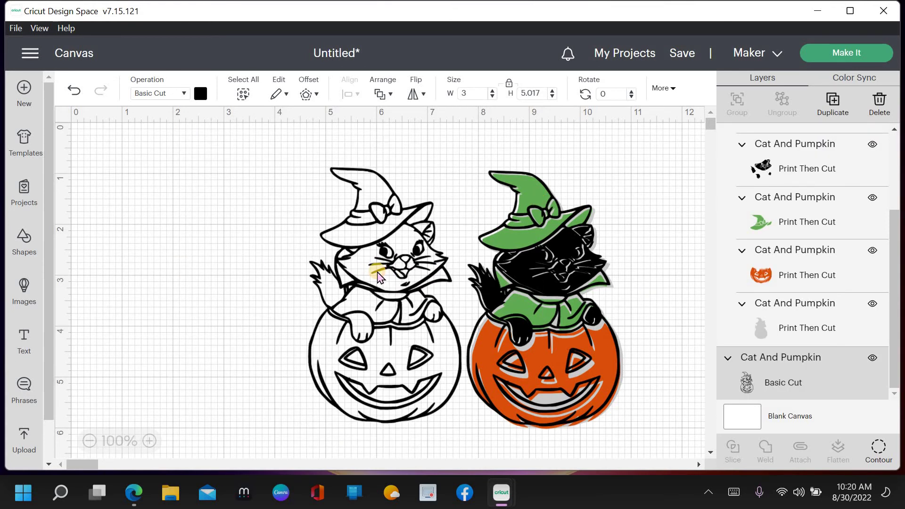
# Step: Save the project with the title "pumpkin and cat"
pyautogui.click(679, 52)
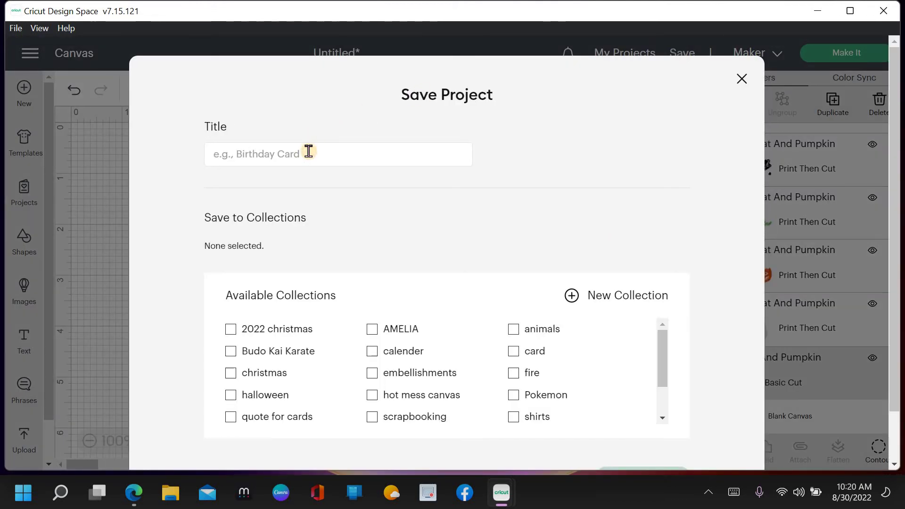
pyautogui.click(309, 152)
pyautogui.write('pumpkin and')
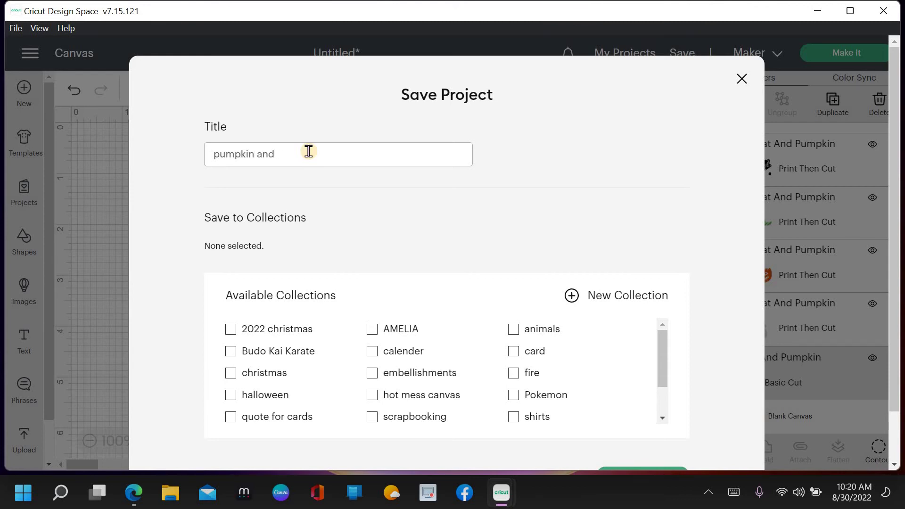
pyautogui.write('cat')
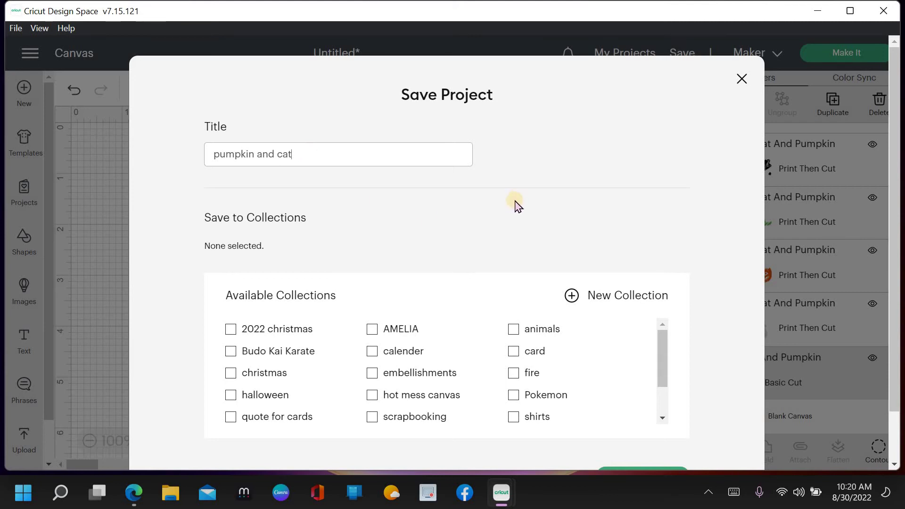
pyautogui.scroll(-3, 637, 398)
pyautogui.click(634, 421)
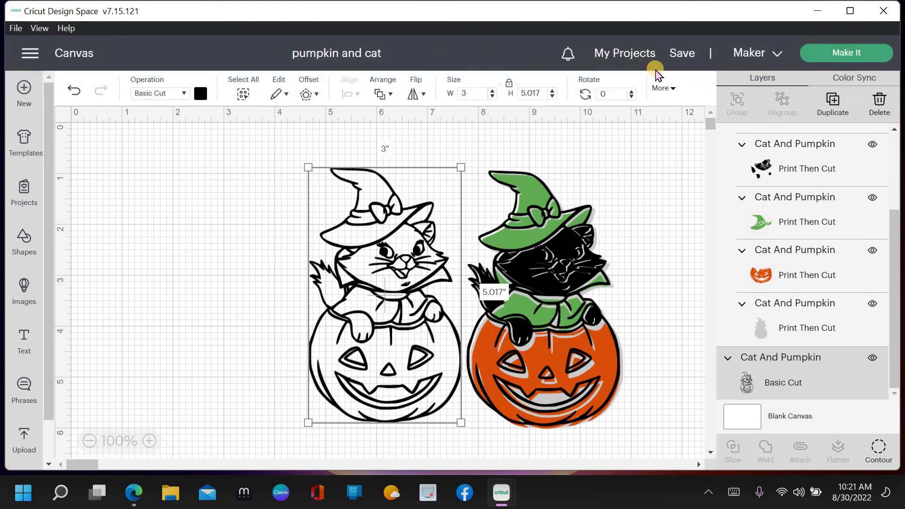
# Step: Reopen the saved "pumpkin and cat" project from the saved projects for customizing
pyautogui.click(617, 59)
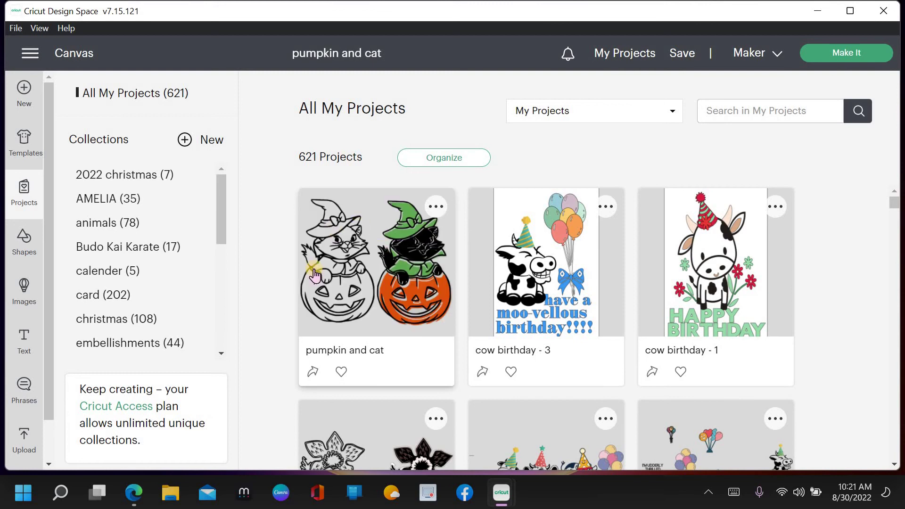
pyautogui.click(347, 257)
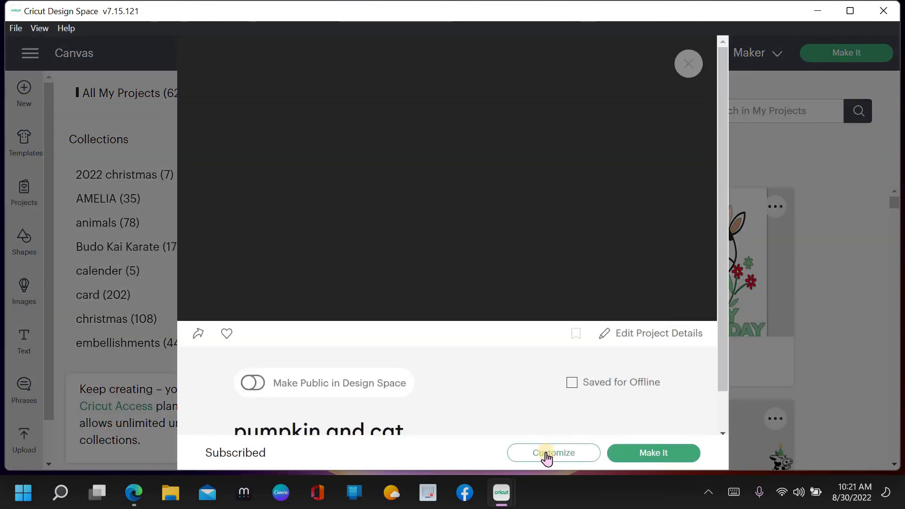
pyautogui.click(547, 454)
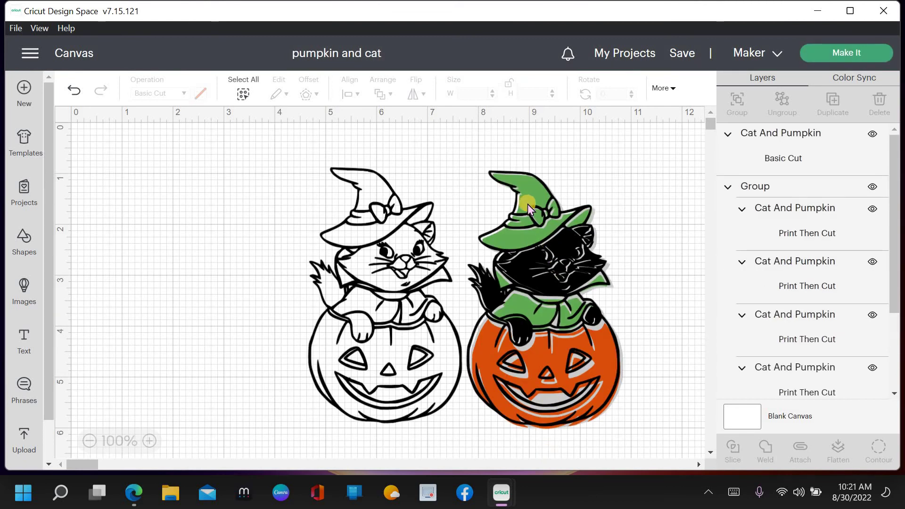
# Step: Separate the overlaid outline from the coloured group, move the group clear and ungroup its pieces
pyautogui.moveTo(551, 279); pyautogui.dragTo(207, 248)
pyautogui.moveTo(536, 299); pyautogui.dragTo(568, 255)
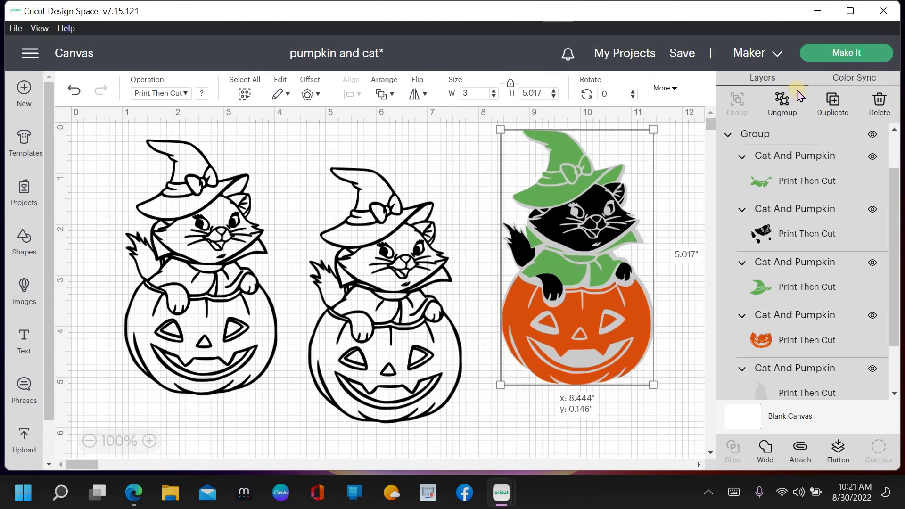
pyautogui.click(790, 110)
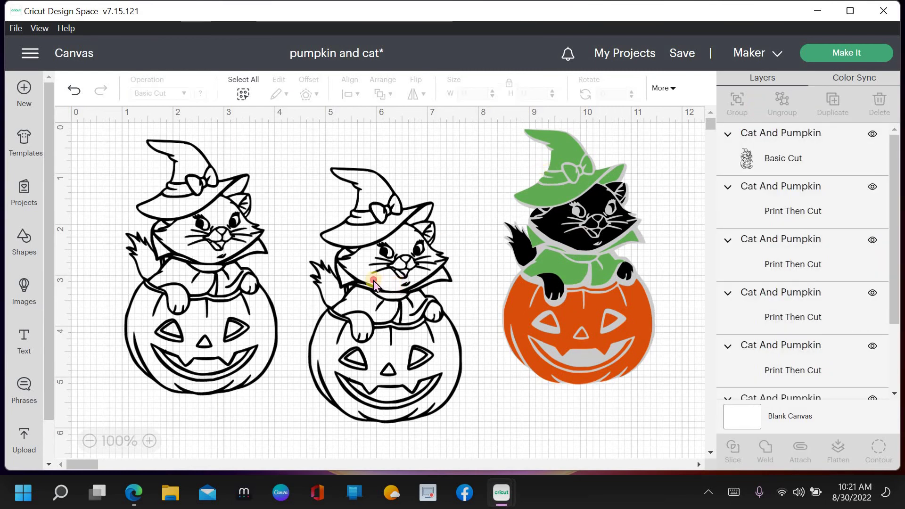
# Step: Try pulling the green hat and collar pieces away from the layered image, and undo both moves
pyautogui.moveTo(542, 163); pyautogui.dragTo(422, 169)
pyautogui.moveTo(525, 259); pyautogui.dragTo(380, 275)
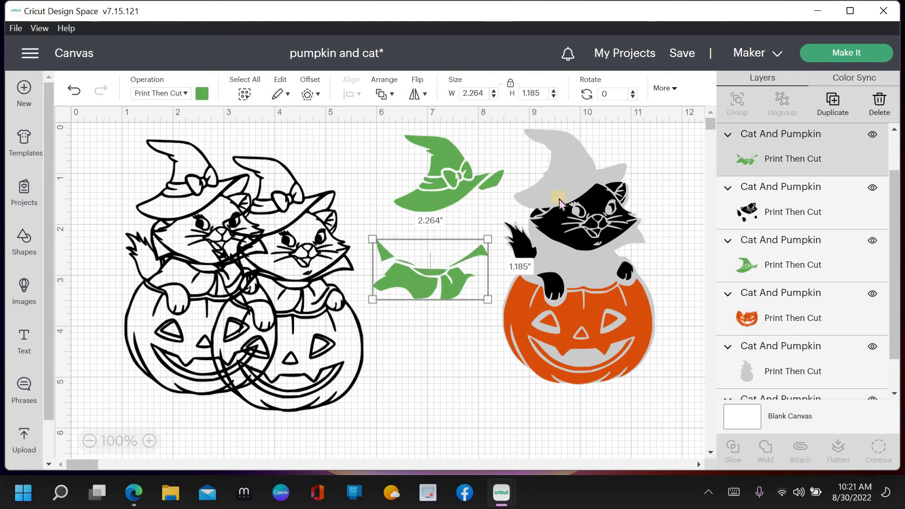
pyautogui.click(74, 92)
pyautogui.click(73, 92)
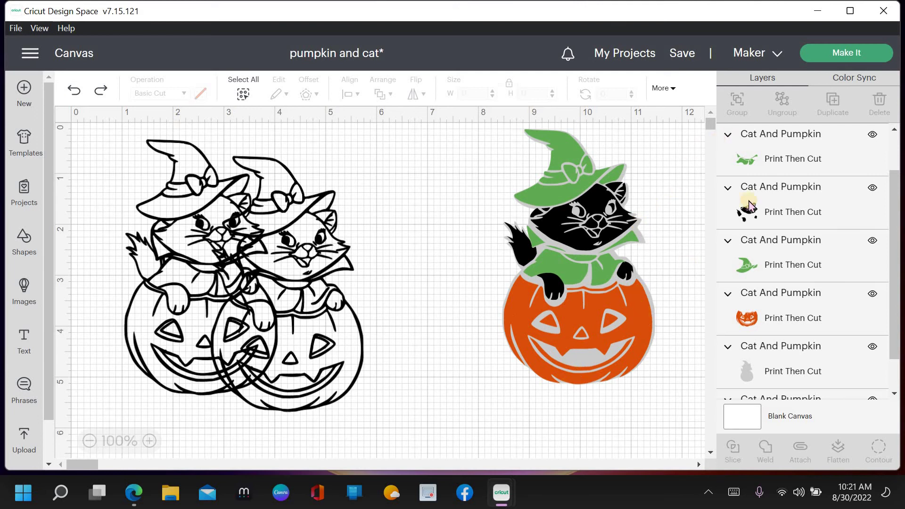
# Step: Try moving the grey backing and the orange pumpkin out of the layered image, and undo the moves
pyautogui.moveTo(883, 170); pyautogui.dragTo(877, 115)
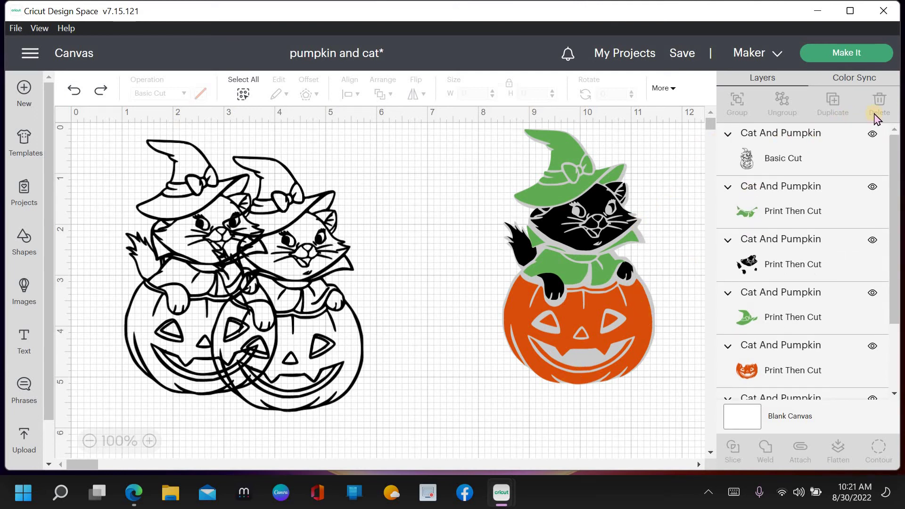
pyautogui.moveTo(530, 329); pyautogui.dragTo(438, 424)
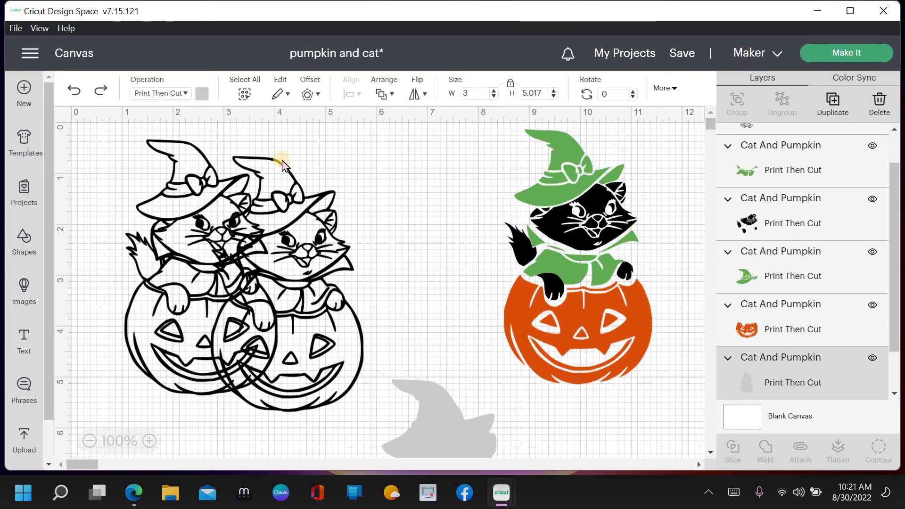
pyautogui.moveTo(581, 330); pyautogui.dragTo(590, 288)
pyautogui.click(74, 90)
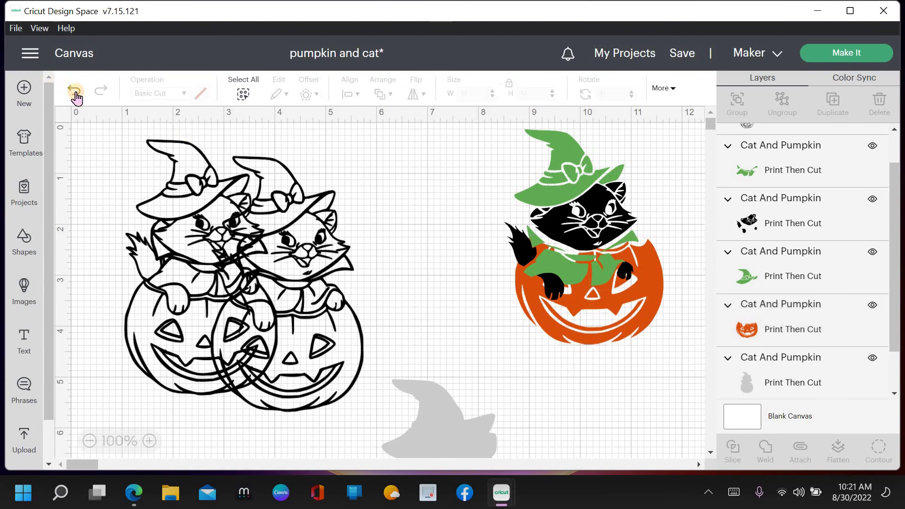
pyautogui.click(74, 91)
pyautogui.click(75, 90)
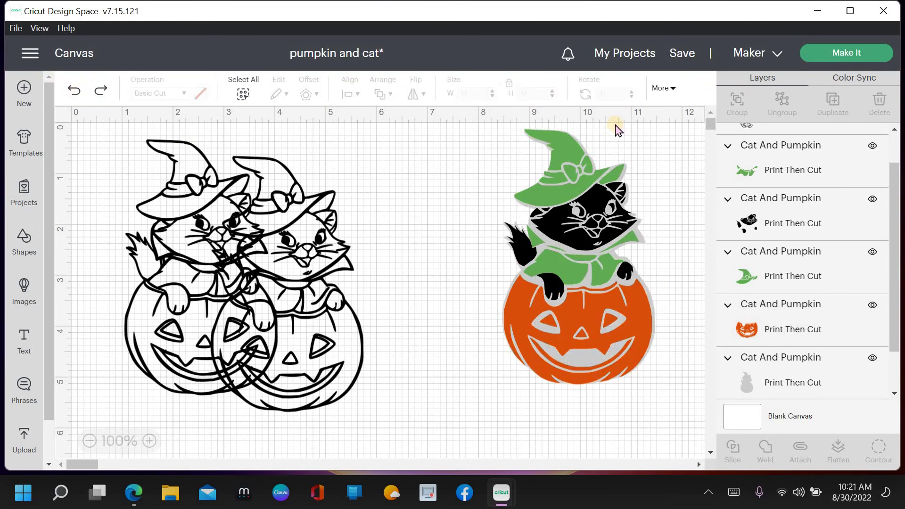
# Step: Select all pieces of the coloured cat and pumpkin and group them again
pyautogui.moveTo(446, 123); pyautogui.dragTo(646, 376)
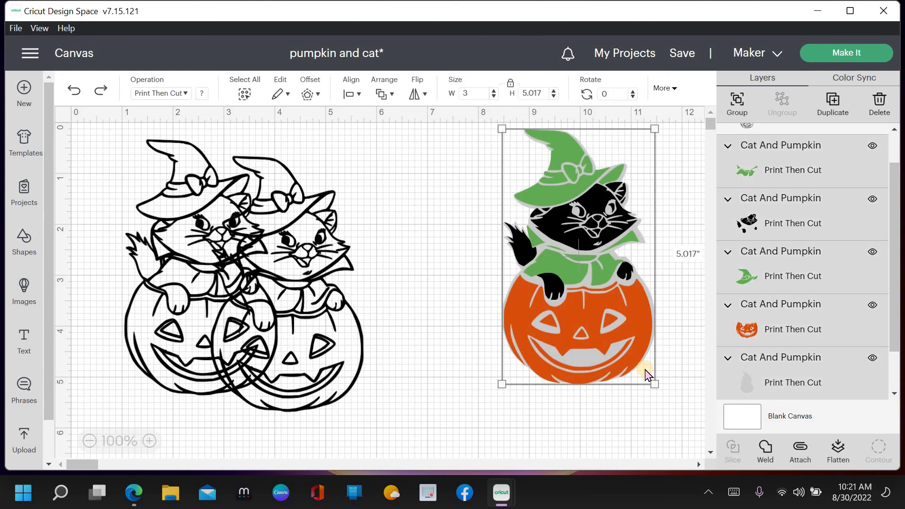
pyautogui.click(738, 101)
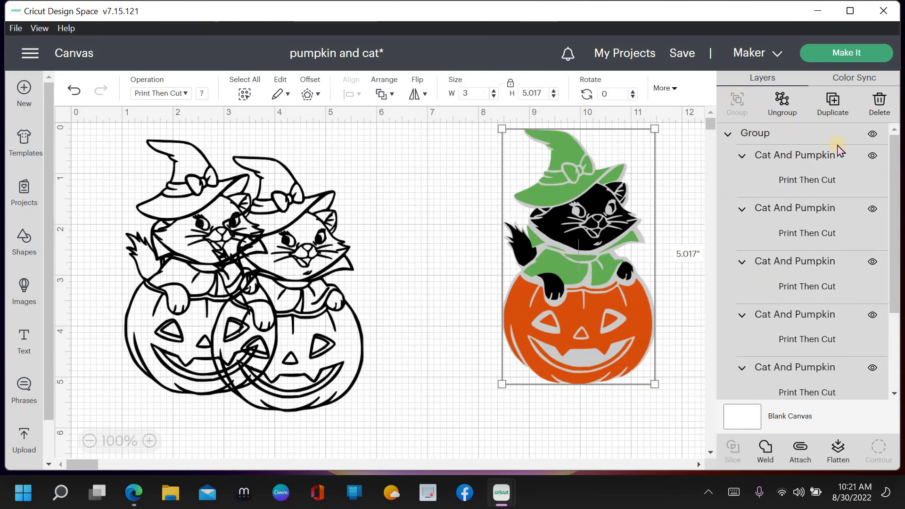
# Step: Hide the coloured group, show only its green collar and hat layers, and attach them
pyautogui.click(875, 136)
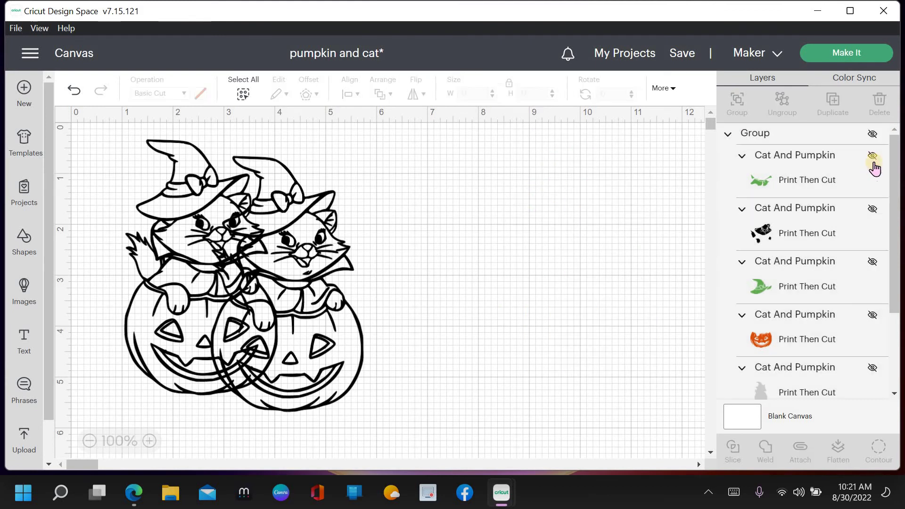
pyautogui.click(874, 156)
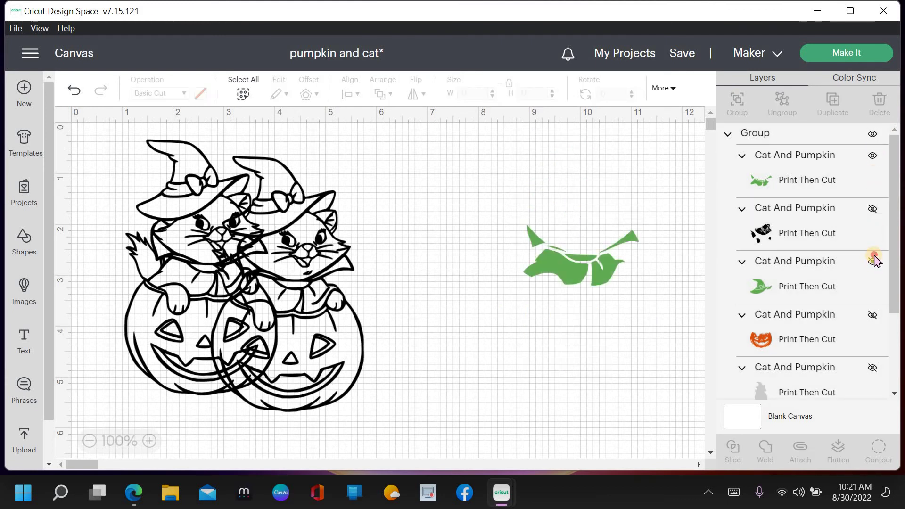
pyautogui.click(874, 263)
pyautogui.click(874, 262)
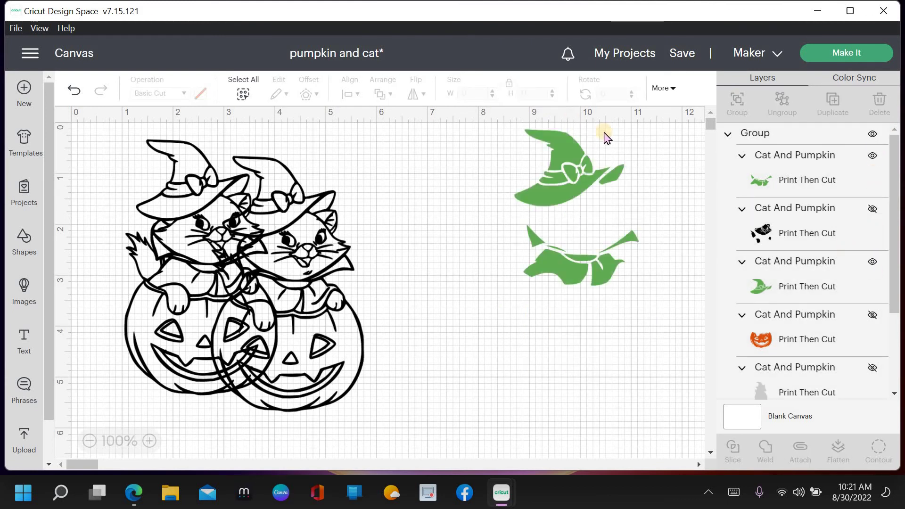
pyautogui.moveTo(661, 129); pyautogui.dragTo(473, 317)
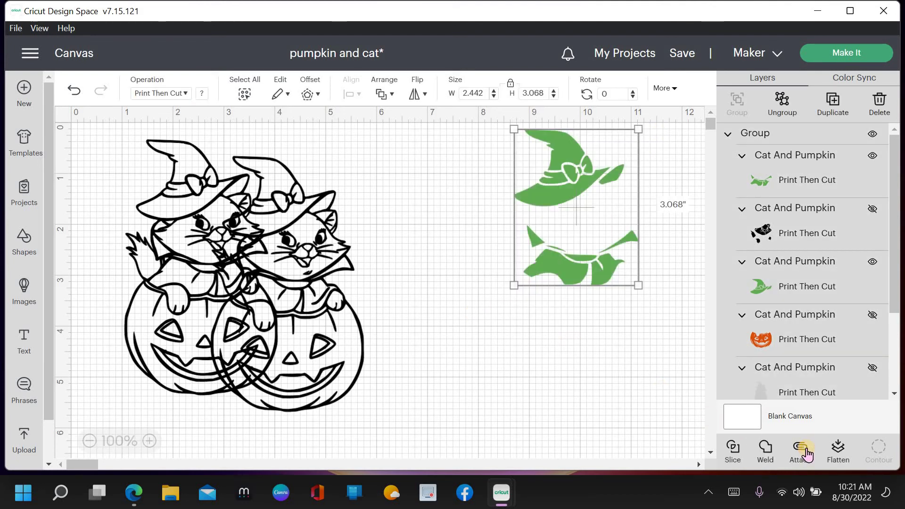
pyautogui.click(801, 450)
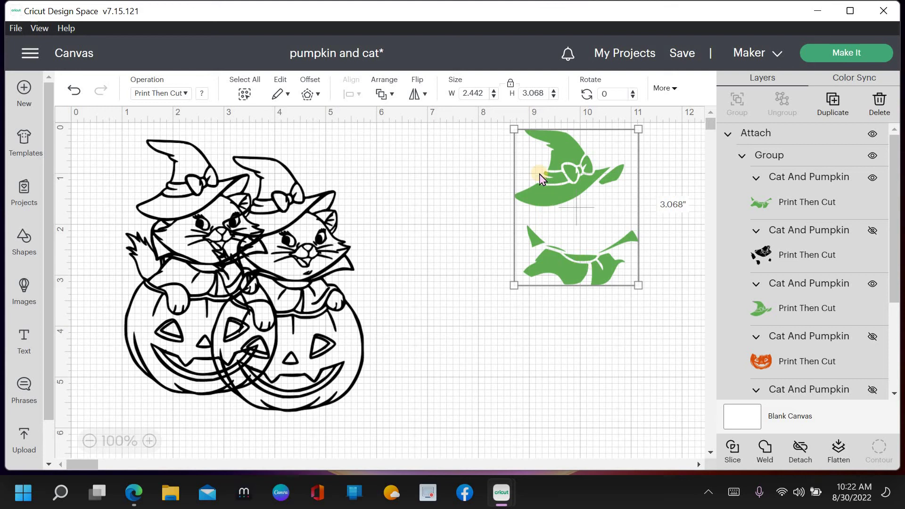
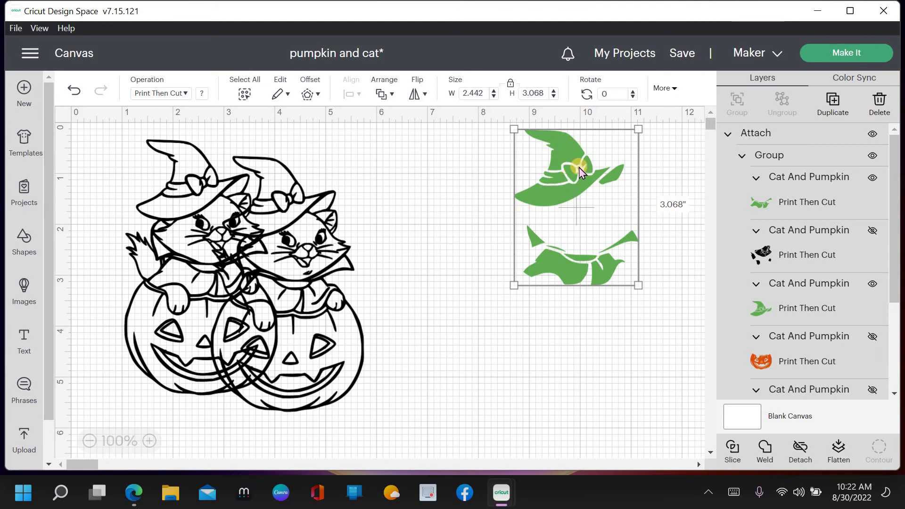
# Step: Make all layers of the attached cat and pumpkin visible again
pyautogui.click(872, 231)
pyautogui.click(872, 134)
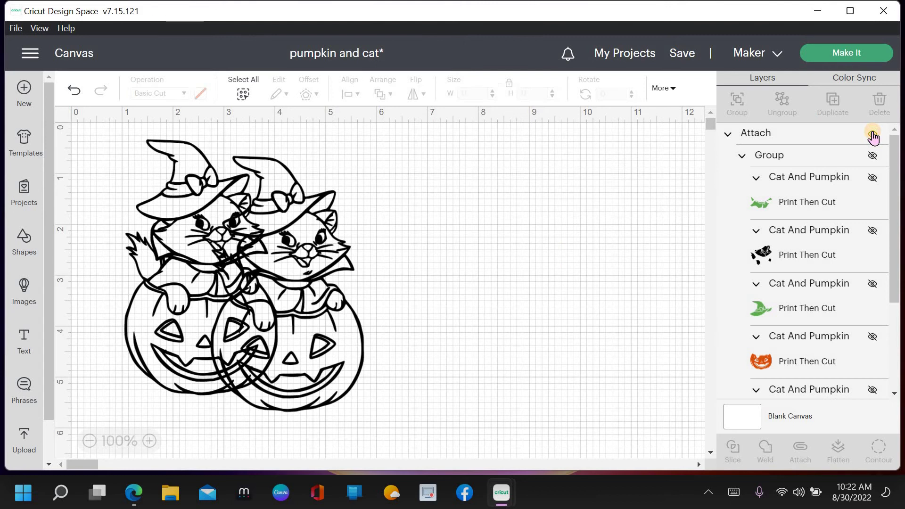
pyautogui.click(873, 135)
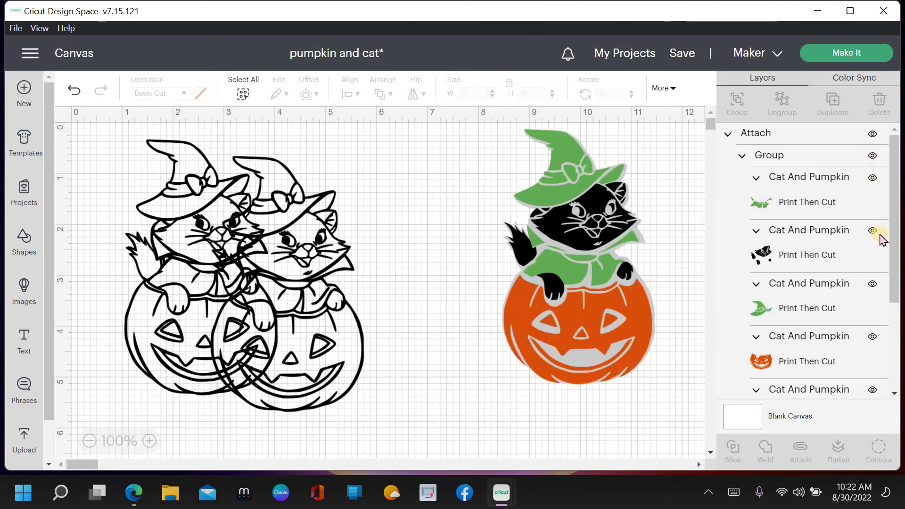
# Step: Hide the green collar, green hat, orange pumpkin and grey backing layers, leaving only the black cat pieces showing
pyautogui.click(873, 178)
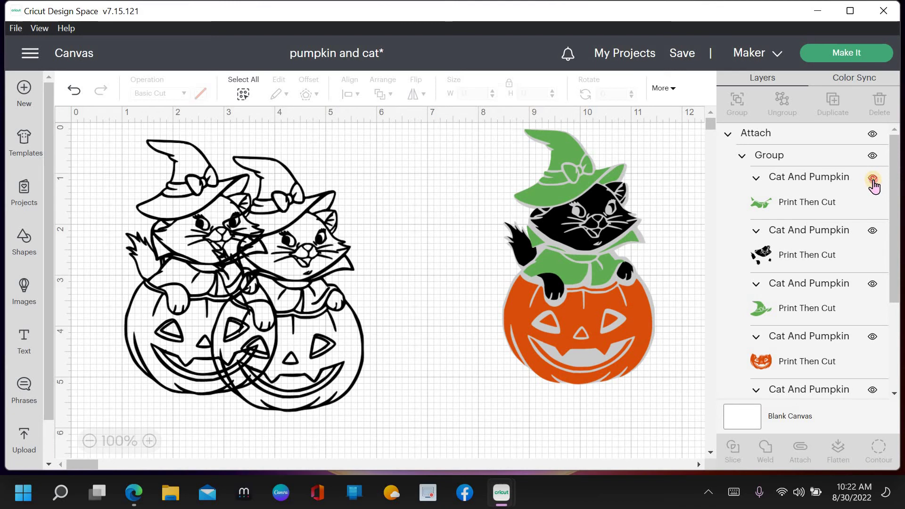
pyautogui.click(874, 284)
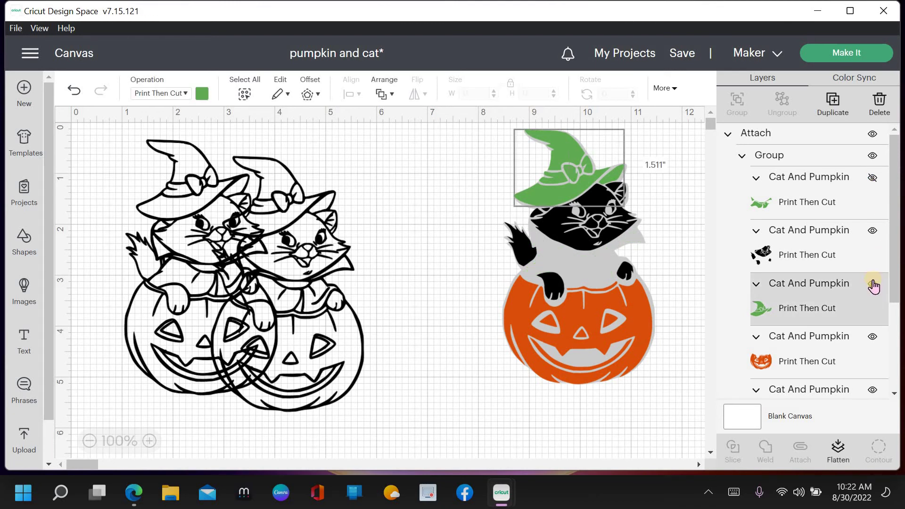
pyautogui.click(873, 285)
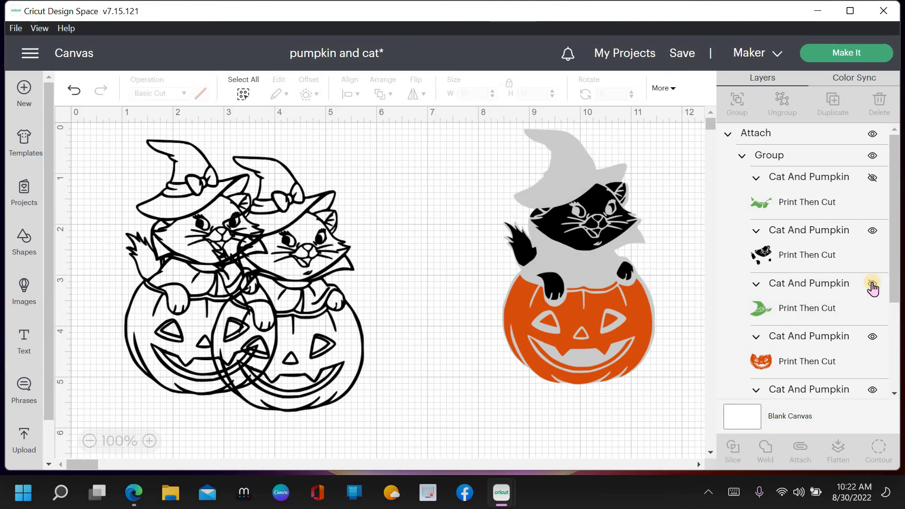
pyautogui.click(876, 335)
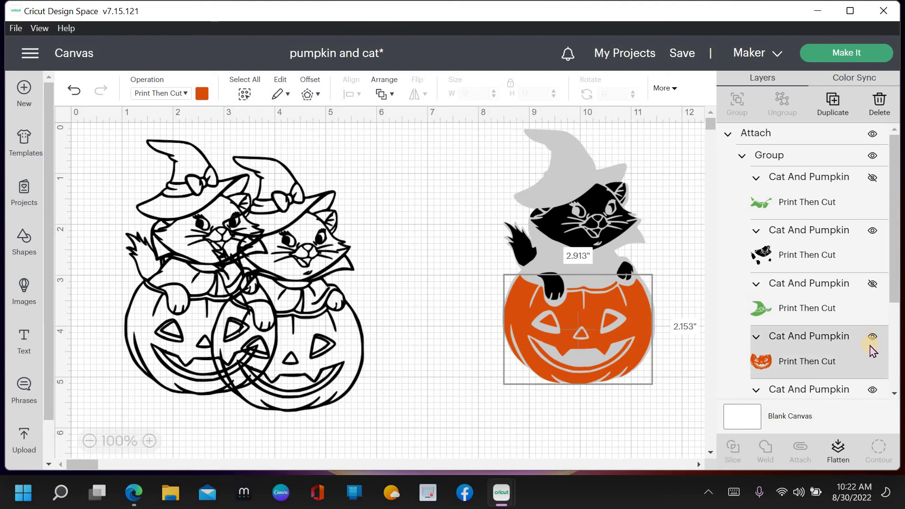
pyautogui.click(873, 336)
pyautogui.scroll(-3, 873, 352)
pyautogui.click(873, 319)
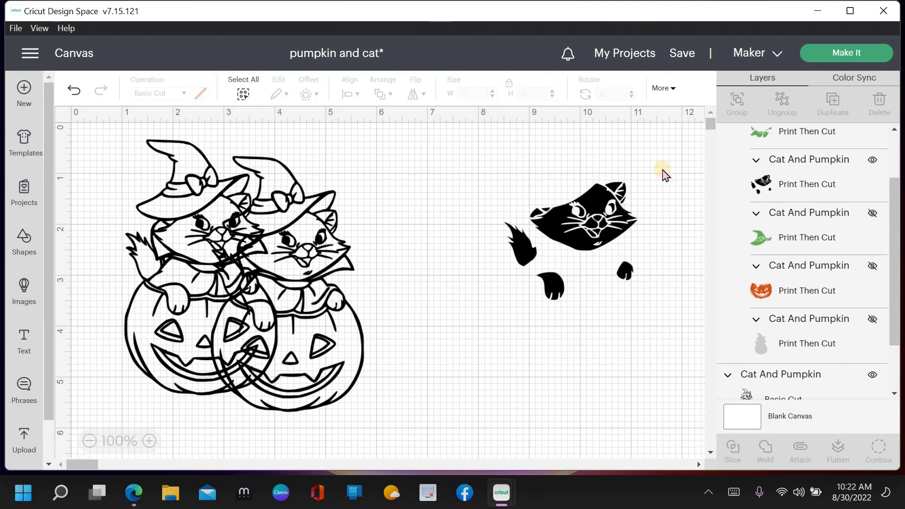
# Step: Select the black cat pieces and detach the attached set
pyautogui.moveTo(660, 149); pyautogui.dragTo(478, 330)
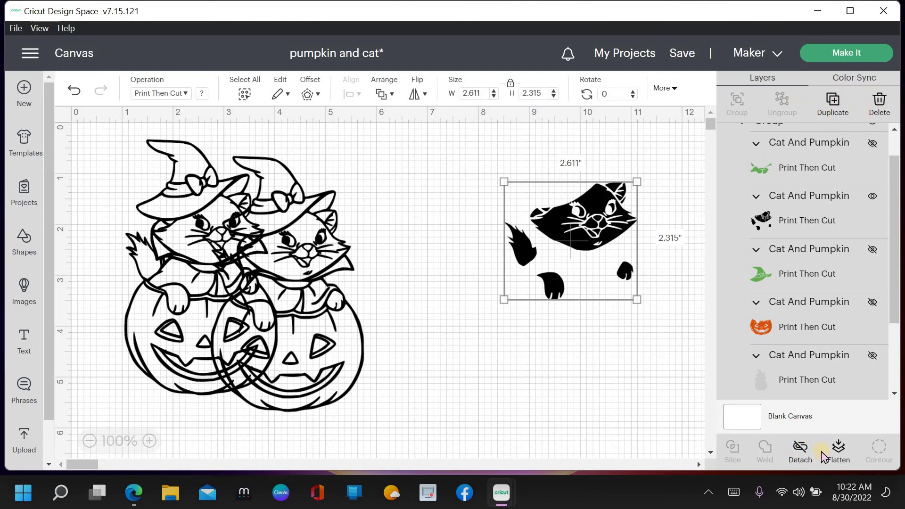
pyautogui.click(602, 240)
pyautogui.click(801, 454)
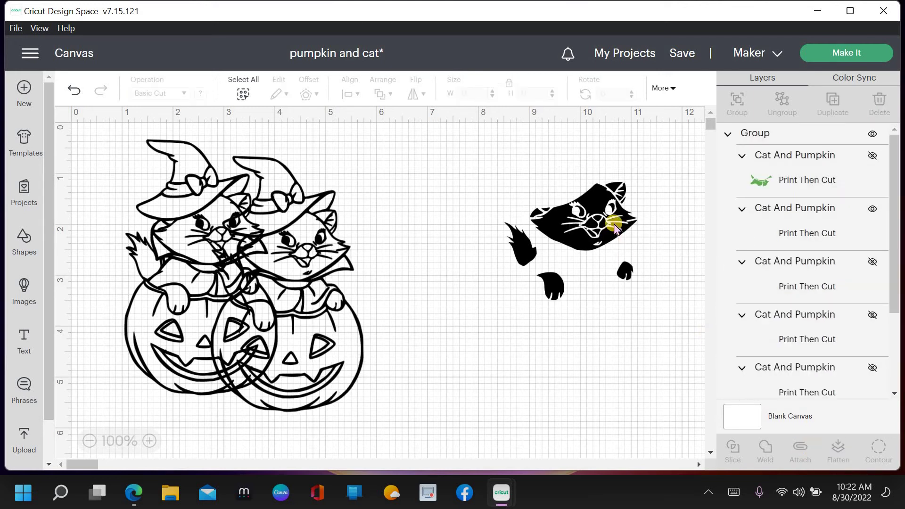
# Step: Show the green hat and collar layers with the black cat, and make the rest of the group visible
pyautogui.click(521, 302)
pyautogui.moveTo(500, 305); pyautogui.dragTo(653, 144)
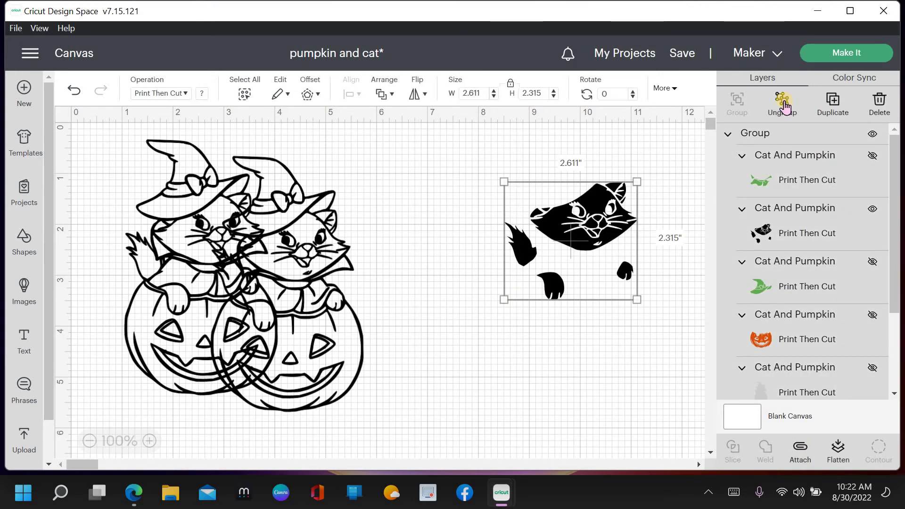
pyautogui.click(873, 261)
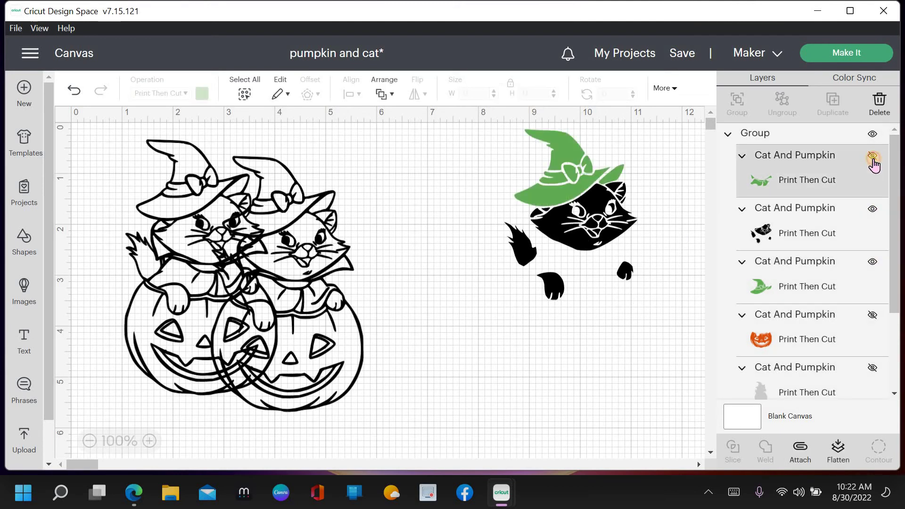
pyautogui.click(873, 156)
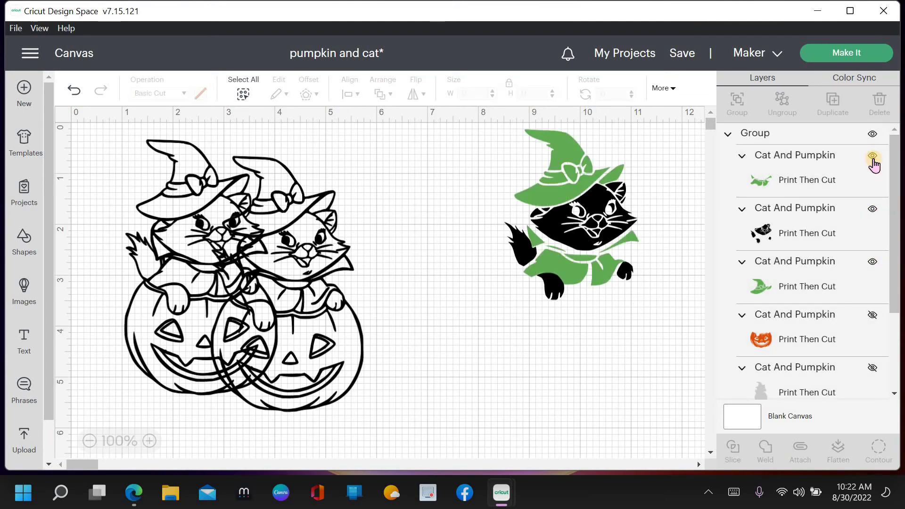
pyautogui.click(874, 134)
pyautogui.click(874, 134)
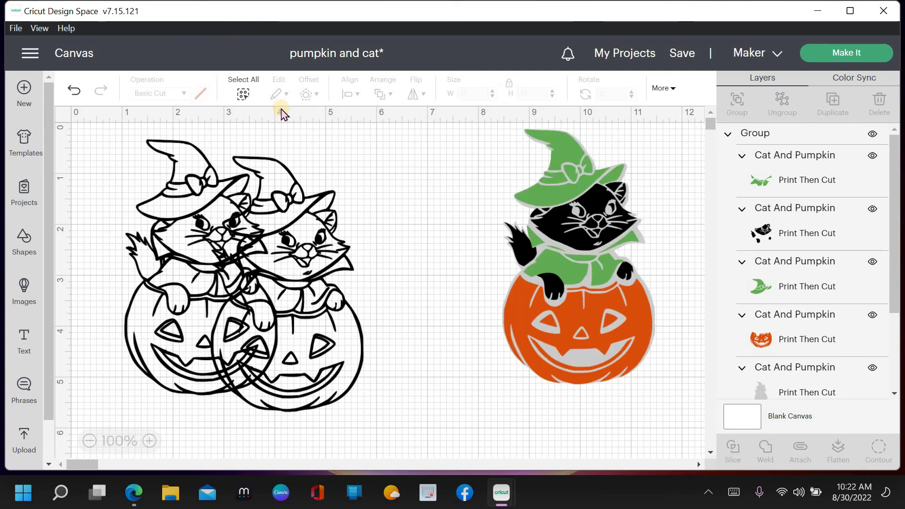
# Step: Try changing the whole coloured group to a Basic cut, and undo the change
pyautogui.click(164, 93)
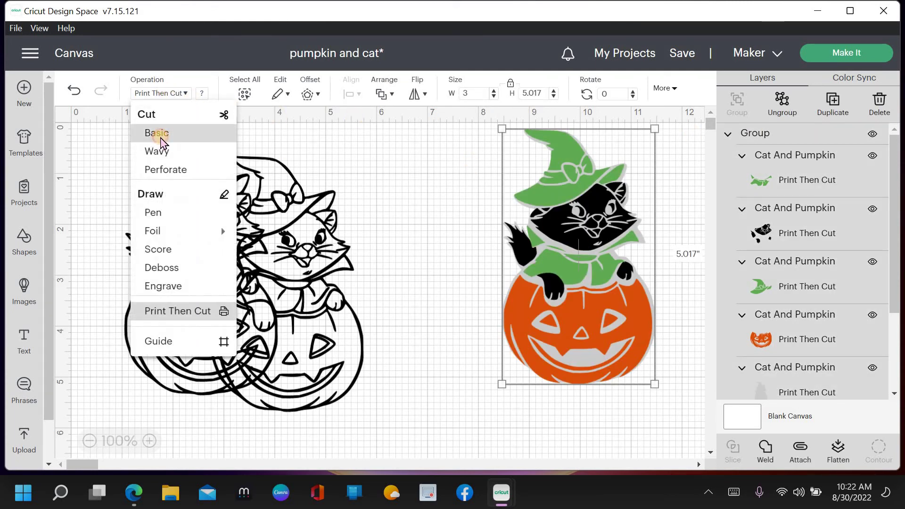
pyautogui.click(157, 133)
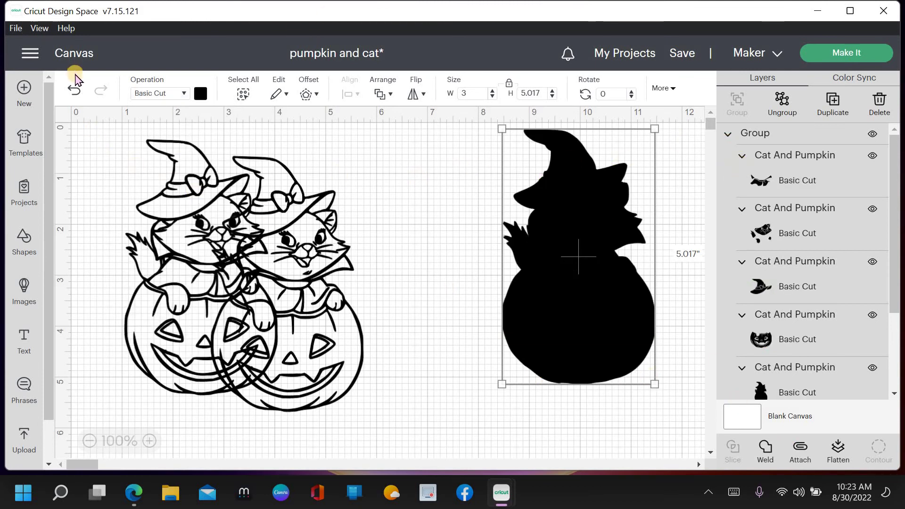
pyautogui.click(73, 91)
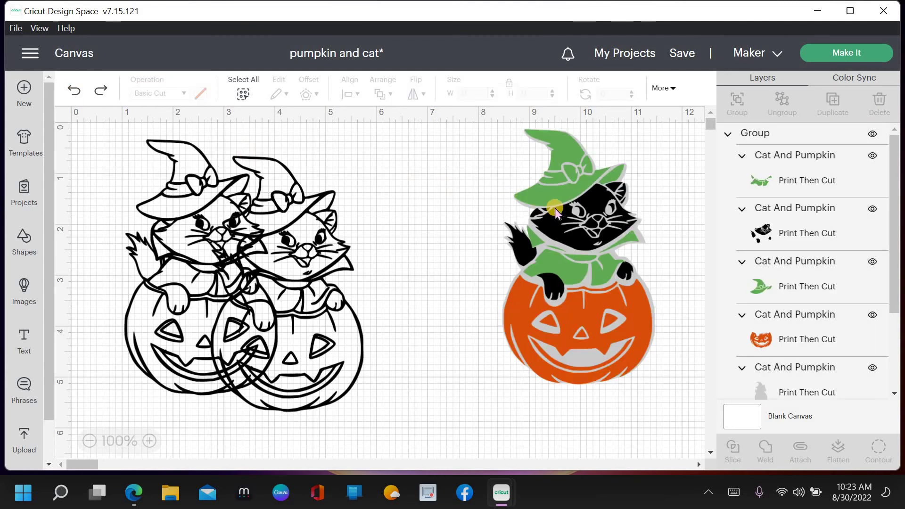
# Step: Change the operation of the green collar layer and the black cat layer to Basic cut, one layer at a time
pyautogui.click(615, 228)
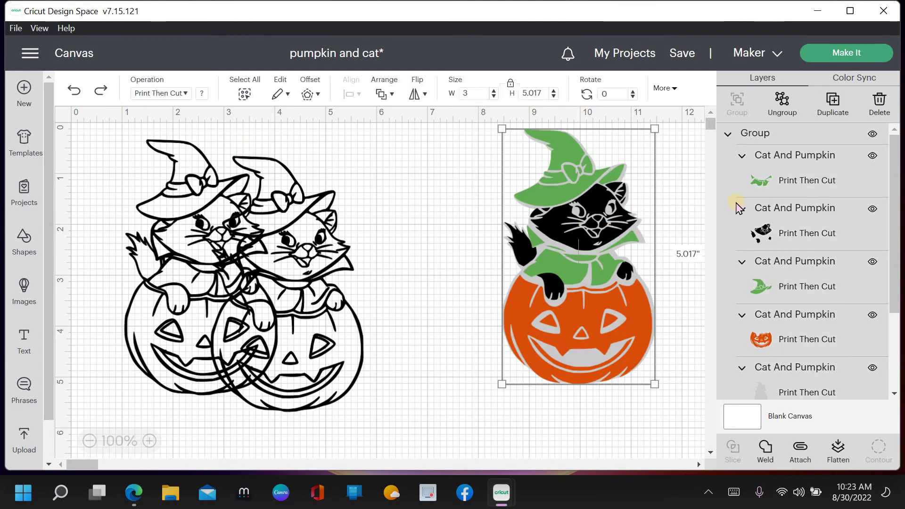
pyautogui.click(830, 181)
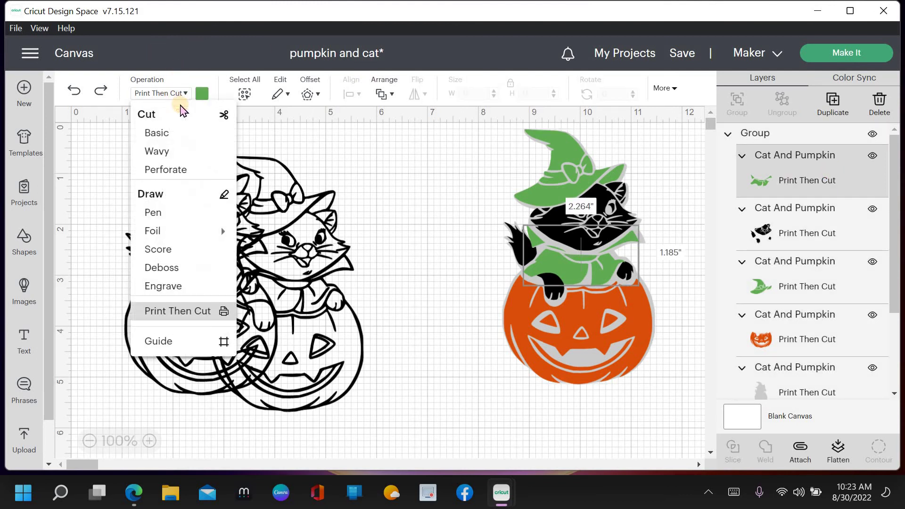
pyautogui.click(183, 134)
pyautogui.click(763, 232)
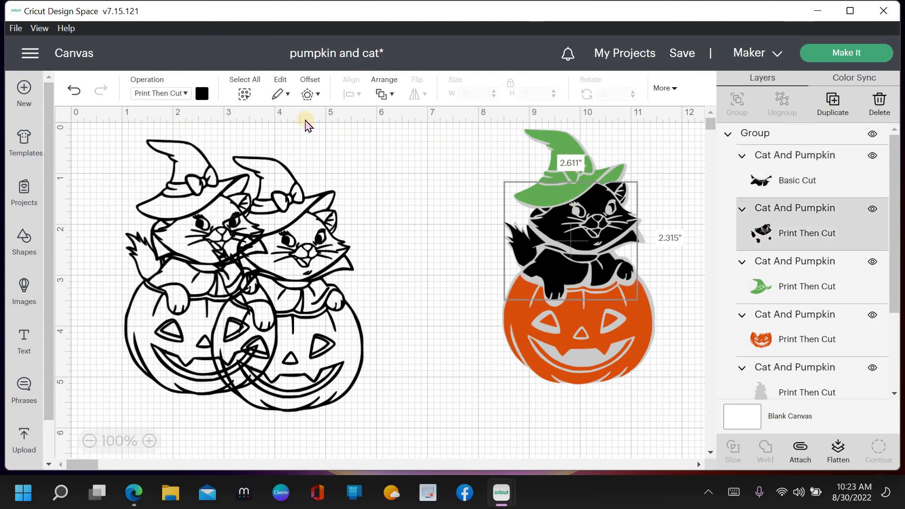
pyautogui.click(161, 92)
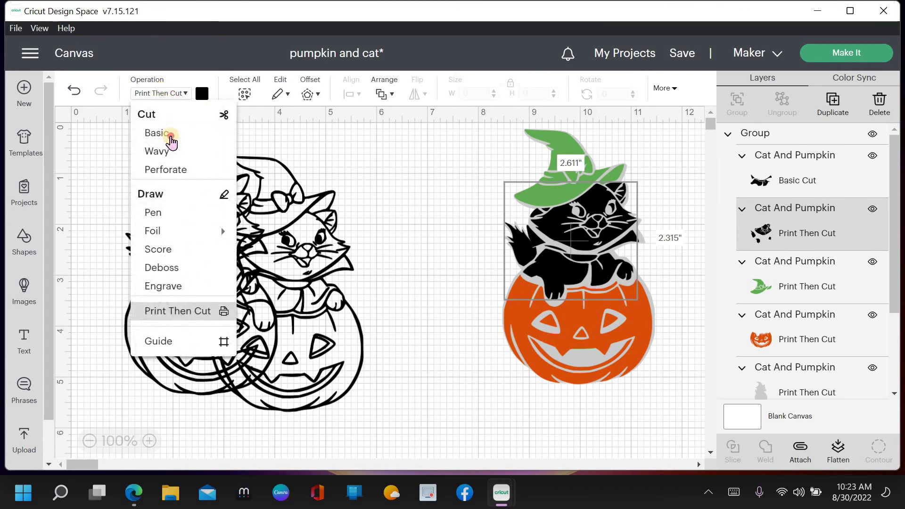
pyautogui.click(170, 134)
pyautogui.click(624, 302)
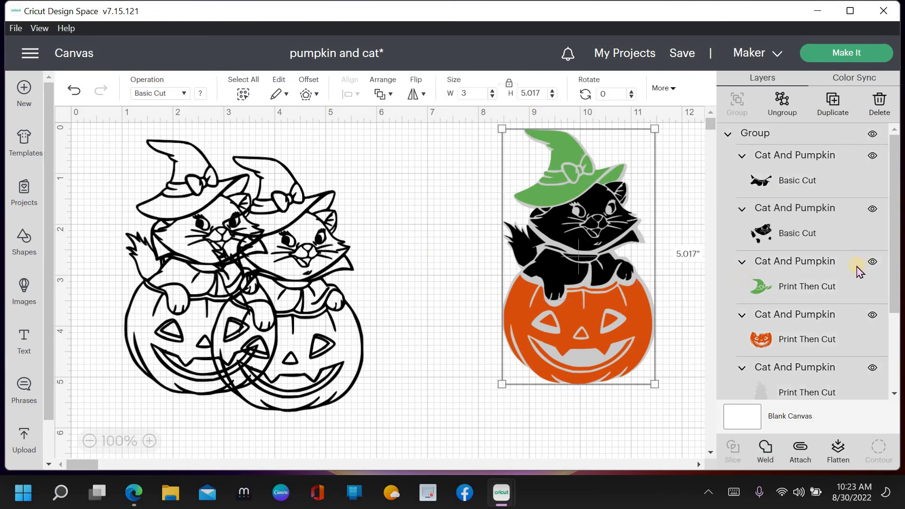
# Step: Change the pumpkin layer to a Basic cut and set its material colour to orange
pyautogui.click(767, 339)
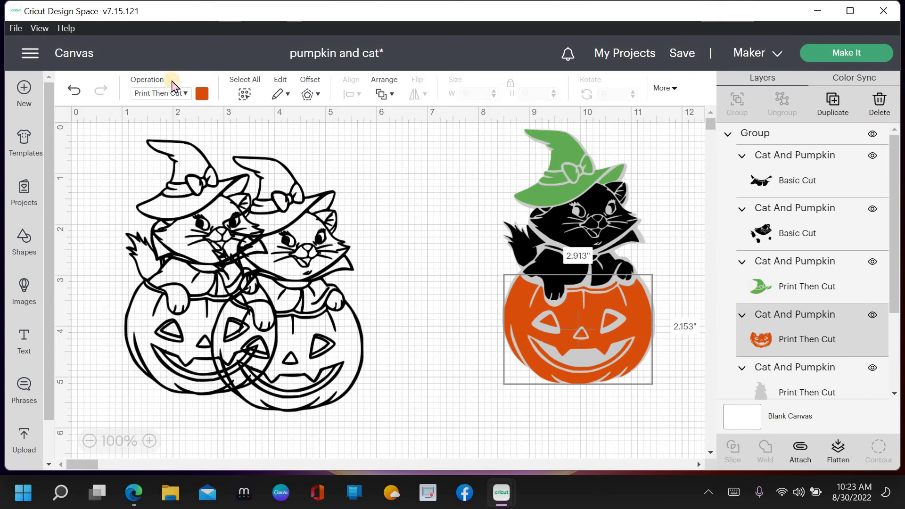
pyautogui.click(160, 93)
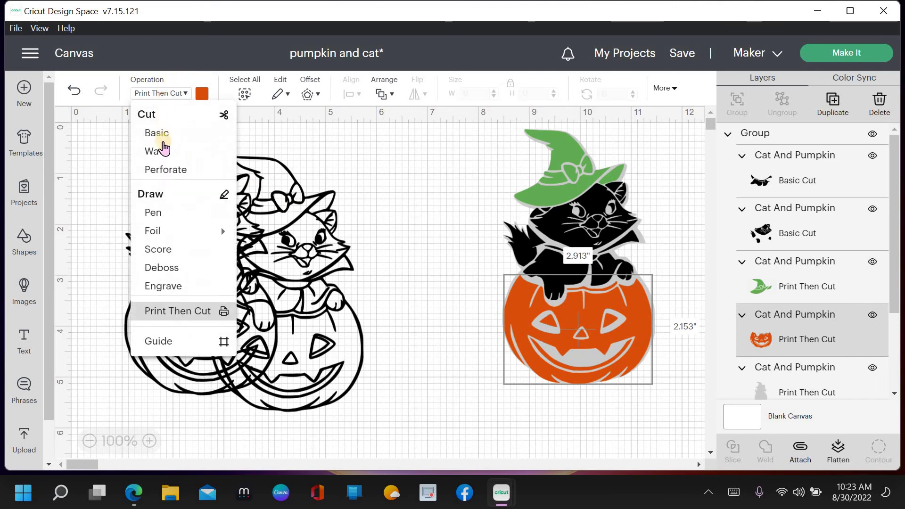
pyautogui.click(165, 134)
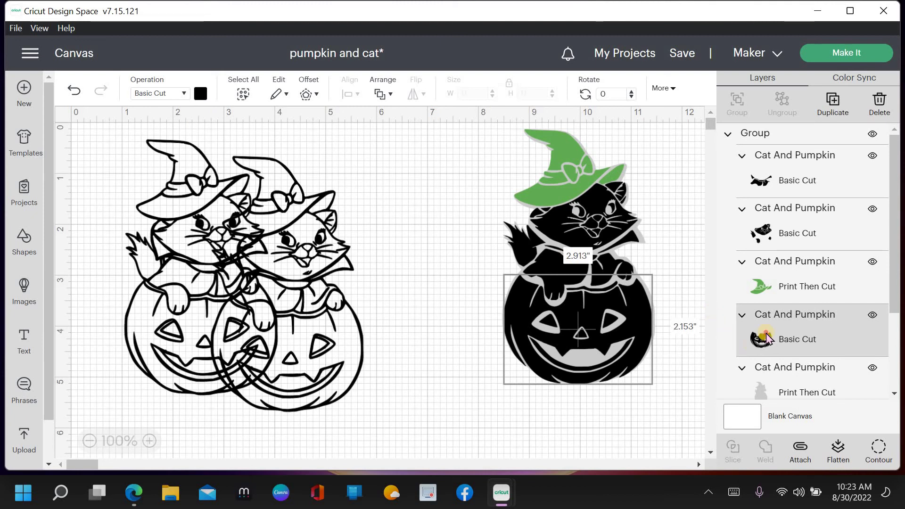
pyautogui.click(315, 252)
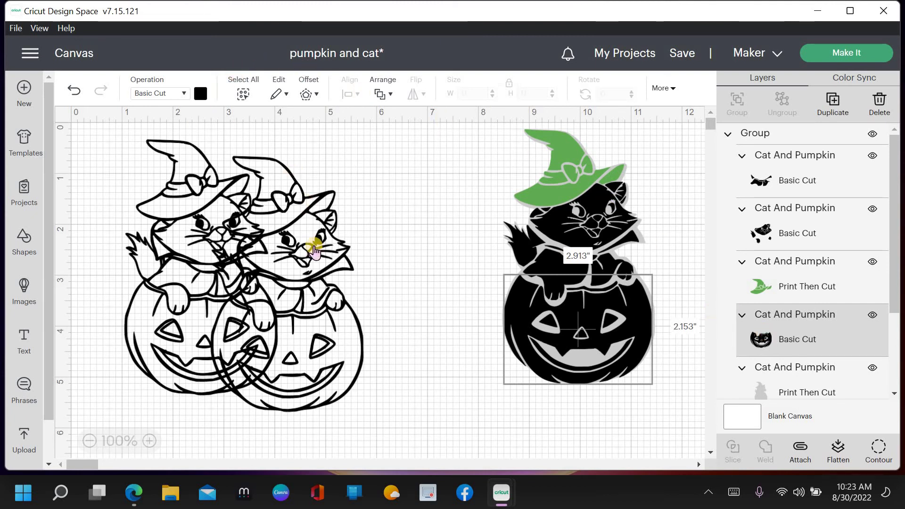
pyautogui.click(323, 208)
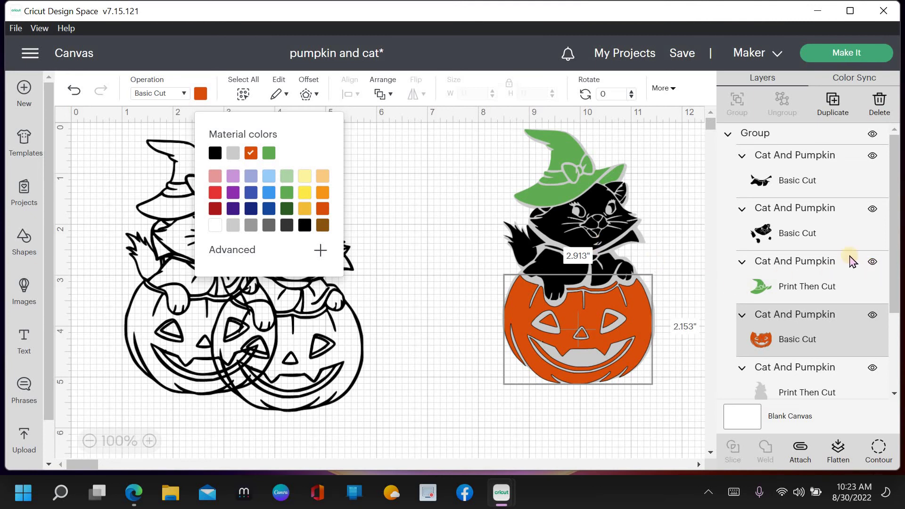
# Step: Set the collar layer's material colour to the hat's green
pyautogui.click(764, 193)
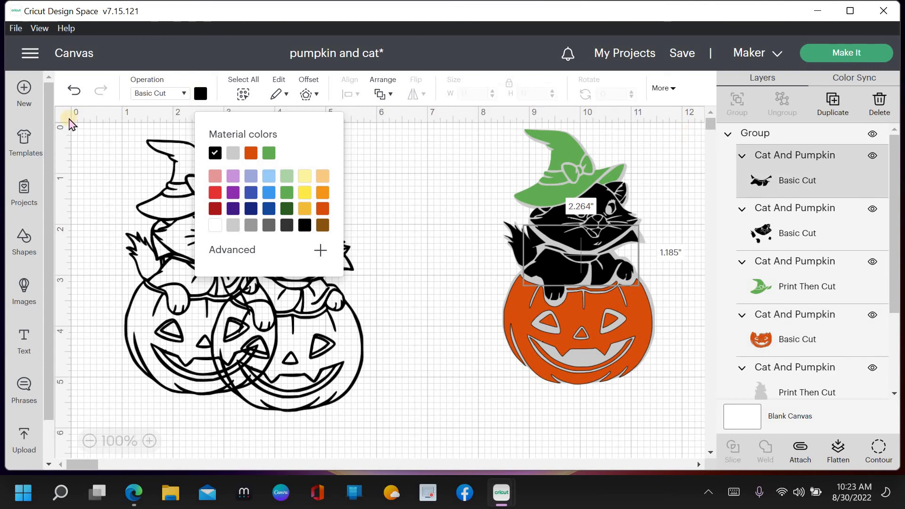
pyautogui.click(269, 153)
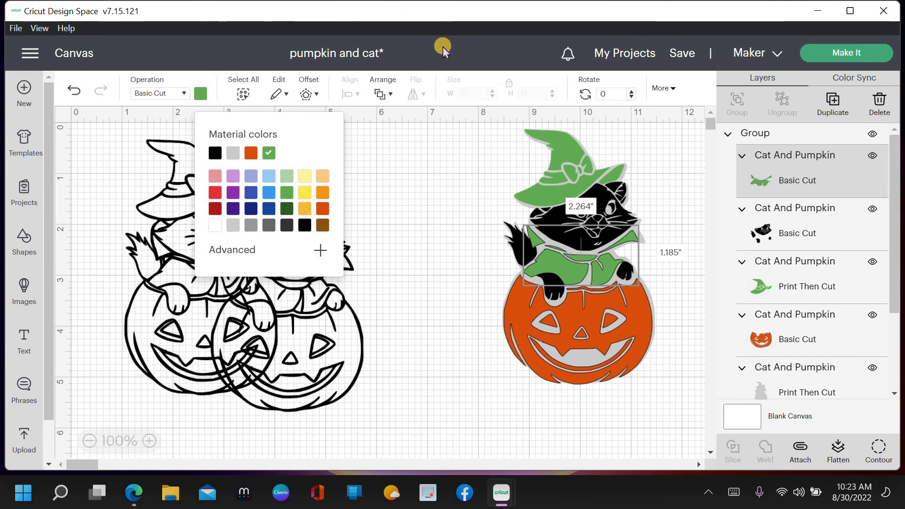
pyautogui.click(586, 287)
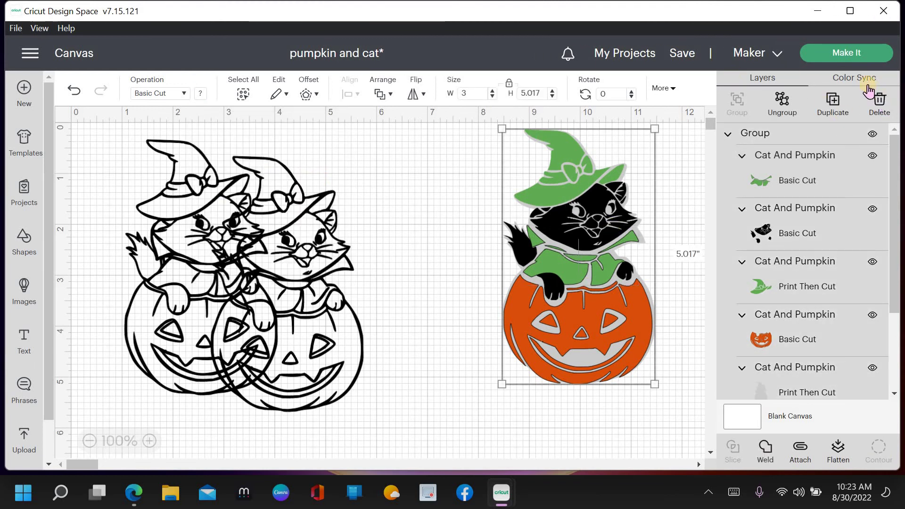
# Step: Preview the project's mats with On Mat loading, examine the shapes on the black and green mats, and return to the canvas
pyautogui.click(857, 55)
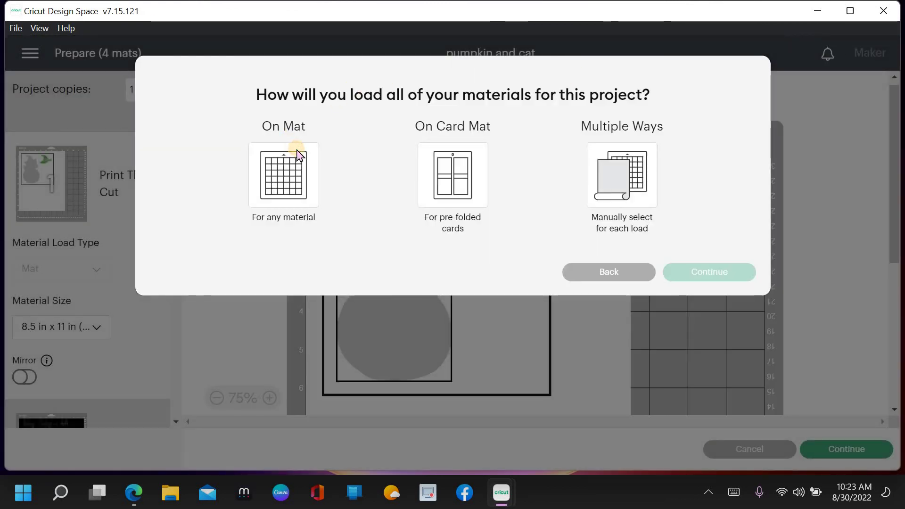
pyautogui.click(297, 149)
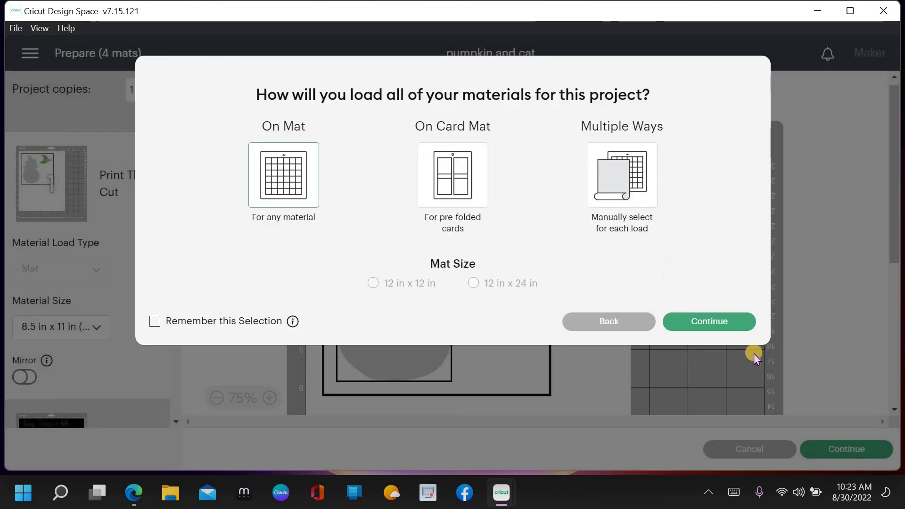
pyautogui.click(724, 322)
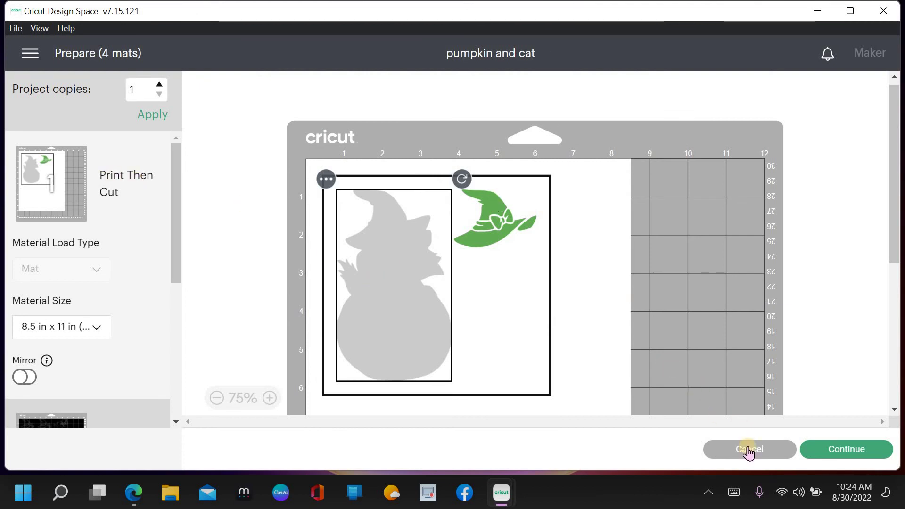
pyautogui.scroll(-5, 94, 260)
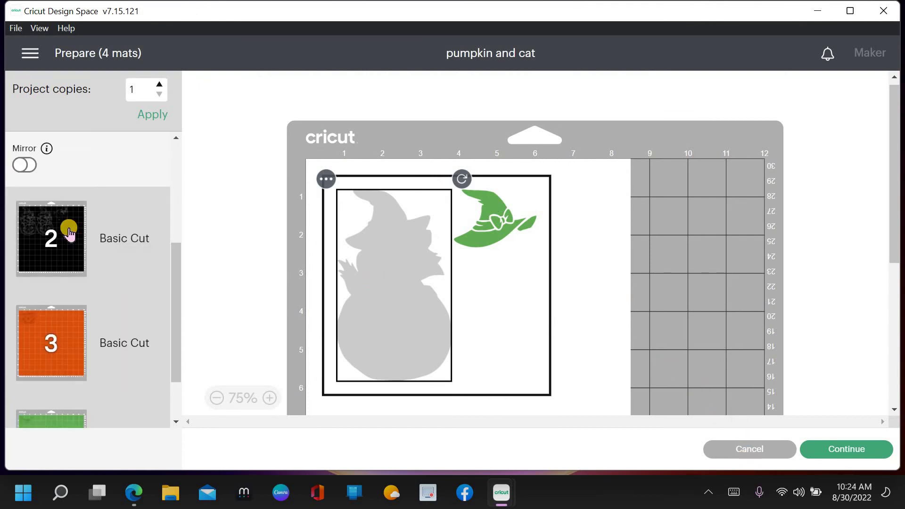
pyautogui.click(68, 228)
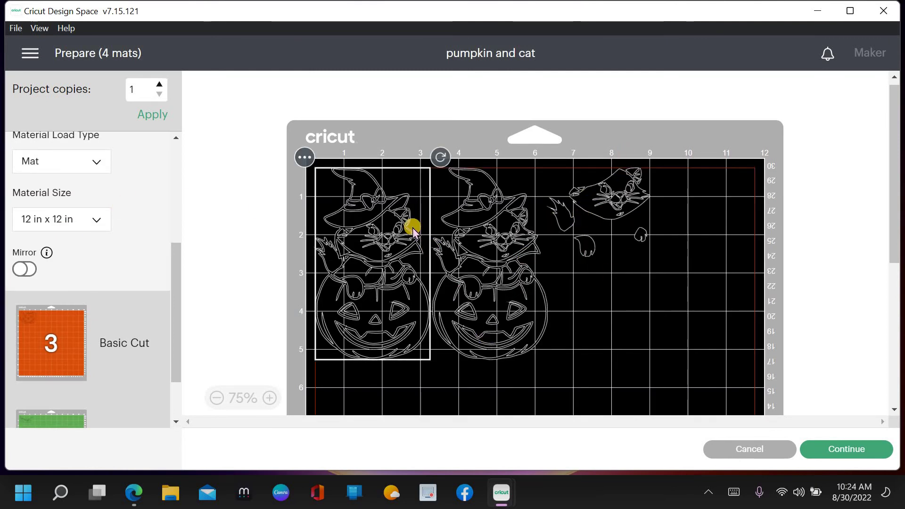
pyautogui.scroll(-2, 56, 300)
pyautogui.click(56, 296)
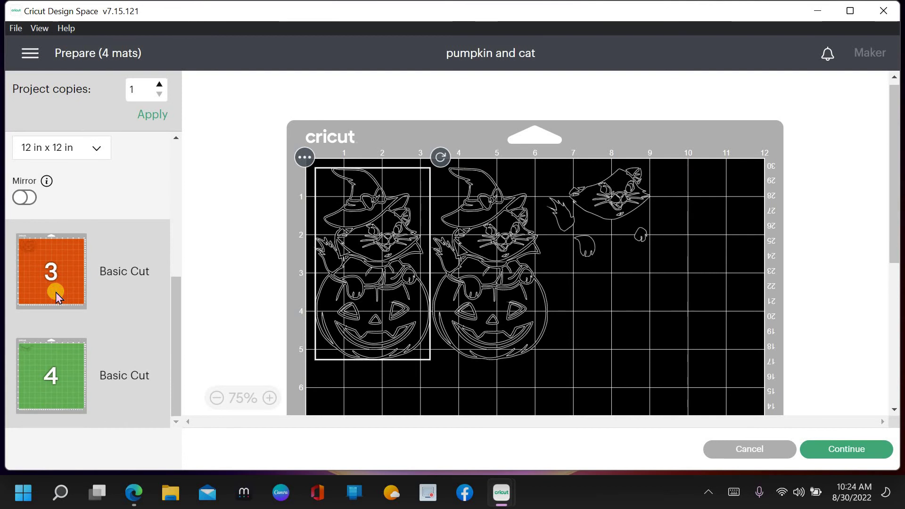
pyautogui.click(62, 366)
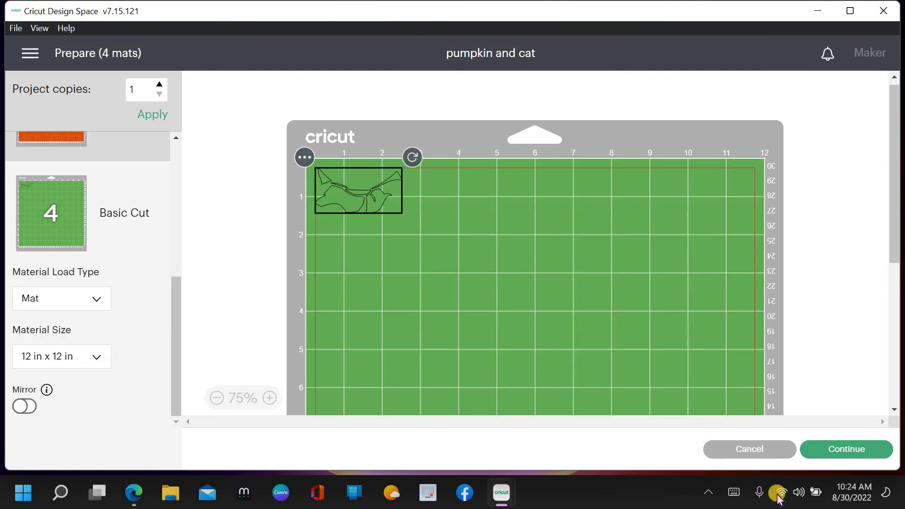
pyautogui.click(761, 449)
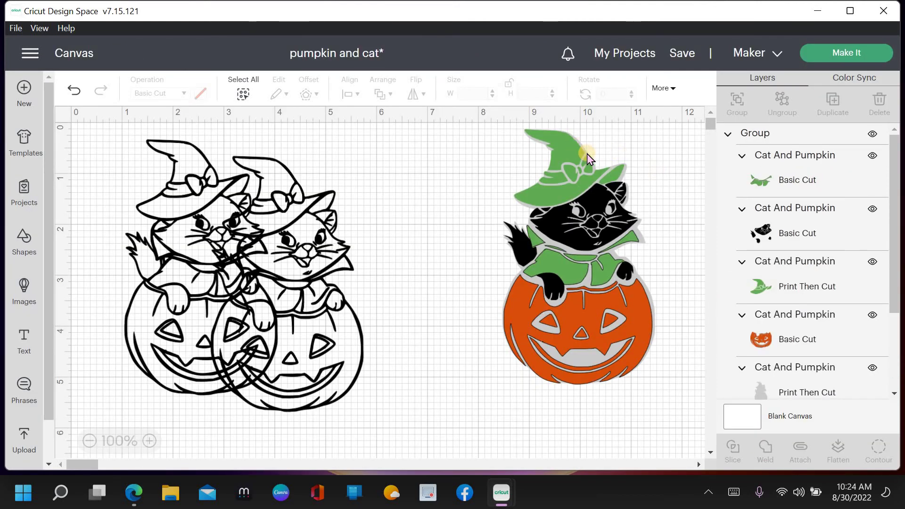
# Step: Change the green hat layer's operation from Print Then Cut to Basic cut
pyautogui.click(593, 162)
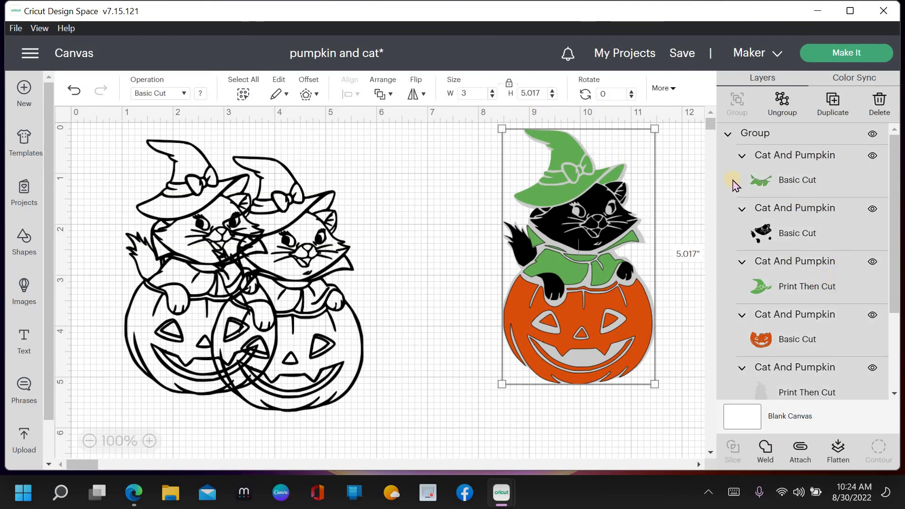
pyautogui.click(797, 278)
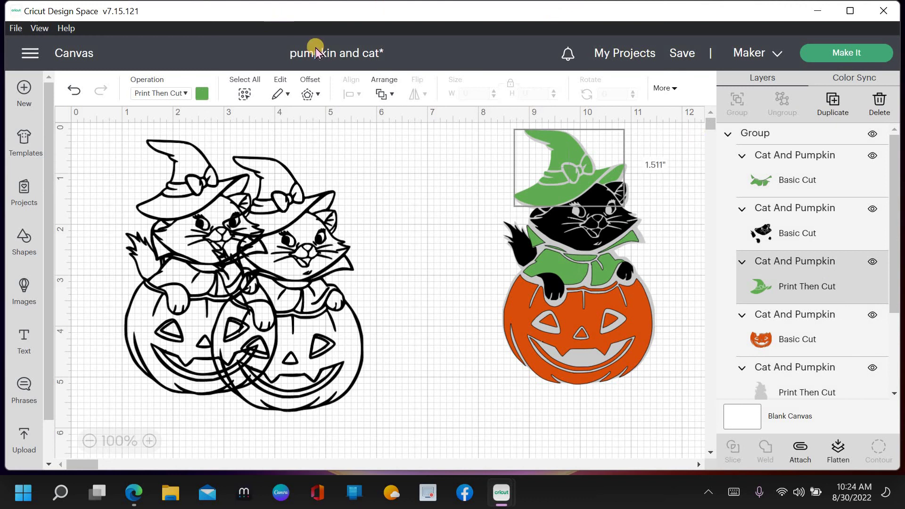
pyautogui.click(172, 96)
pyautogui.click(157, 134)
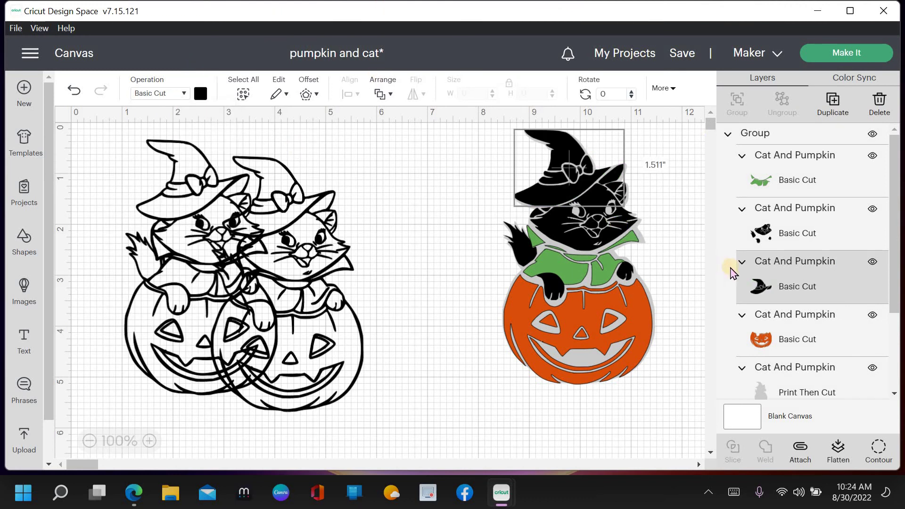
# Step: Hide the two ungrouped black outline copies of the Cat And Pumpkin design
pyautogui.click(263, 220)
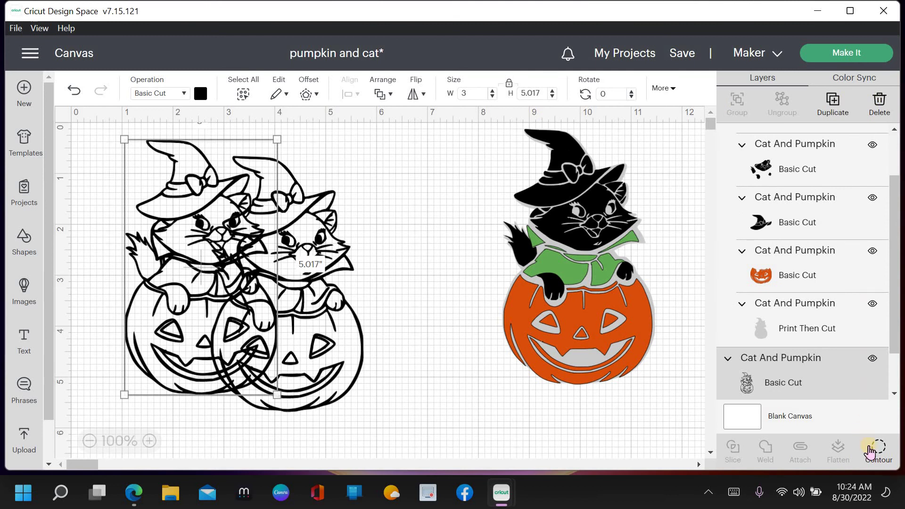
pyautogui.moveTo(272, 257); pyautogui.dragTo(323, 269)
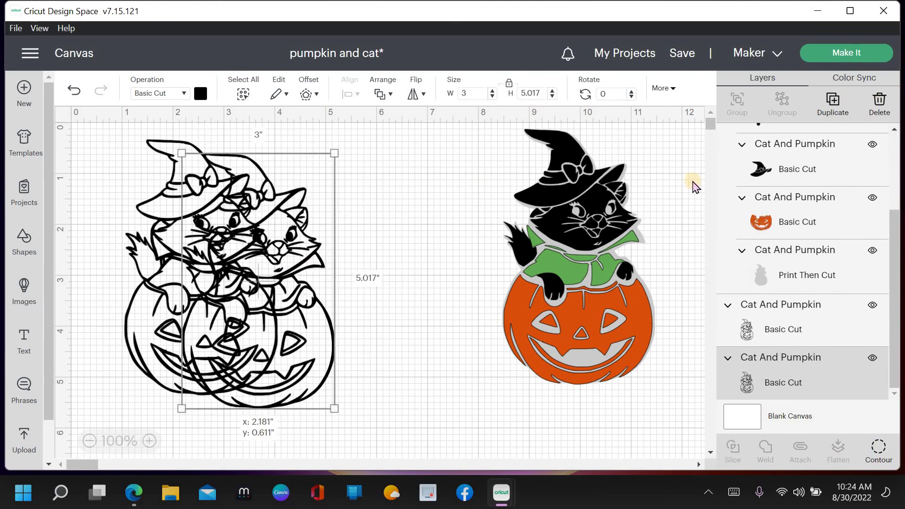
pyautogui.click(873, 306)
pyautogui.click(873, 358)
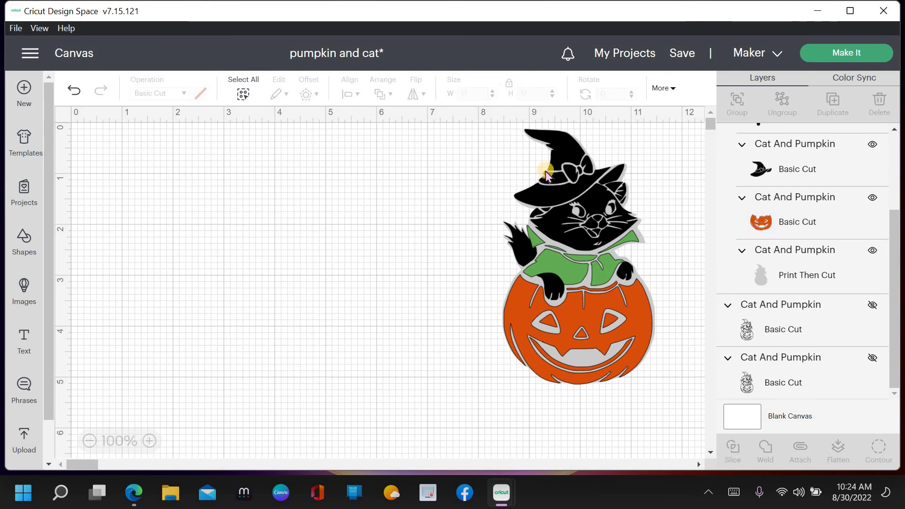
# Step: Set the hat layer's material colour to the same green as the collar
pyautogui.click(604, 222)
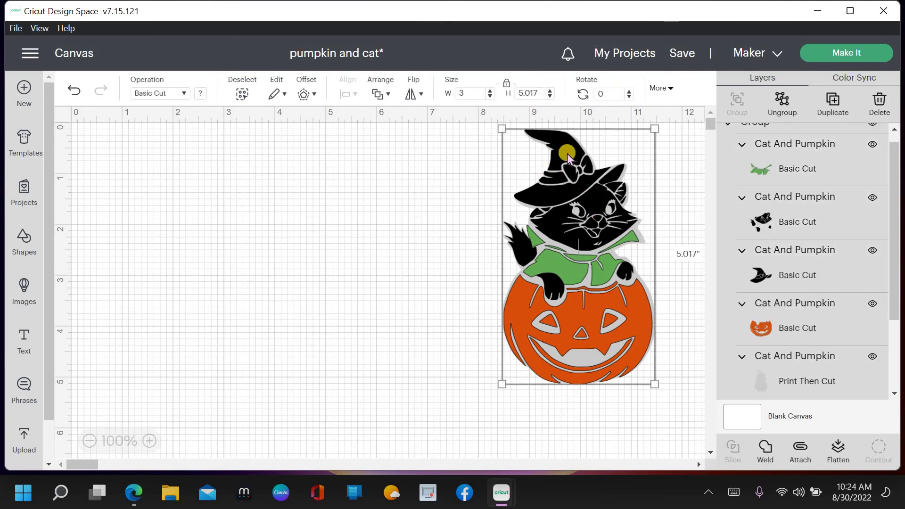
pyautogui.click(749, 259)
pyautogui.click(203, 94)
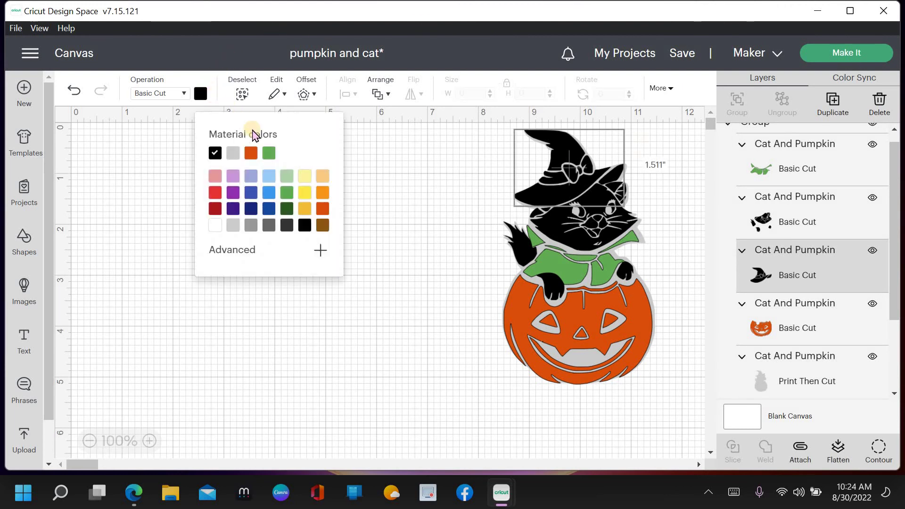
pyautogui.click(267, 158)
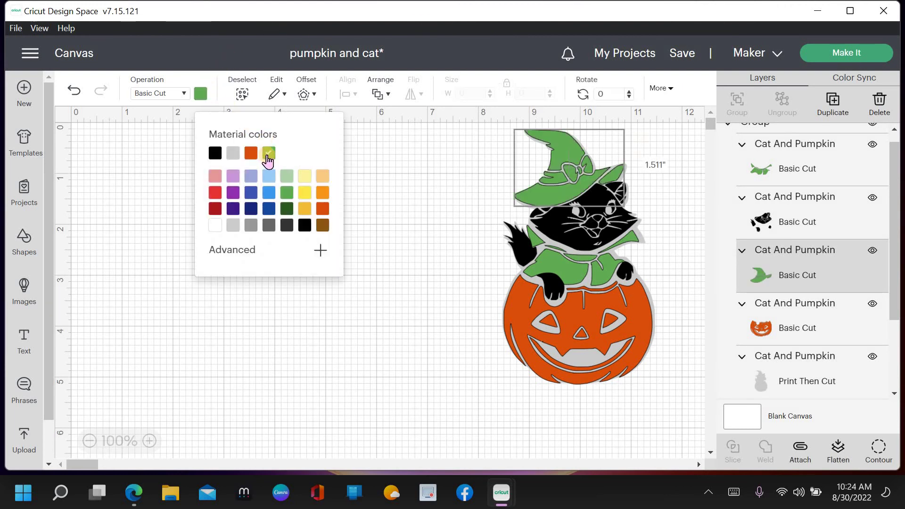
# Step: Preview the mats again with On Mat loading, check the Print Then Cut mat and the remaining mats, and return to the canvas
pyautogui.click(854, 54)
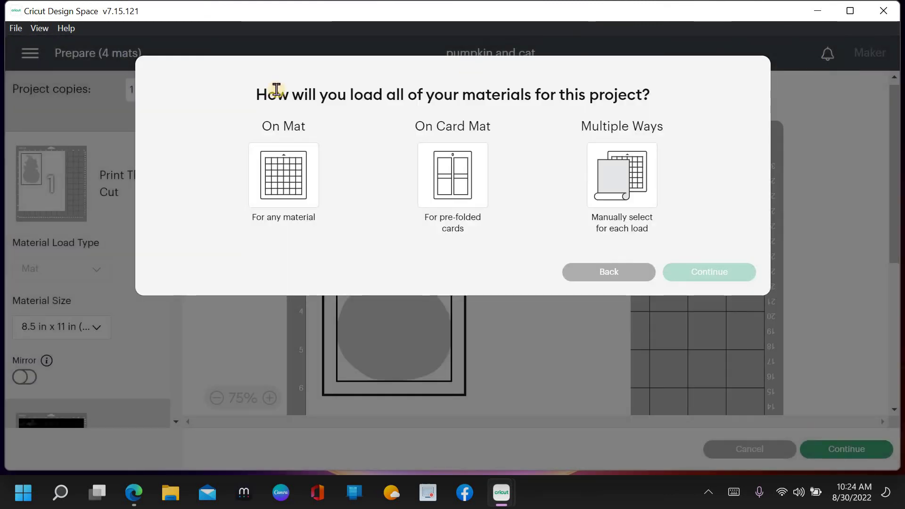
pyautogui.click(302, 185)
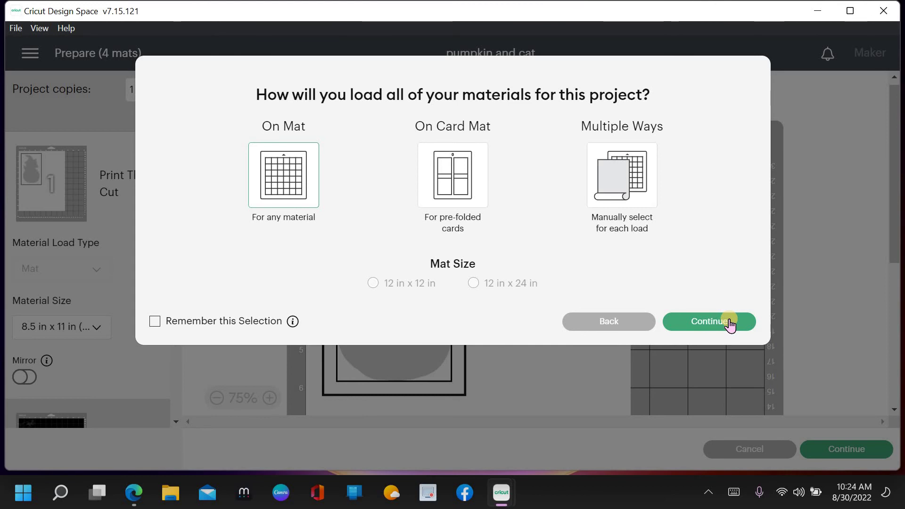
pyautogui.click(729, 322)
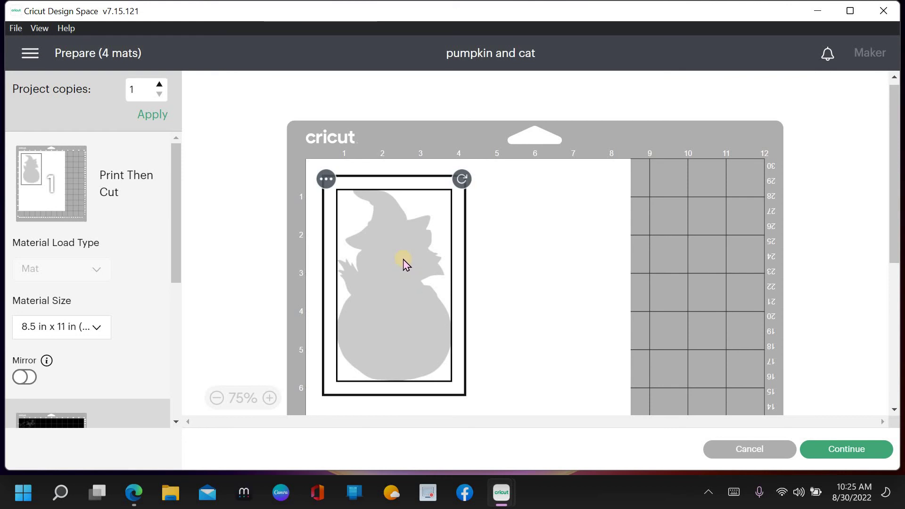
pyautogui.scroll(-5, 246, 234)
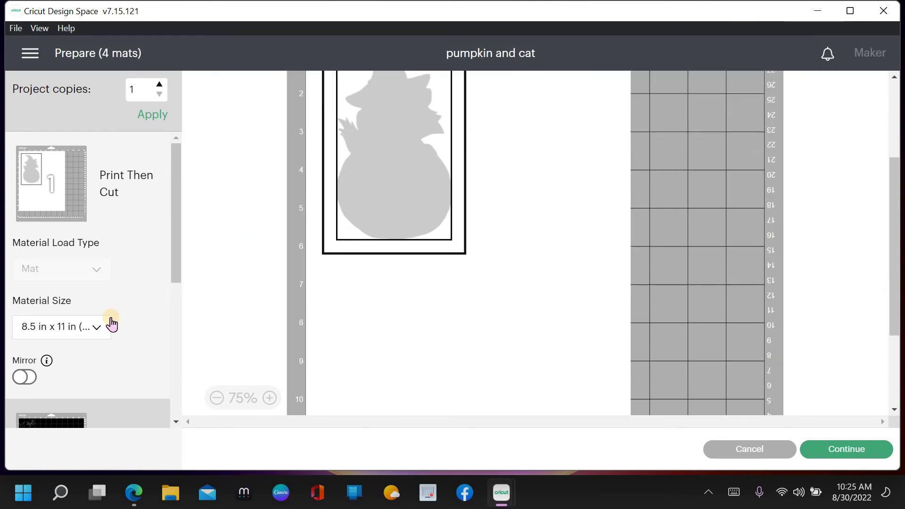
pyautogui.scroll(-4, 111, 323)
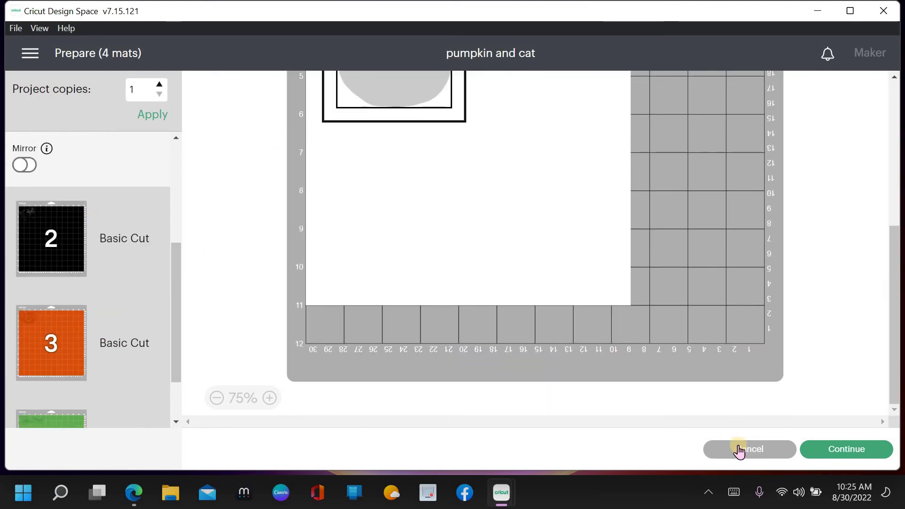
pyautogui.click(734, 460)
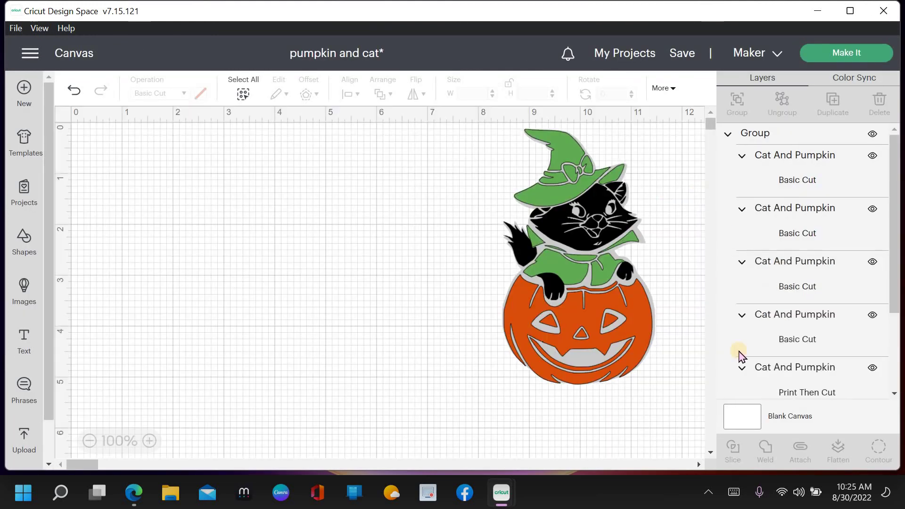
# Step: Change the grey background silhouette layer to a Basic cut and set its material colour to light grey
pyautogui.scroll(-2, 781, 331)
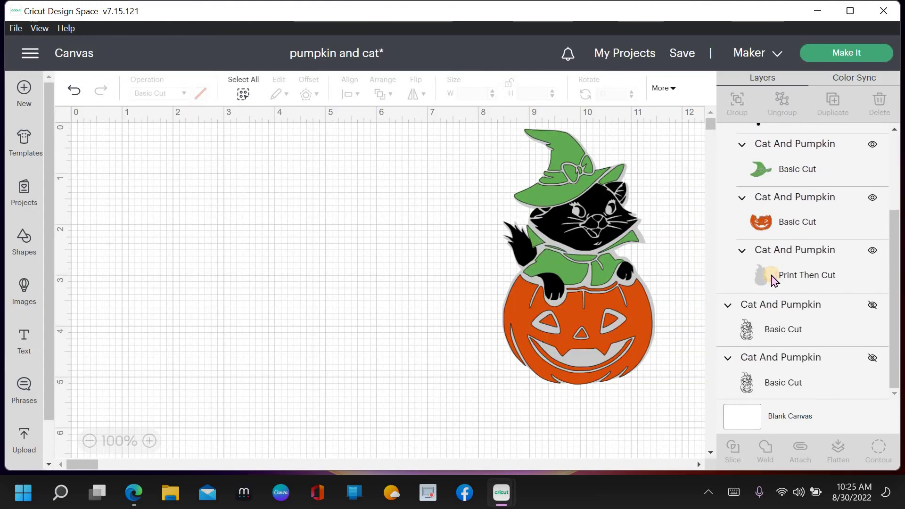
pyautogui.click(773, 280)
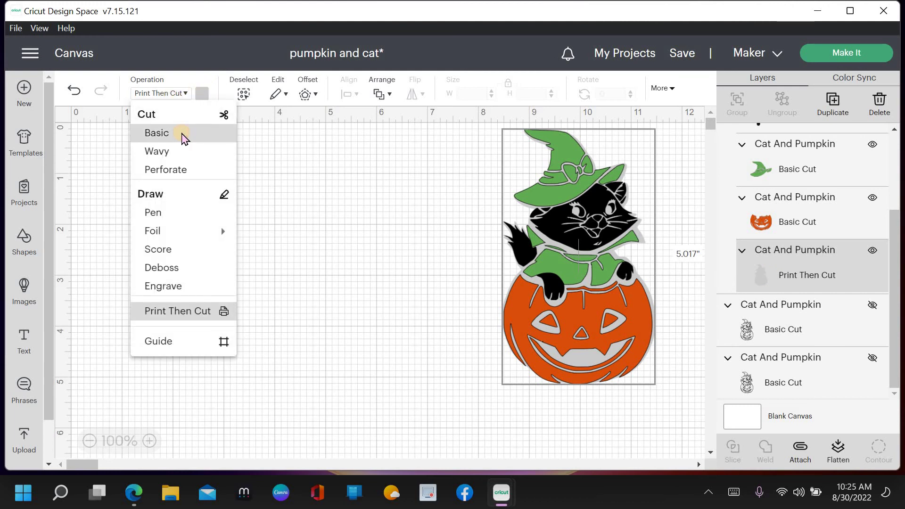
pyautogui.click(184, 138)
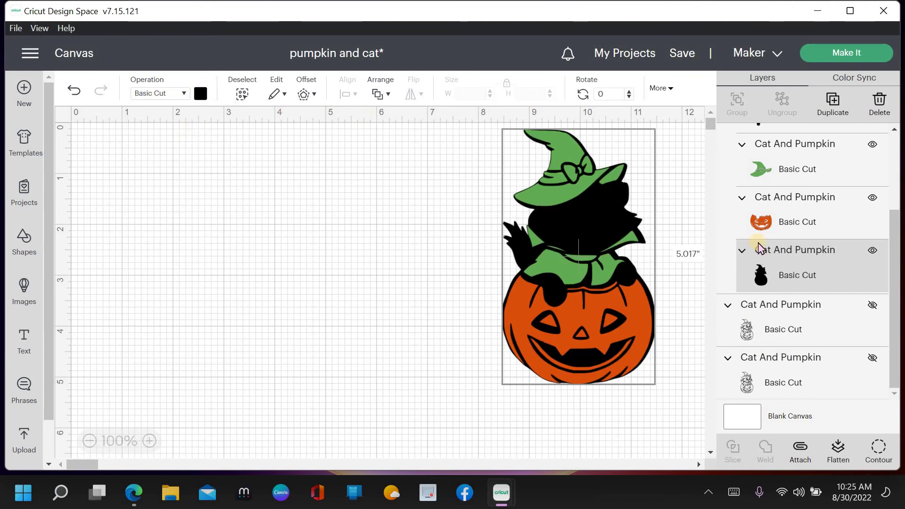
pyautogui.click(201, 93)
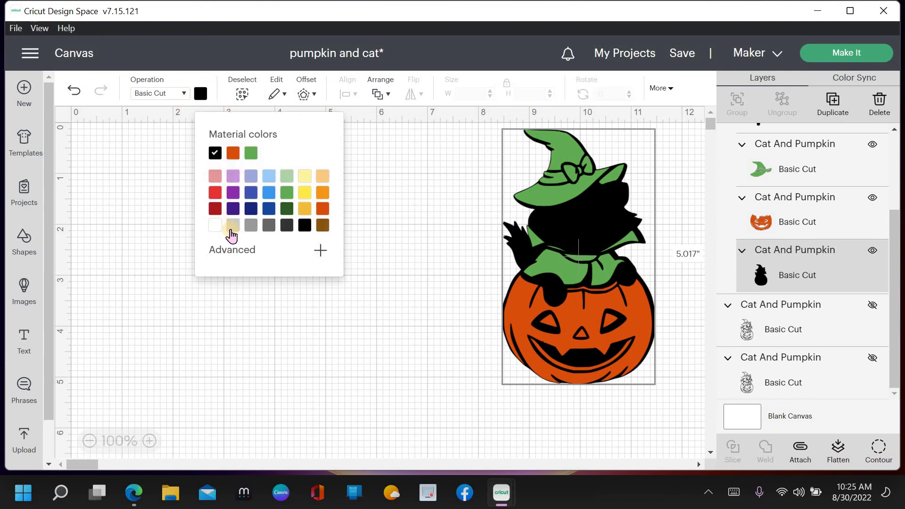
pyautogui.click(231, 228)
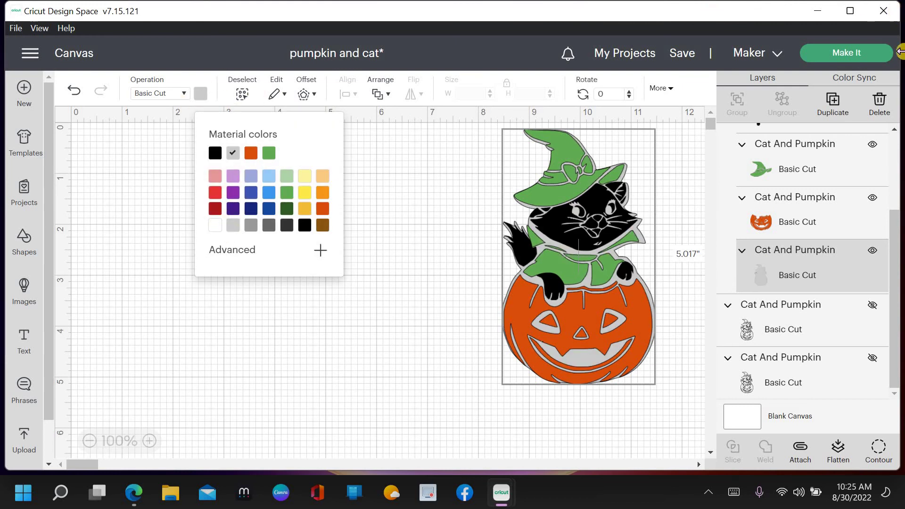
# Step: Preview the project with On Mat loading, examine the grey, black, orange and green mats, and return to the canvas
pyautogui.click(848, 53)
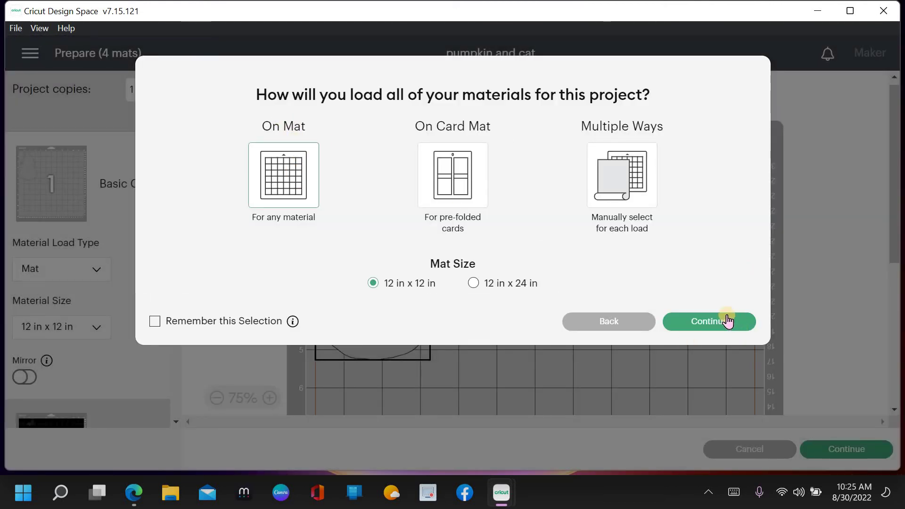
pyautogui.click(719, 324)
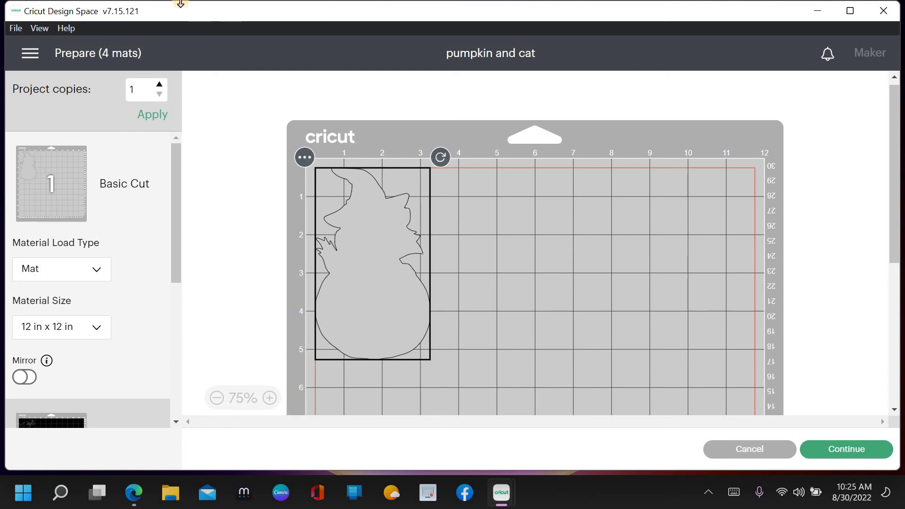
pyautogui.scroll(-3, 134, 328)
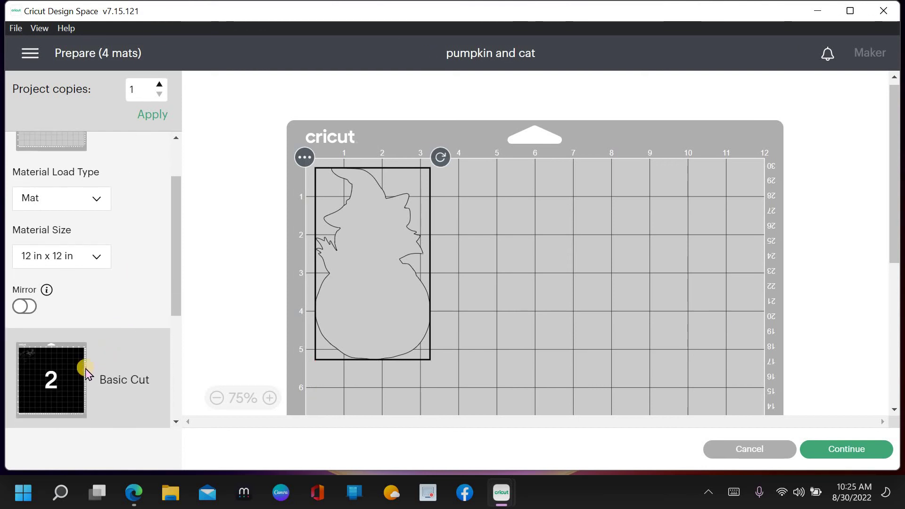
pyautogui.click(49, 380)
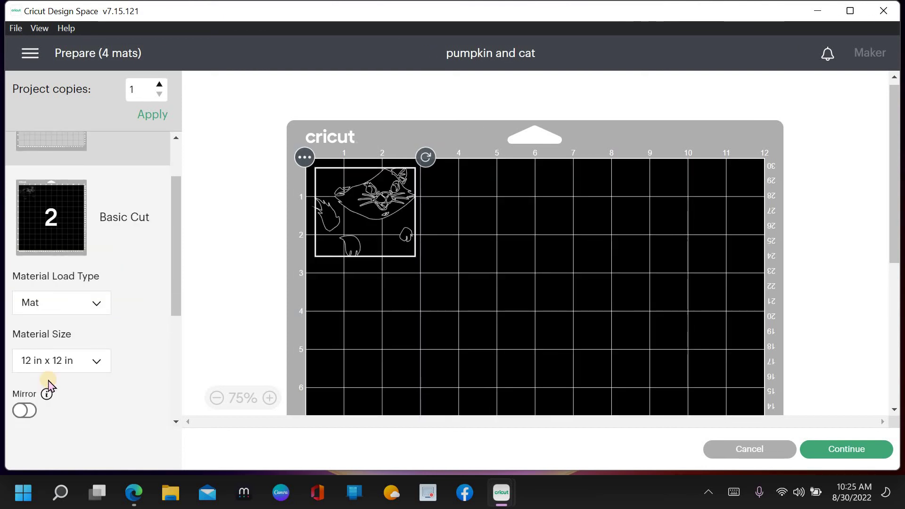
pyautogui.scroll(-3, 52, 340)
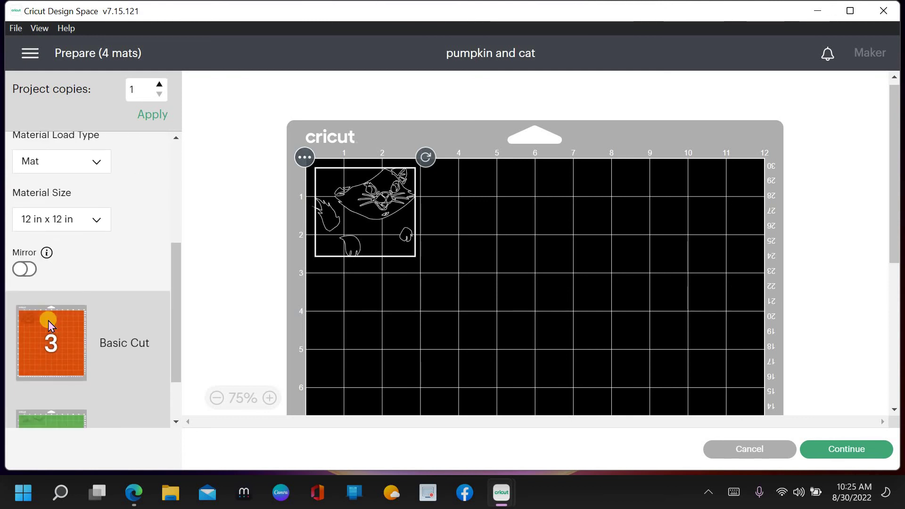
pyautogui.click(57, 328)
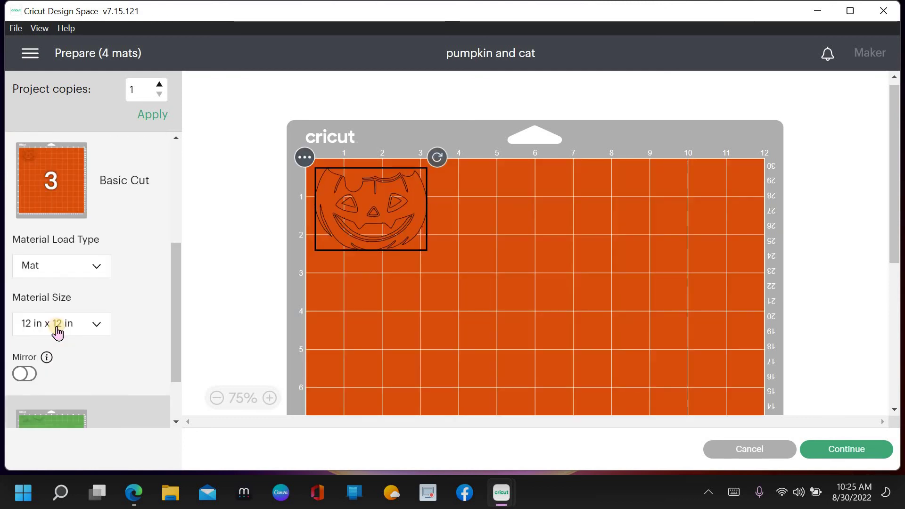
pyautogui.scroll(-2, 56, 331)
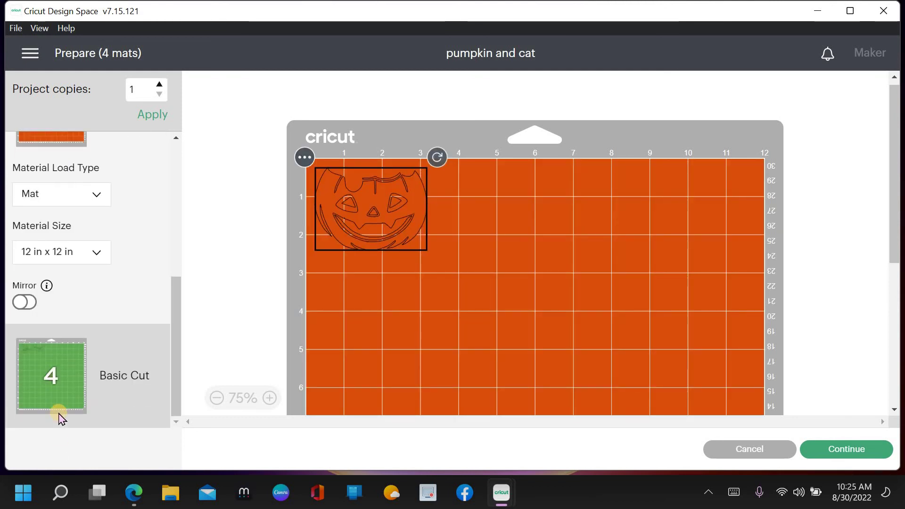
pyautogui.click(56, 378)
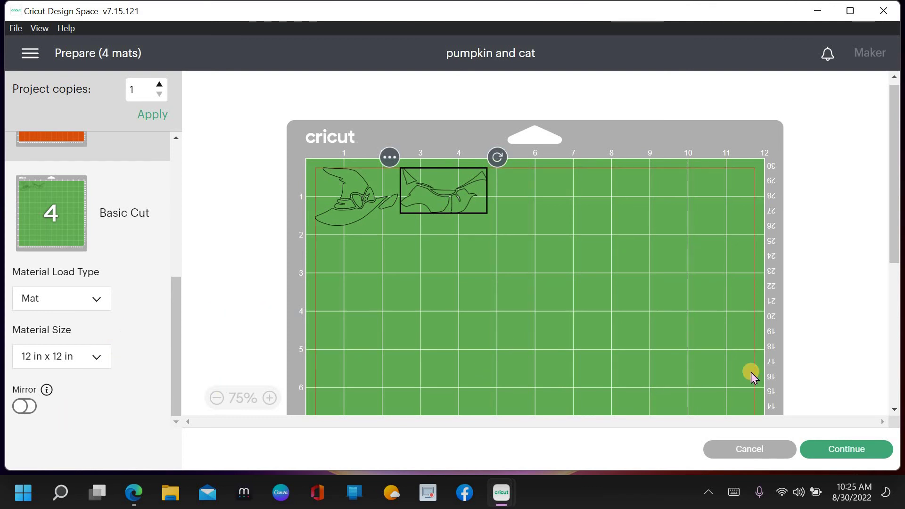
pyautogui.click(739, 450)
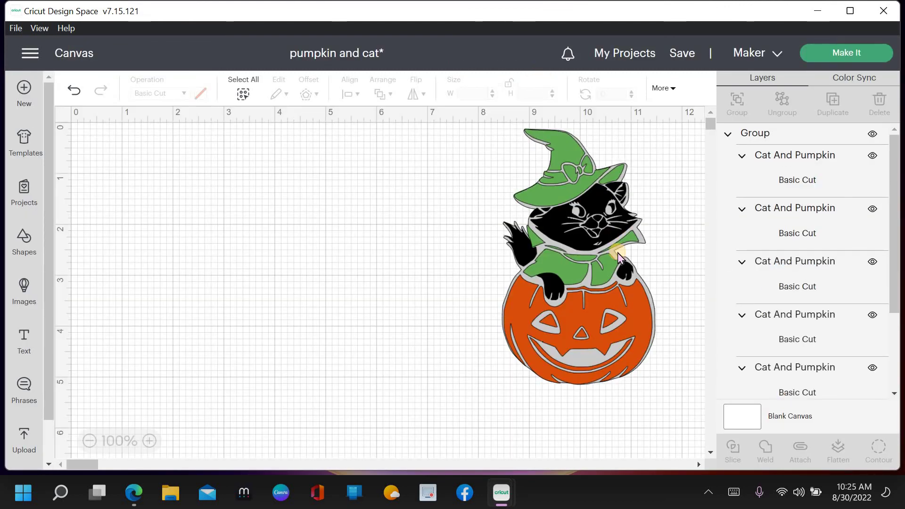
# Step: Prepare the whole design for cutting with On Mat loading and turn on Mirror for the grey silhouette mat
pyautogui.click(618, 254)
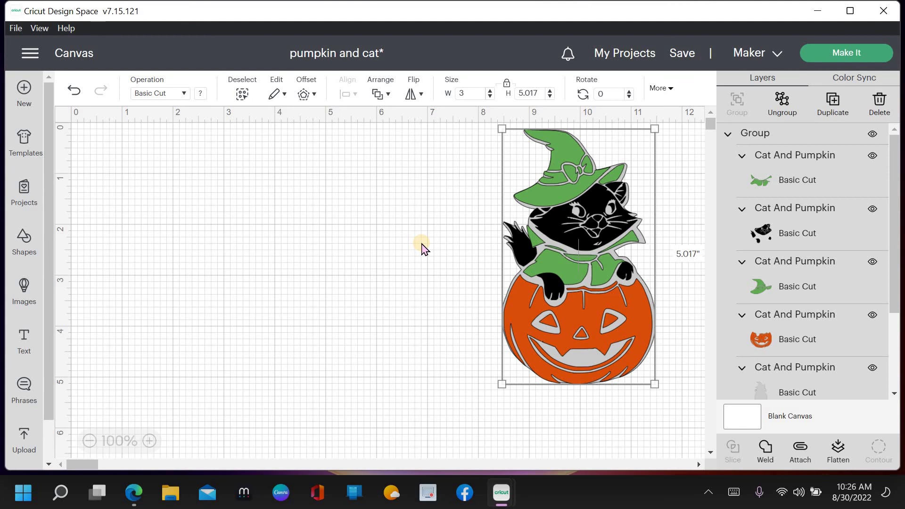
pyautogui.click(859, 54)
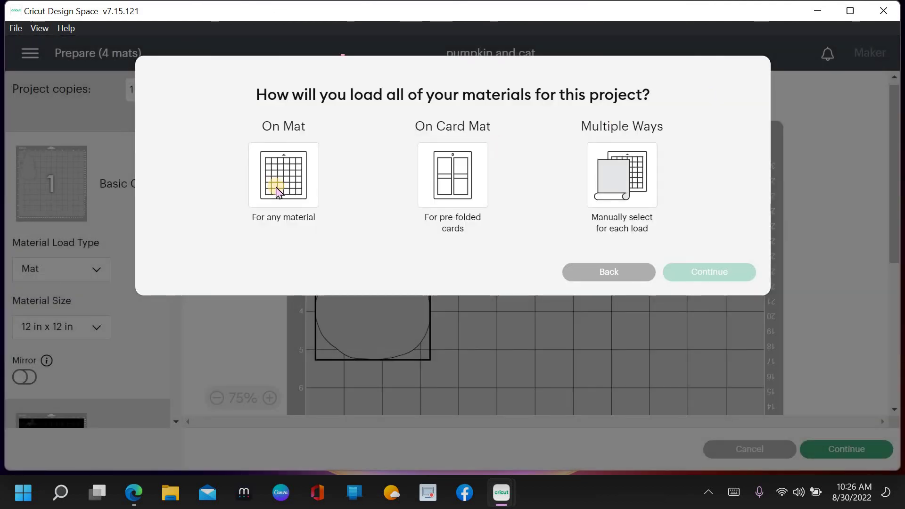
pyautogui.click(279, 191)
pyautogui.click(694, 324)
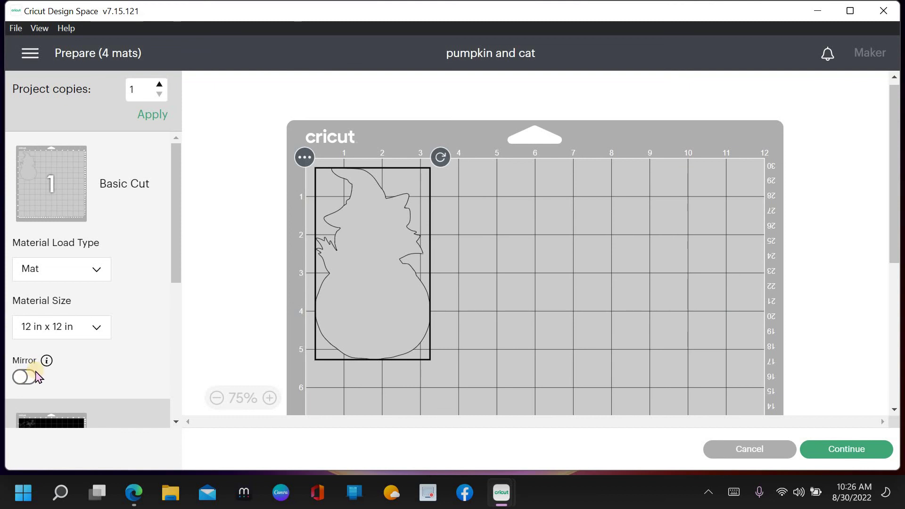
pyautogui.click(36, 384)
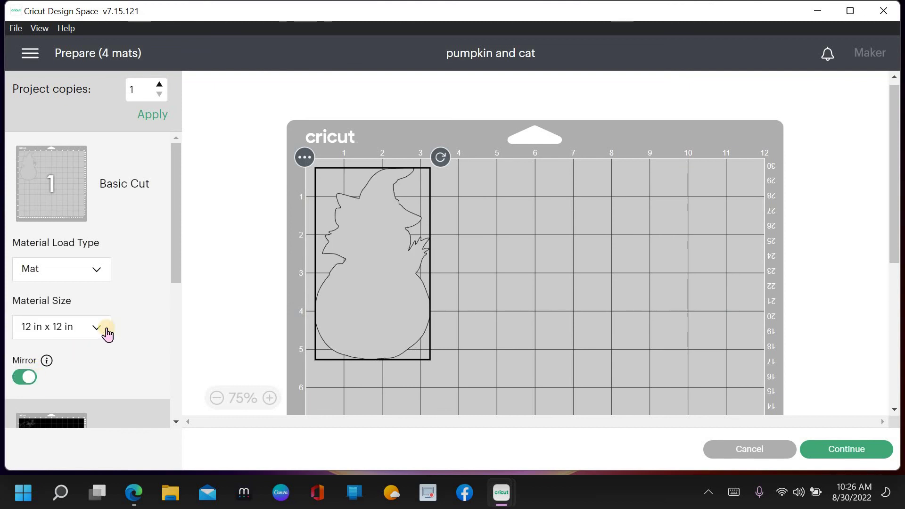
# Step: Turn on Mirror for the black cat mat and the green hat-and-collar mat
pyautogui.scroll(-3, 44, 327)
pyautogui.click(111, 310)
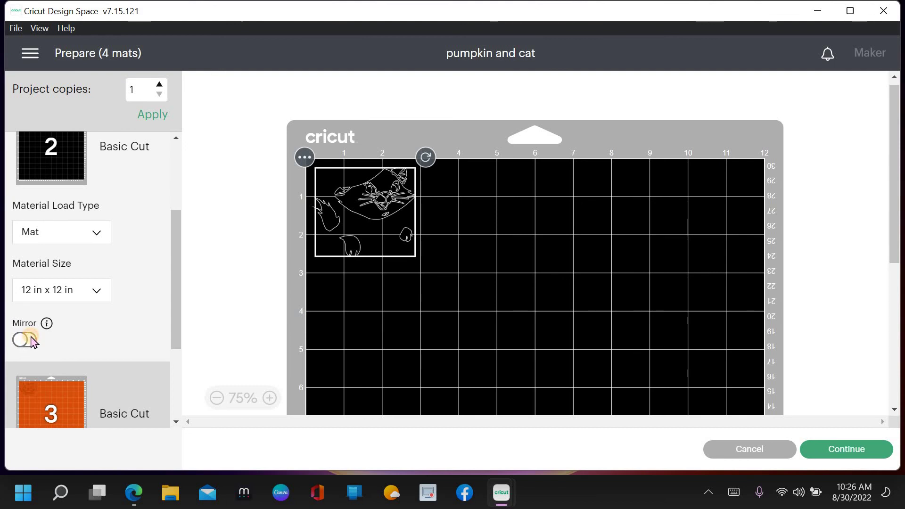
pyautogui.click(32, 341)
pyautogui.scroll(-3, 61, 356)
pyautogui.click(85, 372)
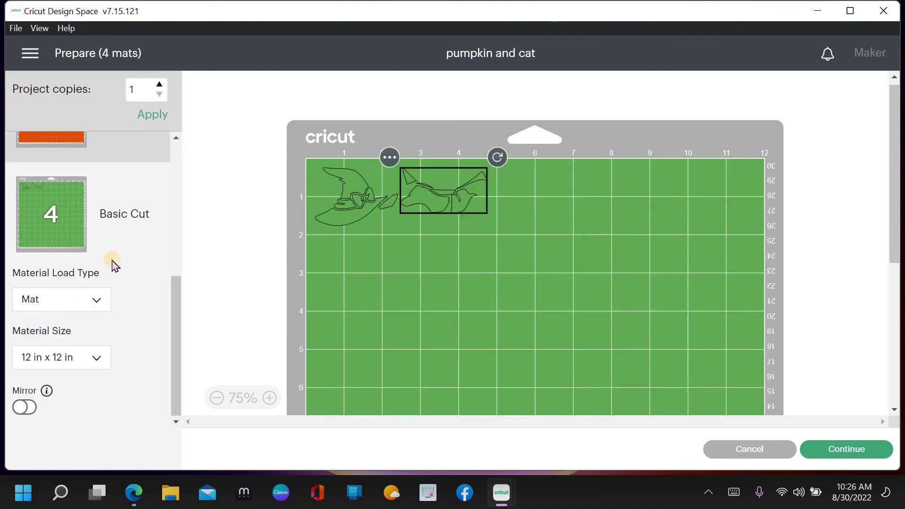
pyautogui.click(32, 408)
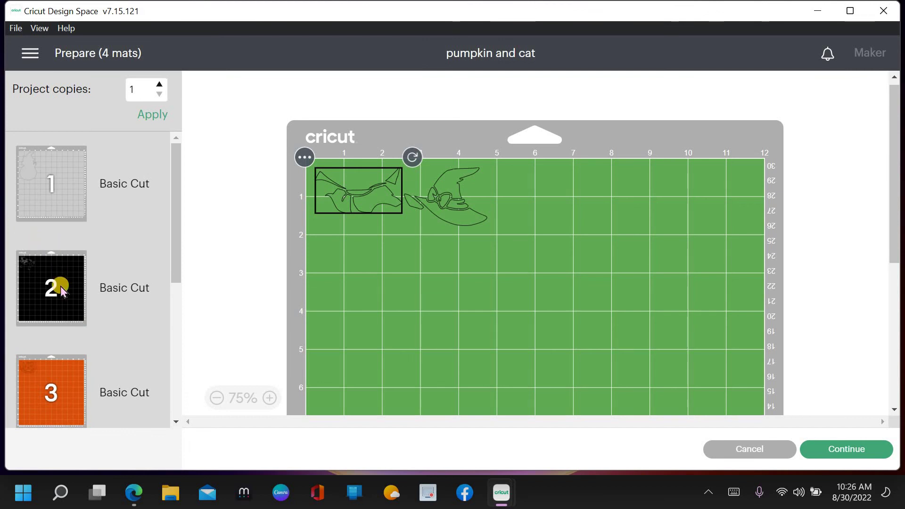
# Step: Move the collar from the green mat to the grey mat and place it in that mat's lower-right corner
pyautogui.scroll(-5, 60, 287)
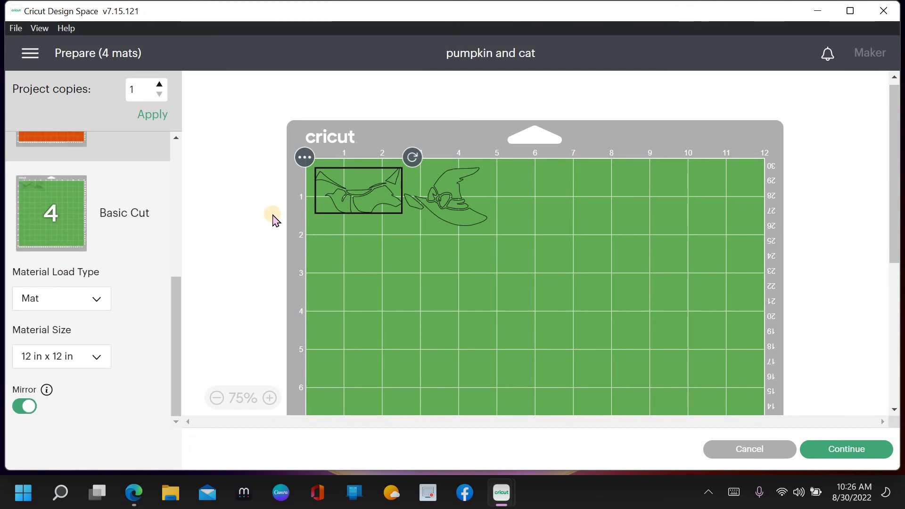
pyautogui.click(305, 156)
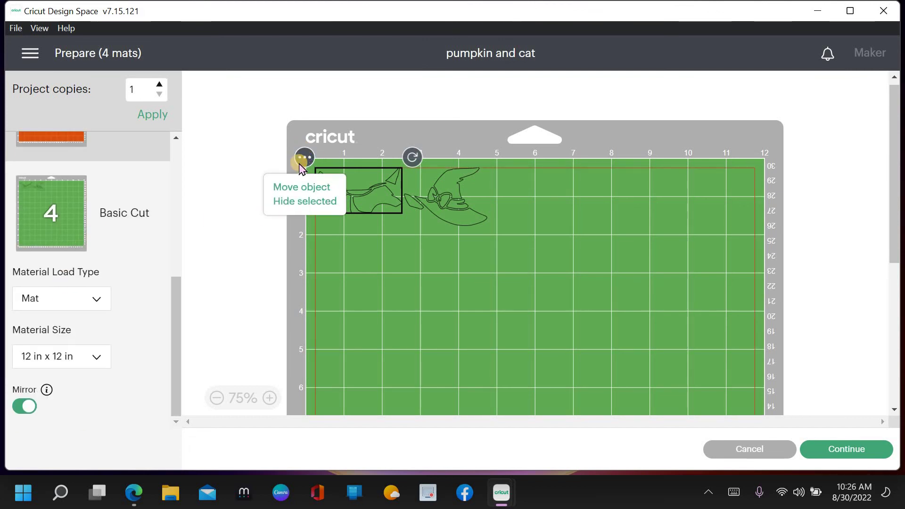
pyautogui.click(294, 188)
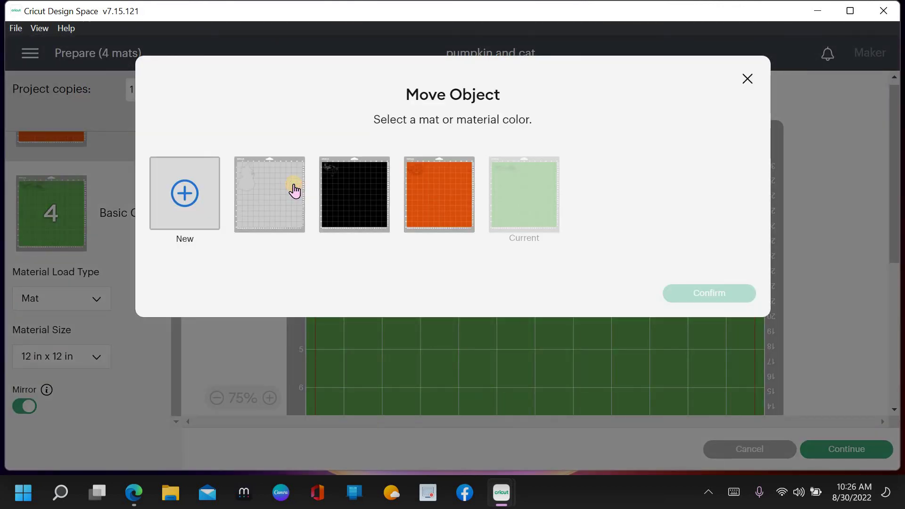
pyautogui.click(293, 188)
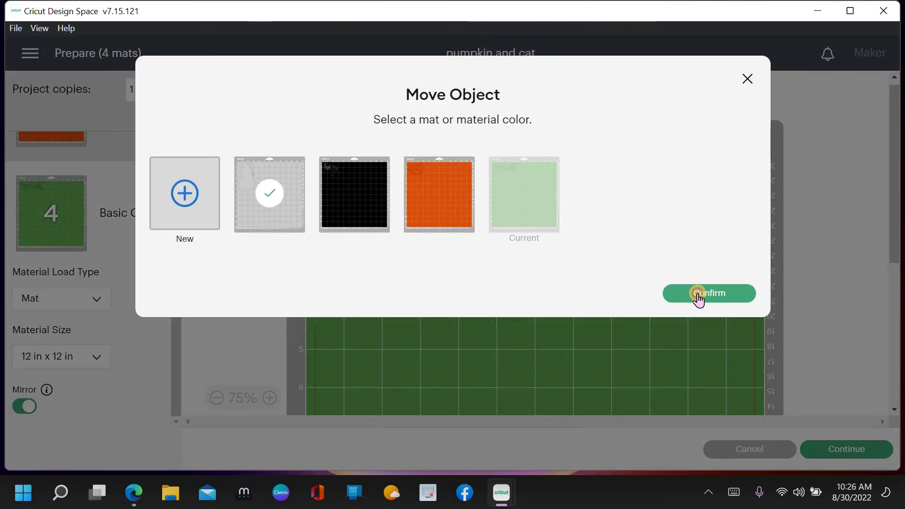
pyautogui.click(698, 294)
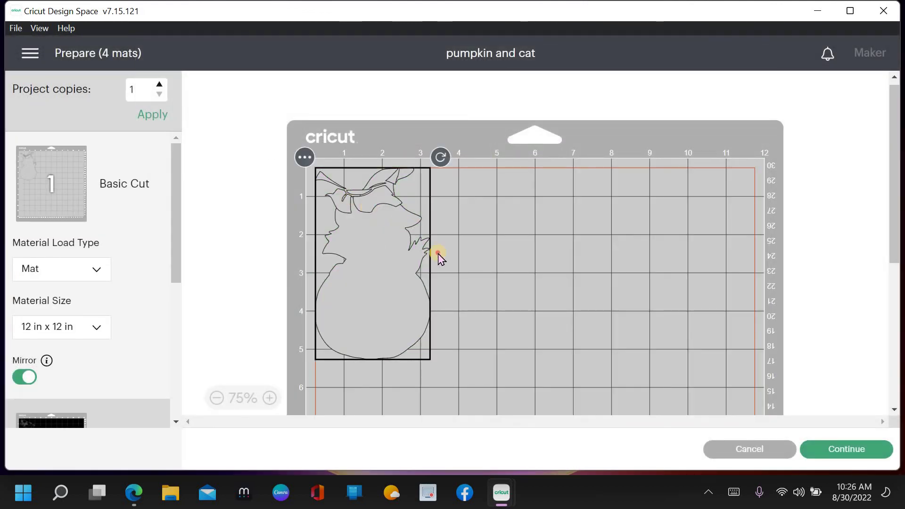
pyautogui.scroll(-3, 693, 227)
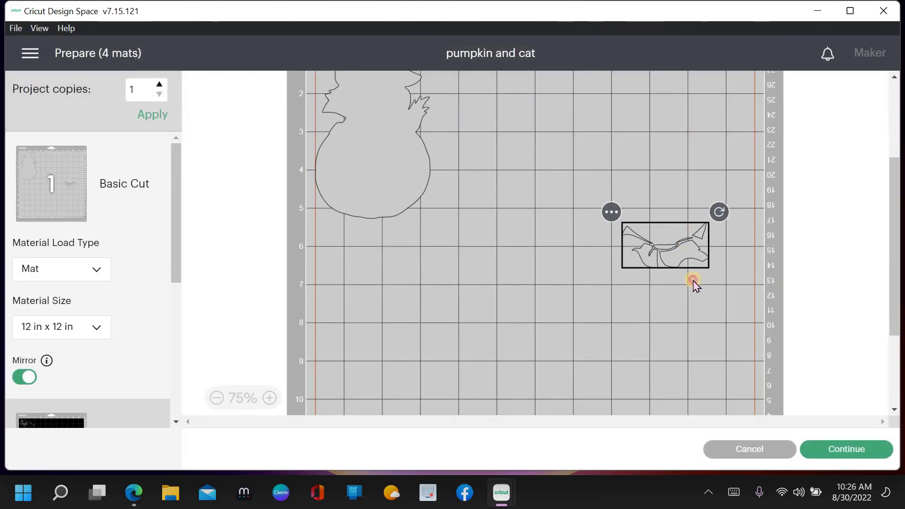
pyautogui.scroll(-3, 689, 189)
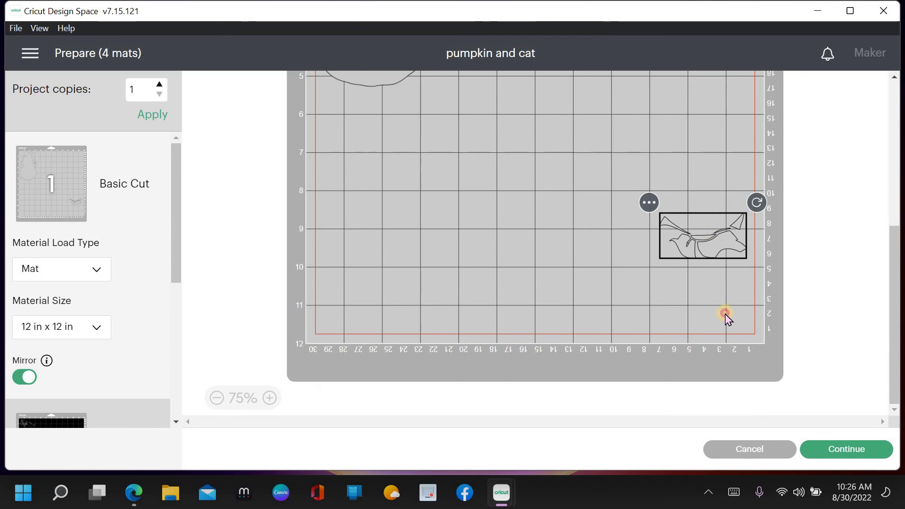
pyautogui.scroll(-3, 44, 344)
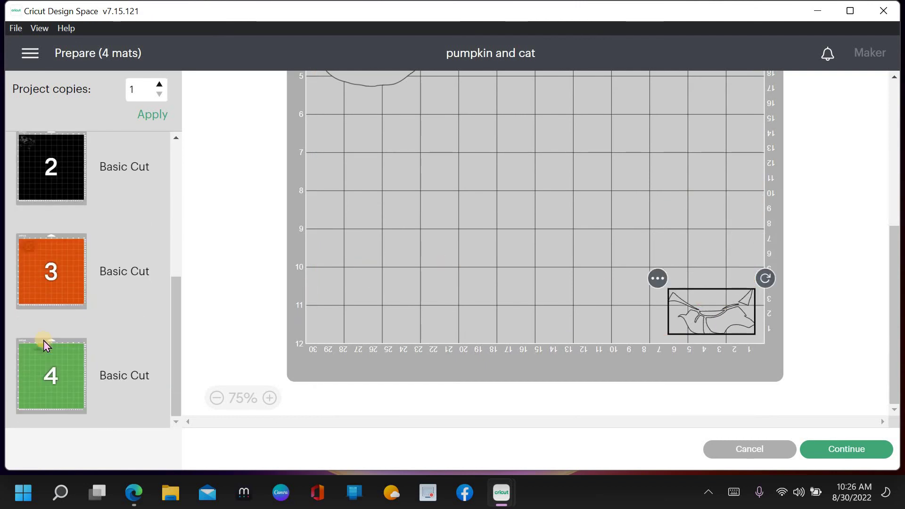
# Step: Move the hat from the green mat to the grey mat and place it beside the collar along the mat's lower edge
pyautogui.click(49, 365)
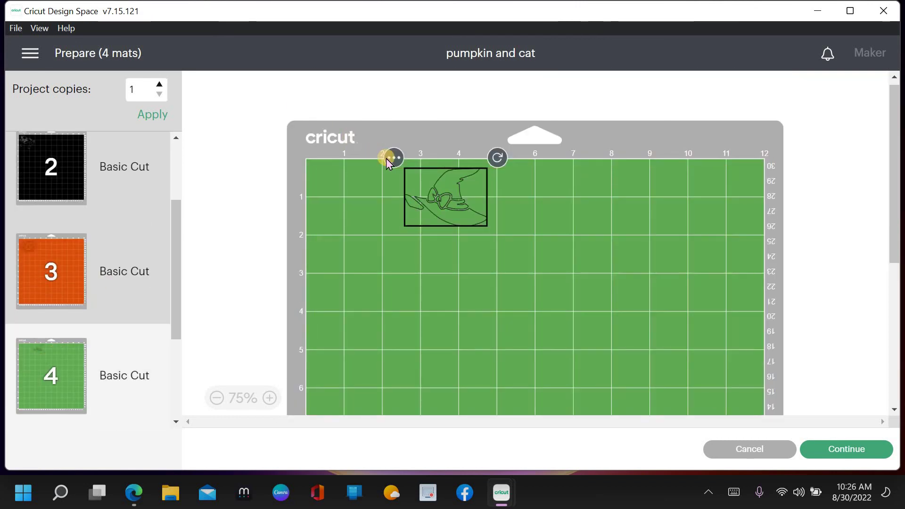
pyautogui.click(392, 188)
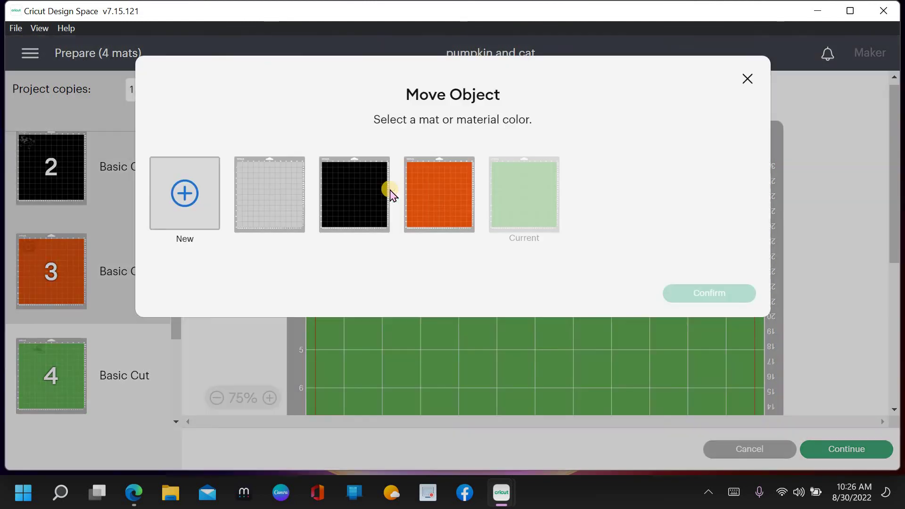
pyautogui.click(277, 190)
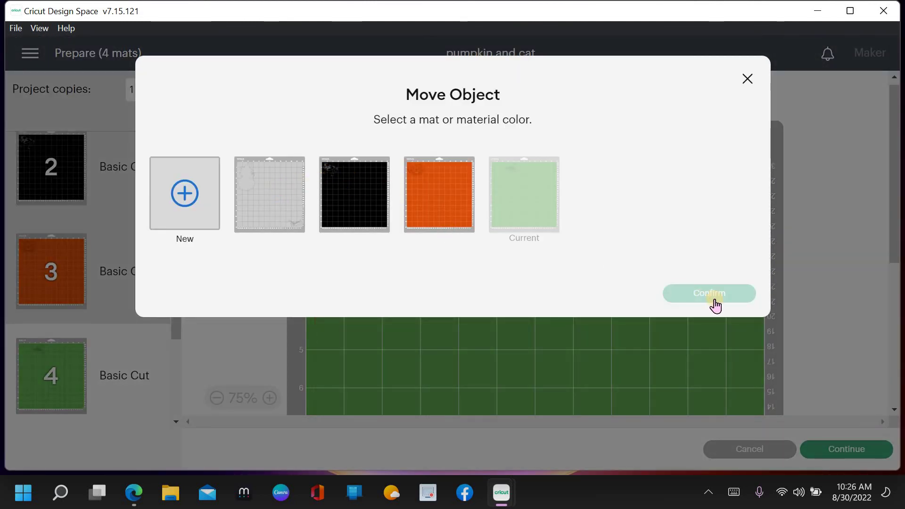
pyautogui.click(712, 293)
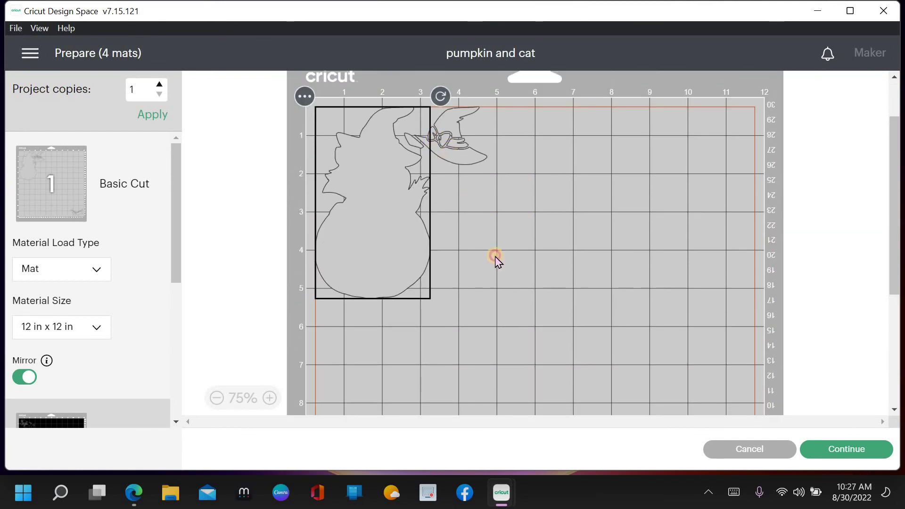
pyautogui.scroll(-5, 640, 214)
pyautogui.moveTo(639, 236); pyautogui.dragTo(629, 299)
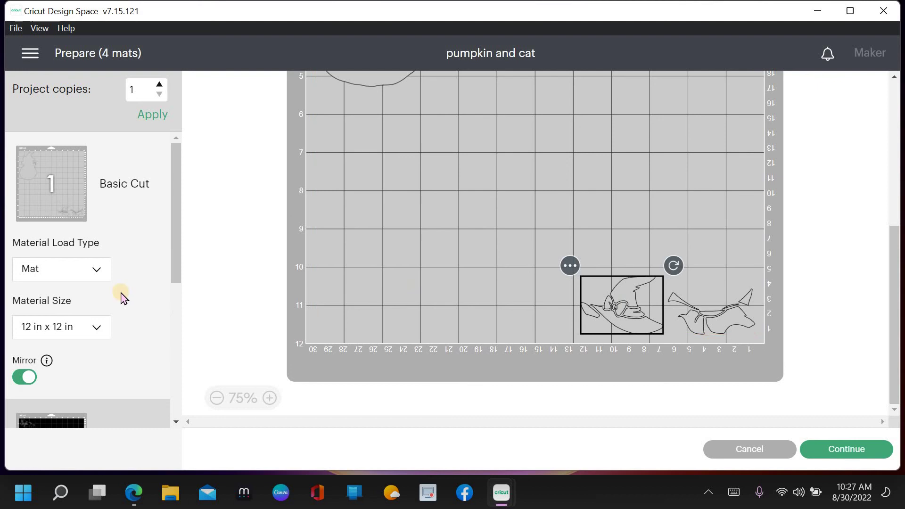
# Step: Move the pumpkin face from the orange mat to the grey mat and place it in that mat's upper-right corner
pyautogui.scroll(-4, 43, 257)
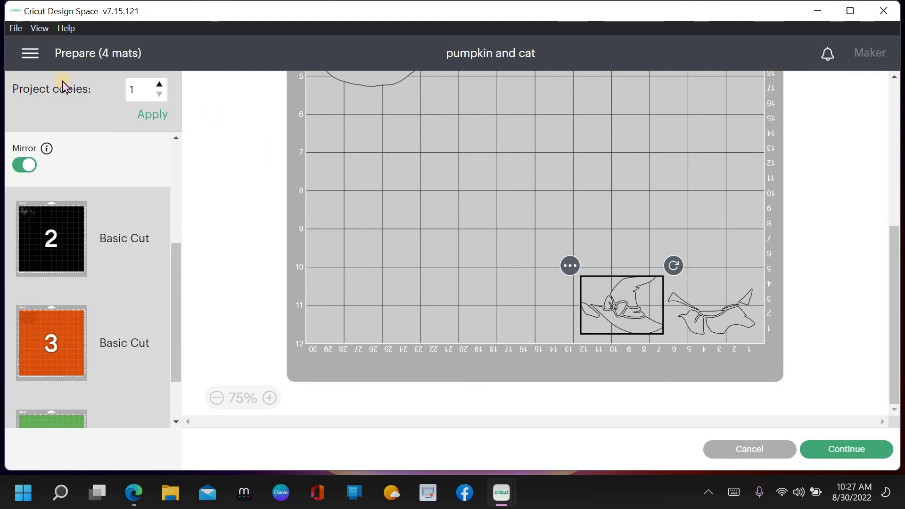
pyautogui.click(19, 322)
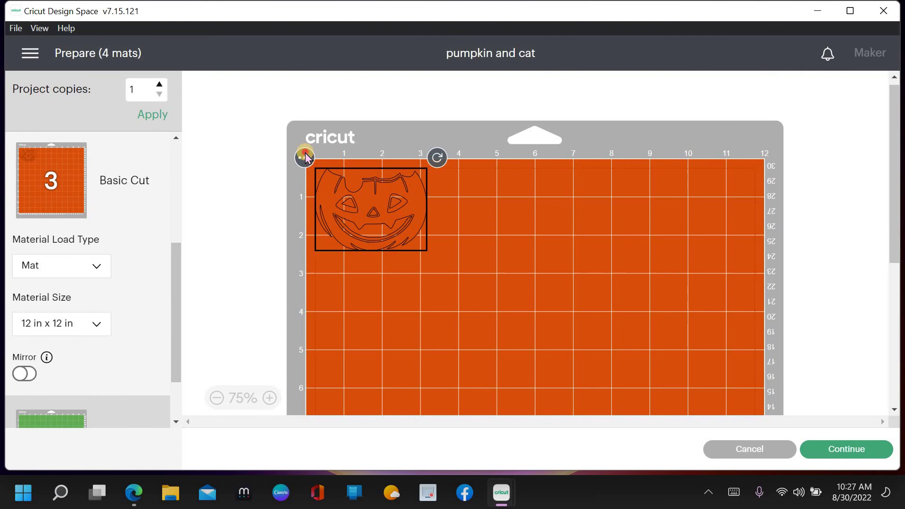
pyautogui.click(305, 158)
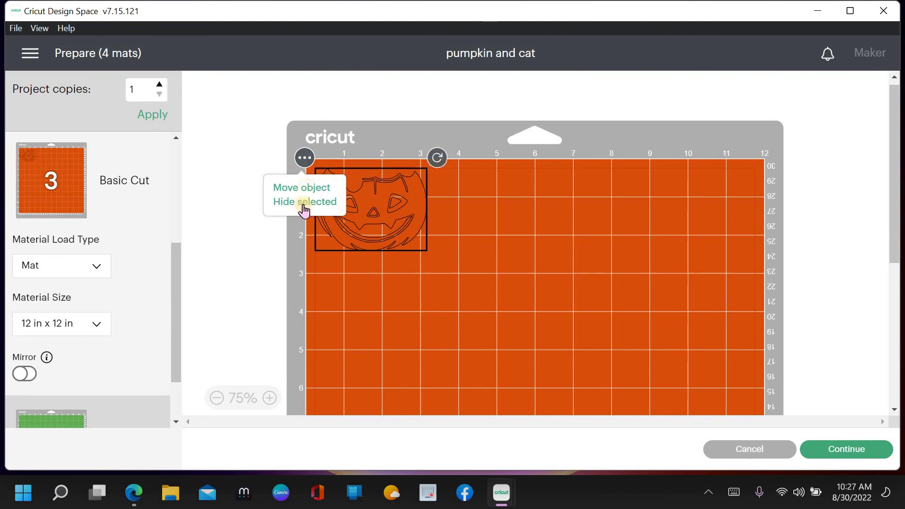
pyautogui.click(302, 189)
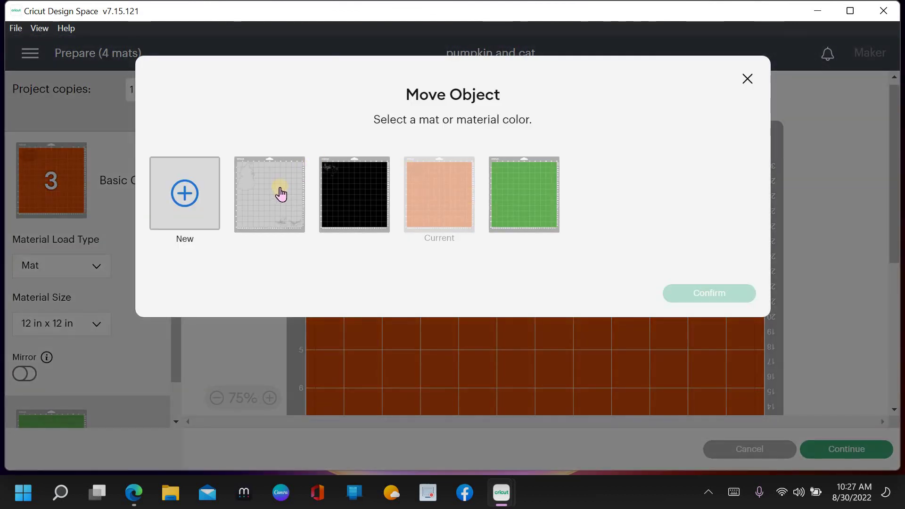
pyautogui.click(261, 203)
pyautogui.click(689, 292)
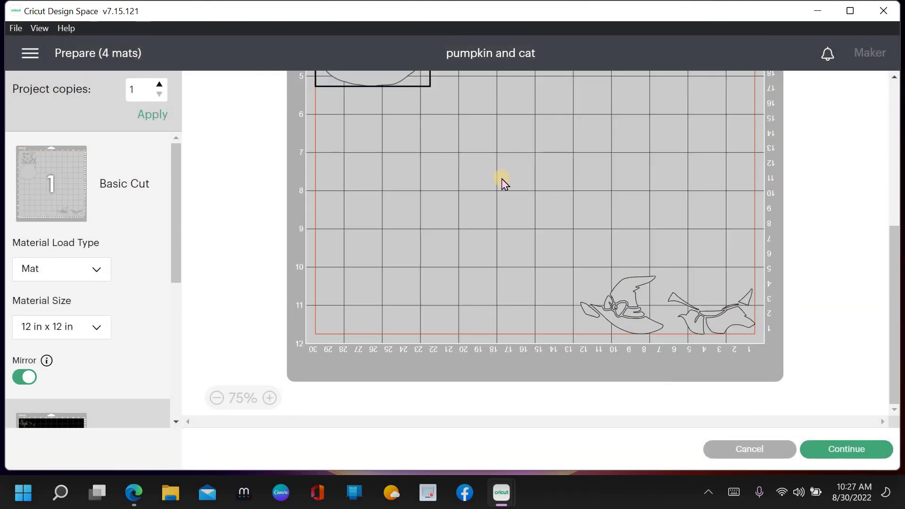
pyautogui.scroll(4, 501, 182)
pyautogui.moveTo(564, 151); pyautogui.dragTo(712, 149)
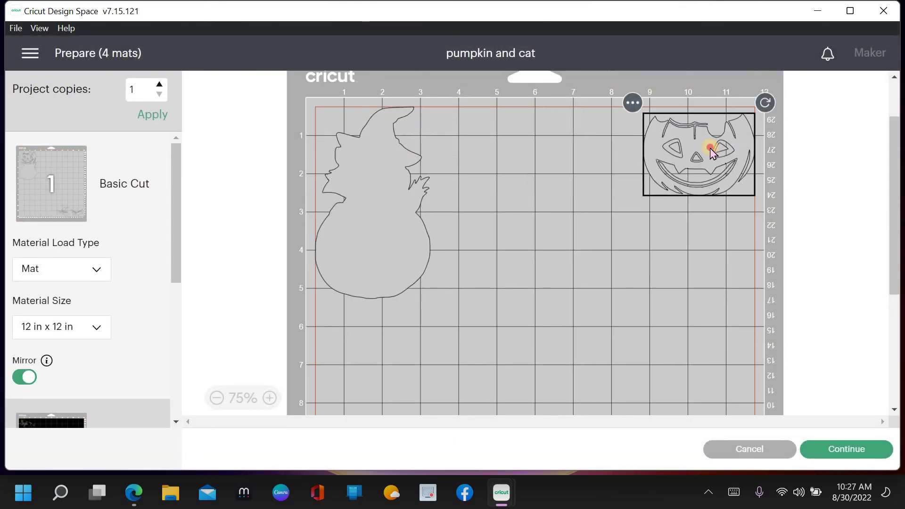
# Step: Move the cat pieces from the black mat to the grey mat
pyautogui.scroll(-5, 96, 262)
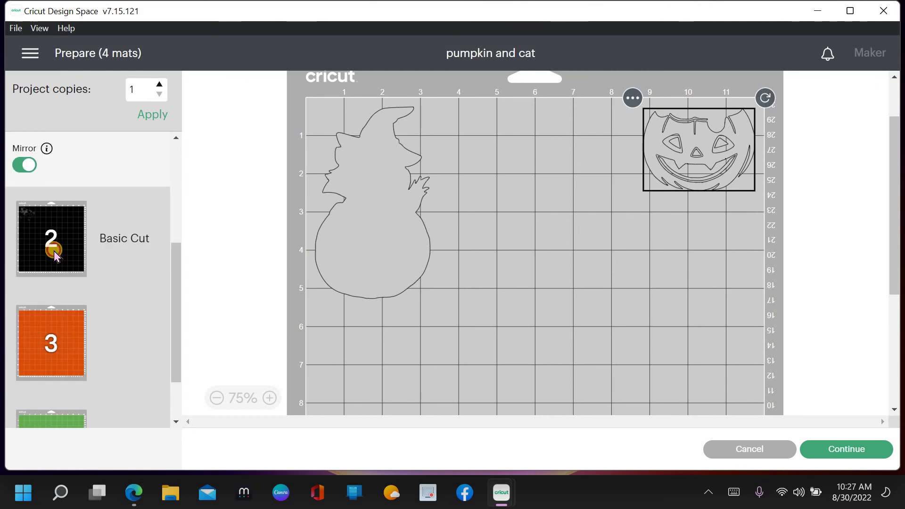
pyautogui.click(57, 246)
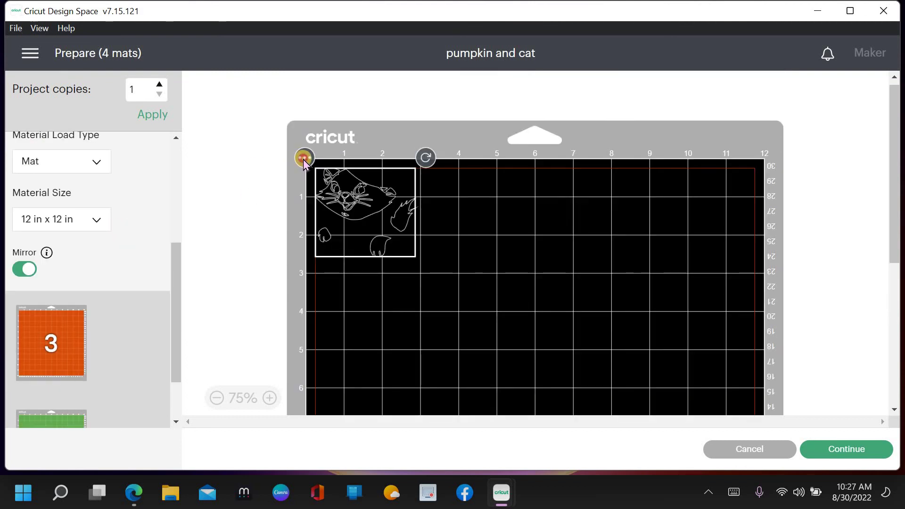
pyautogui.click(305, 158)
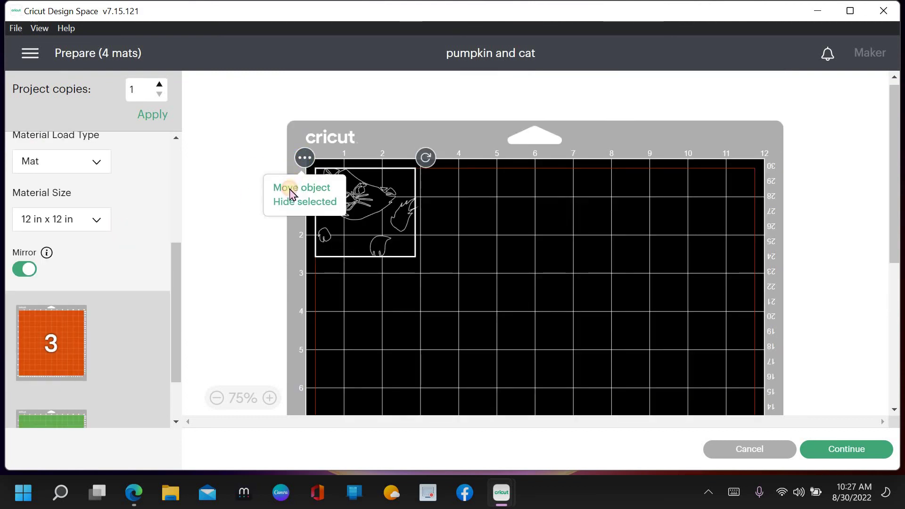
pyautogui.click(295, 188)
pyautogui.click(290, 193)
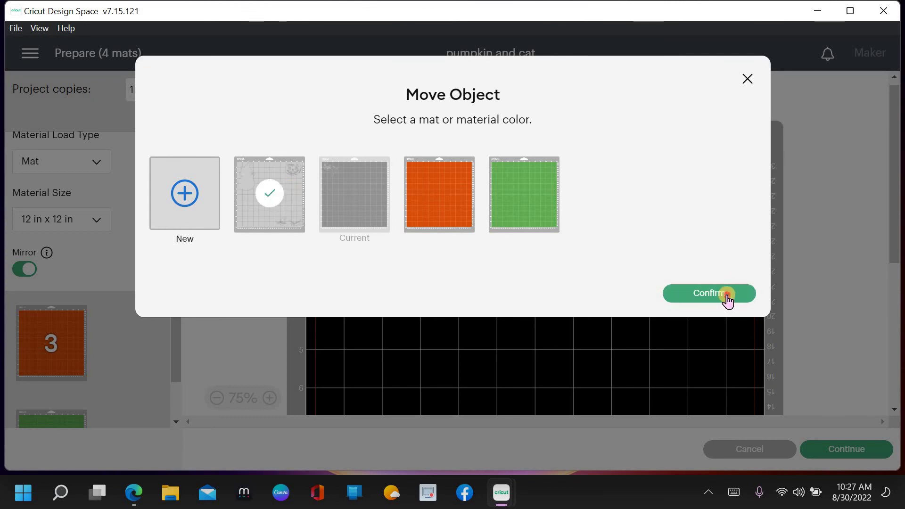
pyautogui.click(726, 297)
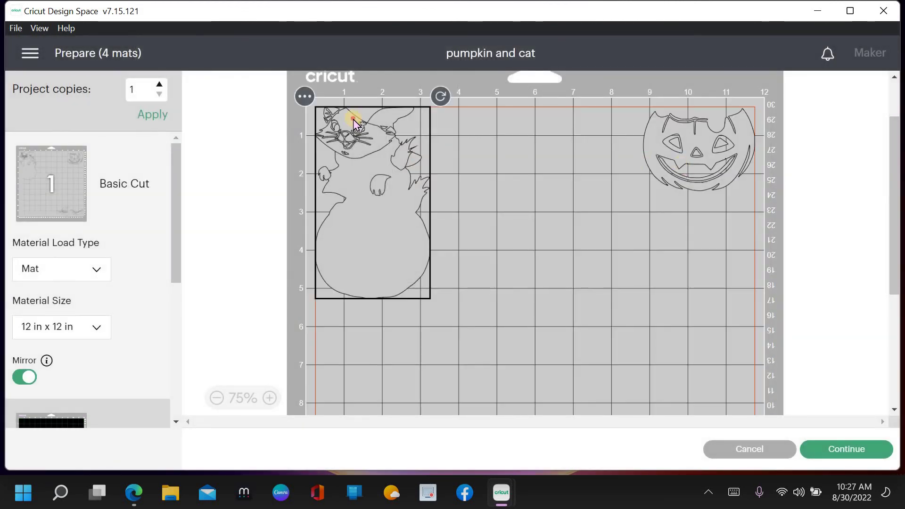
# Step: Place the cat pieces in the grey mat's lower-left corner, clear of the pumpkin-and-cat silhouette
pyautogui.moveTo(353, 115); pyautogui.dragTo(358, 374)
pyautogui.scroll(-3, 378, 232)
pyautogui.moveTo(378, 233); pyautogui.dragTo(386, 334)
pyautogui.click(409, 290)
pyautogui.click(393, 338)
pyautogui.scroll(-2, 389, 278)
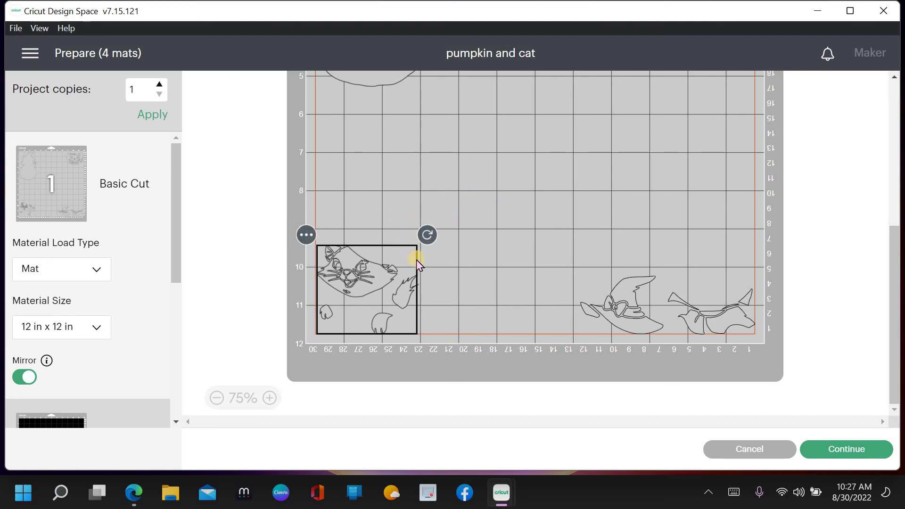
# Step: Examine how all the pieces are laid out across the combined grey mat, and leave the mat preview for the canvas
pyautogui.click(660, 289)
pyautogui.click(604, 272)
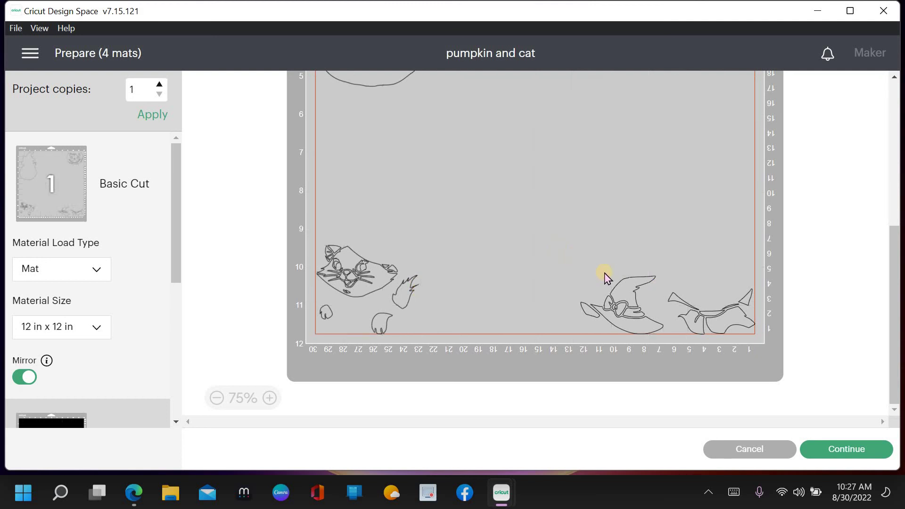
pyautogui.click(636, 307)
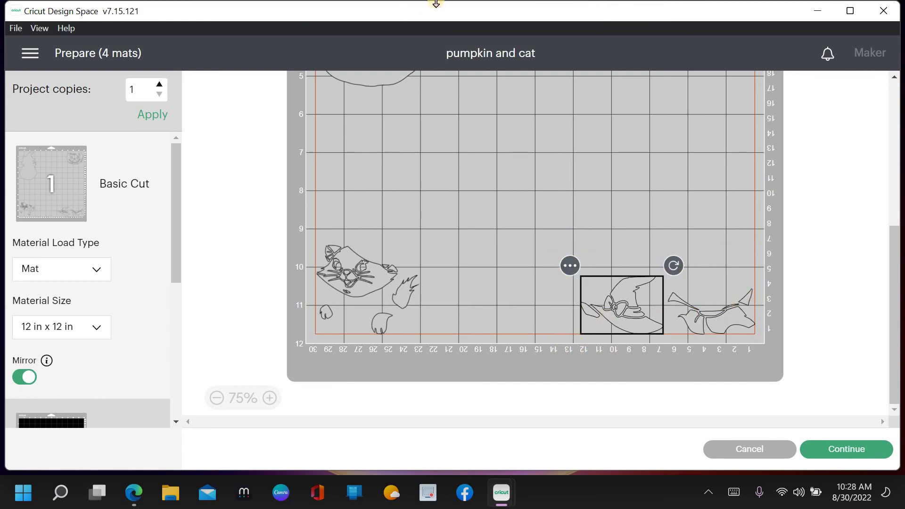
pyautogui.scroll(3, 504, 161)
pyautogui.scroll(2, 504, 161)
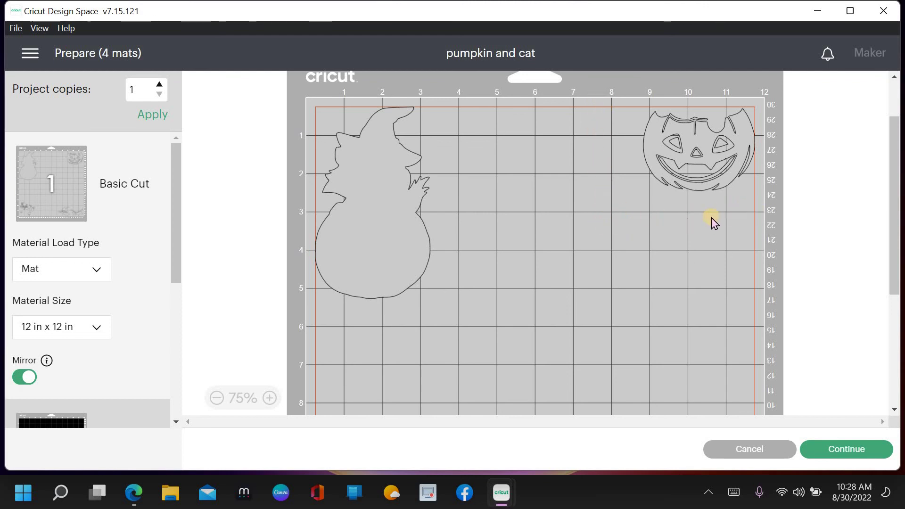
pyautogui.scroll(-1, 97, 241)
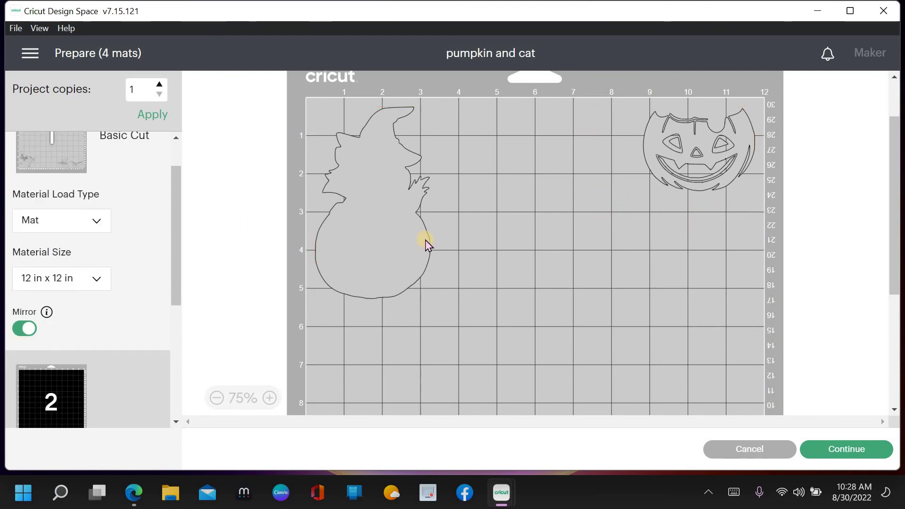
pyautogui.scroll(-5, 427, 243)
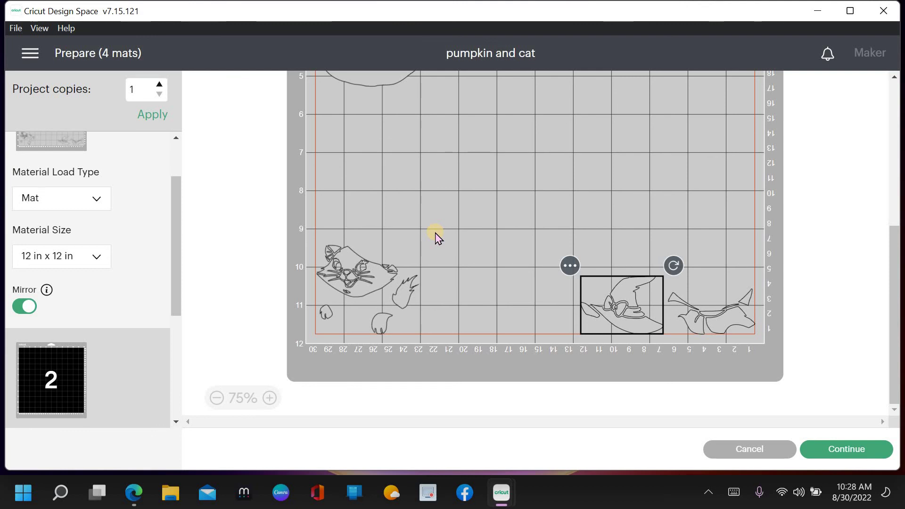
pyautogui.scroll(4, 436, 236)
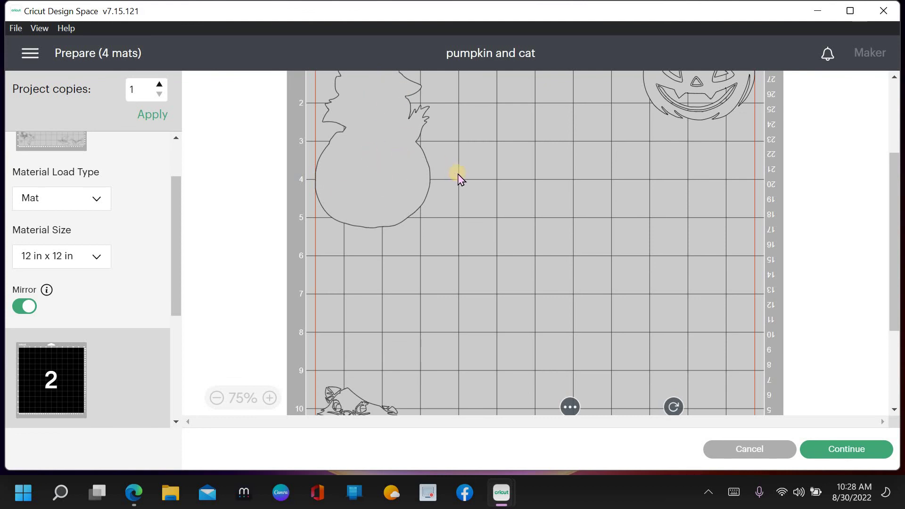
pyautogui.scroll(2, 375, 119)
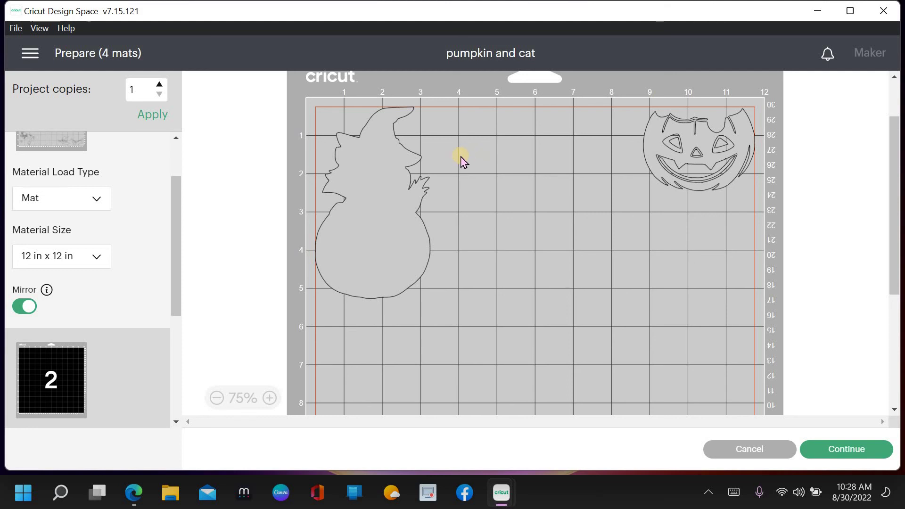
pyautogui.scroll(-3, 799, 395)
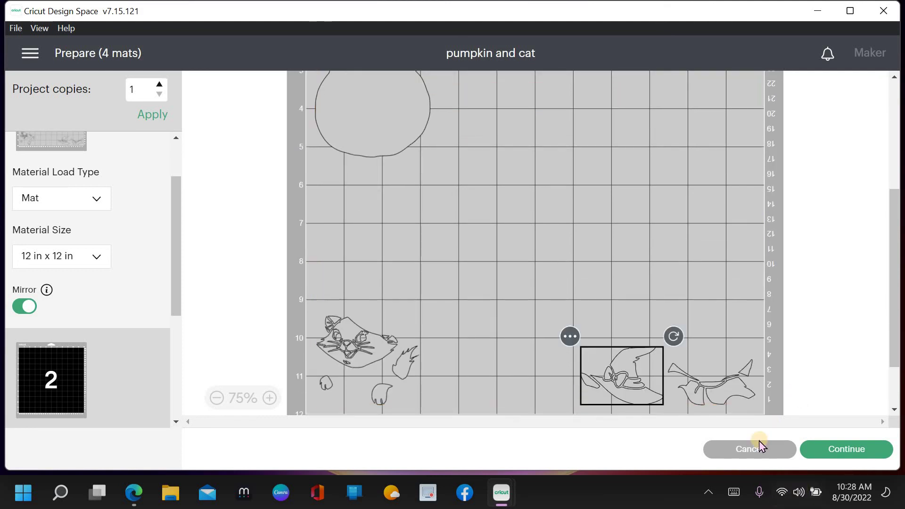
pyautogui.click(750, 460)
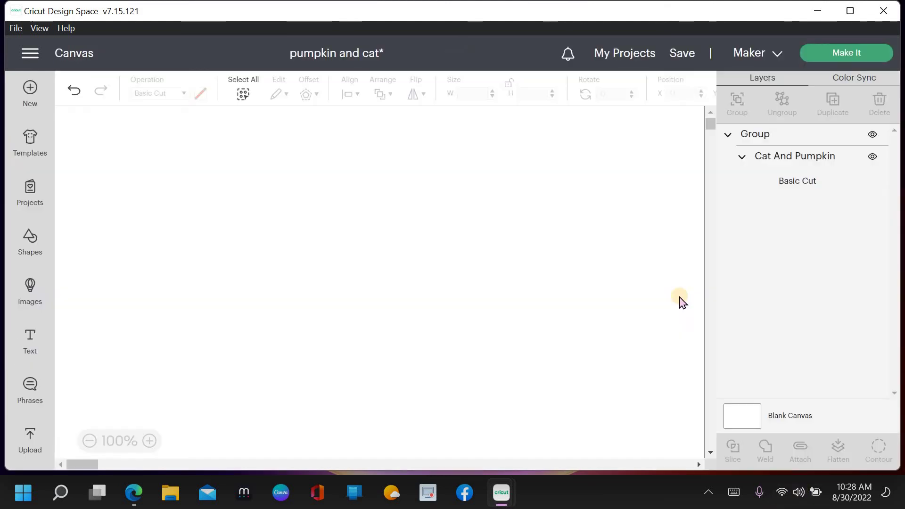